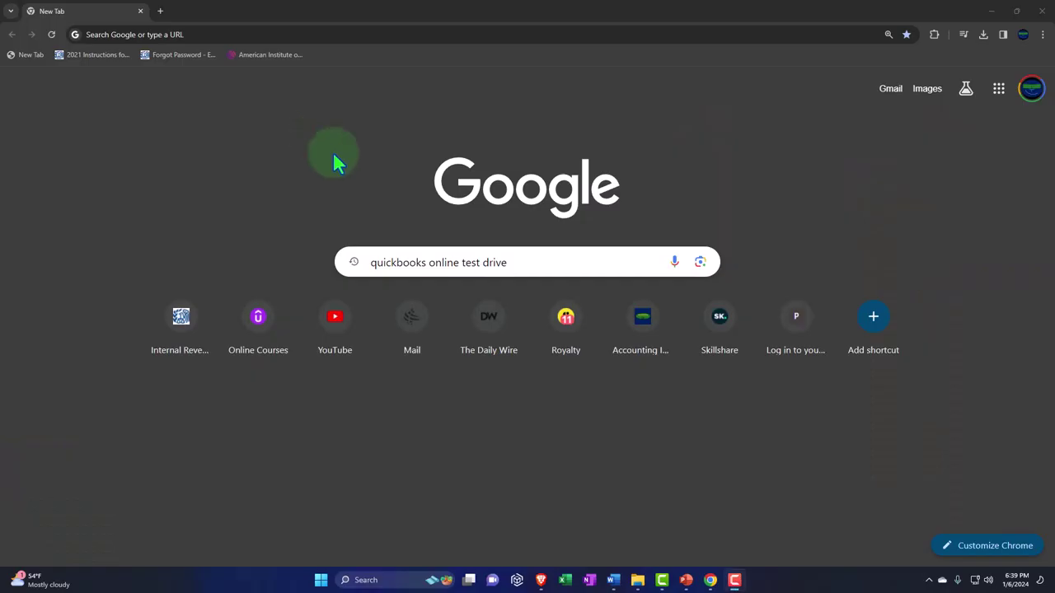
- Search Google for "quickbooks online test drive" and open Intuit's "Test drive QuickBooks Online" help article
{"action": "left_click", "coordinate": [560, 262]}
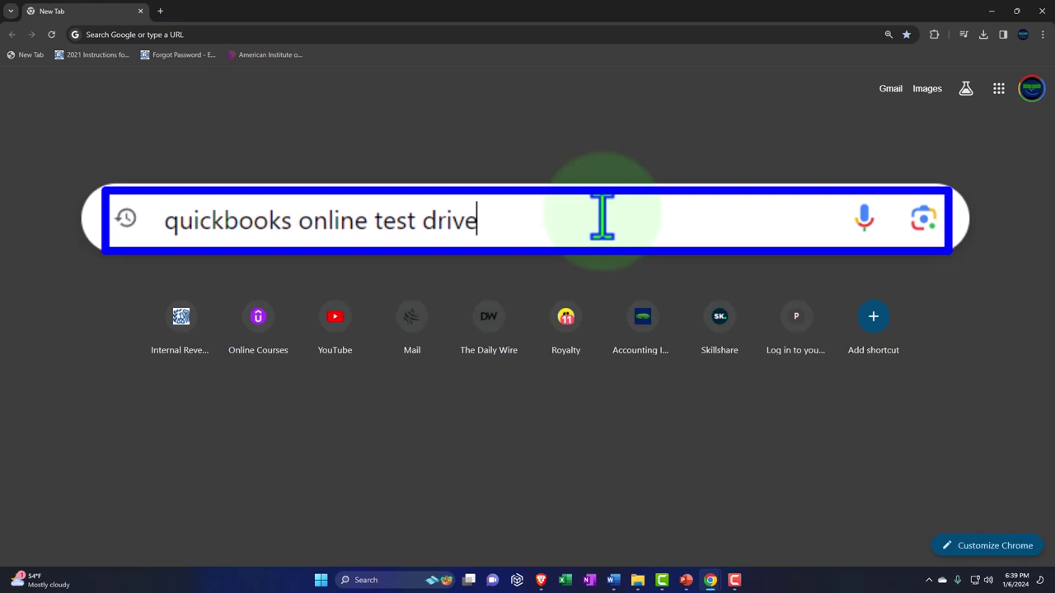
{"action": "key", "text": "Return"}
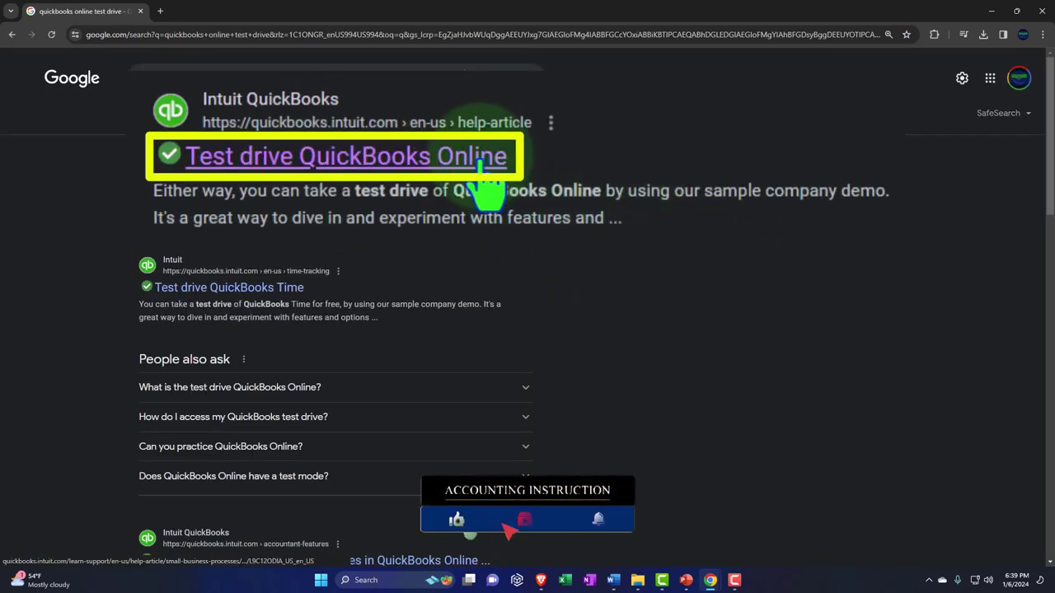
{"action": "left_click", "coordinate": [300, 206]}
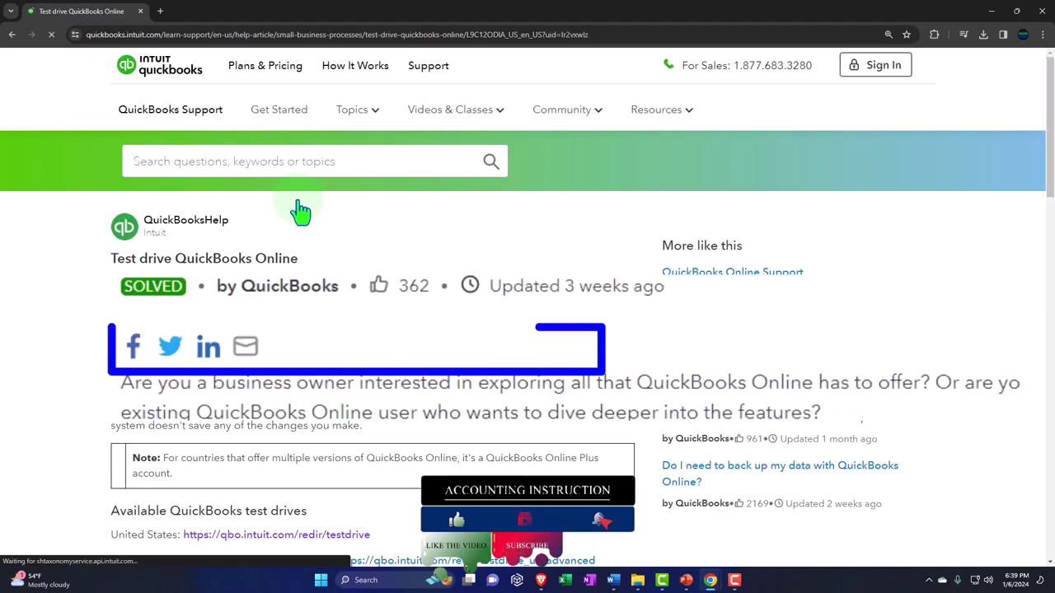
- Launch the United States QuickBooks Online test drive from the article and complete the robot verification
{"action": "scroll", "coordinate": [300, 207], "scroll_direction": "down", "scroll_amount": 3}
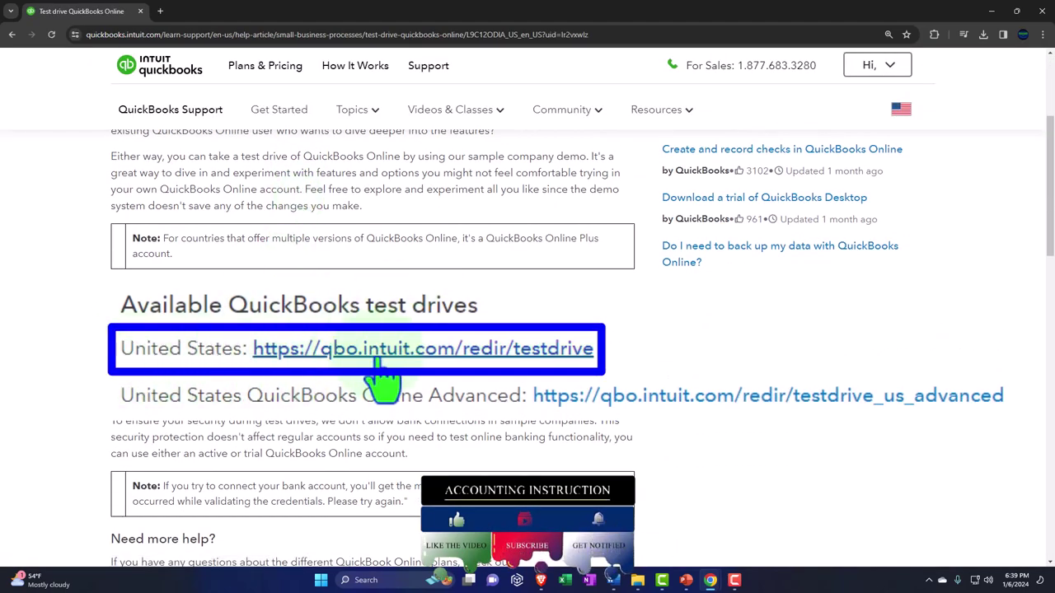
{"action": "left_click", "coordinate": [256, 329]}
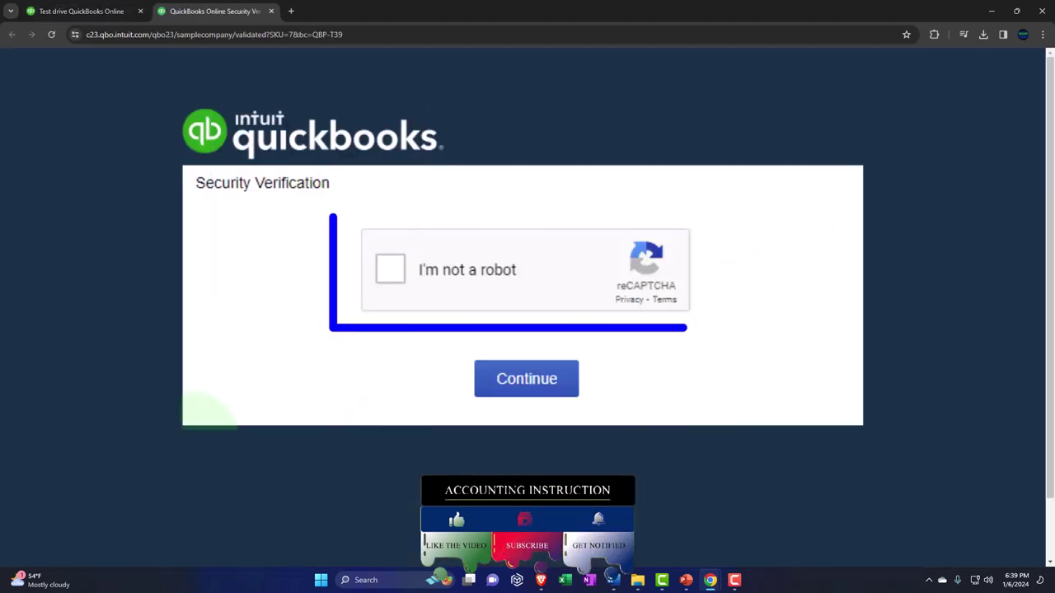
{"action": "left_click", "coordinate": [383, 270]}
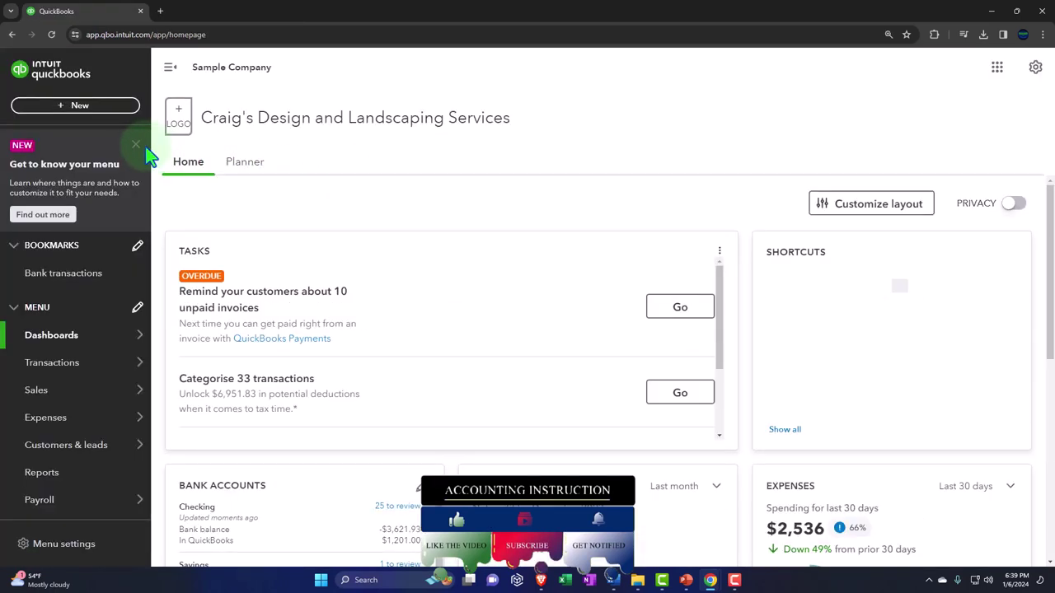
- Dismiss the menu introduction, go to the Reports page and close the homepage tour offer
{"action": "left_click", "coordinate": [136, 147]}
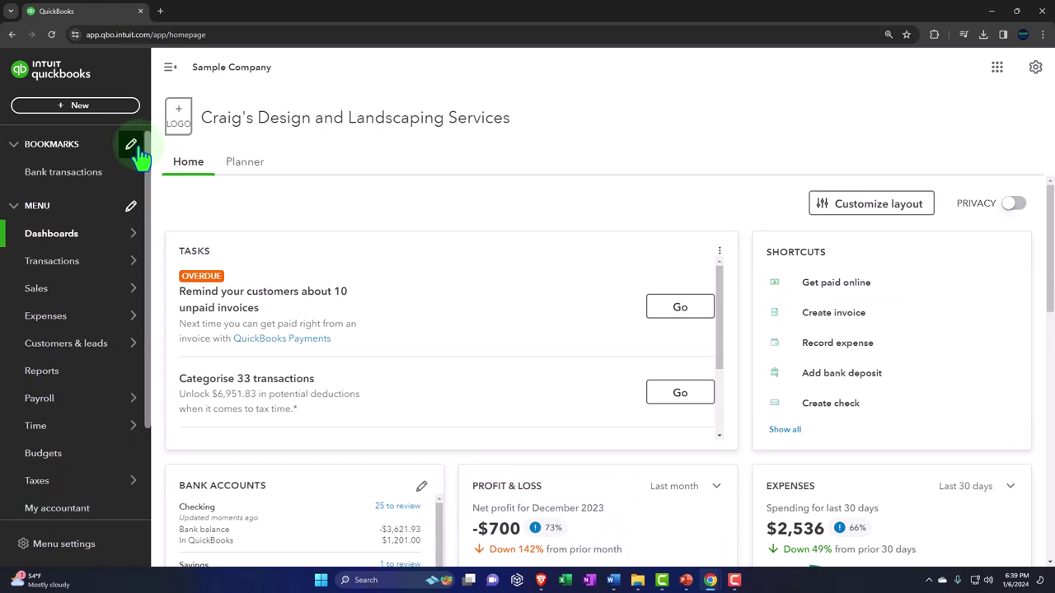
{"action": "left_click", "coordinate": [56, 372]}
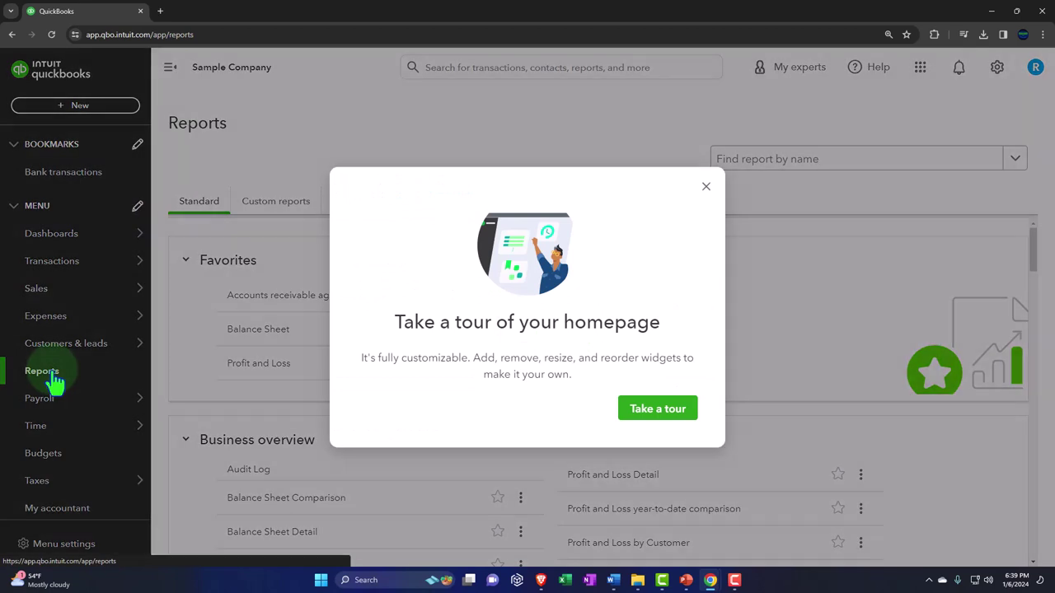
{"action": "left_click", "coordinate": [705, 186]}
- Open the favorite Balance Sheet and Profit and Loss reports in separate new browser tabs
{"action": "right_click", "coordinate": [274, 334]}
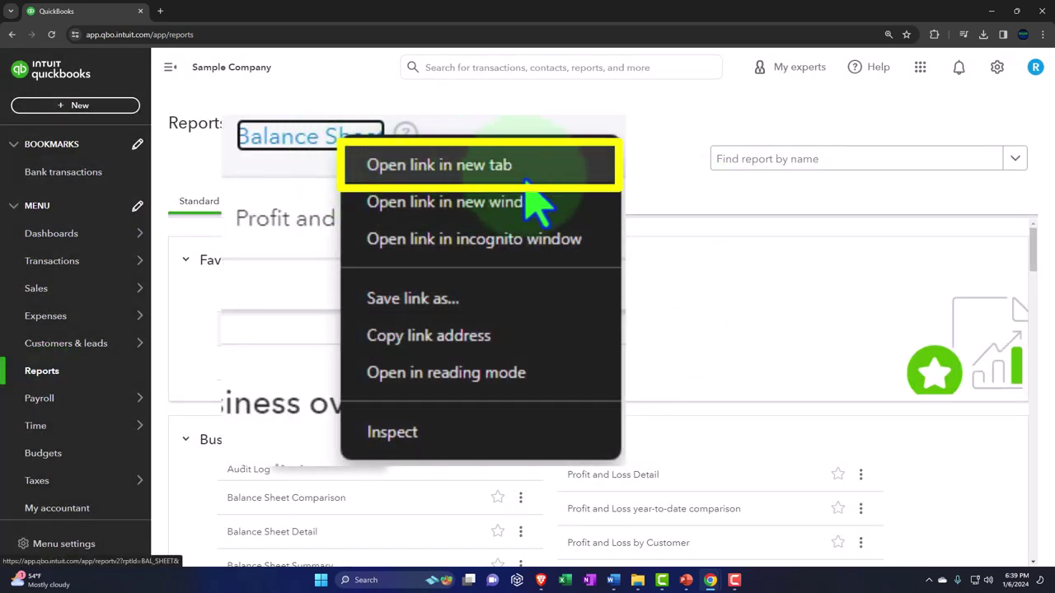
{"action": "left_click", "coordinate": [347, 346]}
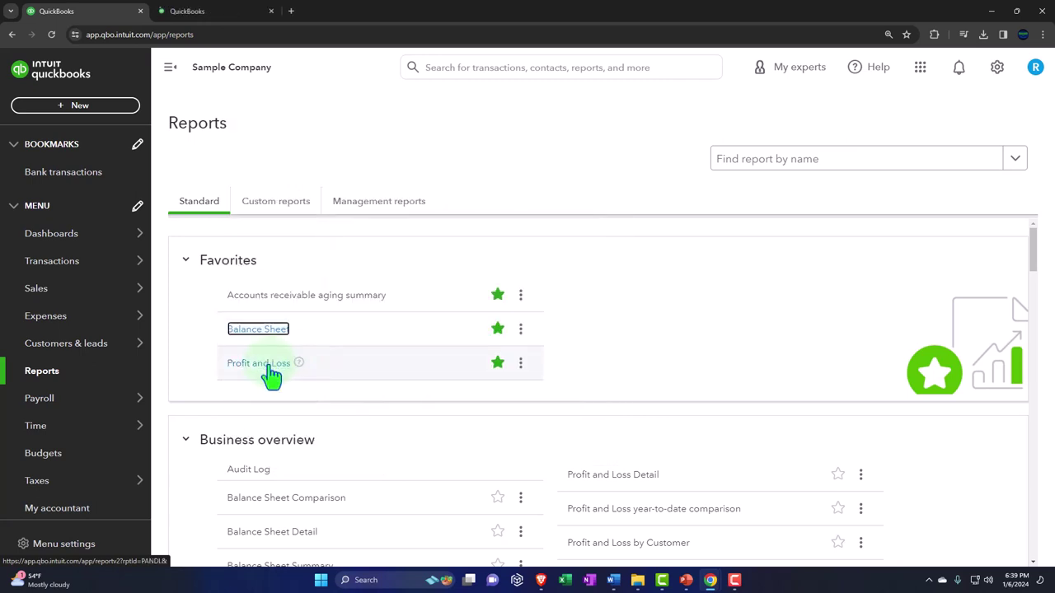
{"action": "right_click", "coordinate": [272, 374]}
{"action": "left_click", "coordinate": [337, 384]}
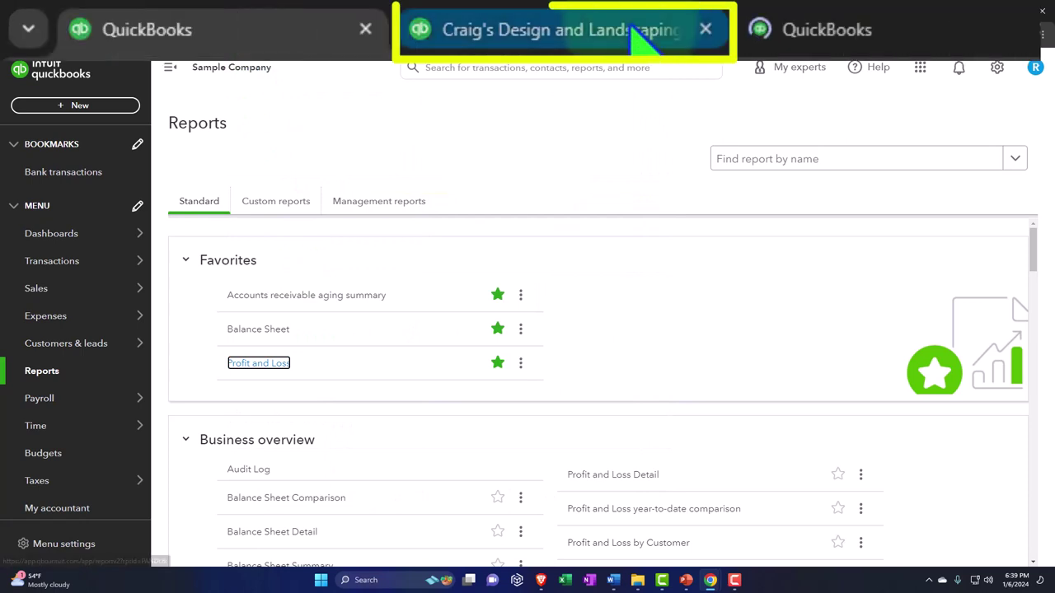
- Run the Balance Sheet report for 01/01/2023 to 12/31/2023 with the navigation menu collapsed
{"action": "left_click", "coordinate": [247, 14]}
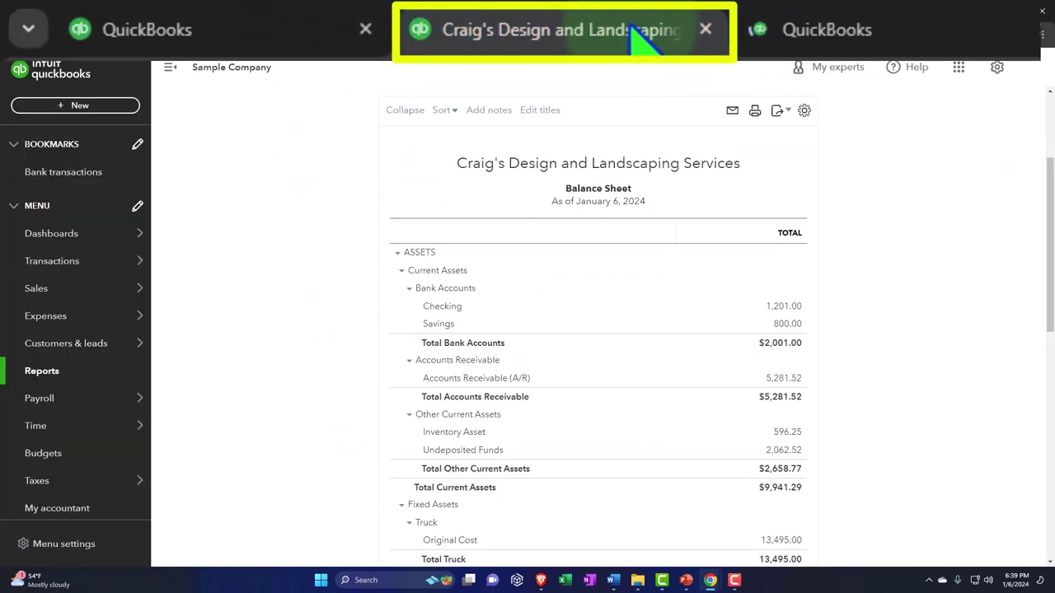
{"action": "left_click", "coordinate": [171, 69]}
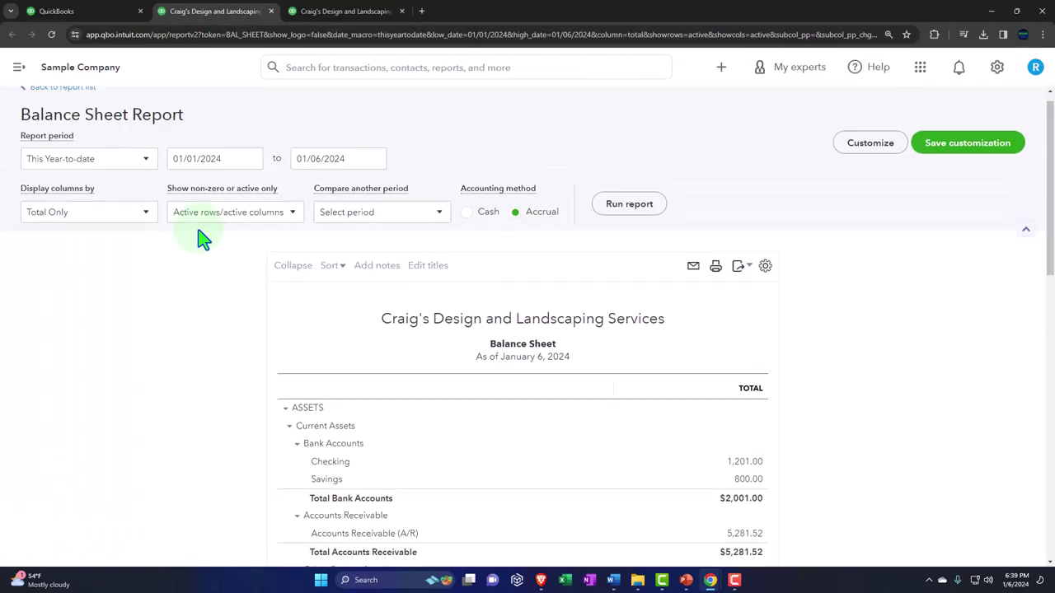
{"action": "left_click", "coordinate": [224, 175]}
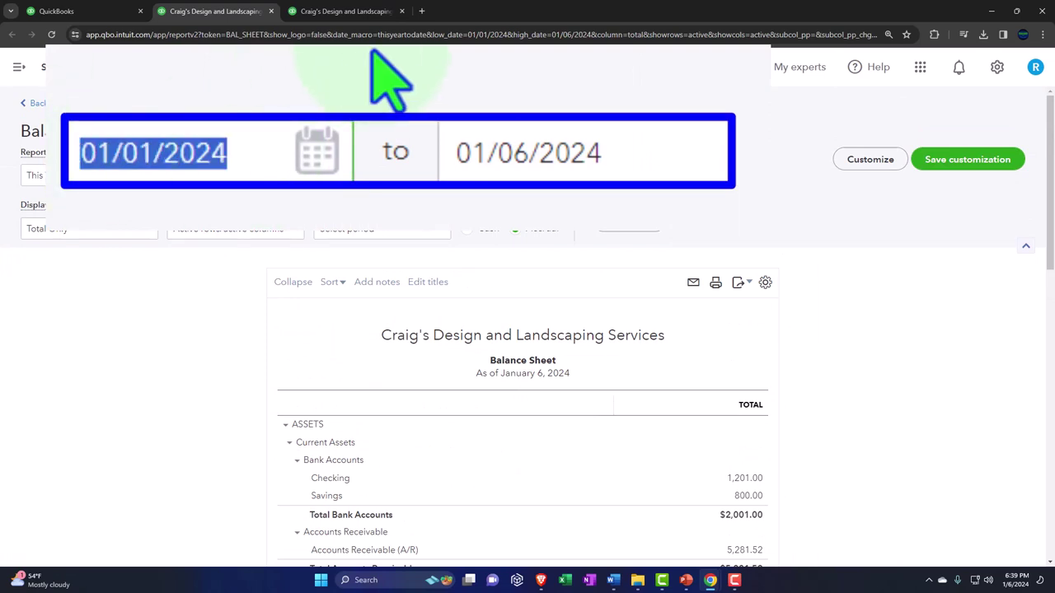
{"action": "type", "text": "010123"}
{"action": "key", "text": "Tab"}
{"action": "type", "text": "1"}
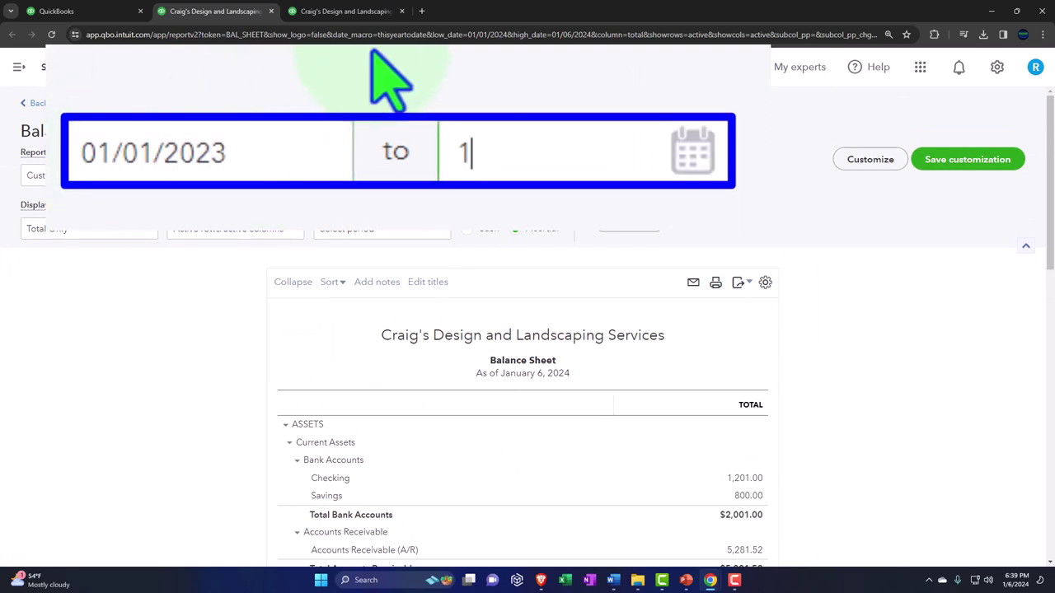
{"action": "type", "text": "2/31/2023"}
{"action": "key", "text": "Tab"}
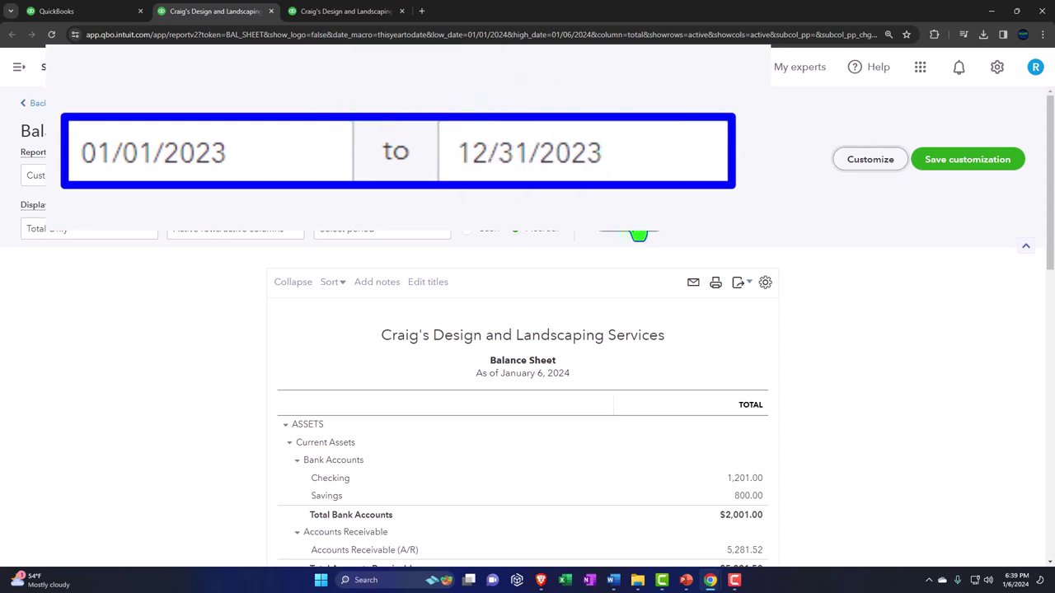
{"action": "left_click", "coordinate": [638, 234]}
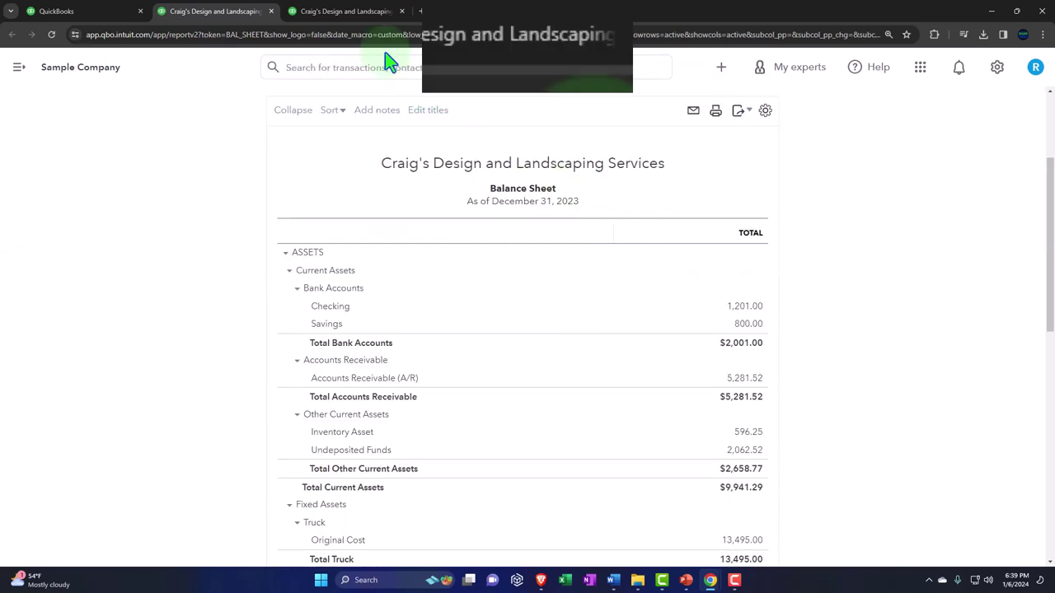
- Run the Profit and Loss report for 01/01/2023 to 12/31/2023 with the navigation menu collapsed
{"action": "left_click", "coordinate": [361, 11]}
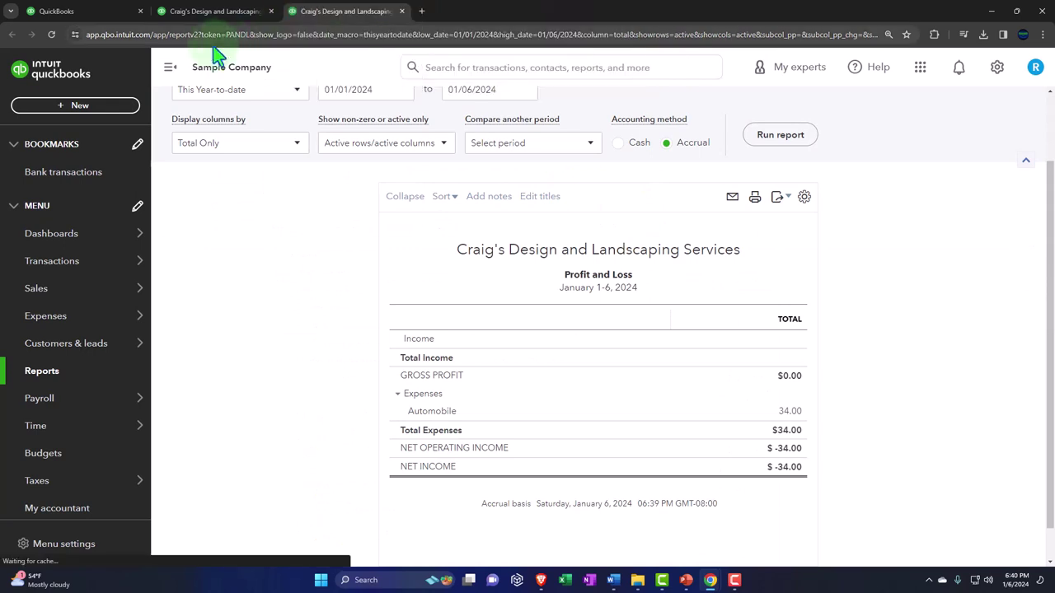
{"action": "left_click", "coordinate": [171, 69]}
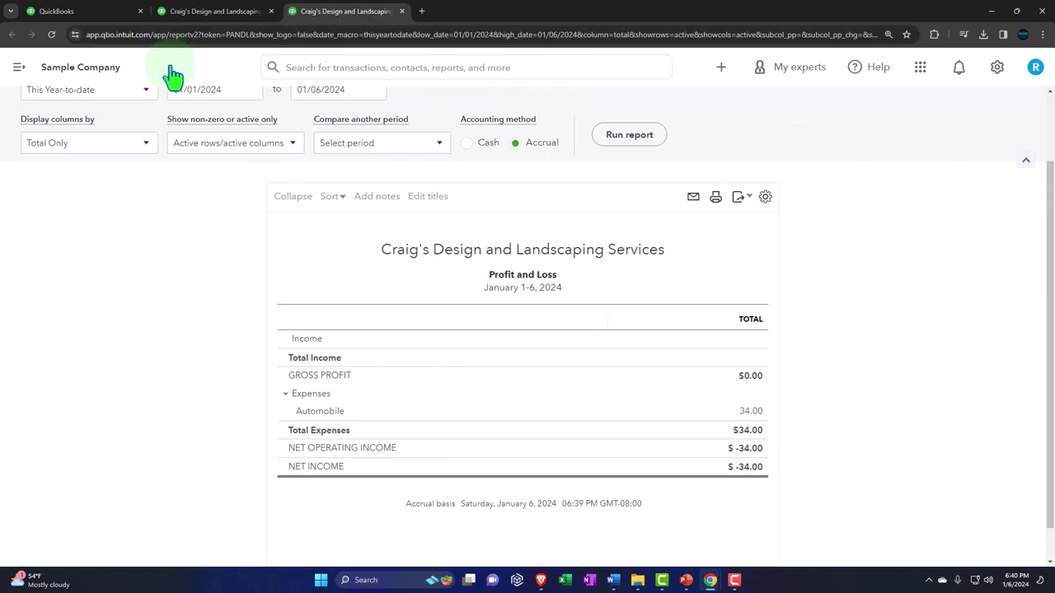
{"action": "scroll", "coordinate": [170, 240], "scroll_direction": "up", "scroll_amount": 2}
{"action": "left_click_drag", "start_coordinate": [228, 181], "coordinate": [153, 170]}
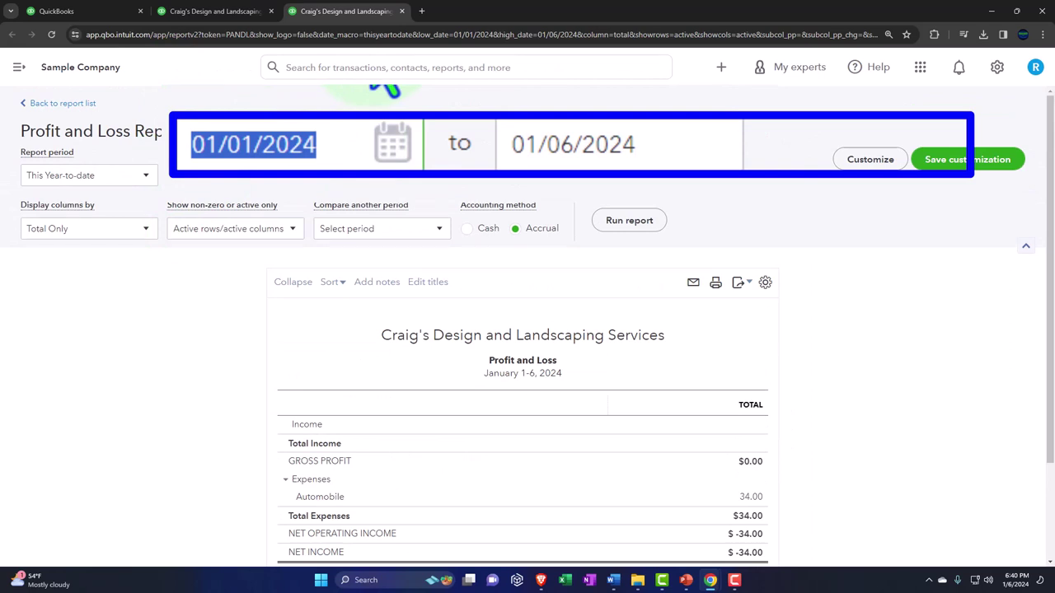
{"action": "type", "text": "01012023"}
{"action": "key", "text": "Tab"}
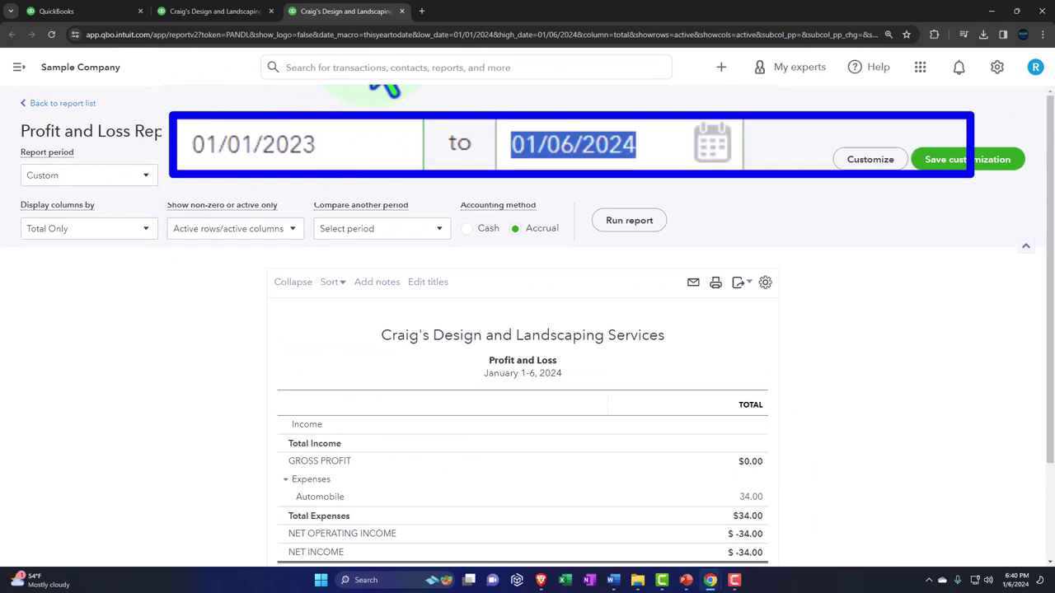
{"action": "type", "text": "12312023"}
{"action": "key", "text": "Tab"}
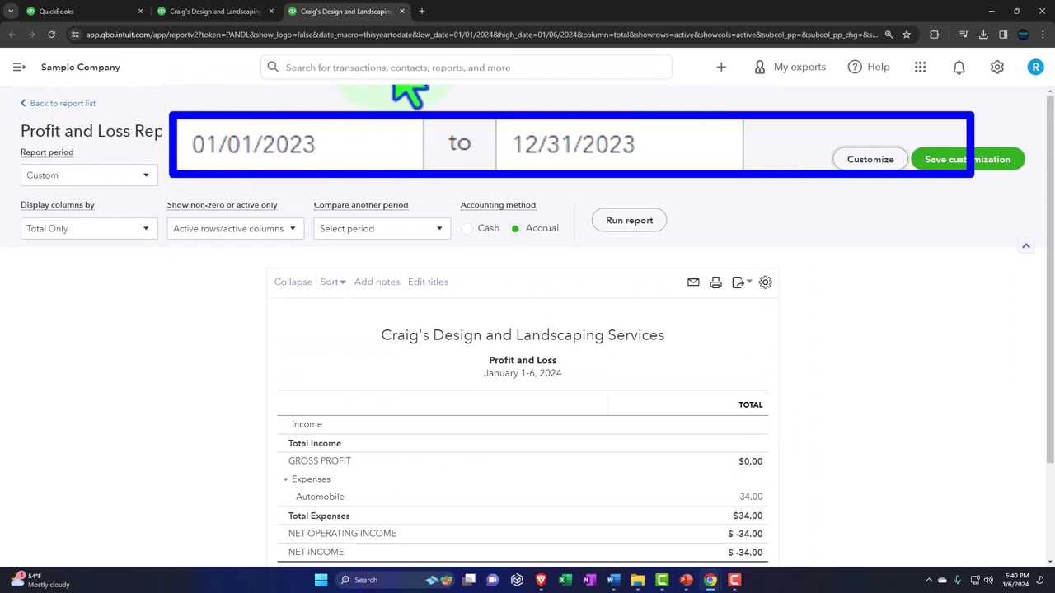
{"action": "left_click", "coordinate": [631, 223]}
{"action": "scroll", "coordinate": [639, 235], "scroll_direction": "down", "scroll_amount": 2}
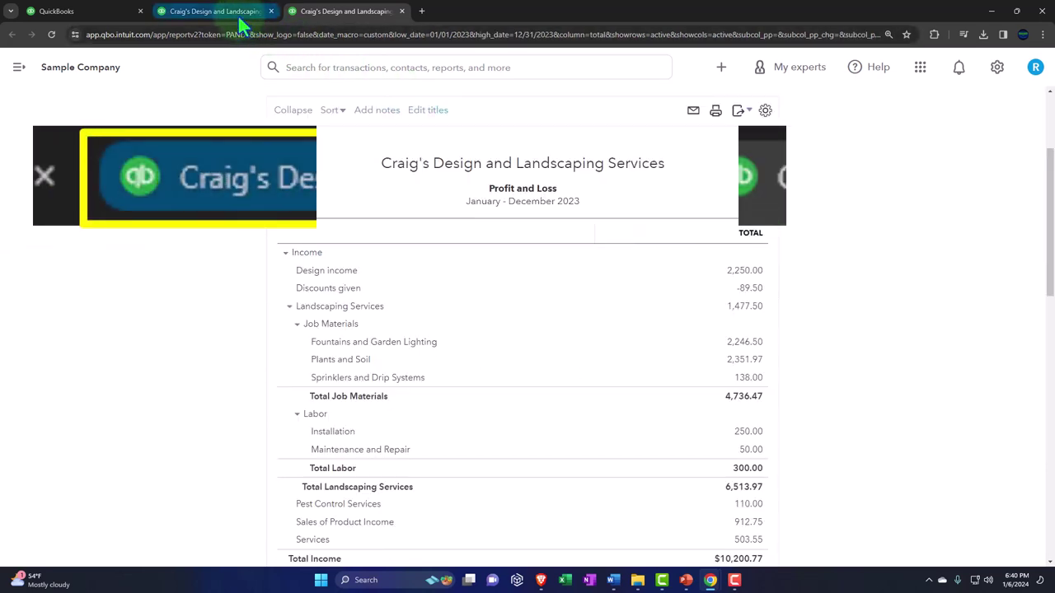
- Return to the Balance Sheet report and review its options for exporting to Excel or PDF
{"action": "left_click", "coordinate": [238, 16]}
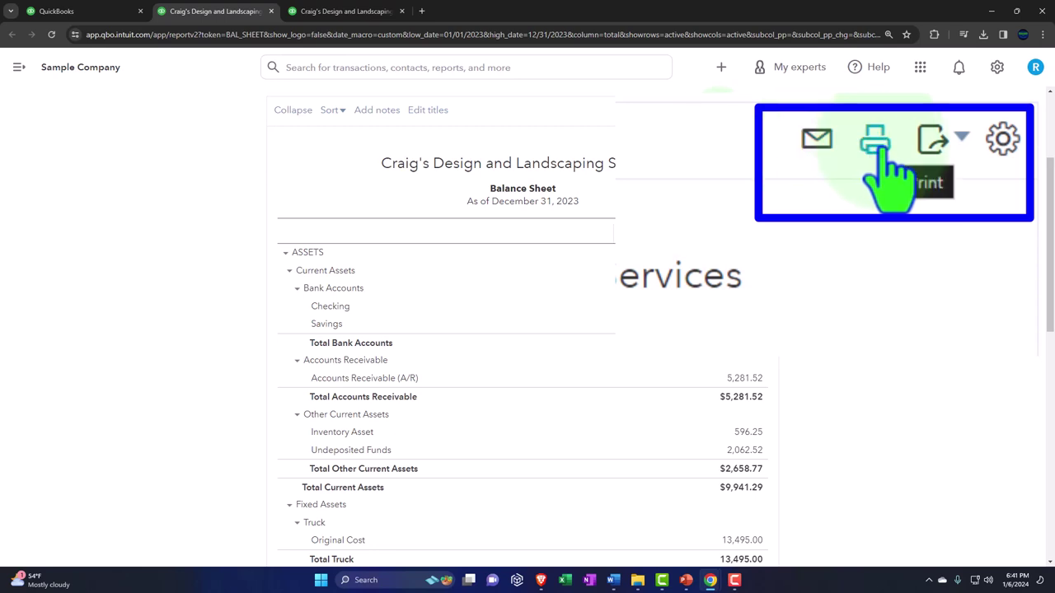
{"action": "left_click", "coordinate": [962, 138]}
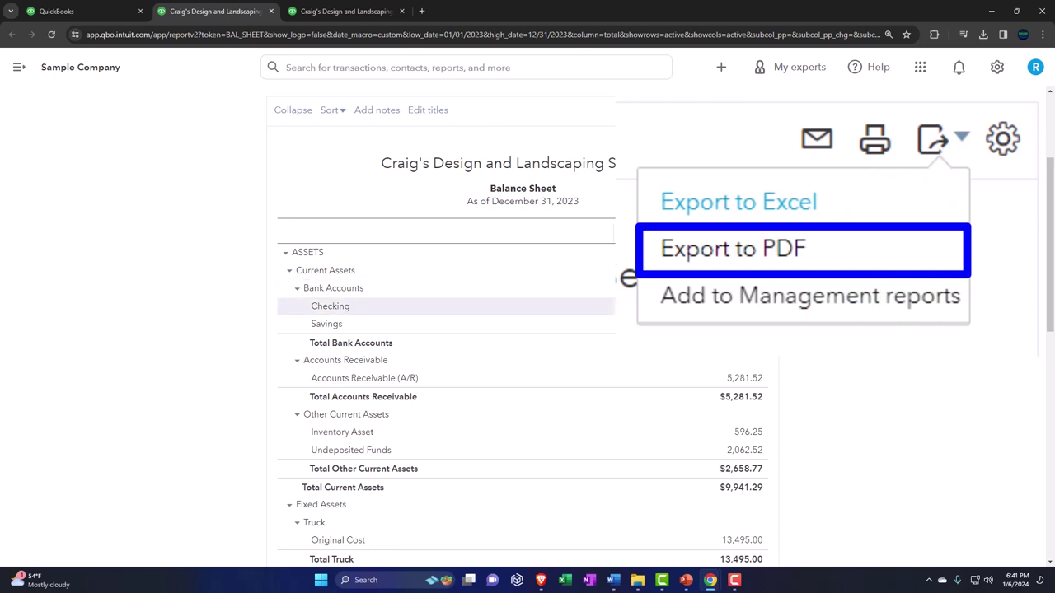
{"action": "mouse_move", "coordinate": [637, 582]}
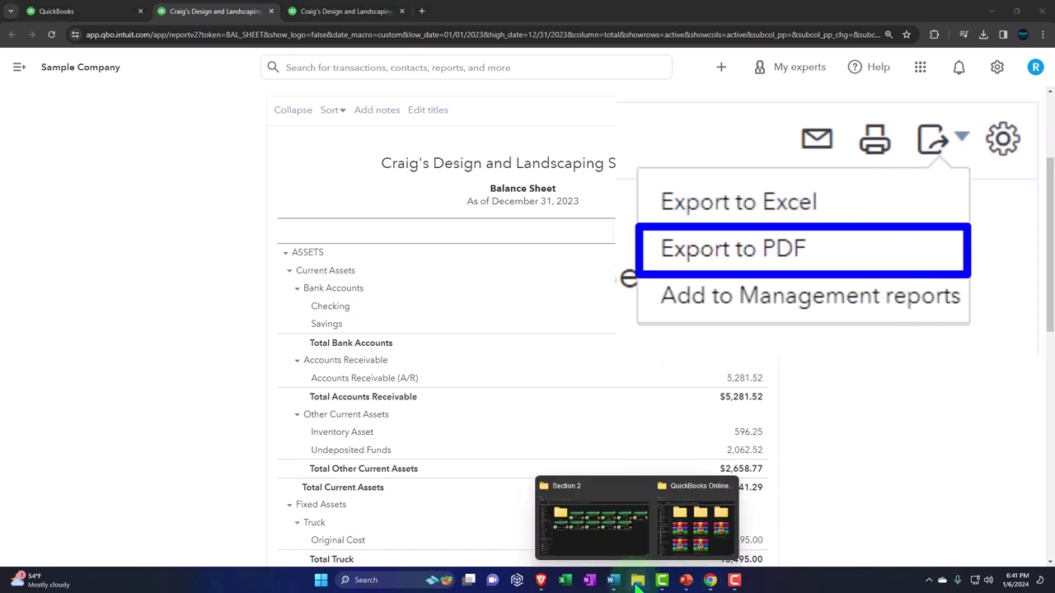
{"action": "left_click", "coordinate": [967, 354]}
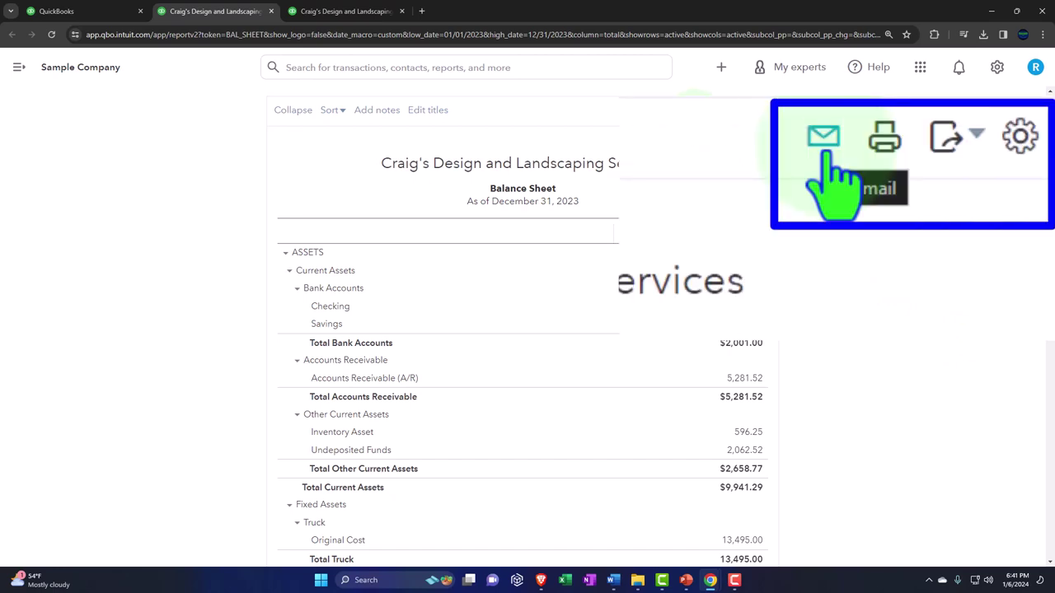
{"action": "left_click", "coordinate": [947, 139]}
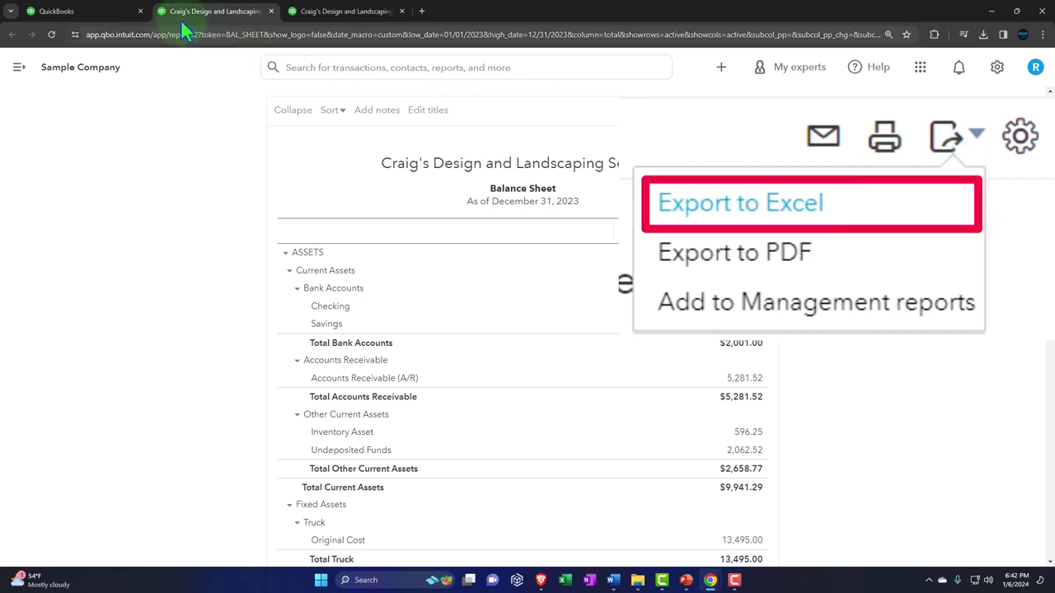
- Return to the Reports page and view the management reports and custom reports lists
{"action": "left_click", "coordinate": [107, 15]}
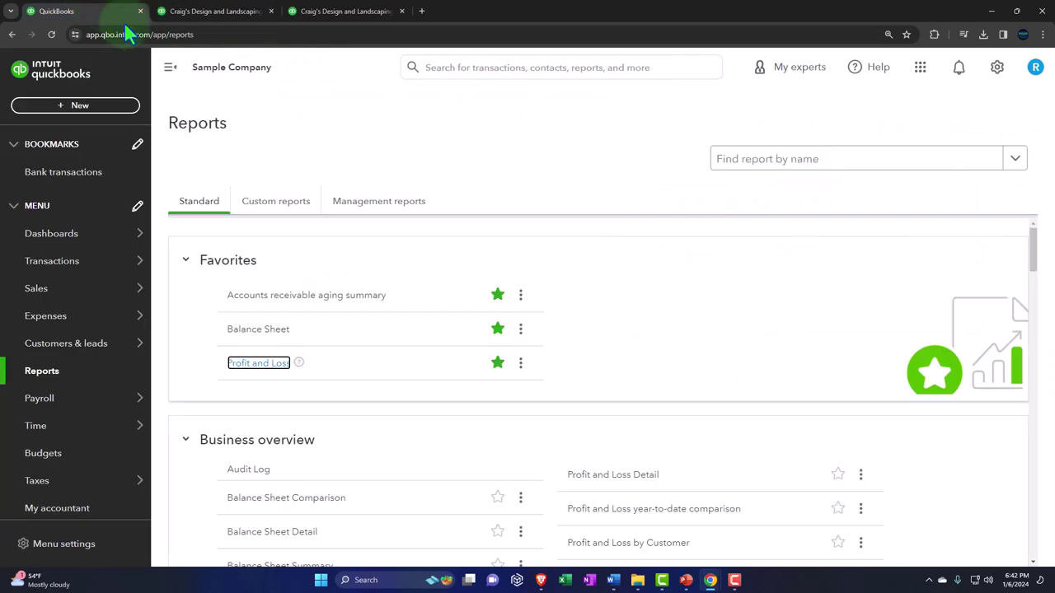
{"action": "left_click", "coordinate": [370, 206]}
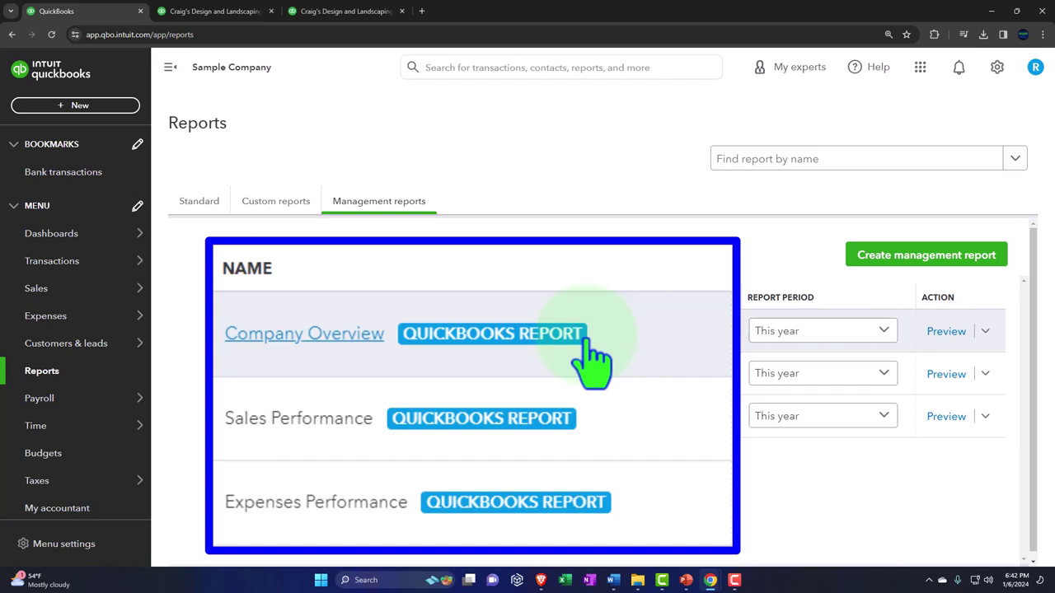
{"action": "left_click", "coordinate": [256, 202]}
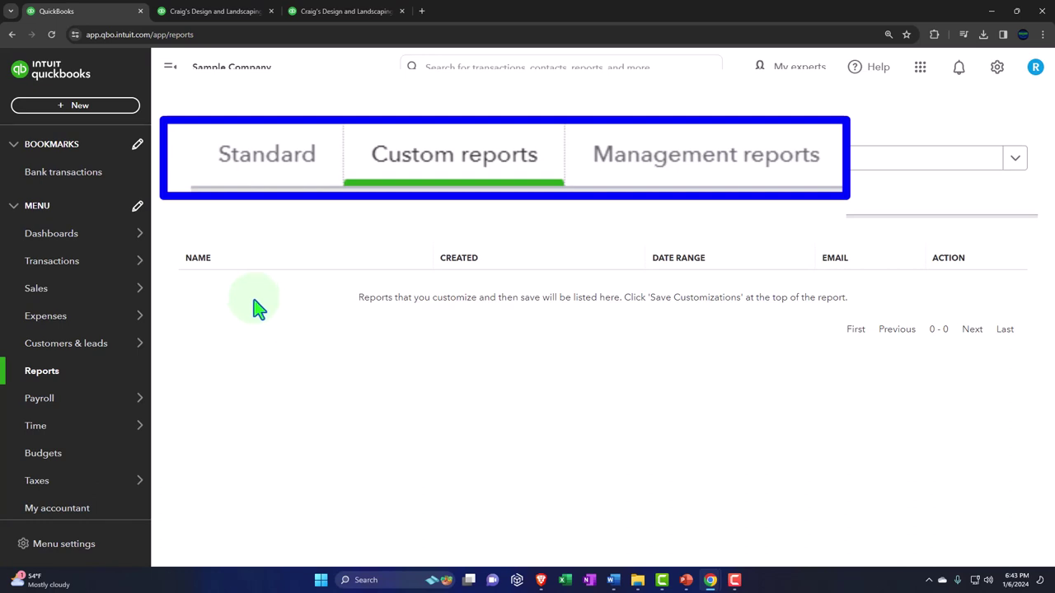
- Duplicate the Reports browser tab and show the standard Business overview reports there with the navigation menu collapsed
{"action": "right_click", "coordinate": [113, 23]}
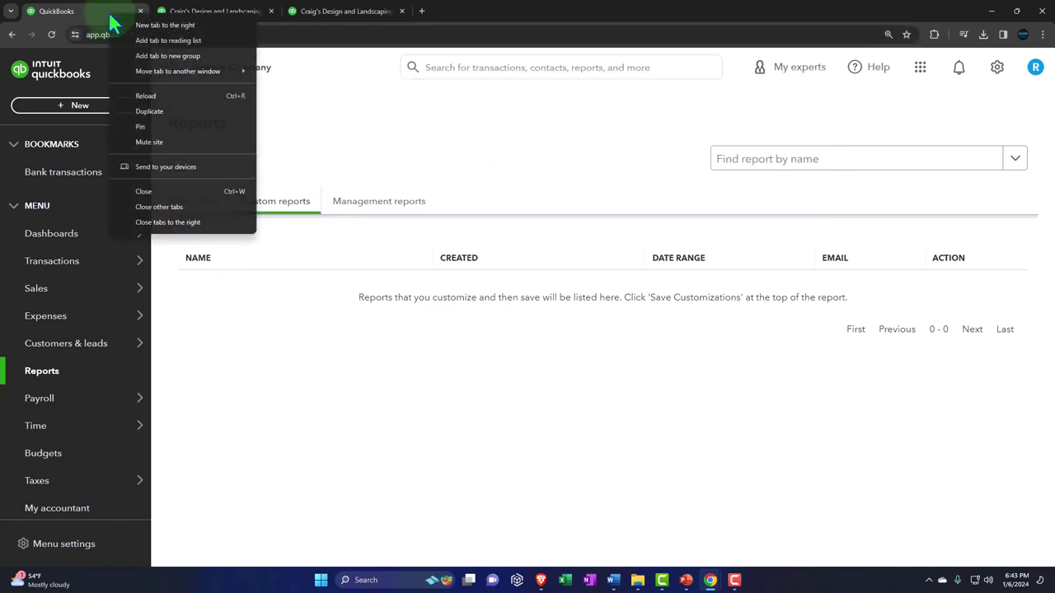
{"action": "left_click", "coordinate": [142, 111]}
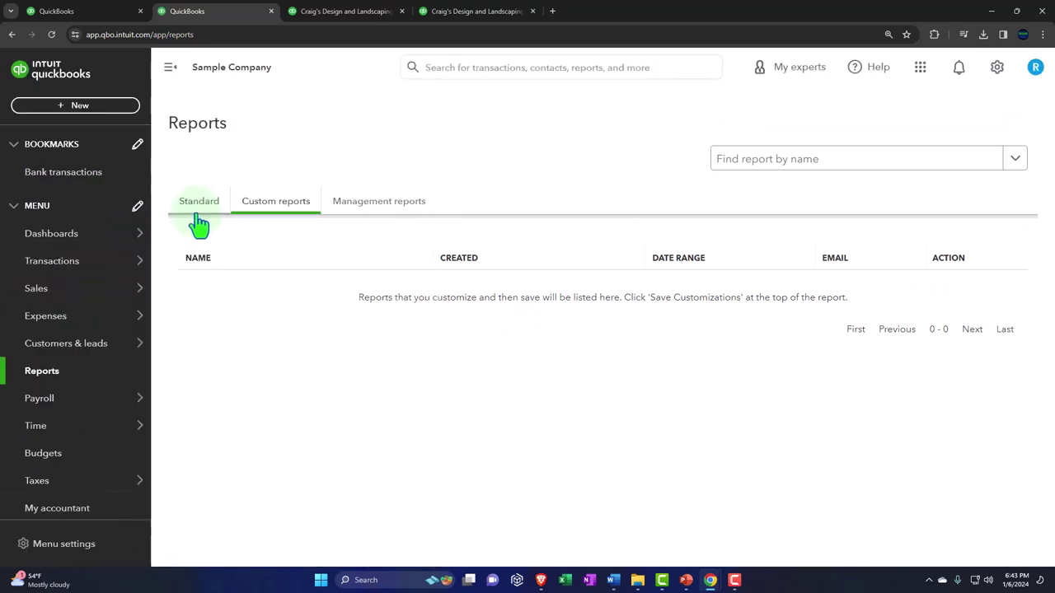
{"action": "left_click", "coordinate": [199, 208]}
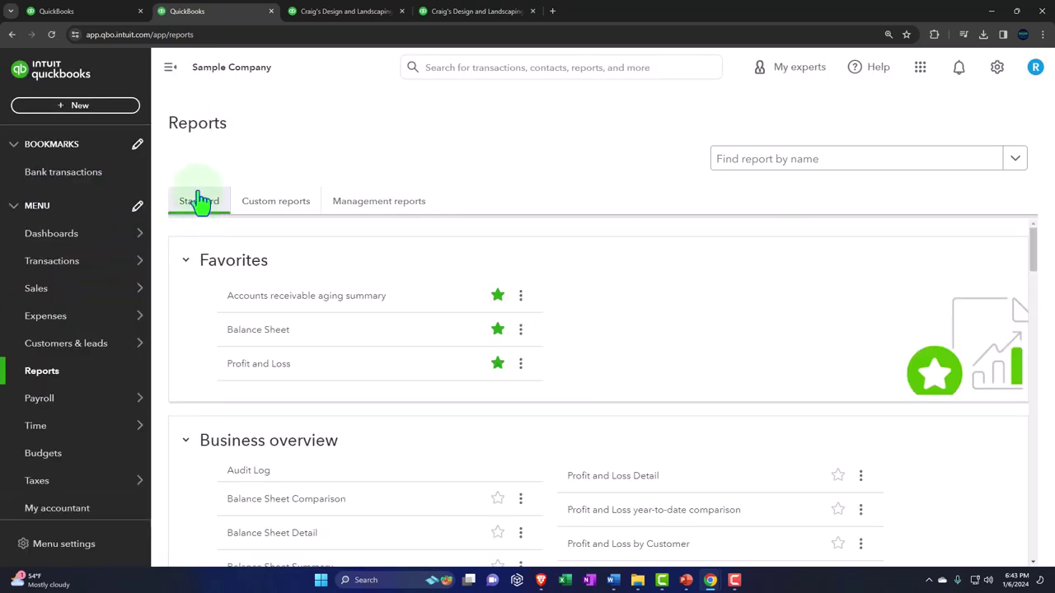
{"action": "left_click", "coordinate": [171, 66]}
{"action": "scroll", "coordinate": [184, 326], "scroll_direction": "down", "scroll_amount": 2}
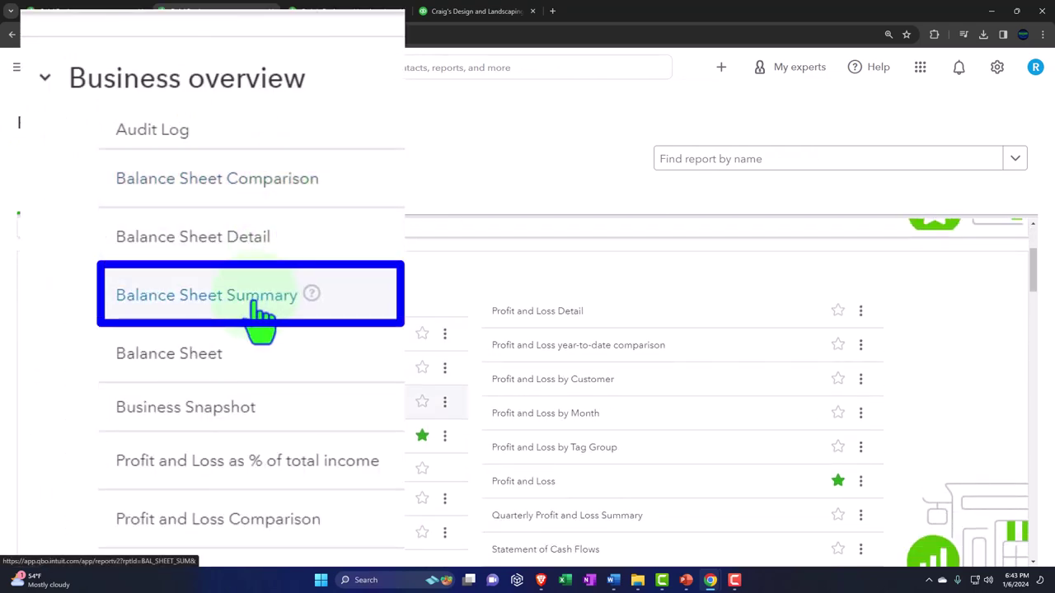
- Open the Balance Sheet Summary report and run it for 01/01/2023 to 12/31/2023
{"action": "left_click", "coordinate": [255, 305]}
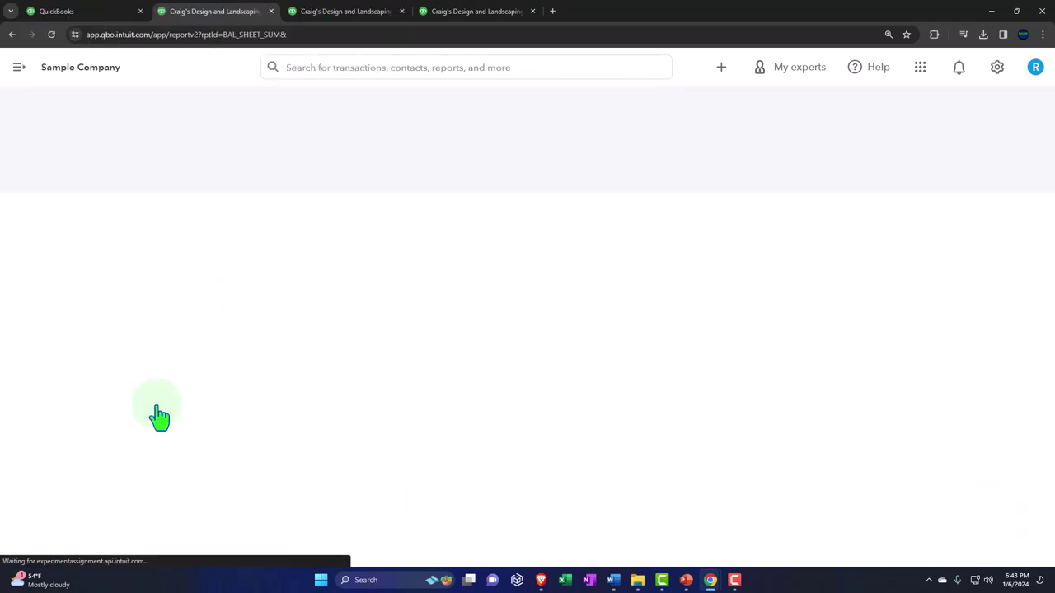
{"action": "scroll", "coordinate": [160, 416], "scroll_direction": "up", "scroll_amount": 2}
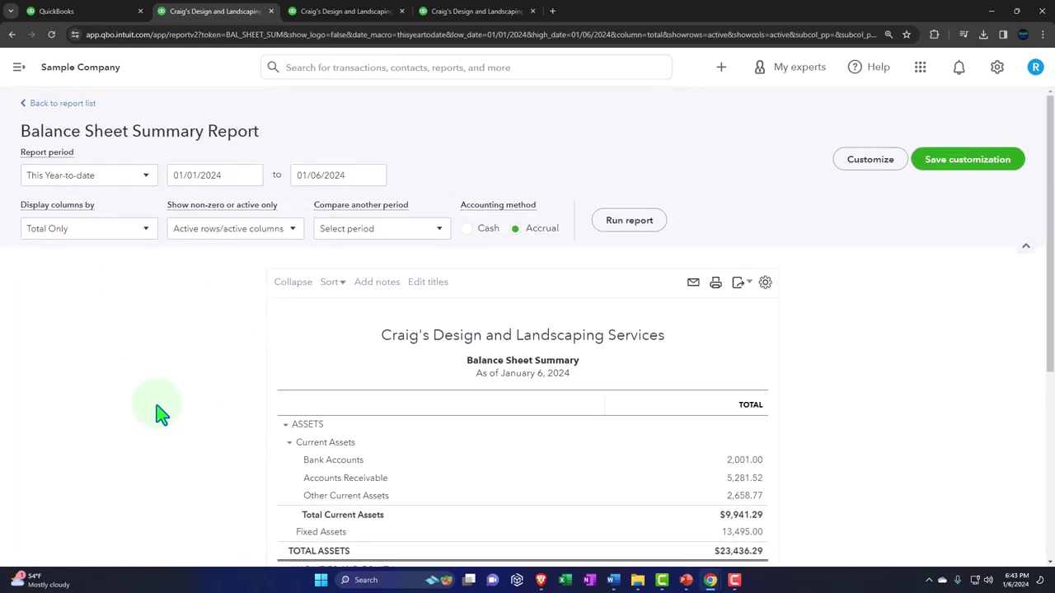
{"action": "left_click", "coordinate": [222, 175]}
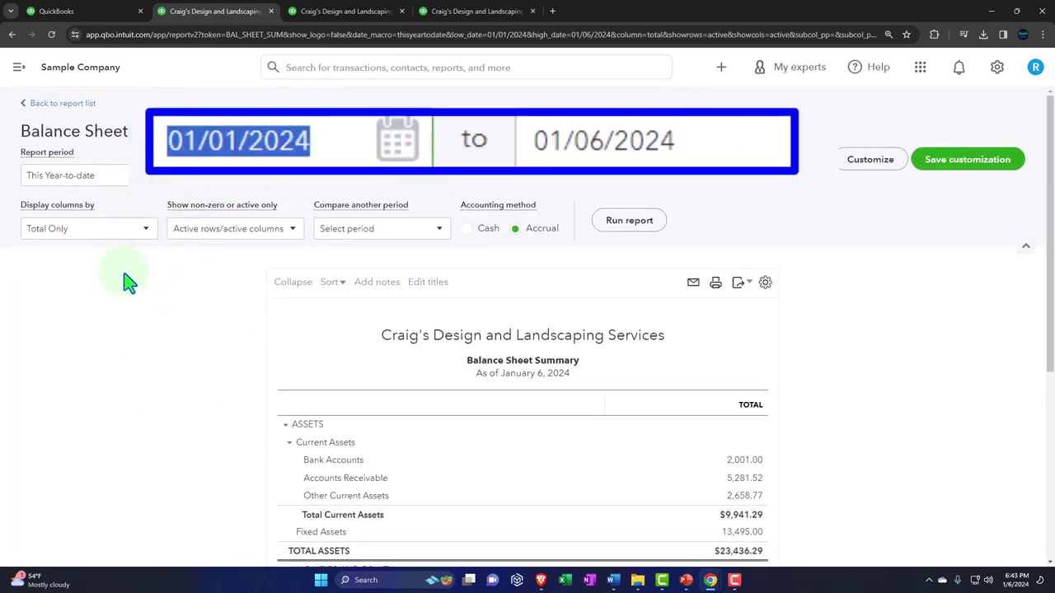
{"action": "type", "text": "01/01/202"}
{"action": "type", "text": "3"}
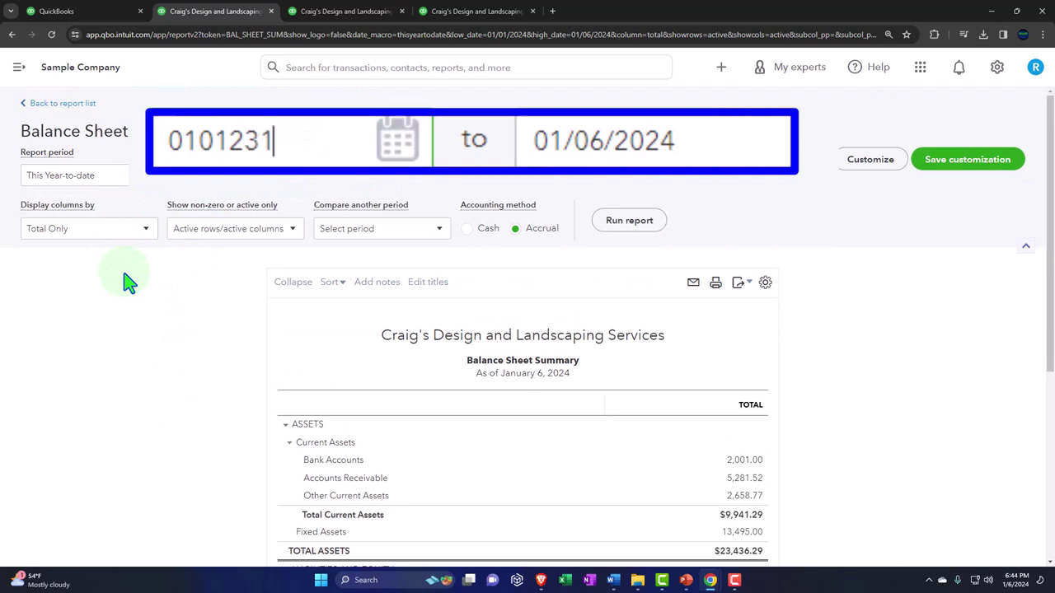
{"action": "key", "text": "Tab"}
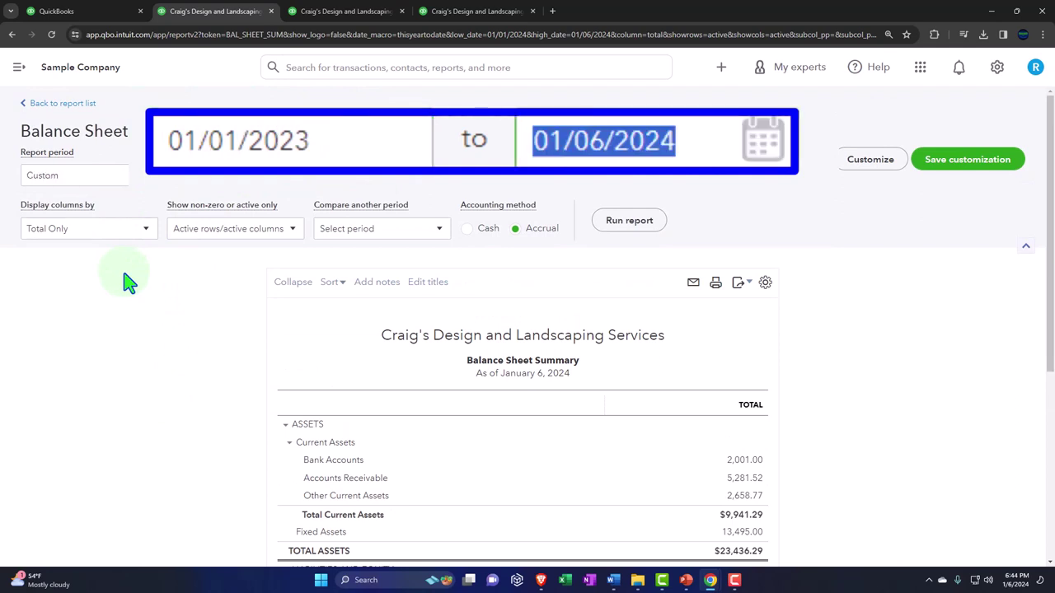
{"action": "type", "text": "12312"}
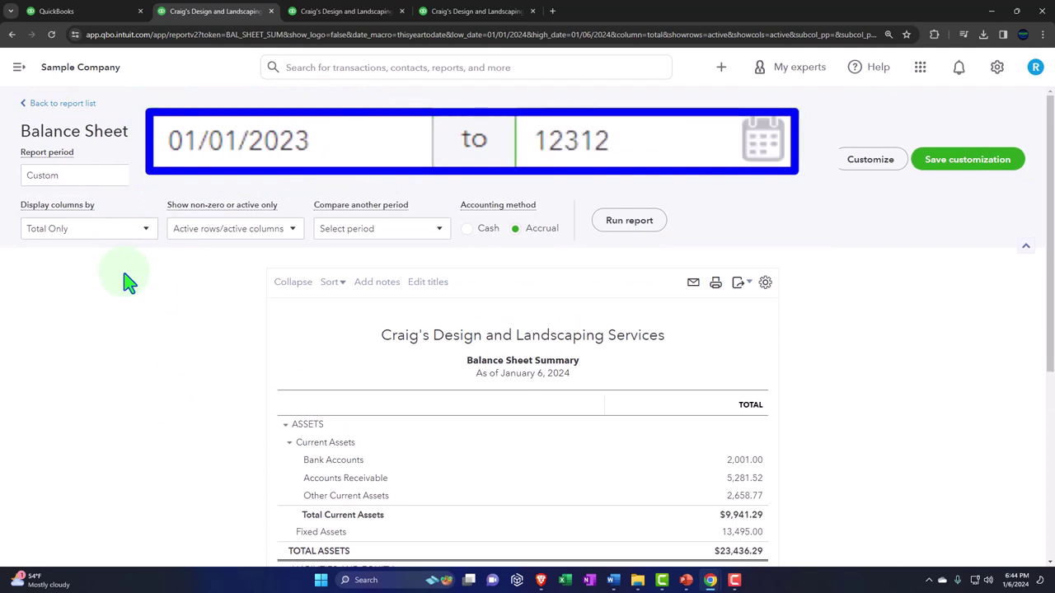
{"action": "key", "text": "BackSpace"}
{"action": "type", "text": "23"}
{"action": "key", "text": "Tab"}
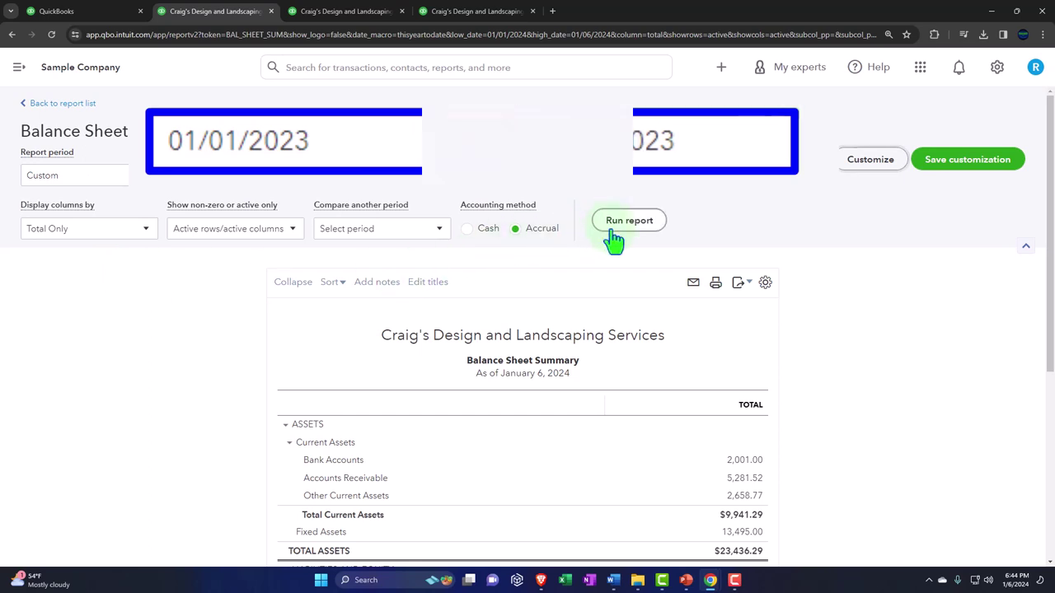
{"action": "left_click", "coordinate": [618, 225]}
{"action": "scroll", "coordinate": [616, 234], "scroll_direction": "down", "scroll_amount": 2}
- Customize the report's number format to omit cents and show negative numbers as (100) in red
{"action": "scroll", "coordinate": [618, 233], "scroll_direction": "up", "scroll_amount": 3}
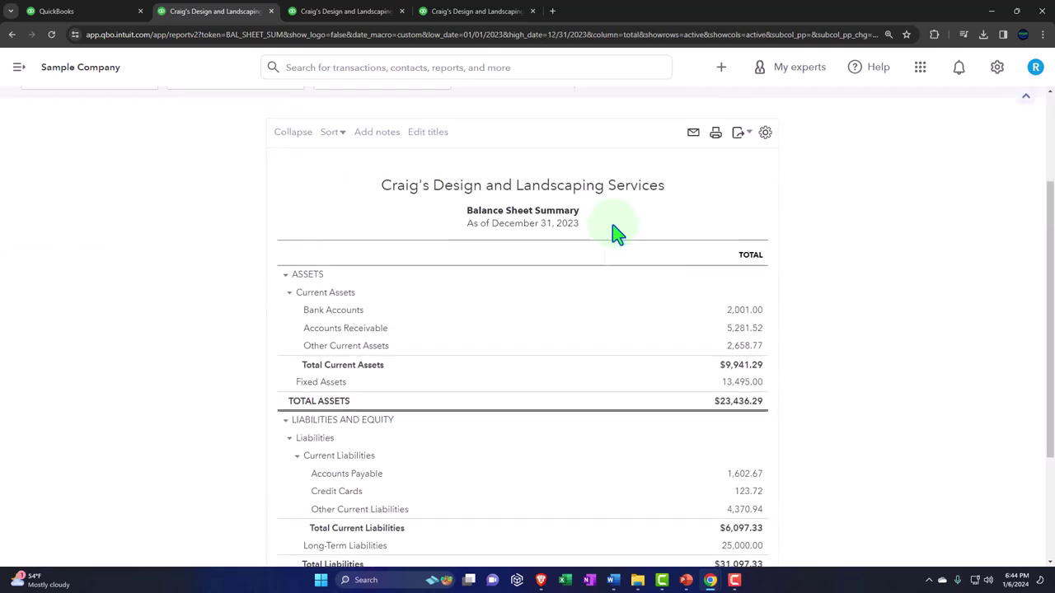
{"action": "left_click", "coordinate": [874, 175]}
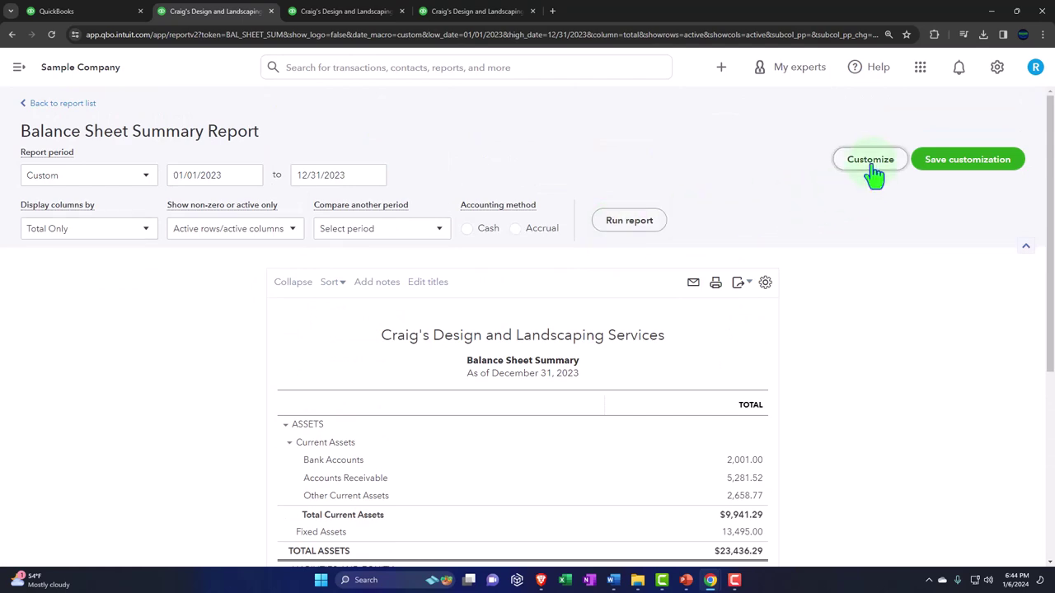
{"action": "left_click", "coordinate": [710, 404]}
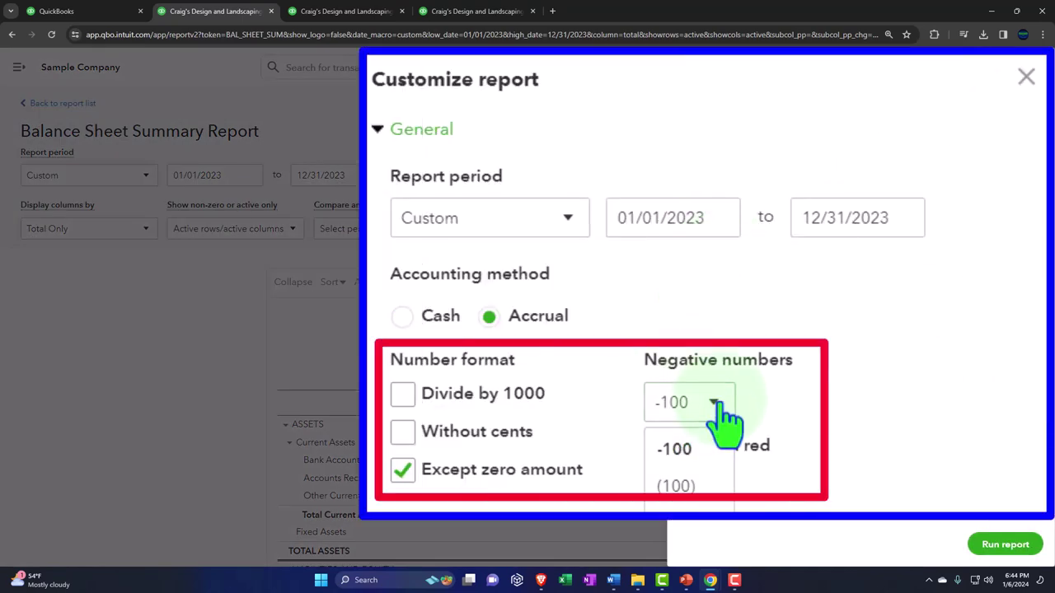
{"action": "left_click", "coordinate": [698, 492]}
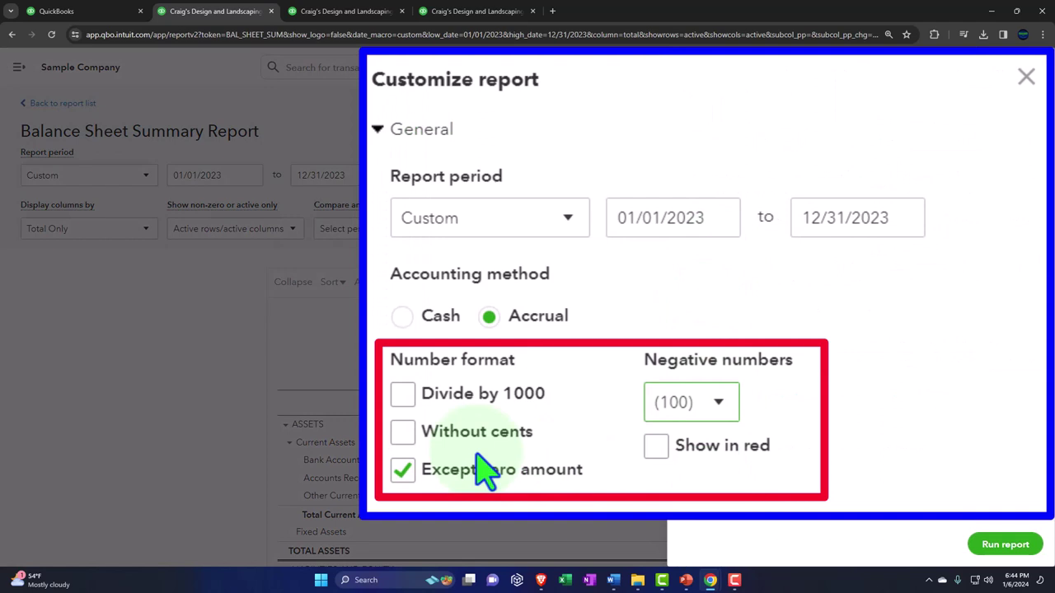
{"action": "left_click", "coordinate": [406, 435]}
{"action": "left_click", "coordinate": [658, 452]}
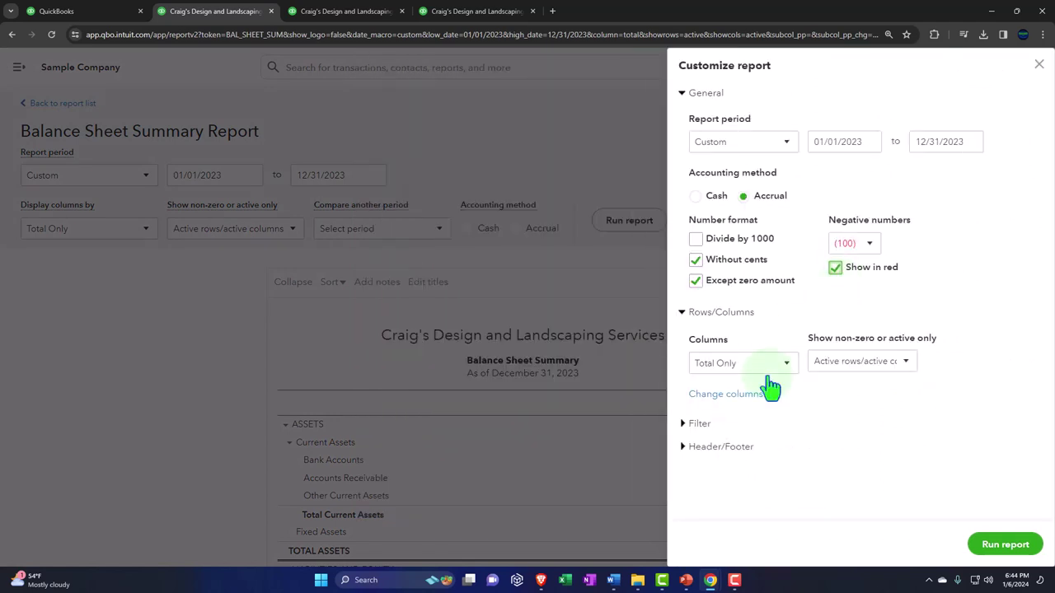
- Remove the date prepared, time prepared and report basis from the report footer and run the customized report
{"action": "left_click", "coordinate": [699, 446]}
{"action": "scroll", "coordinate": [795, 404], "scroll_direction": "down", "scroll_amount": 3}
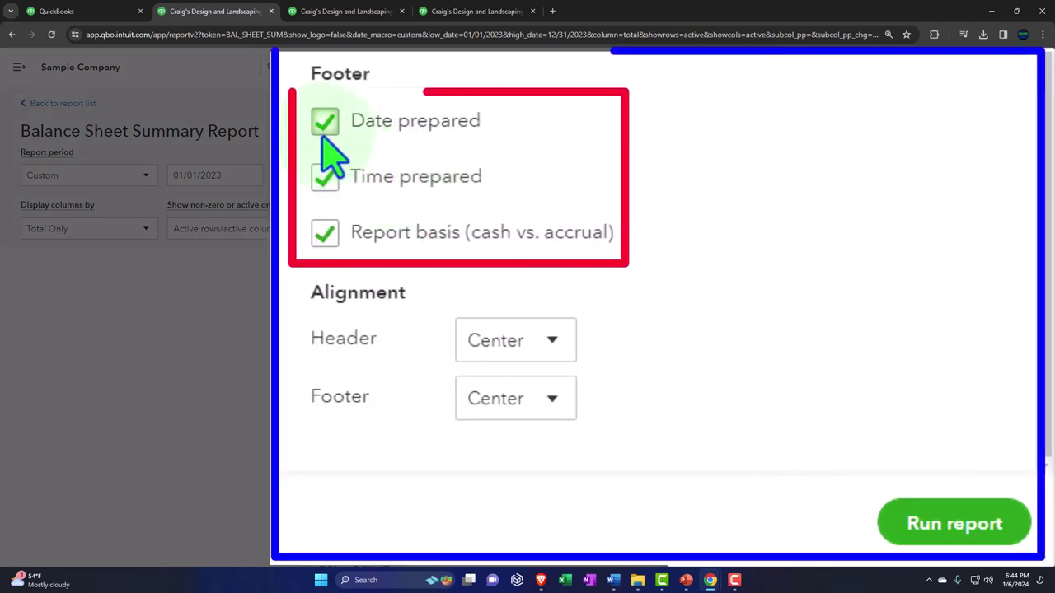
{"action": "left_click", "coordinate": [695, 346]}
{"action": "left_click", "coordinate": [695, 373]}
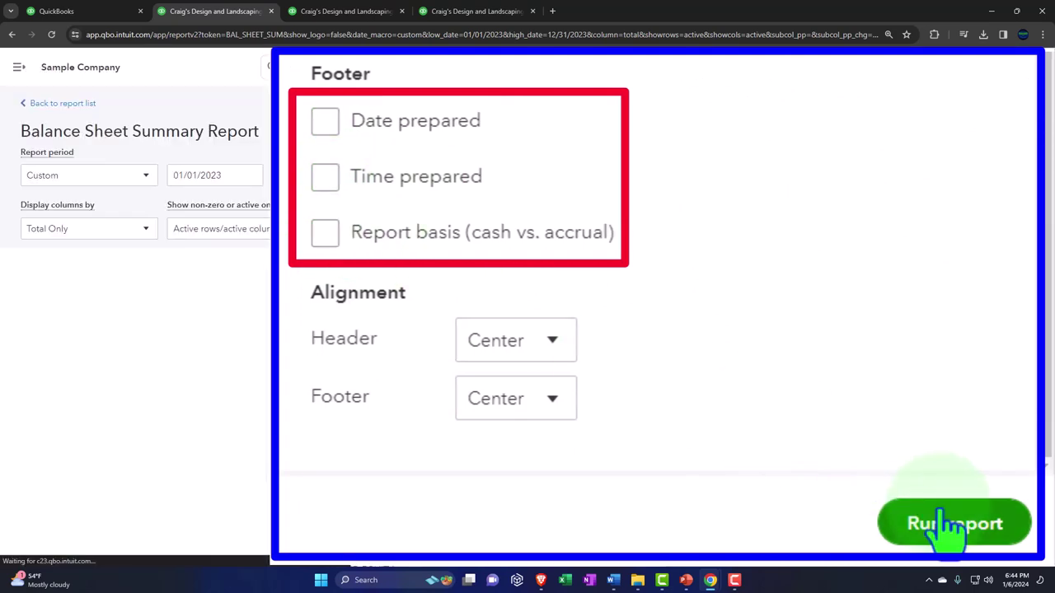
{"action": "left_click", "coordinate": [949, 527]}
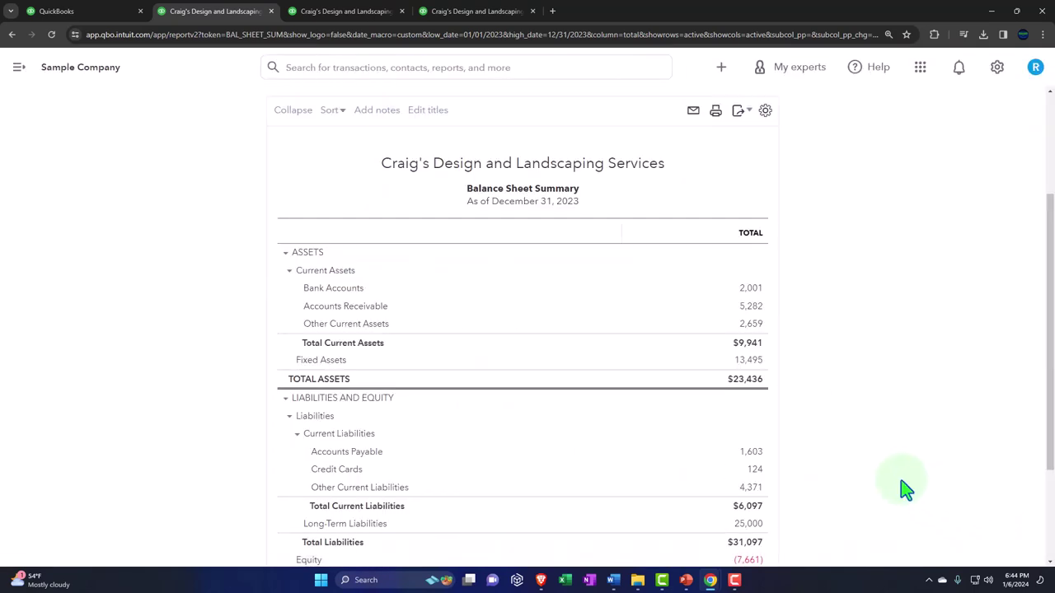
- Start saving the report customization and name the custom report "1. Balance Sheet Summary"
{"action": "scroll", "coordinate": [906, 490], "scroll_direction": "up", "scroll_amount": 3}
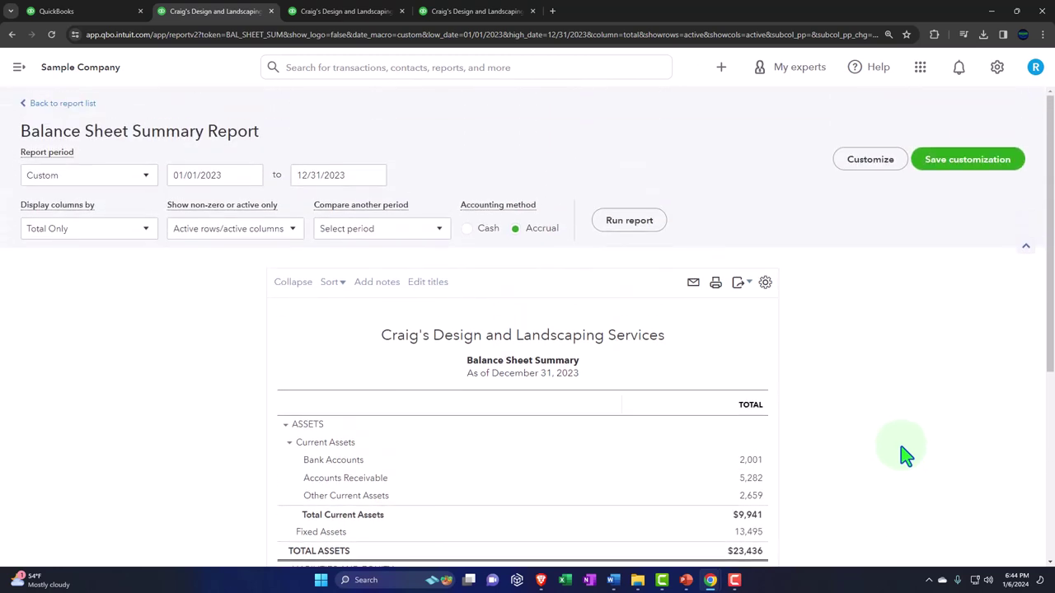
{"action": "left_click", "coordinate": [956, 163]}
{"action": "left_click", "coordinate": [711, 161]}
{"action": "key", "text": "ctrl+Left"}
{"action": "key", "text": "ctrl+Left"}
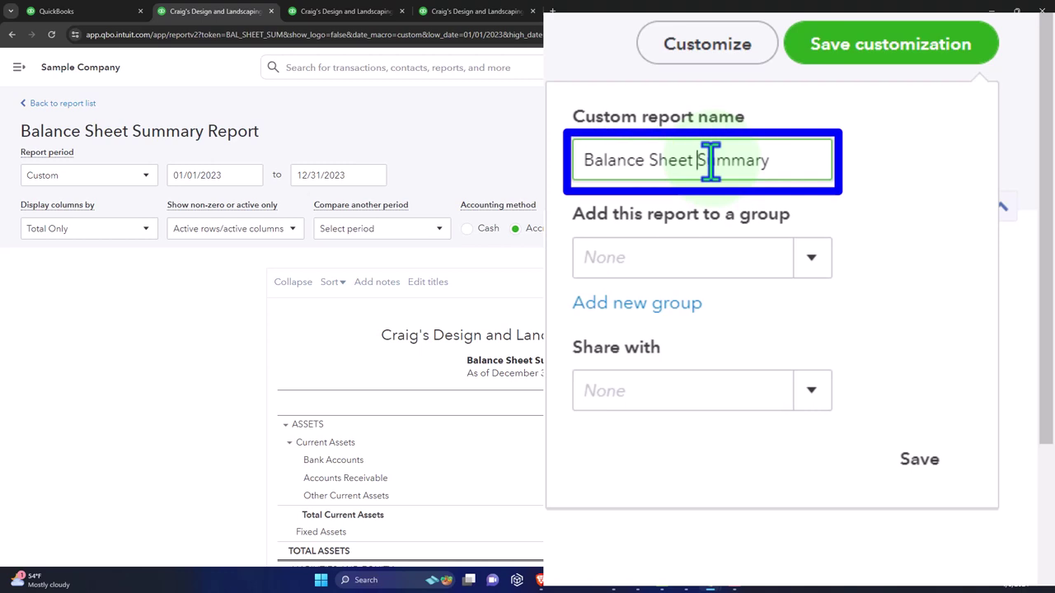
{"action": "key", "text": "ctrl+Left"}
{"action": "type", "text": "1."}
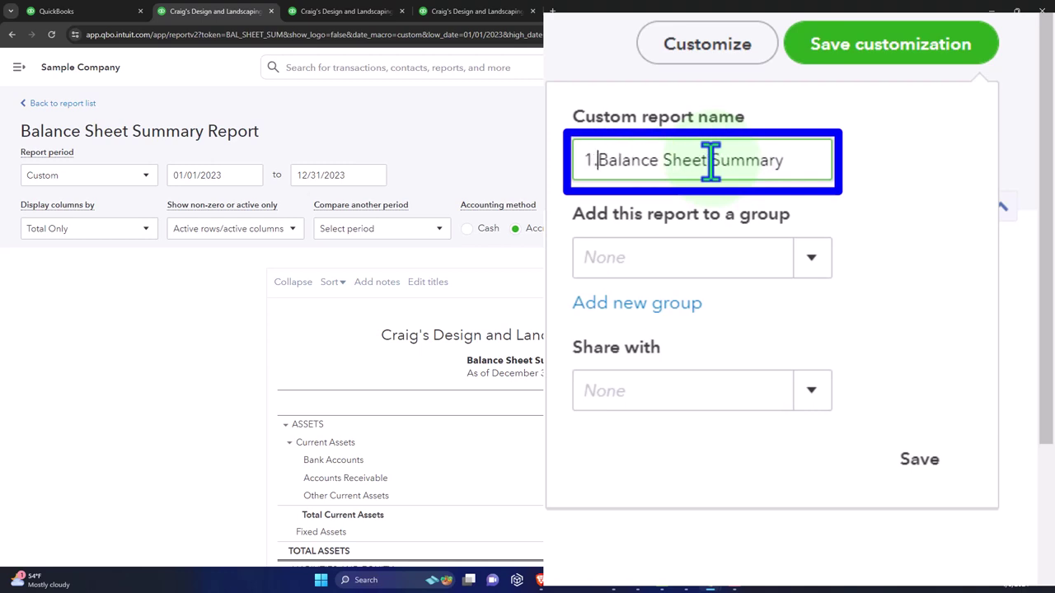
- Add the custom report to a new group named "Month End Reports" and save the customization
{"action": "left_click", "coordinate": [672, 305]}
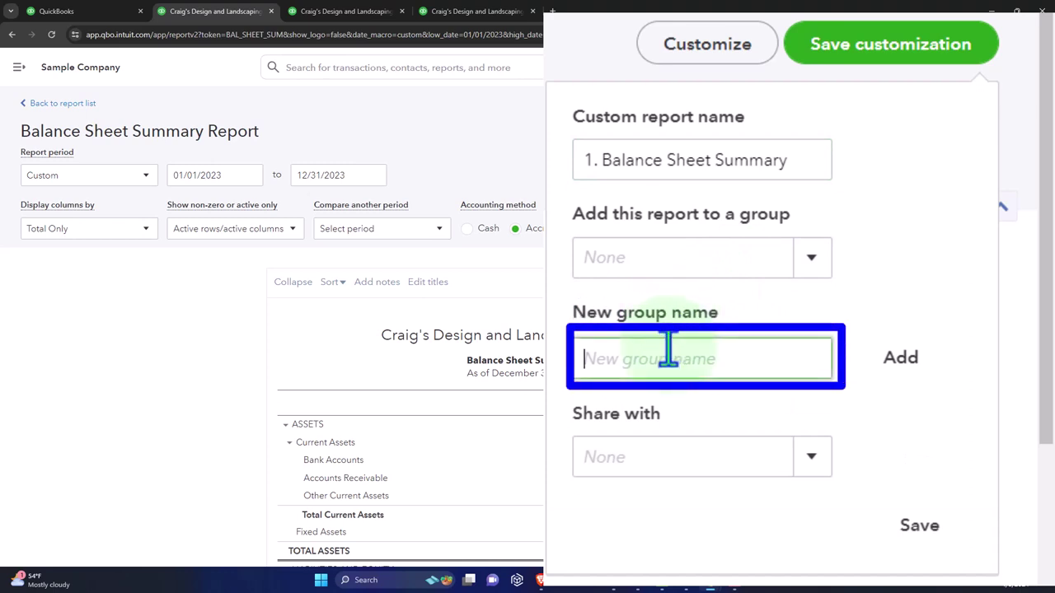
{"action": "type", "text": "Month E"}
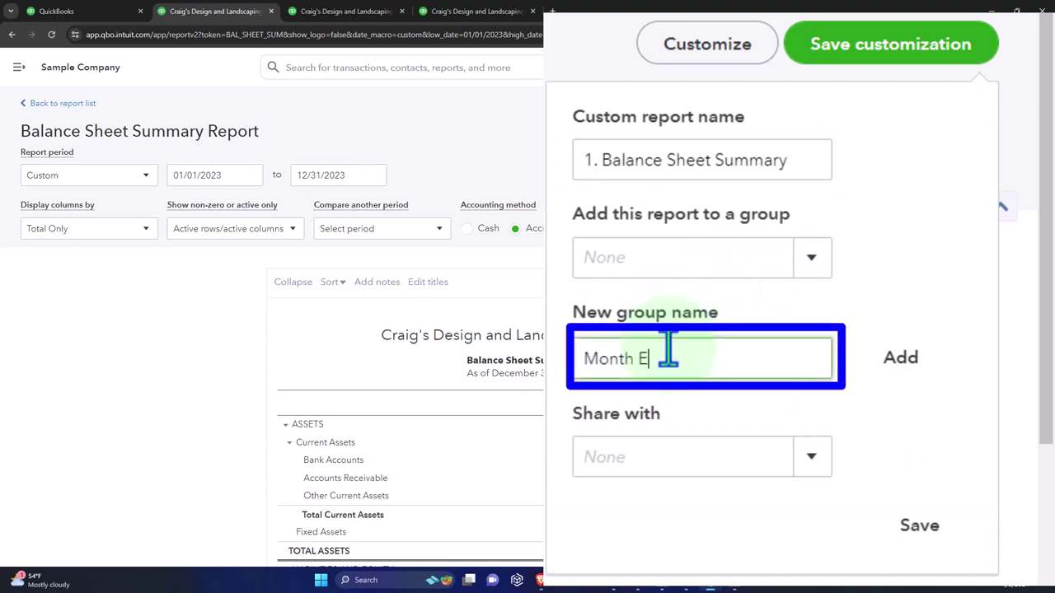
{"action": "type", "text": "nd Report"}
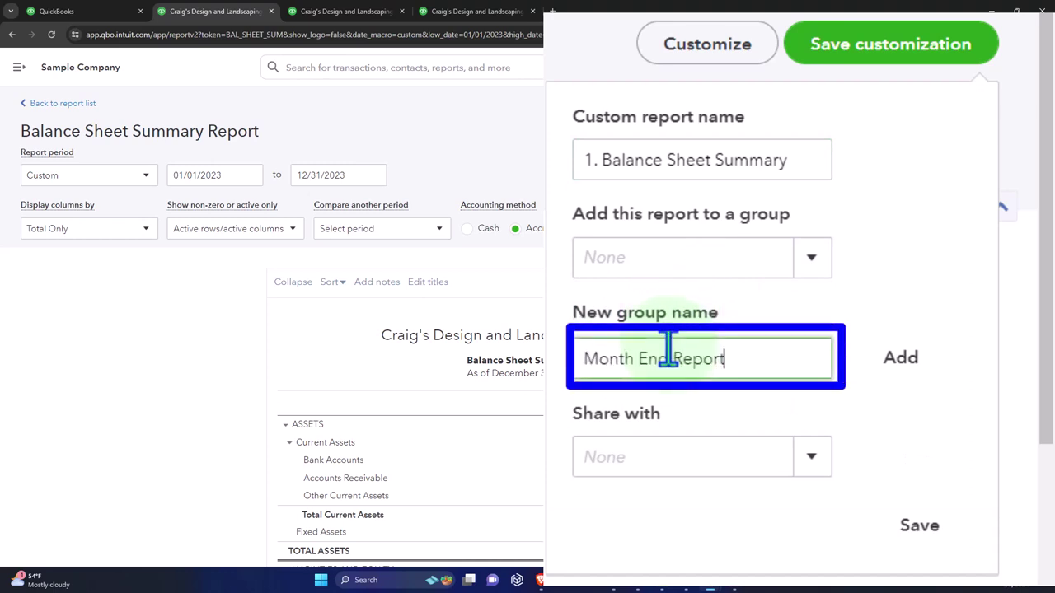
{"action": "type", "text": "s"}
{"action": "left_click", "coordinate": [900, 361]}
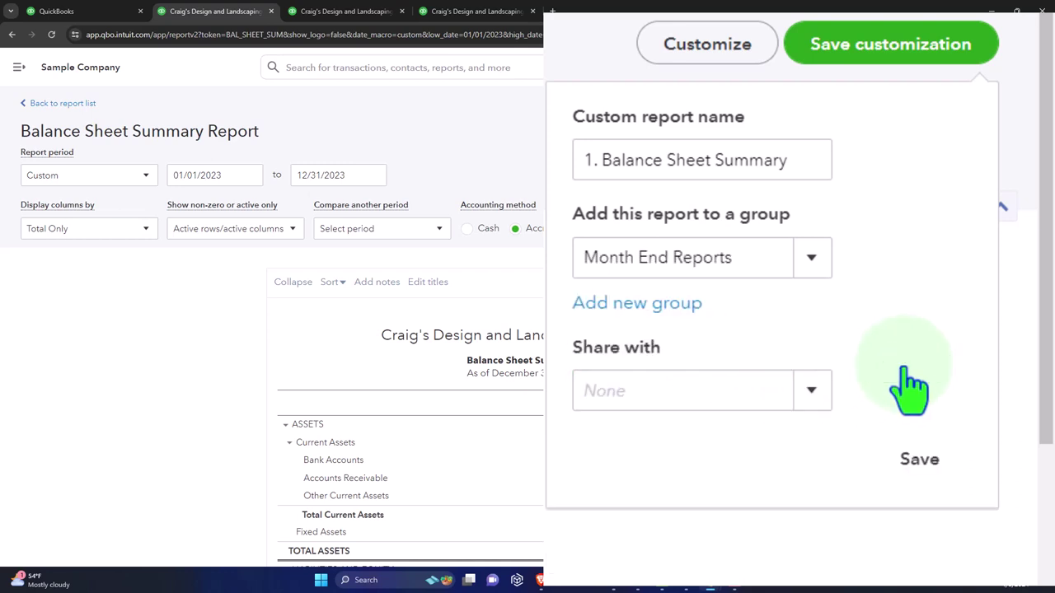
{"action": "left_click", "coordinate": [821, 274]}
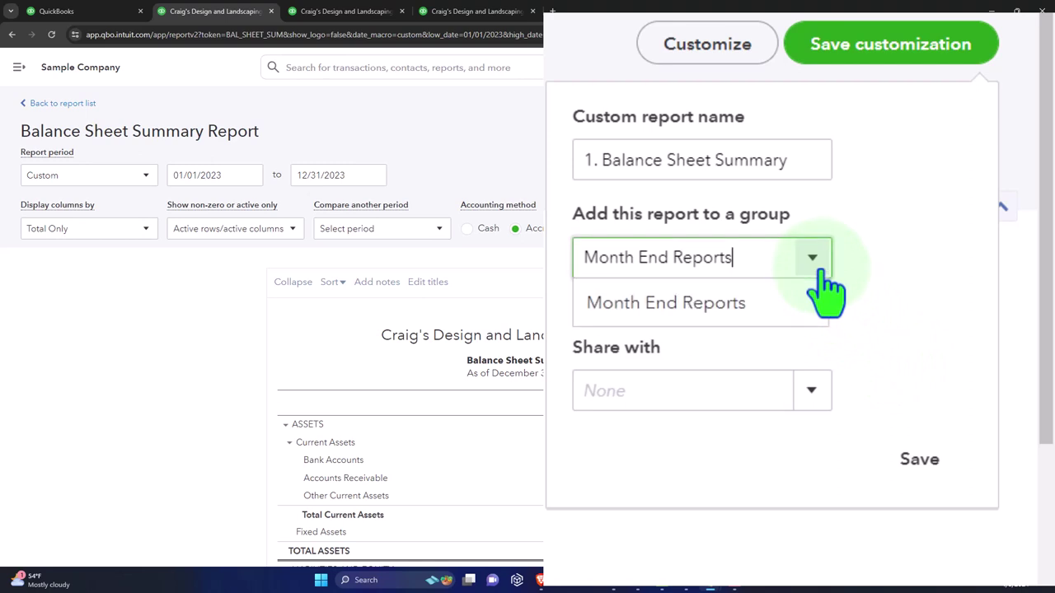
{"action": "left_click", "coordinate": [820, 274]}
{"action": "left_click", "coordinate": [906, 459]}
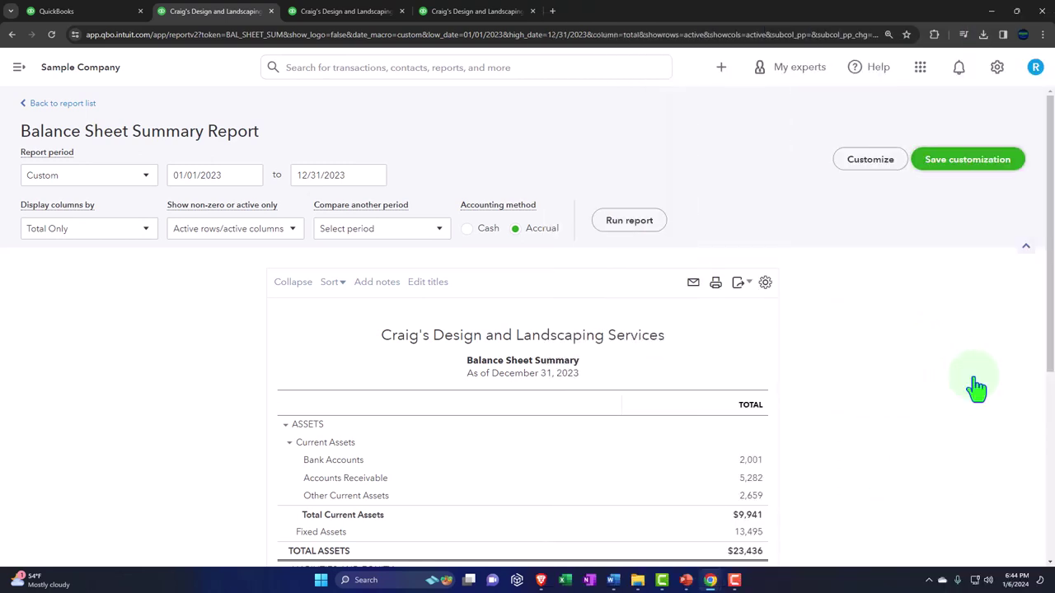
- Refresh the Reports page in the first browser tab and view the Month End Reports group among the custom reports
{"action": "left_click", "coordinate": [95, 19]}
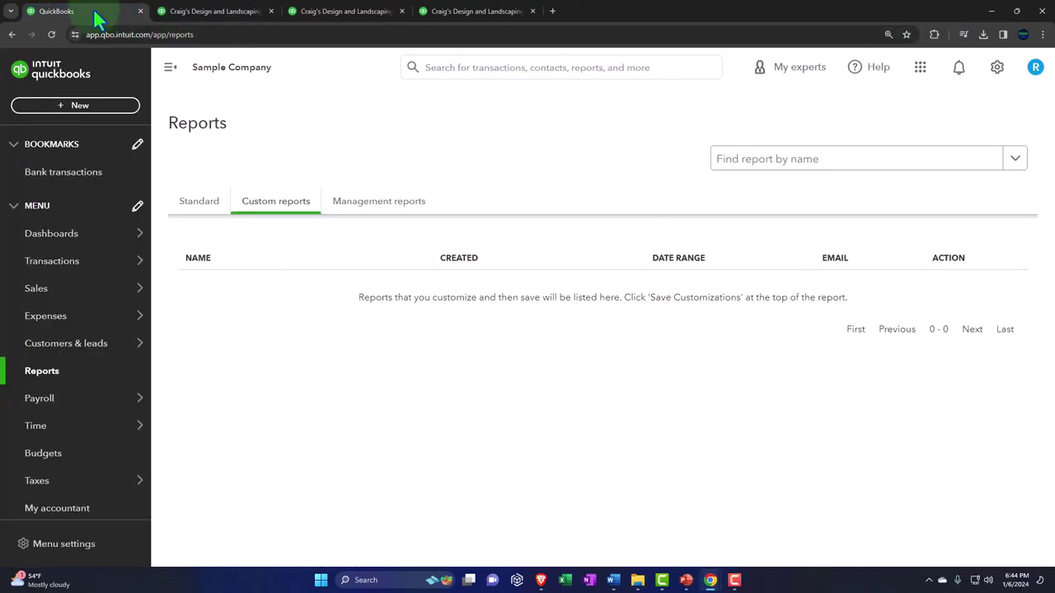
{"action": "left_click", "coordinate": [235, 207]}
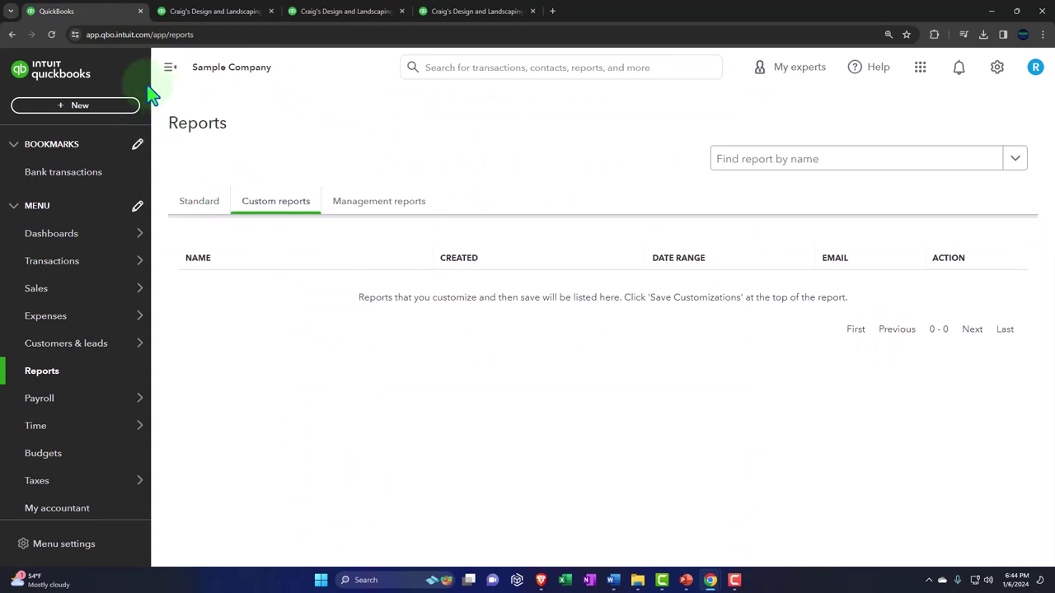
{"action": "left_click", "coordinate": [52, 35]}
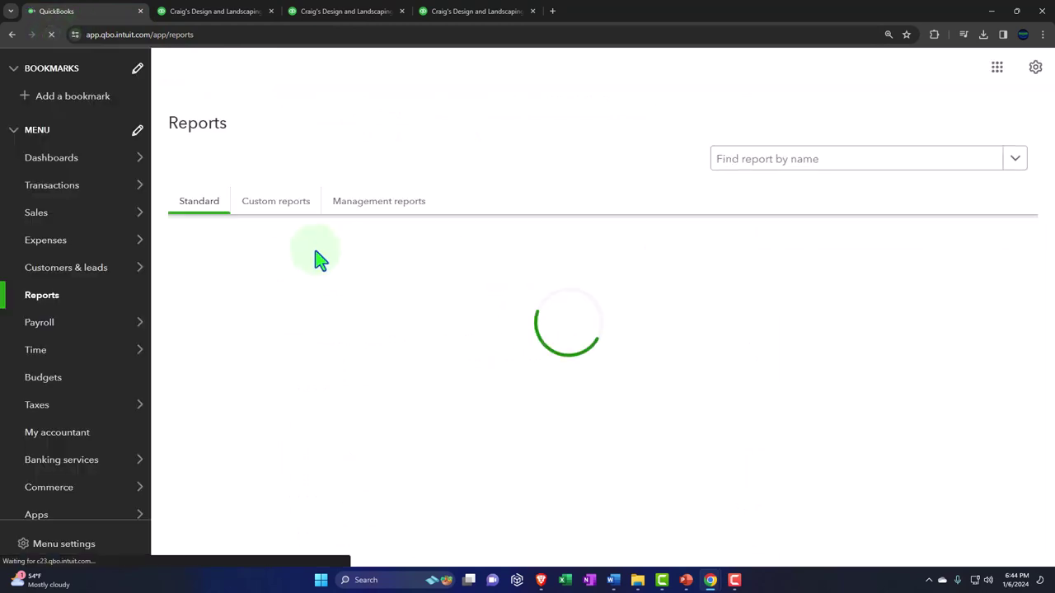
{"action": "left_click", "coordinate": [510, 195]}
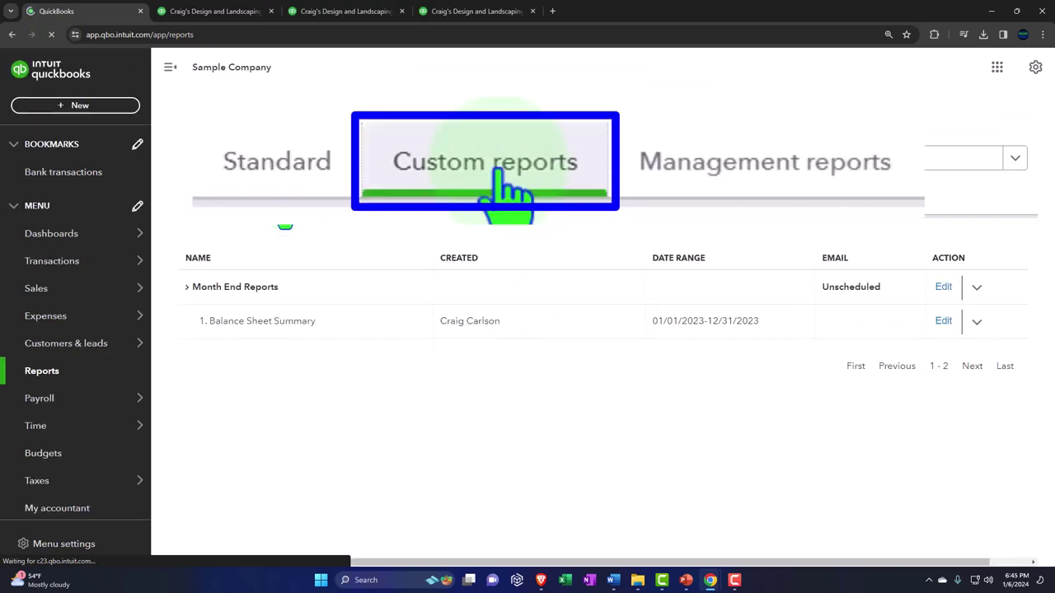
{"action": "double_click", "coordinate": [189, 296]}
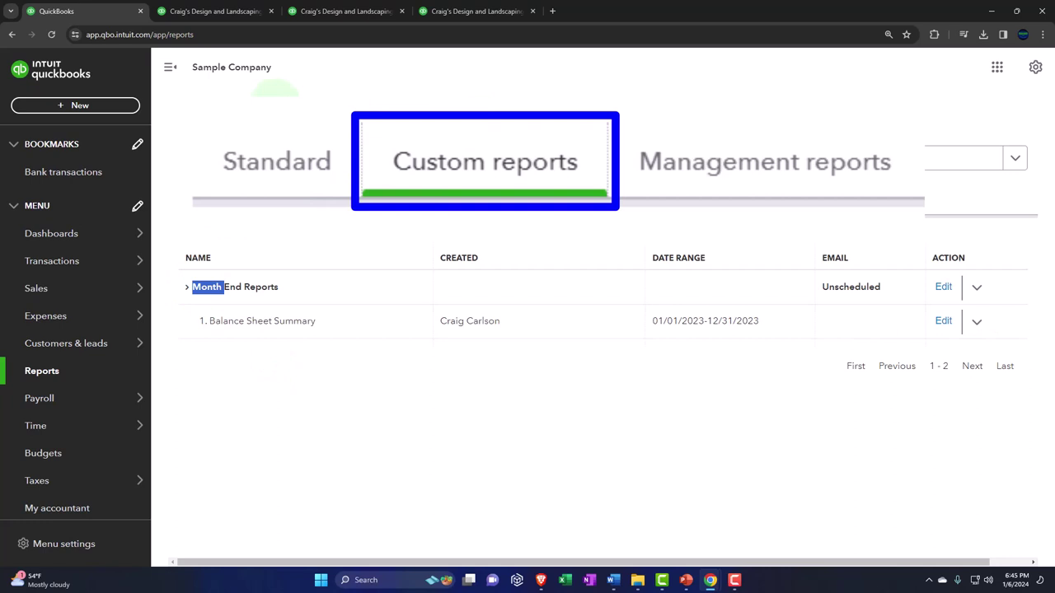
- Return to the full Balance Sheet report and run it with columns displayed by Quarters
{"action": "left_click", "coordinate": [320, 13]}
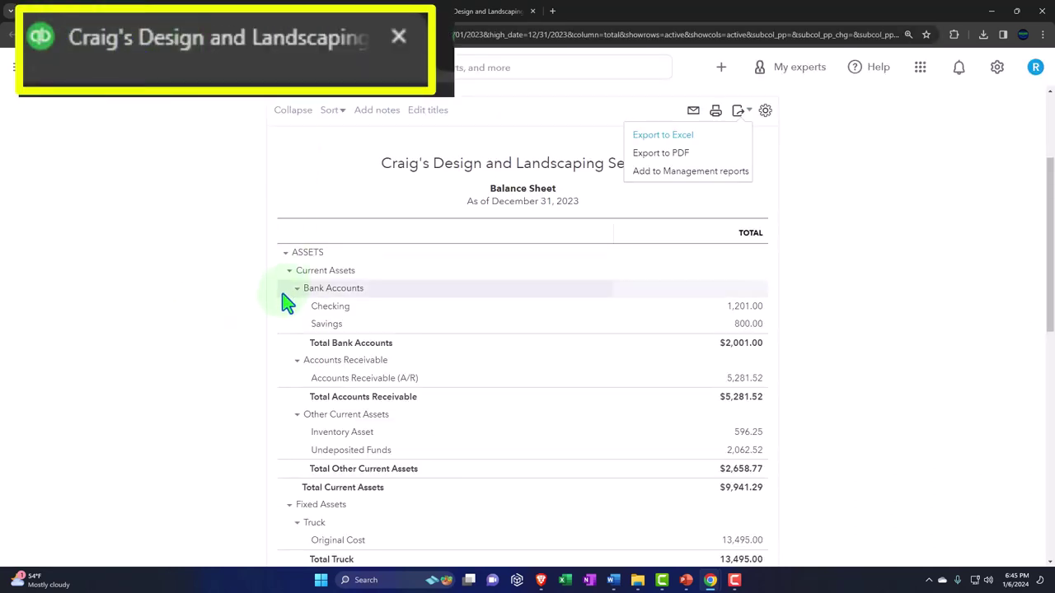
{"action": "left_click", "coordinate": [253, 339]}
{"action": "scroll", "coordinate": [253, 339], "scroll_direction": "up", "scroll_amount": 1}
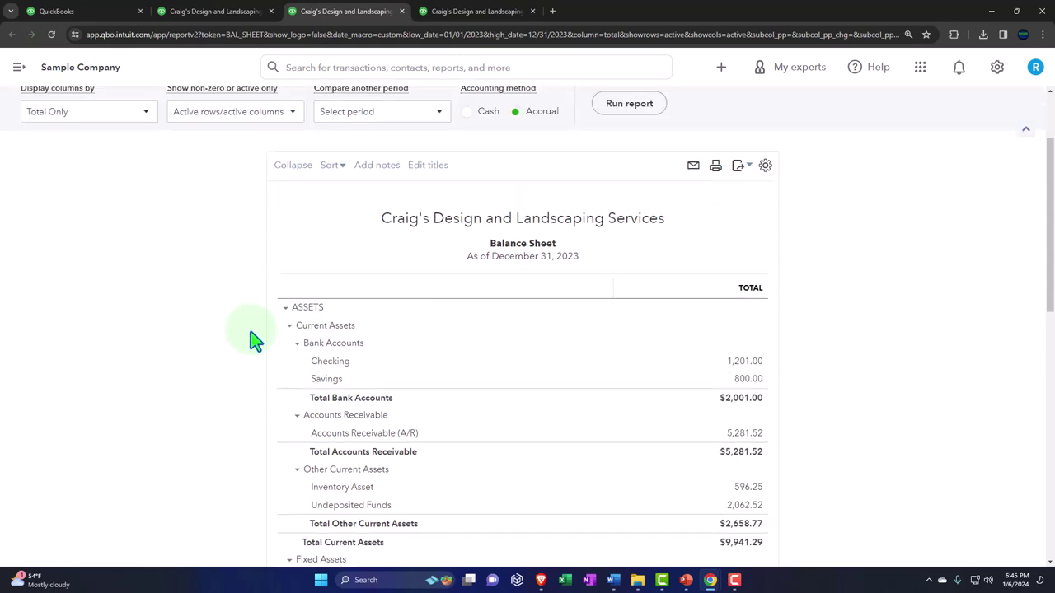
{"action": "scroll", "coordinate": [253, 339], "scroll_direction": "up", "scroll_amount": 1}
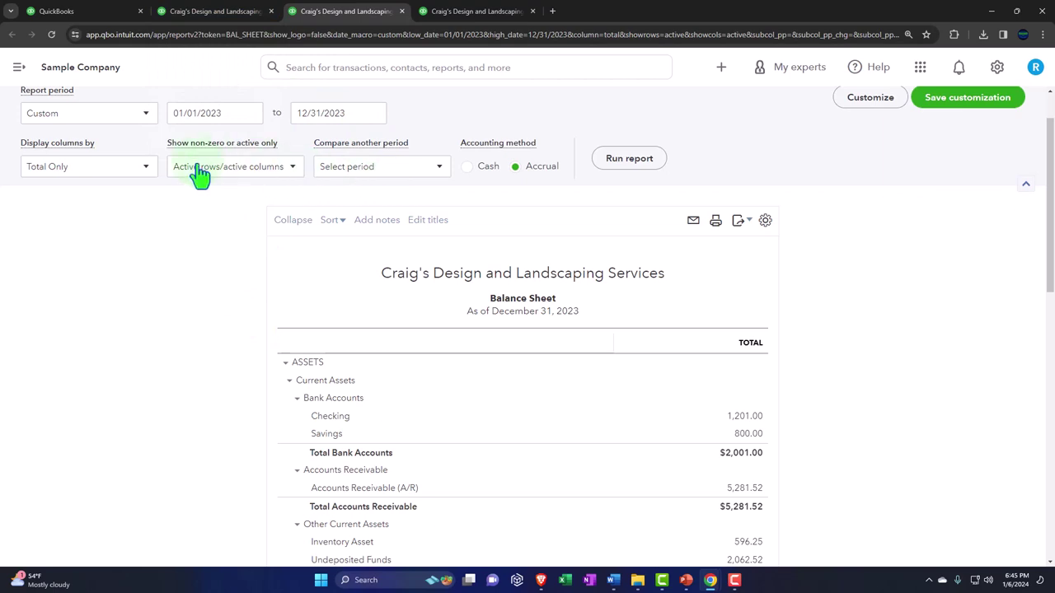
{"action": "left_click", "coordinate": [153, 168]}
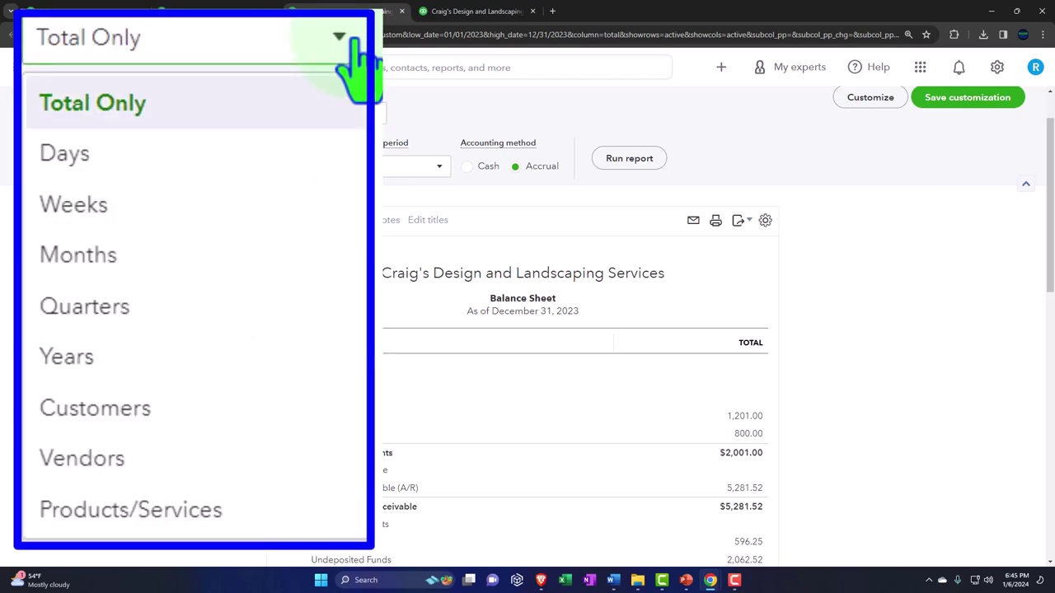
{"action": "left_click", "coordinate": [209, 306]}
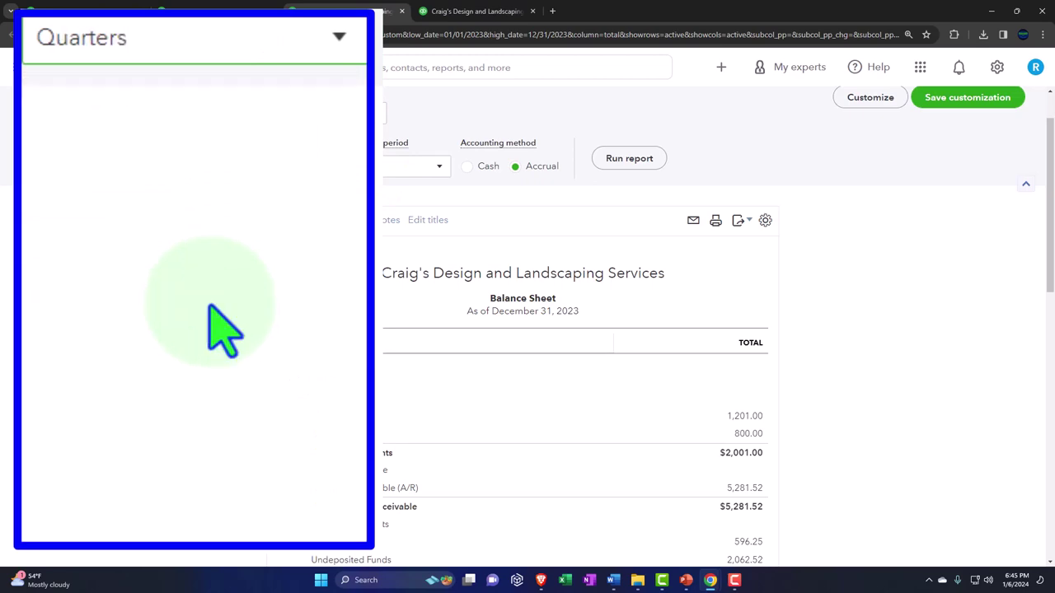
{"action": "left_click", "coordinate": [623, 163]}
{"action": "scroll", "coordinate": [623, 169], "scroll_direction": "down", "scroll_amount": 2}
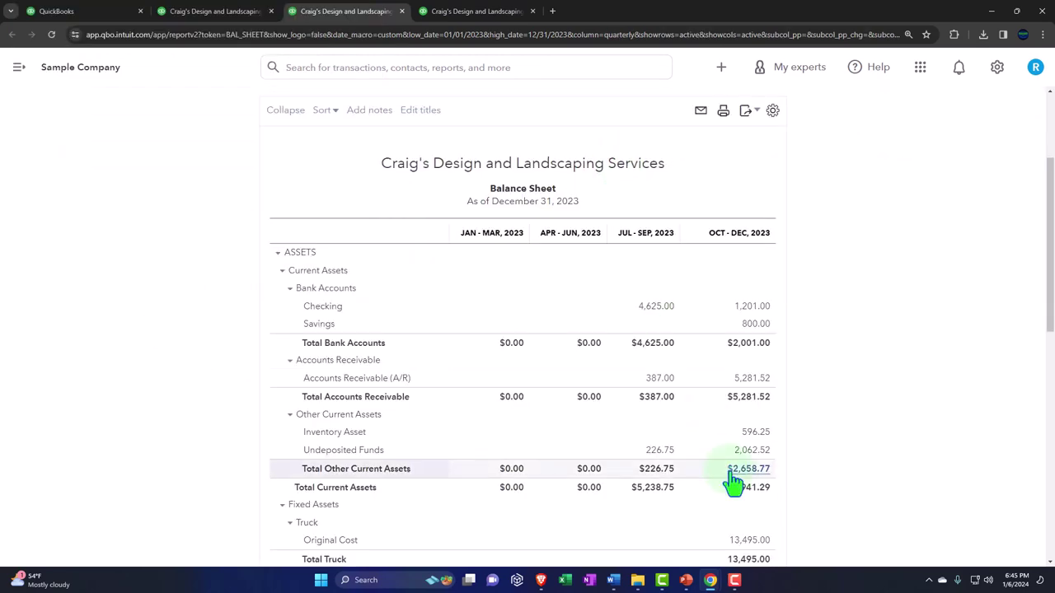
- Change the quarterly report's title to "Balance Sheet by QT"
{"action": "scroll", "coordinate": [734, 482], "scroll_direction": "down", "scroll_amount": 4}
{"action": "scroll", "coordinate": [732, 482], "scroll_direction": "up", "scroll_amount": 4}
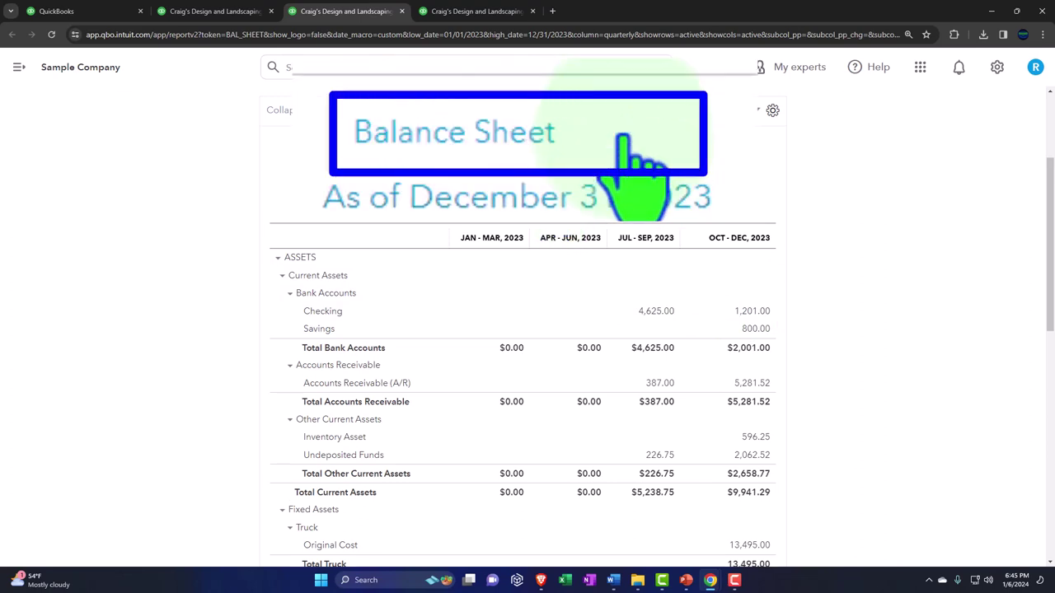
{"action": "left_click", "coordinate": [623, 139]}
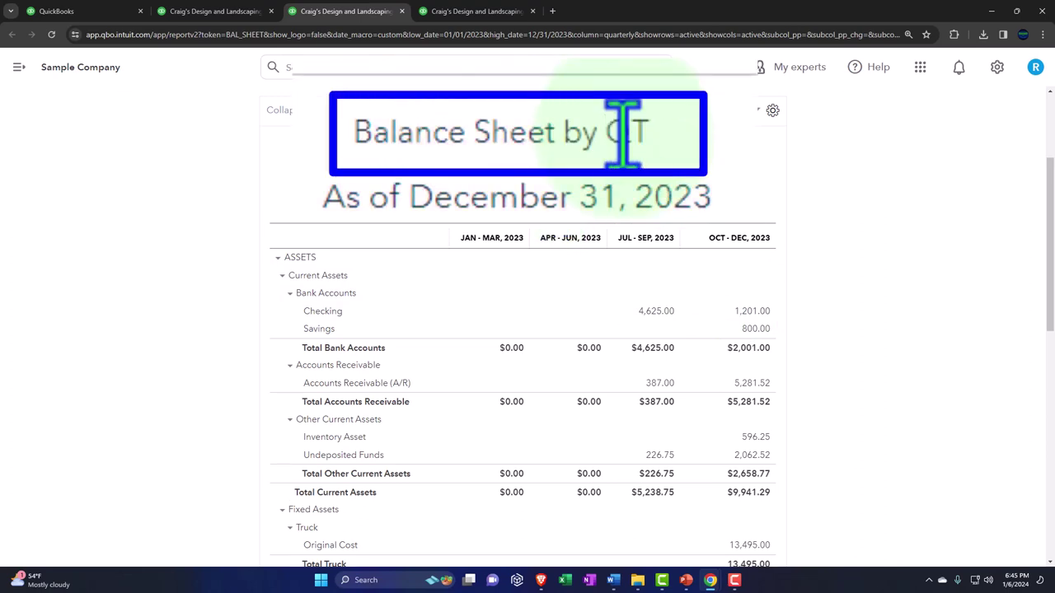
{"action": "left_click", "coordinate": [852, 283]}
{"action": "scroll", "coordinate": [853, 286], "scroll_direction": "up", "scroll_amount": 2}
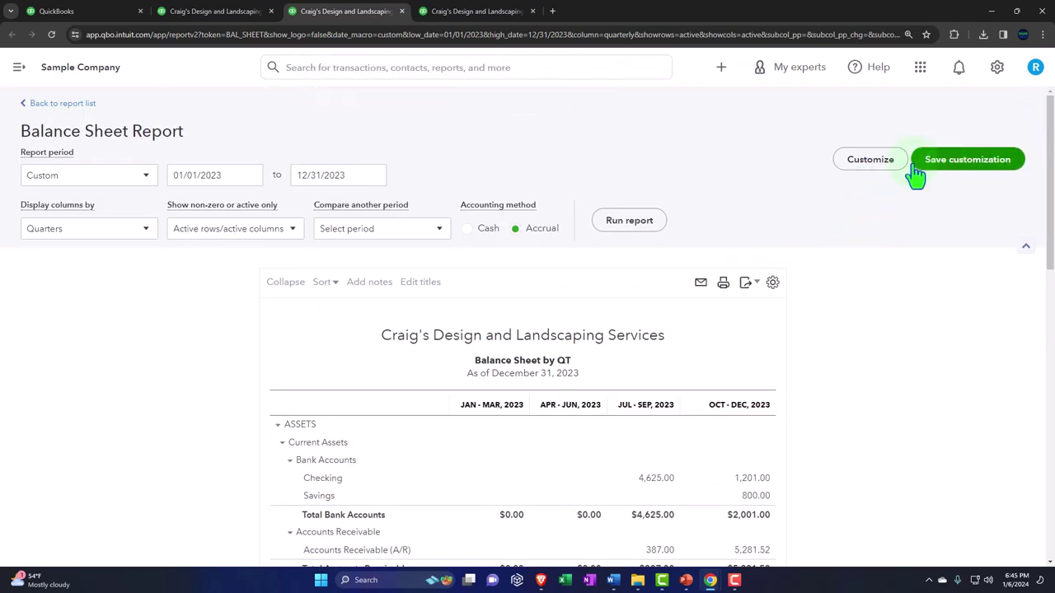
- Customize the report's numbers to omit cents and show negatives as (100) in red
{"action": "left_click", "coordinate": [873, 161]}
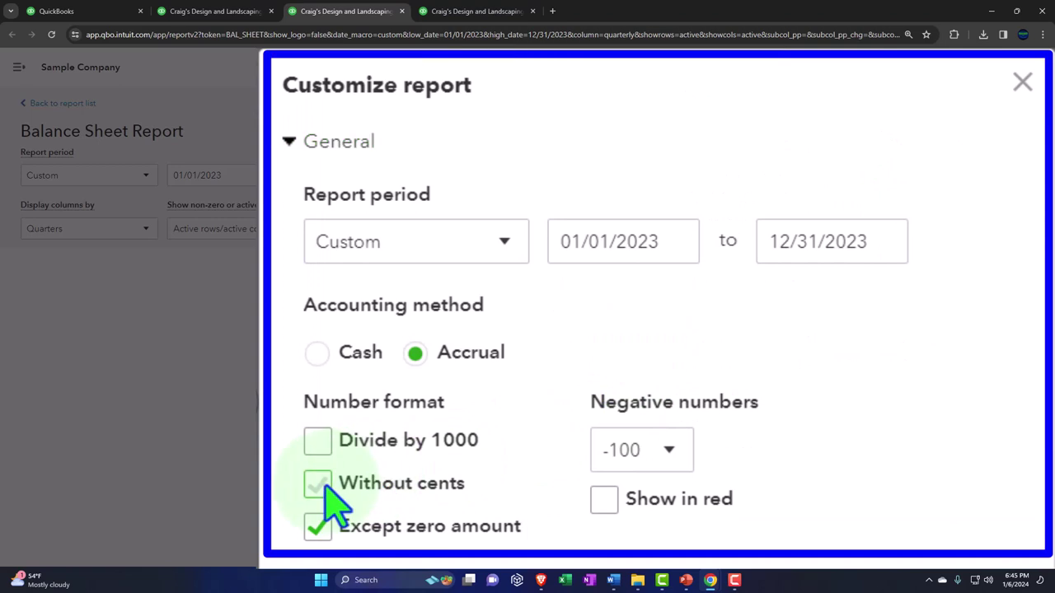
{"action": "left_click", "coordinate": [671, 462]}
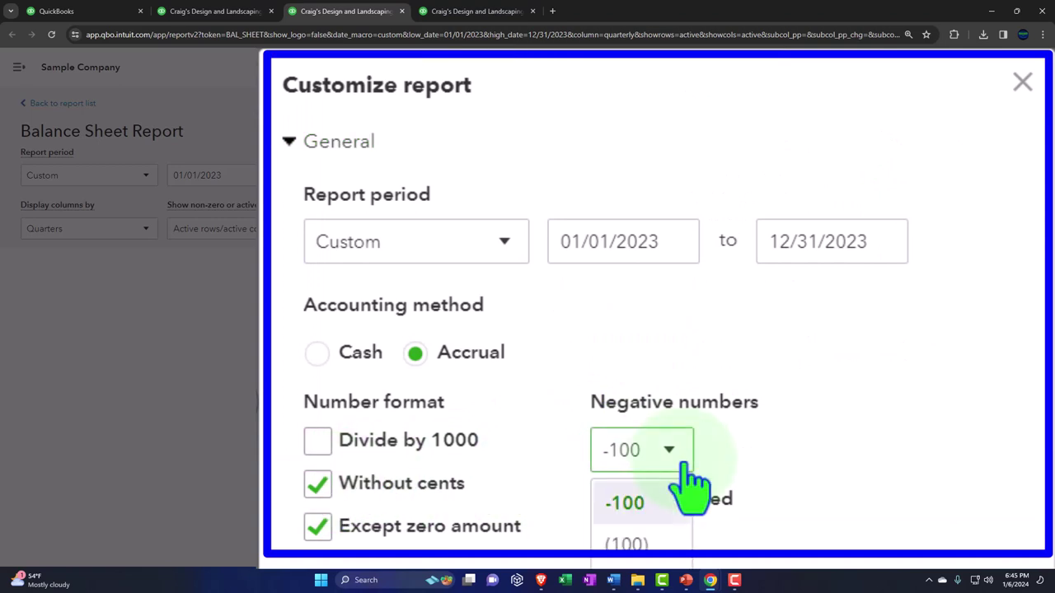
{"action": "left_click", "coordinate": [651, 546]}
{"action": "left_click", "coordinate": [605, 501]}
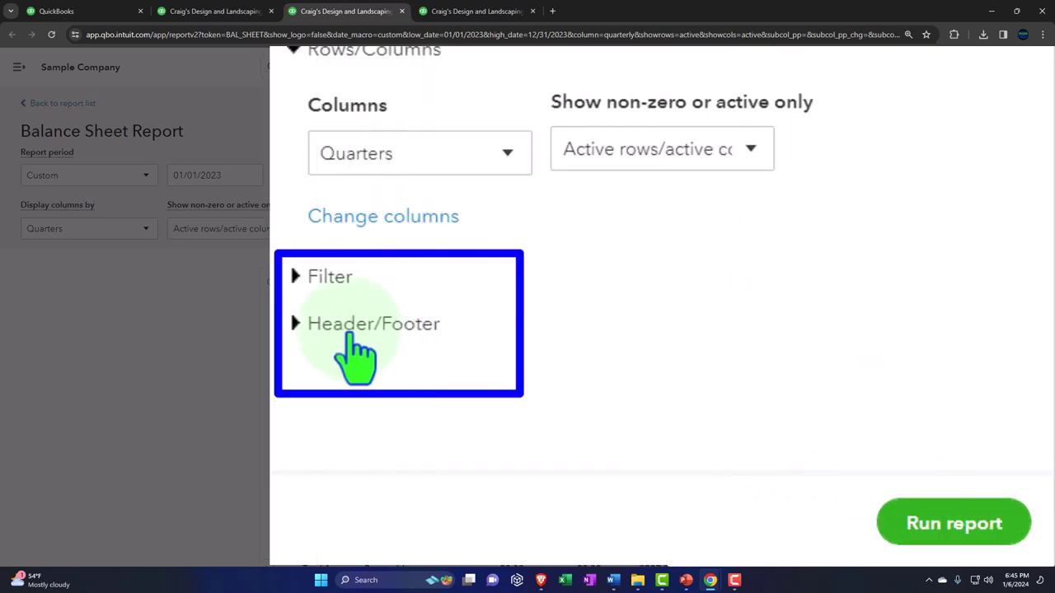
- Remove the date prepared, time prepared and report basis from the report footer and run the report
{"action": "left_click", "coordinate": [712, 450]}
{"action": "scroll", "coordinate": [354, 355], "scroll_direction": "down", "scroll_amount": 5}
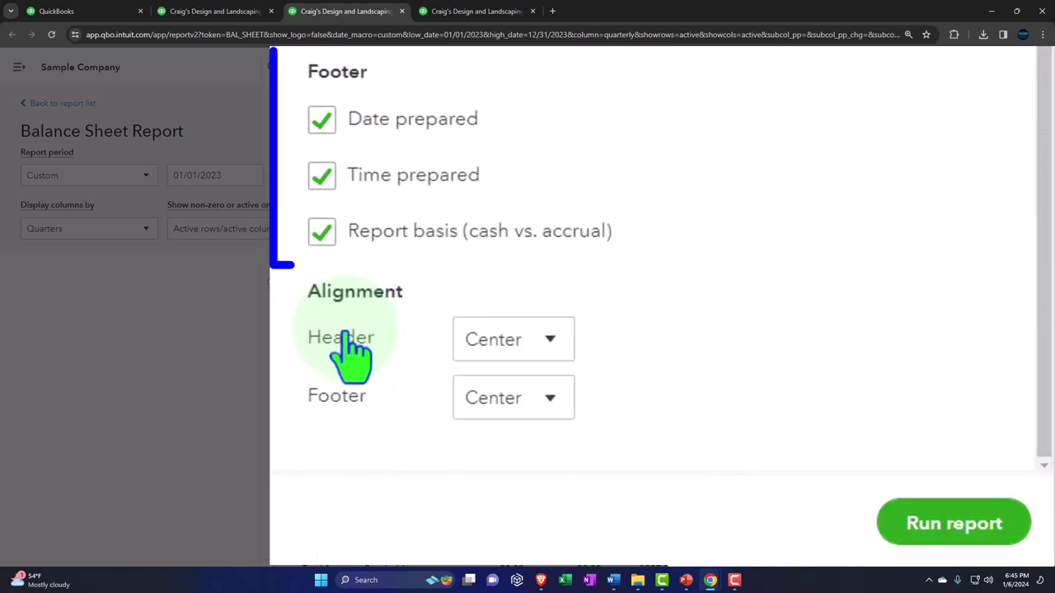
{"action": "left_click", "coordinate": [321, 120]}
{"action": "left_click", "coordinate": [322, 175]}
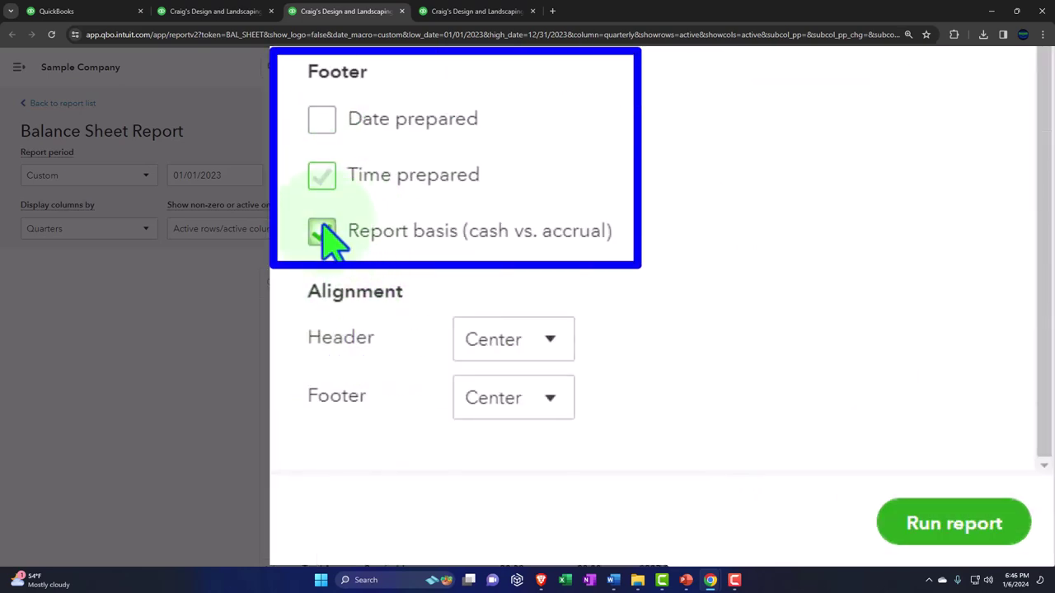
{"action": "left_click", "coordinate": [952, 528]}
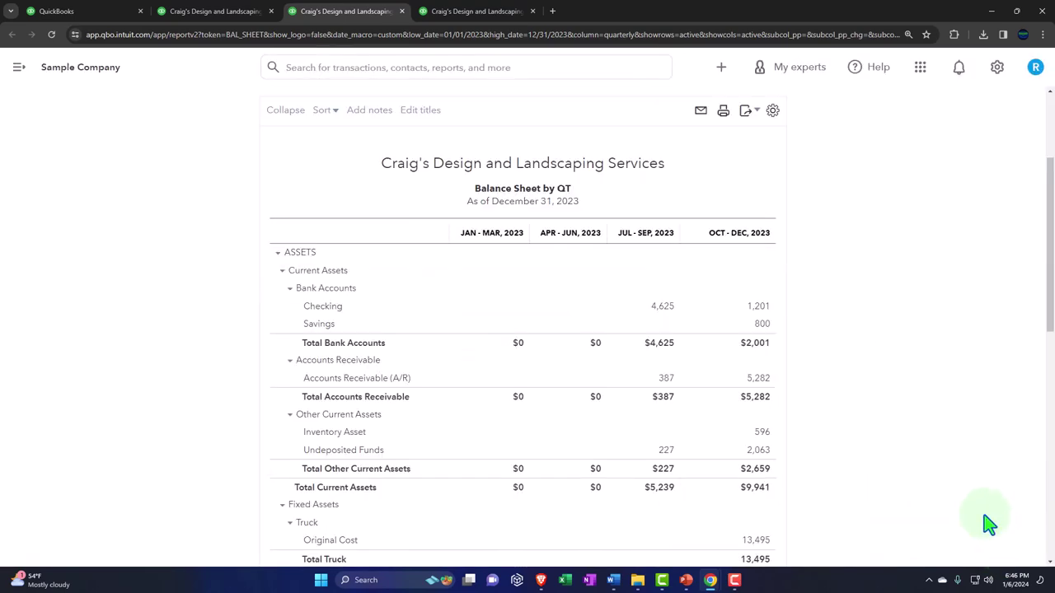
- Save the customization as "2. Balance Sheet by QT" in the Month End Reports group
{"action": "left_click", "coordinate": [961, 165]}
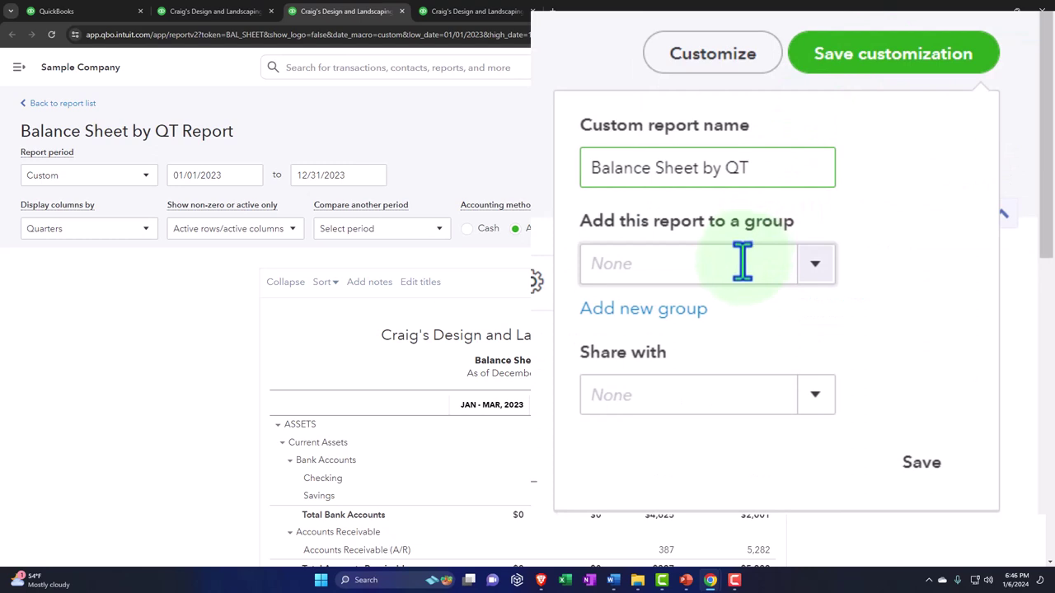
{"action": "left_click", "coordinate": [594, 173]}
{"action": "type", "text": "2."}
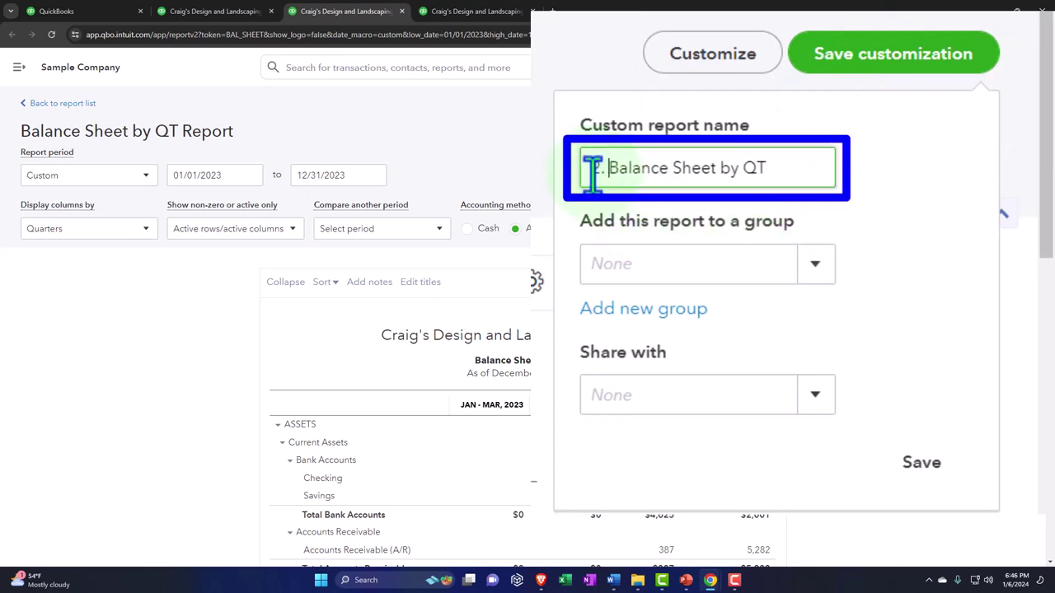
{"action": "left_click", "coordinate": [814, 280]}
{"action": "left_click", "coordinate": [770, 309]}
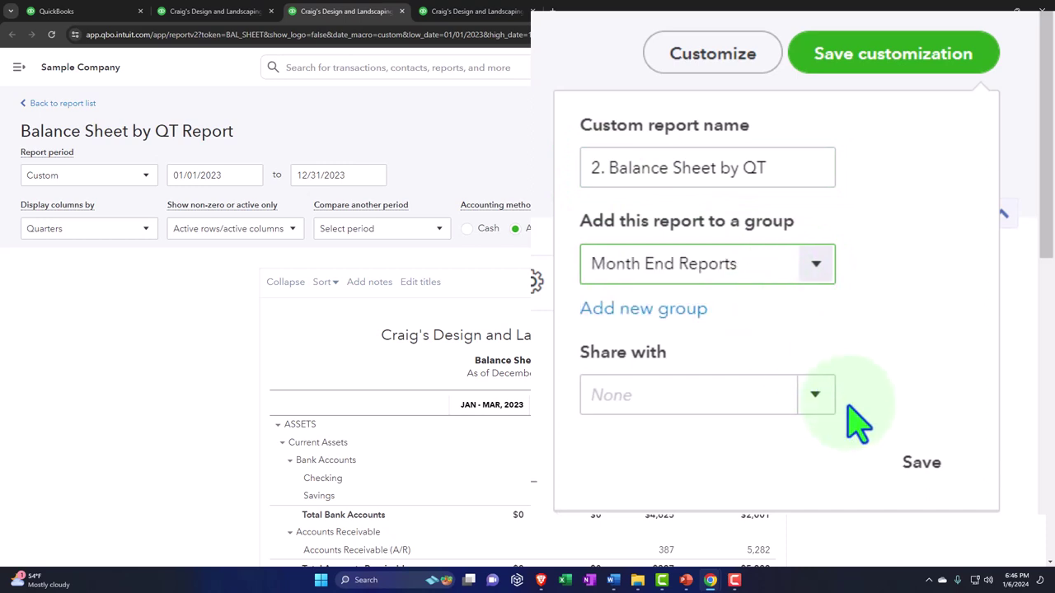
{"action": "left_click", "coordinate": [914, 465]}
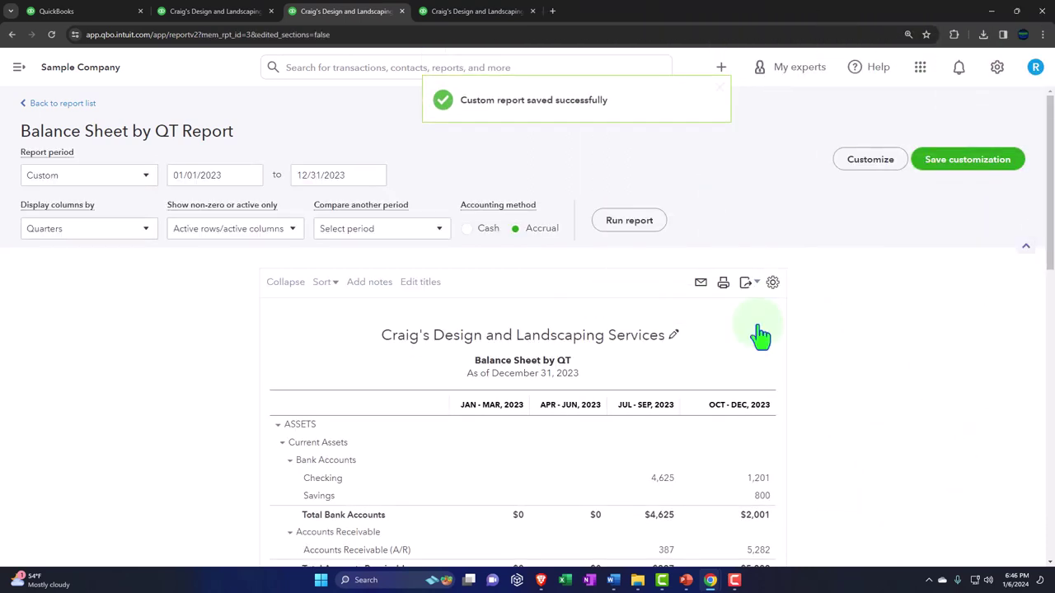
- Look at the Profit and Loss report in its browser tab and return to the Balance Sheet by QT report
{"action": "scroll", "coordinate": [760, 336], "scroll_direction": "down", "scroll_amount": 2}
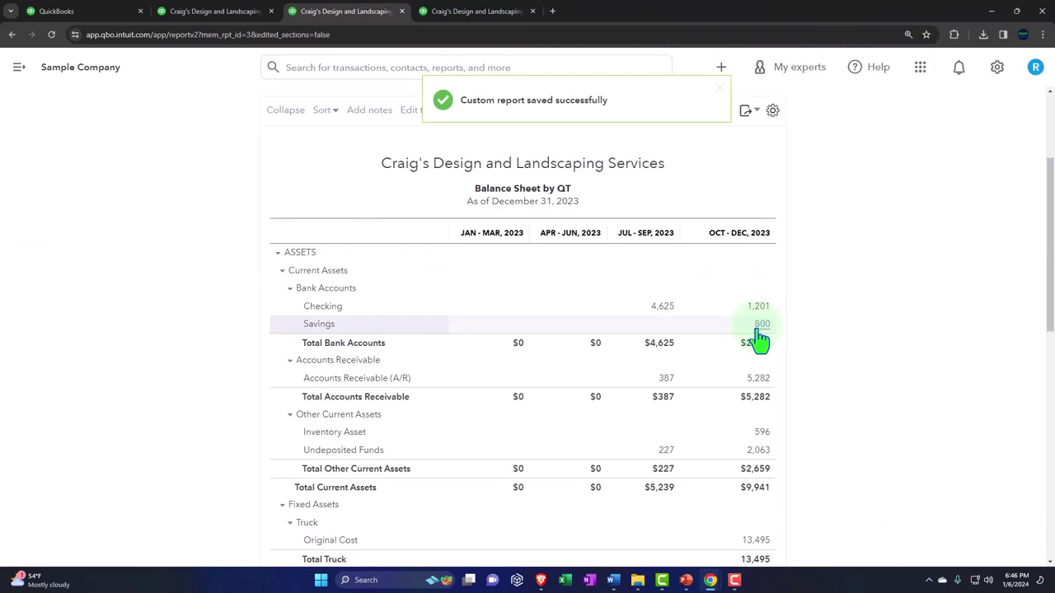
{"action": "left_click", "coordinate": [465, 13]}
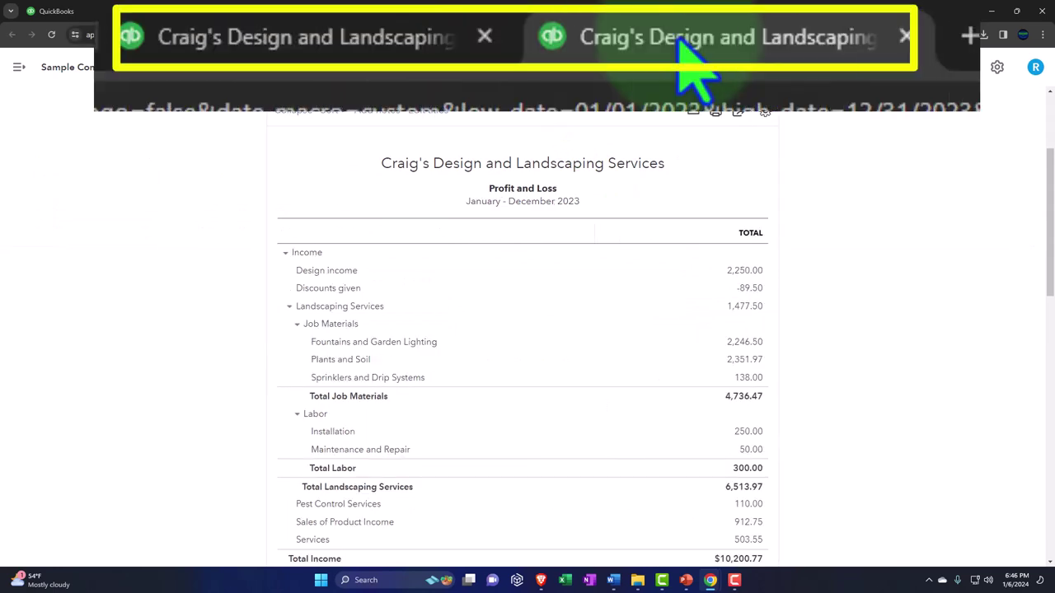
{"action": "left_click", "coordinate": [260, 33]}
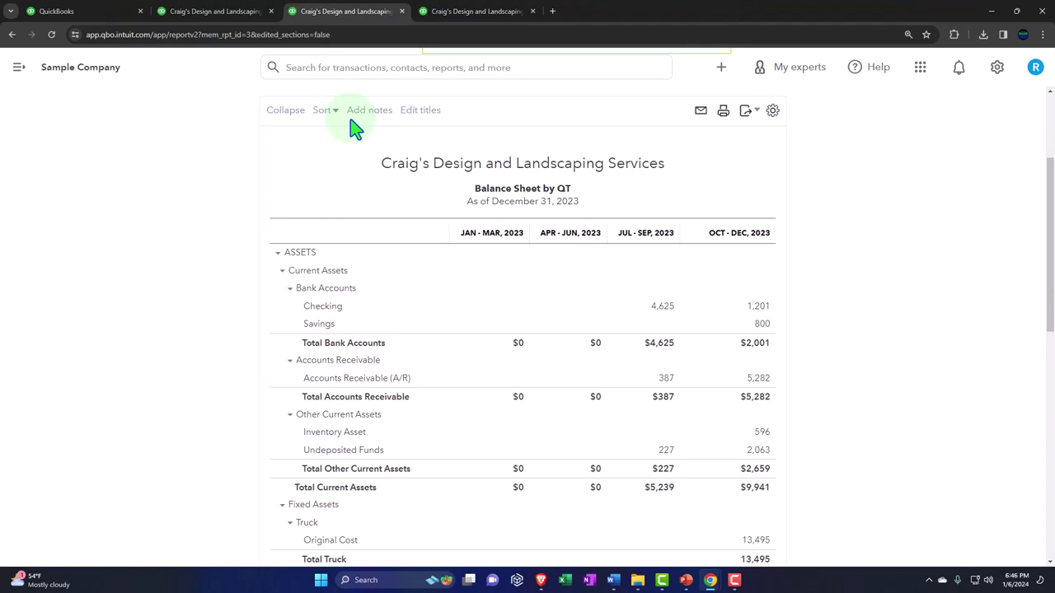
- Set the Balance Sheet columns to Total Only and run the report
{"action": "scroll", "coordinate": [354, 128], "scroll_direction": "up", "scroll_amount": 3}
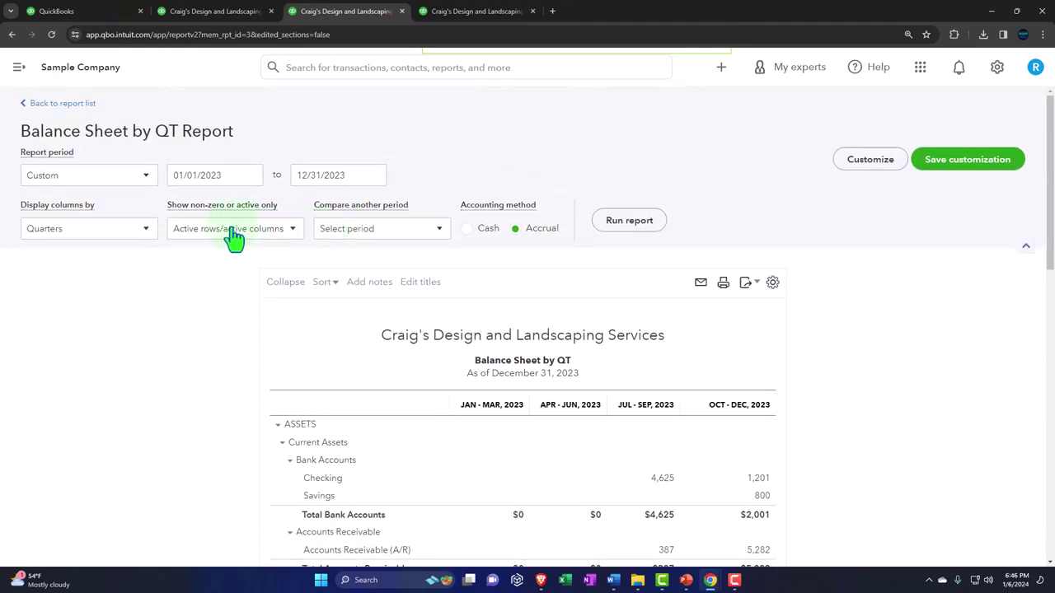
{"action": "left_click", "coordinate": [145, 228]}
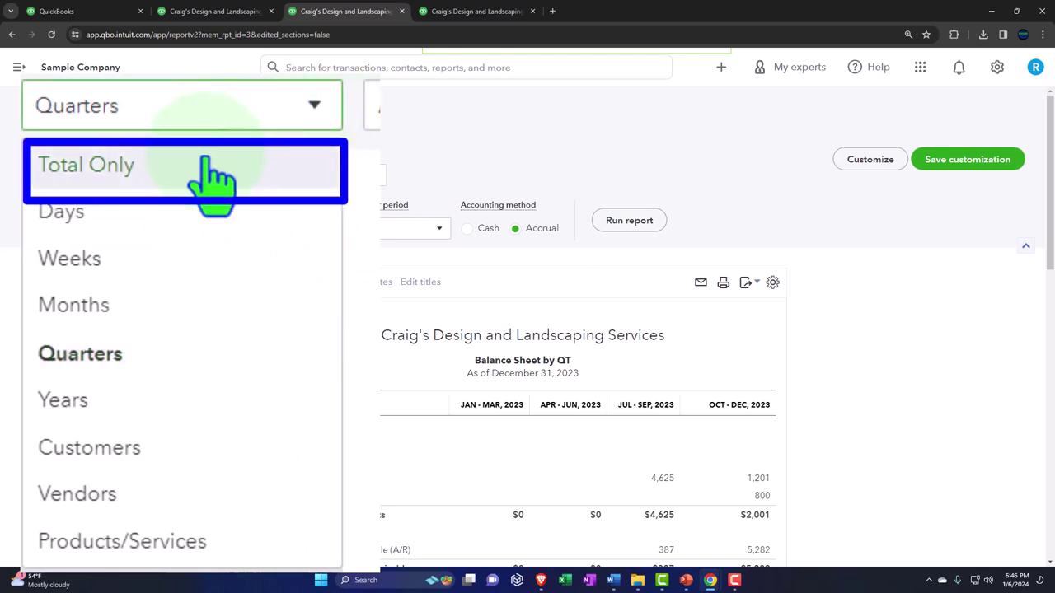
{"action": "left_click", "coordinate": [111, 254]}
{"action": "left_click", "coordinate": [634, 222]}
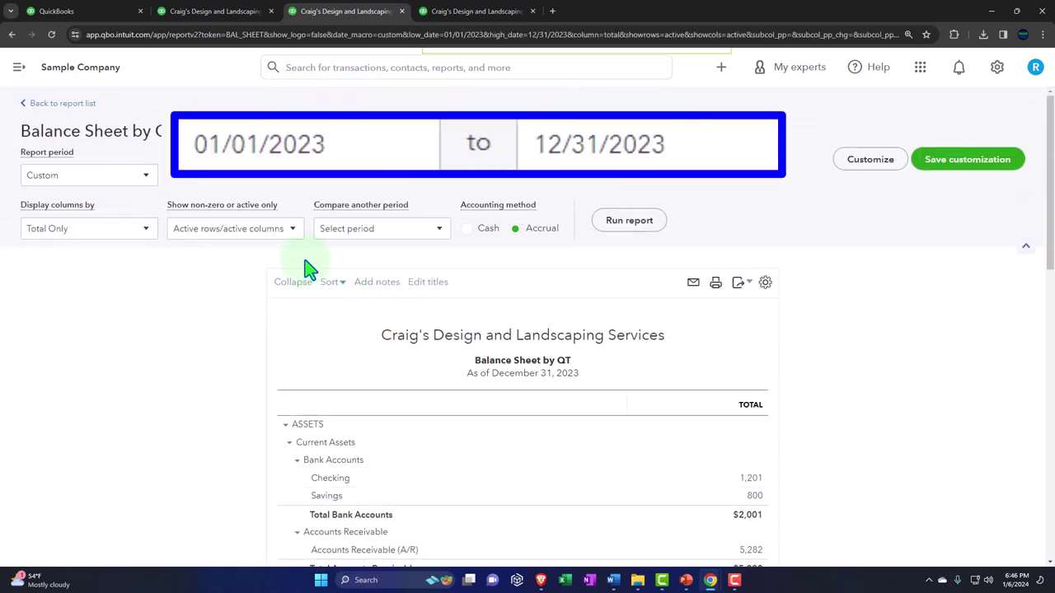
- Set the start of the report period to 12/01/2023
{"action": "left_click", "coordinate": [354, 153]}
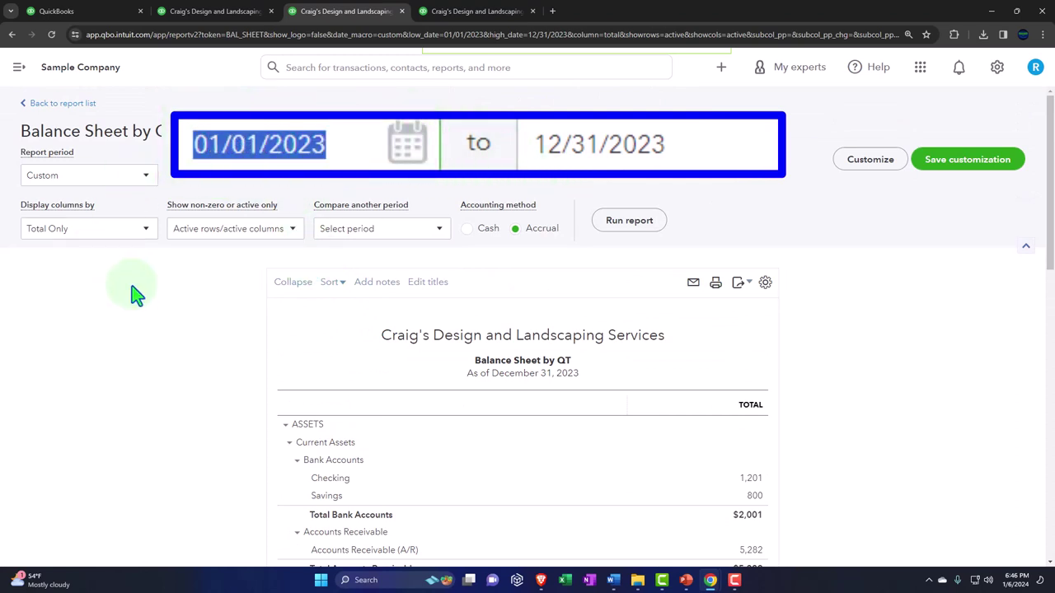
{"action": "type", "text": "1"}
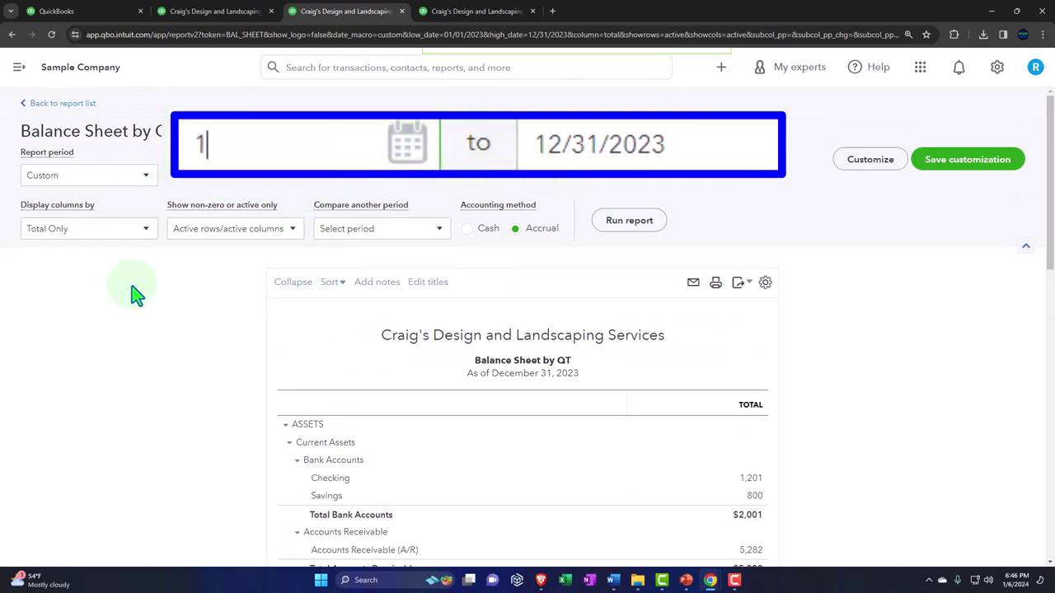
{"action": "type", "text": "2/01/2023"}
{"action": "key", "text": "Tab"}
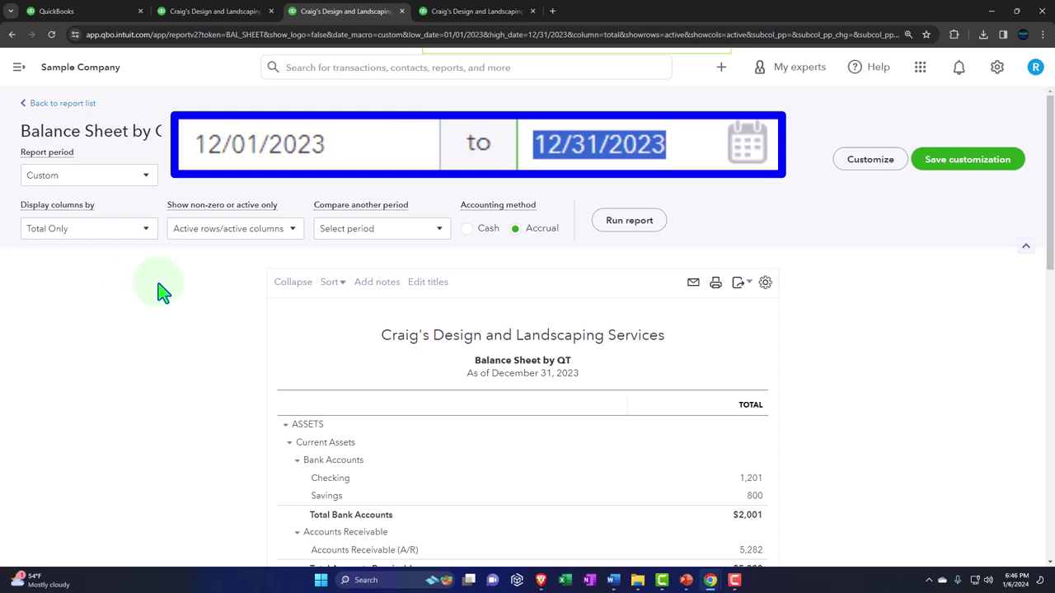
- Compare the report with the previous period, including $ change and % change, and run it
{"action": "left_click", "coordinate": [438, 235]}
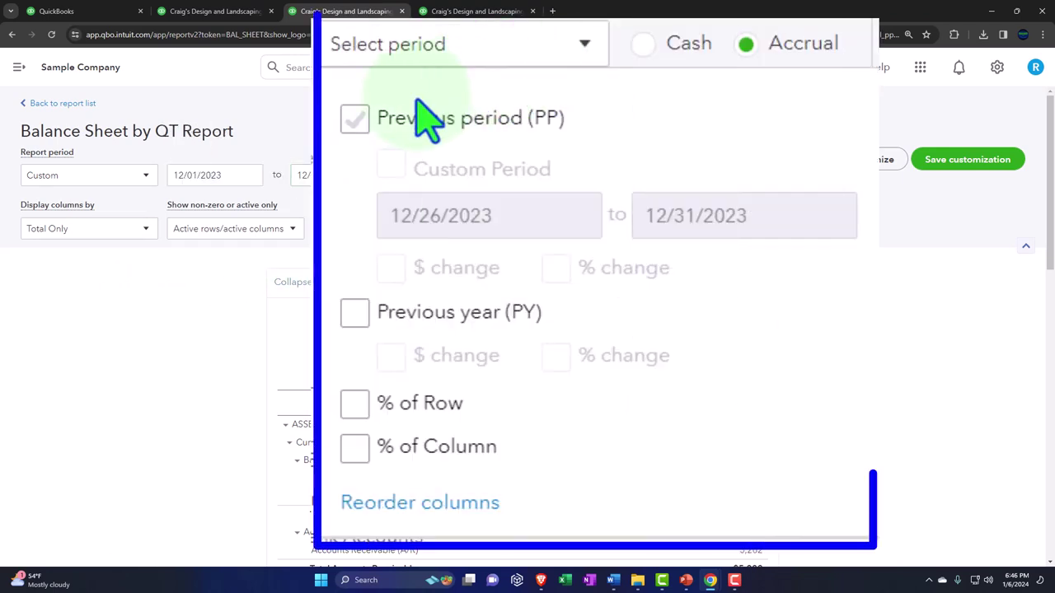
{"action": "left_click", "coordinate": [332, 262]}
{"action": "left_click", "coordinate": [391, 268]}
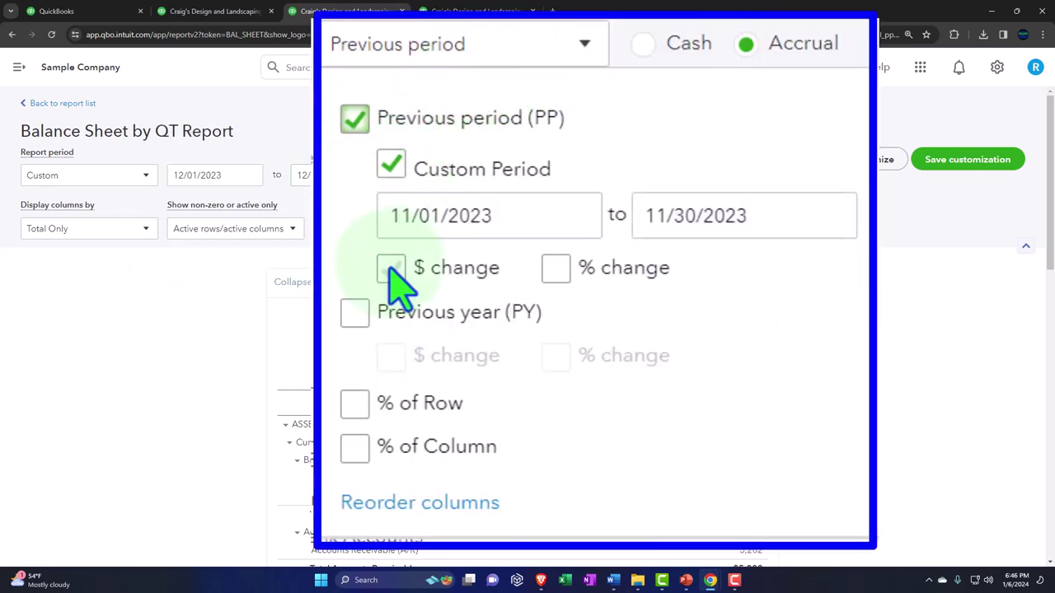
{"action": "left_click", "coordinate": [555, 268]}
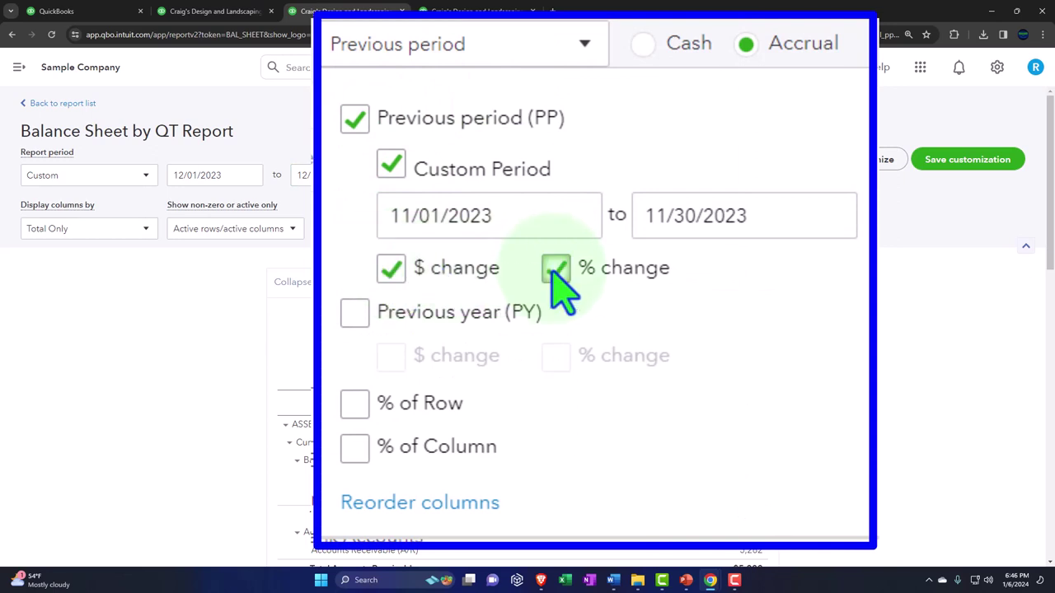
{"action": "left_click", "coordinate": [632, 222]}
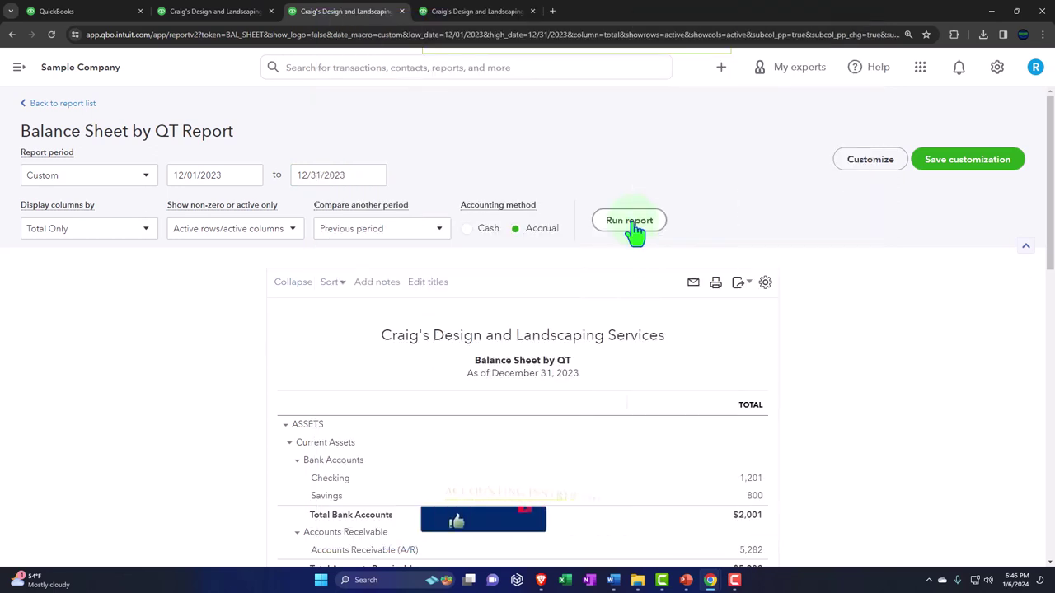
- Change the comparative report's title to "Balance Sheet Horizontal Analysis", correcting the spelling of Horizontal
{"action": "scroll", "coordinate": [635, 233], "scroll_direction": "down", "scroll_amount": 2}
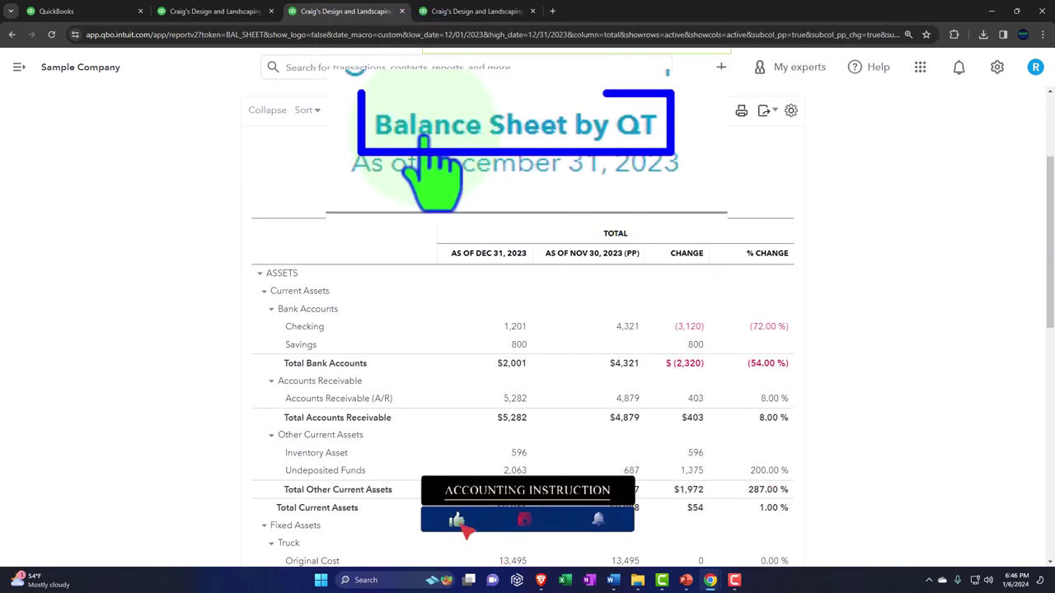
{"action": "left_click", "coordinate": [558, 191]}
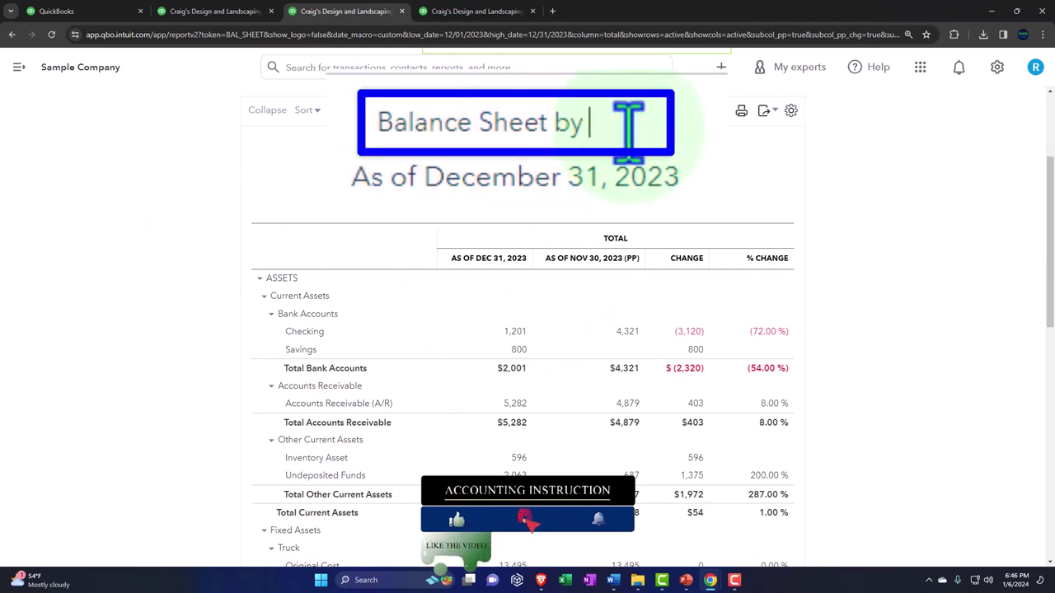
{"action": "key", "text": "BackSpace"}
{"action": "key", "text": "BackSpace"}
{"action": "key", "text": "BackSpace"}
{"action": "type", "text": "Horaz"}
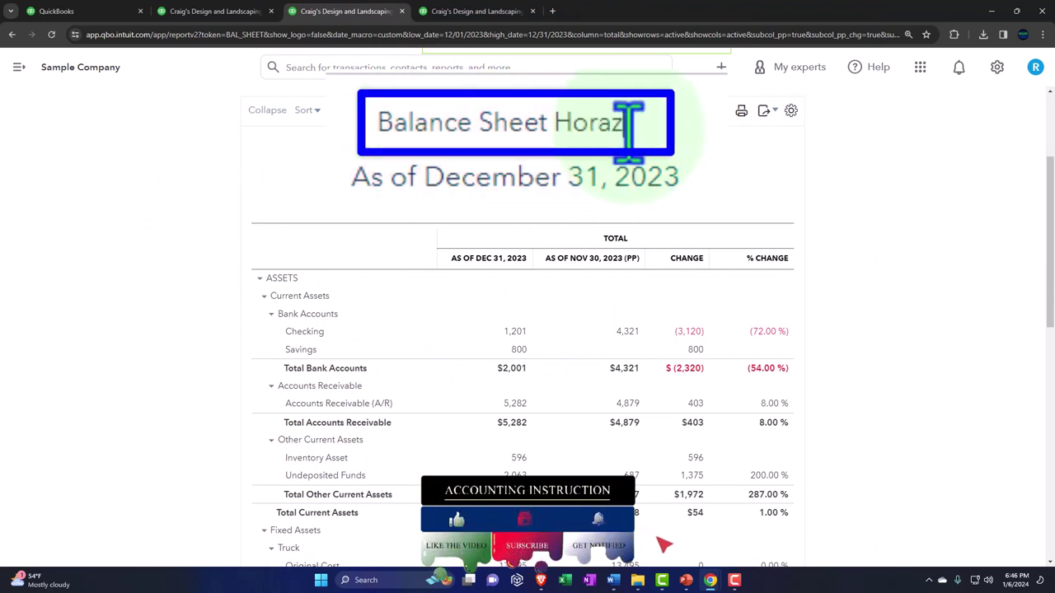
{"action": "type", "text": "ontal Analysis"}
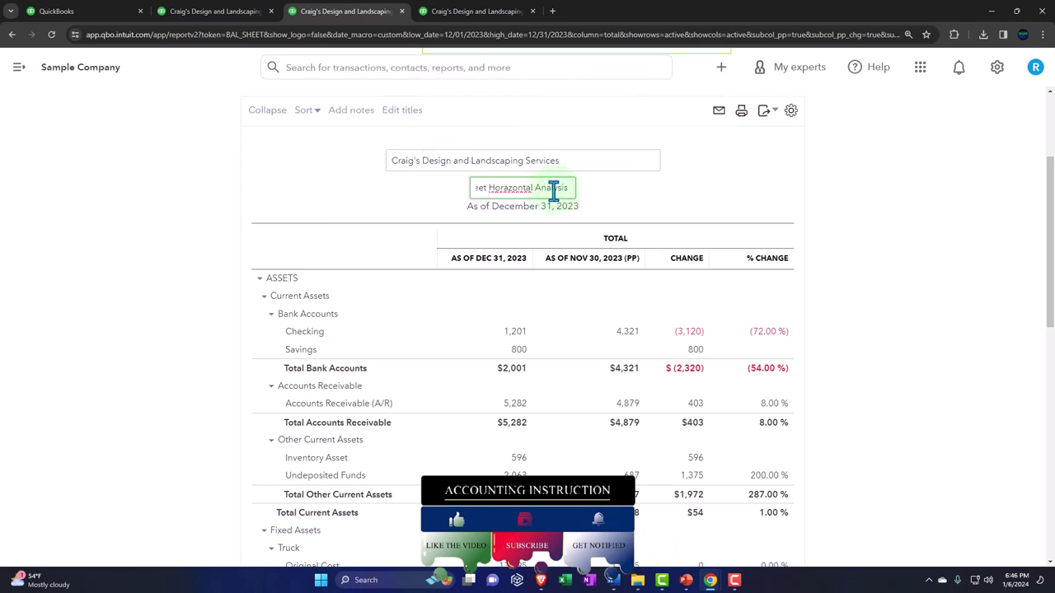
{"action": "right_click", "coordinate": [520, 187]}
{"action": "left_click", "coordinate": [546, 64]}
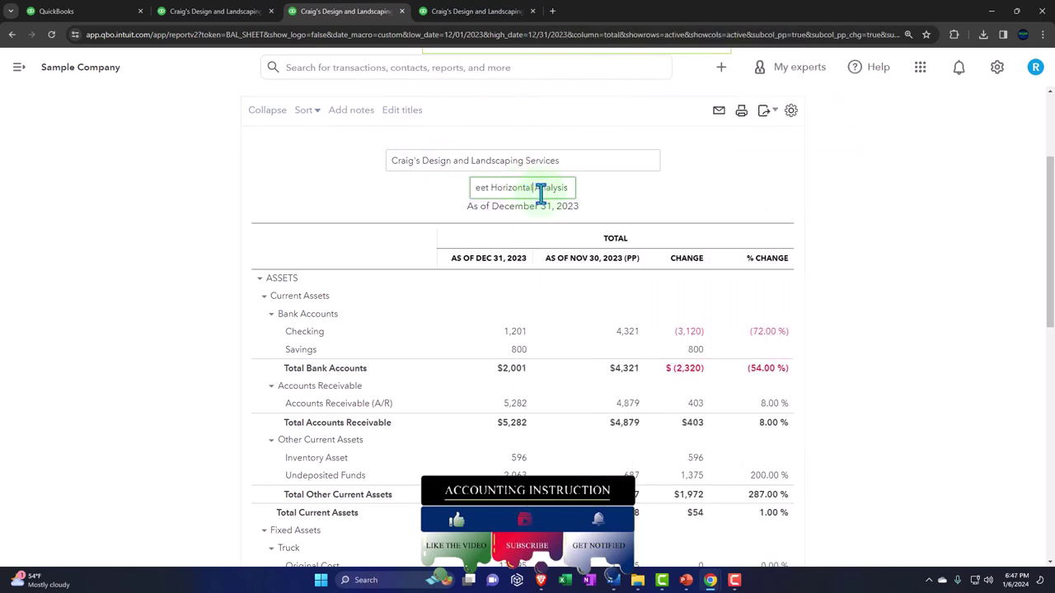
{"action": "left_click_drag", "start_coordinate": [570, 188], "coordinate": [360, 183]}
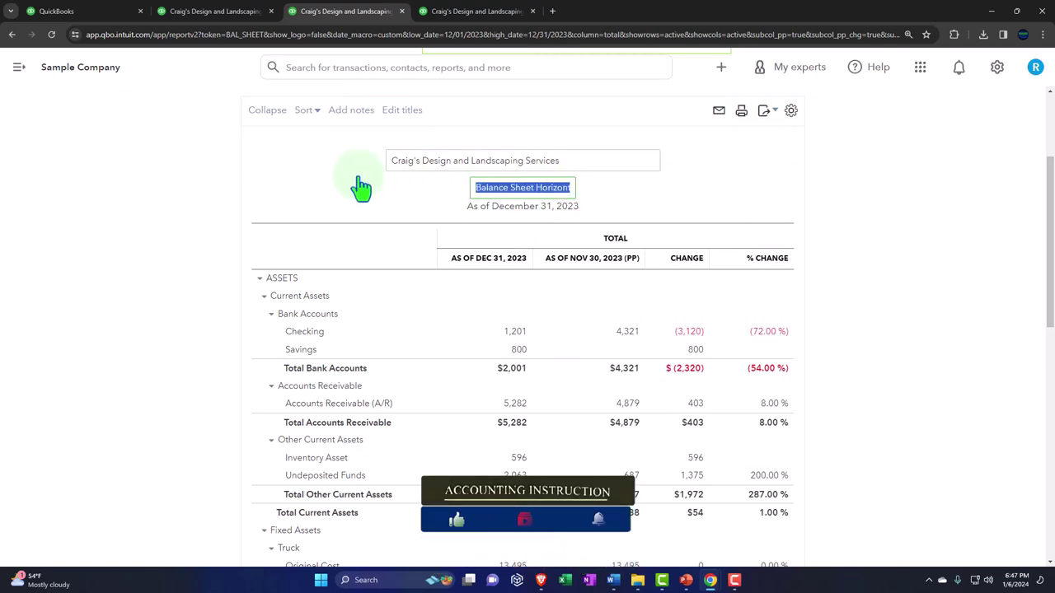
{"action": "left_click", "coordinate": [907, 193]}
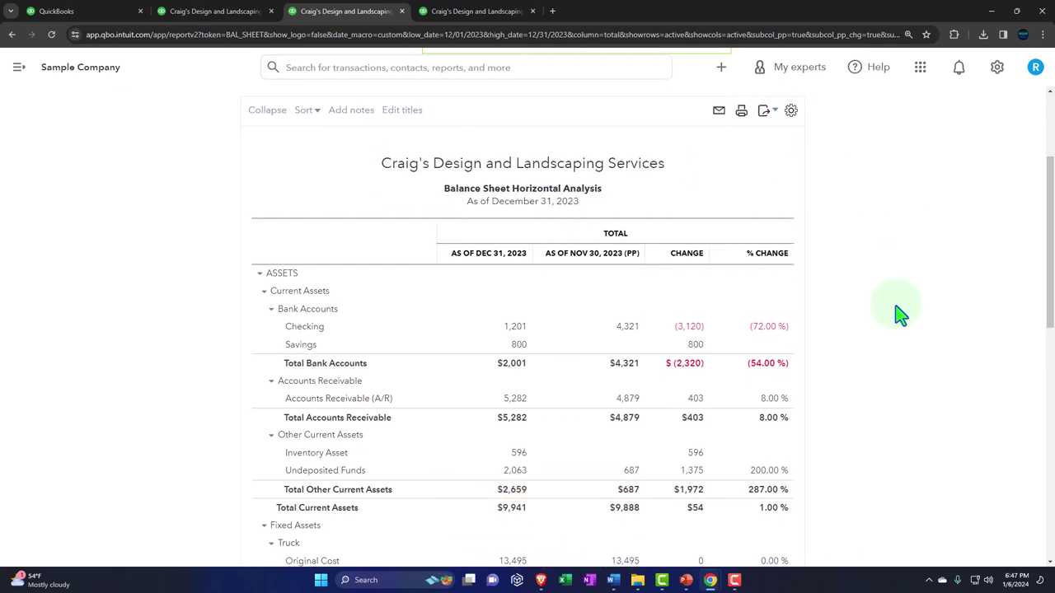
- Save the customized report as "3. Balance Sheet Horizontal Analysis" in the Month End Reports group
{"action": "scroll", "coordinate": [900, 323], "scroll_direction": "up", "scroll_amount": 3}
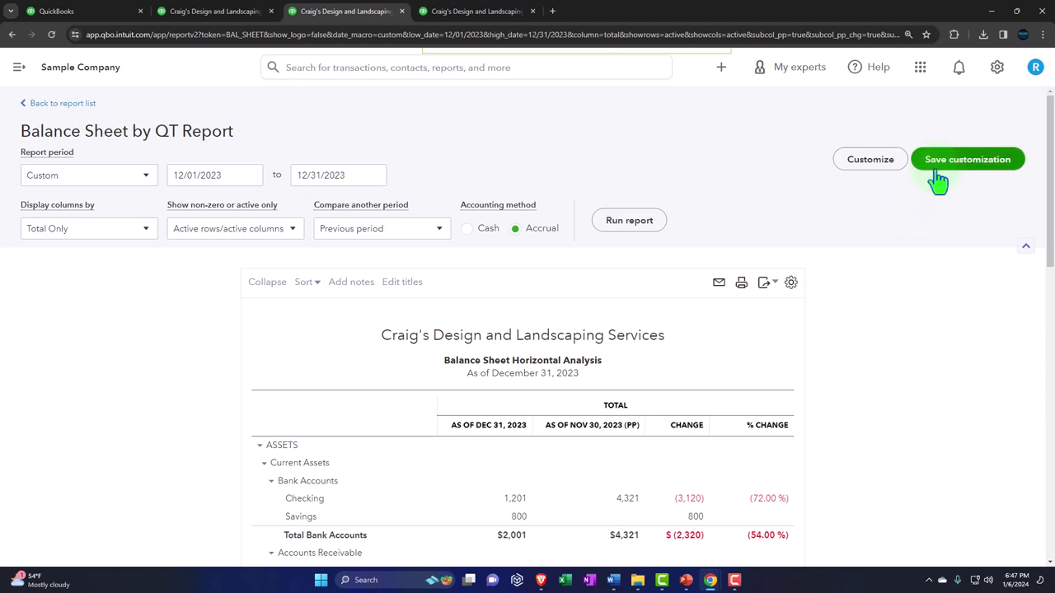
{"action": "left_click", "coordinate": [924, 175]}
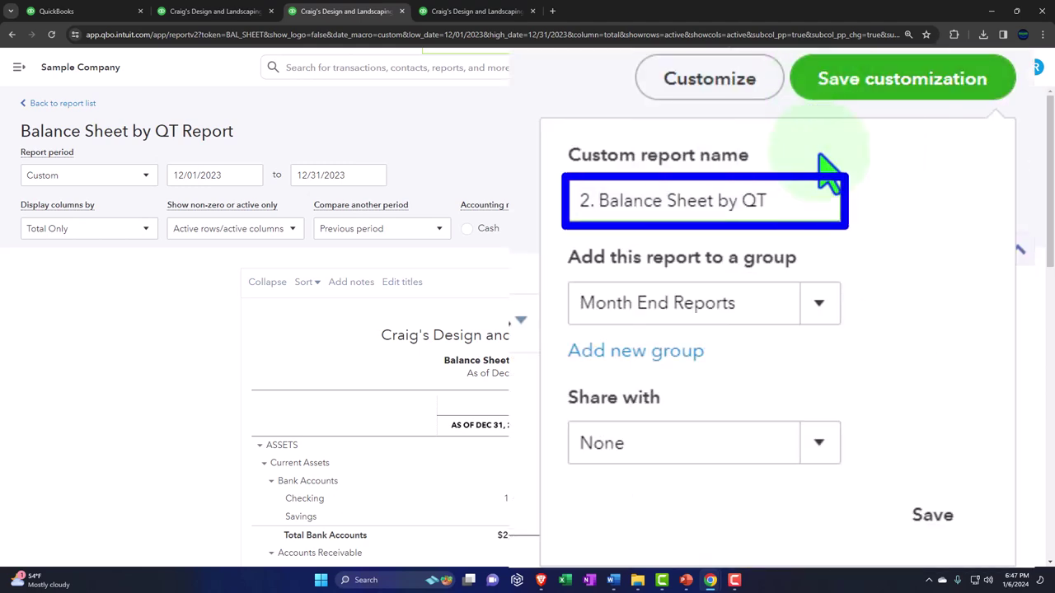
{"action": "left_click_drag", "start_coordinate": [766, 201], "coordinate": [596, 201]}
{"action": "type", "text": "Balance Sheet Horizontal Analysis"}
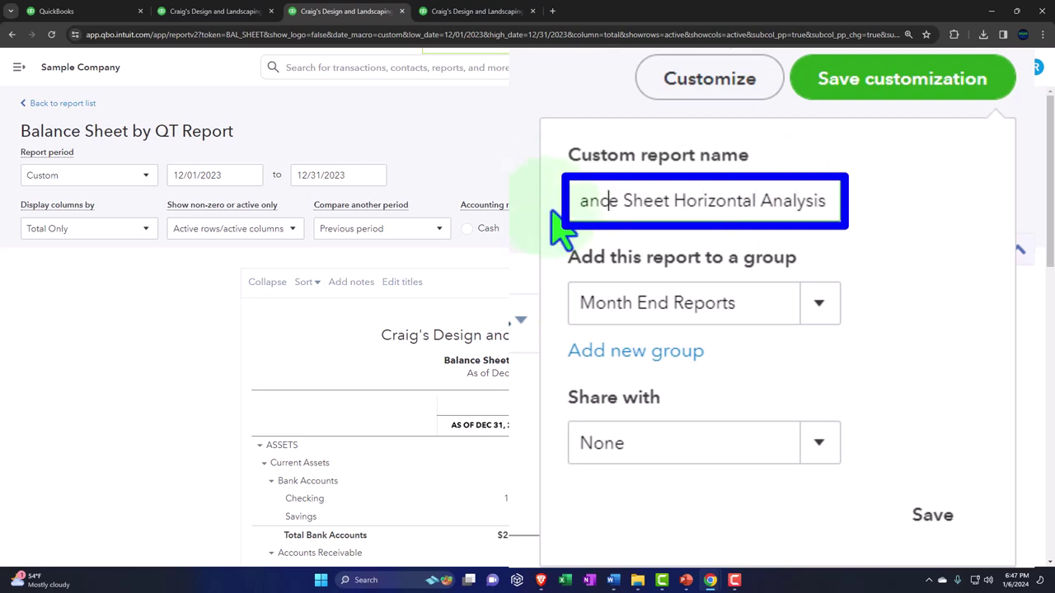
{"action": "key", "text": "Home"}
{"action": "type", "text": "3."}
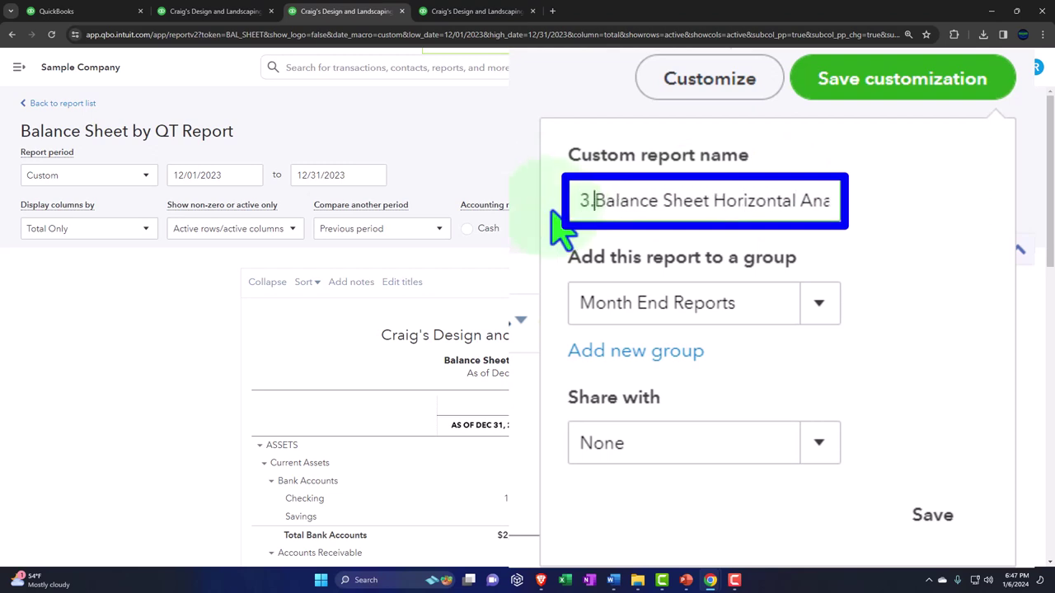
{"action": "left_click", "coordinate": [930, 518]}
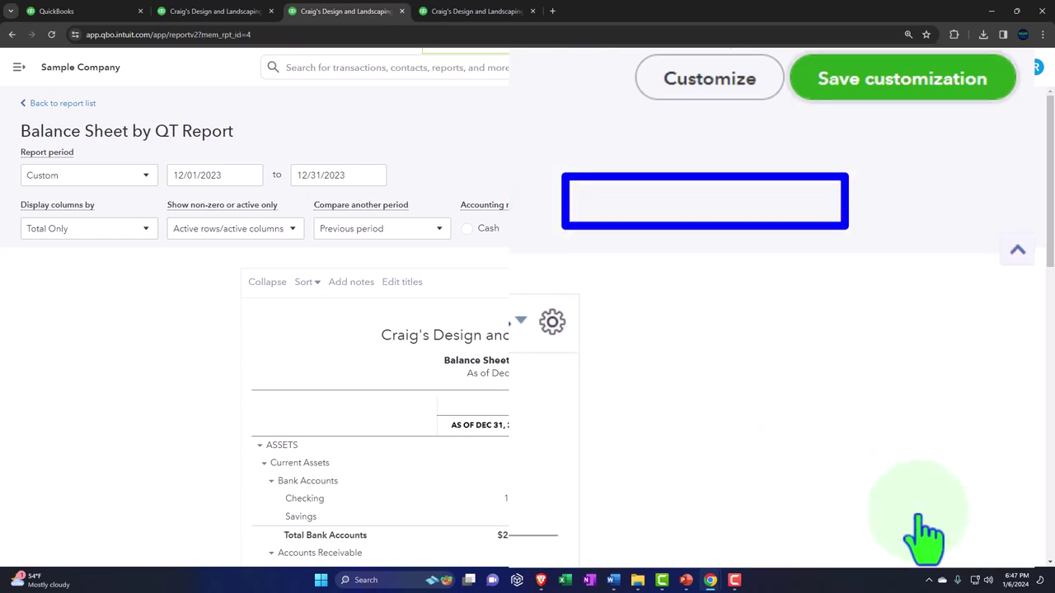
{"action": "scroll", "coordinate": [979, 391], "scroll_direction": "down", "scroll_amount": 2}
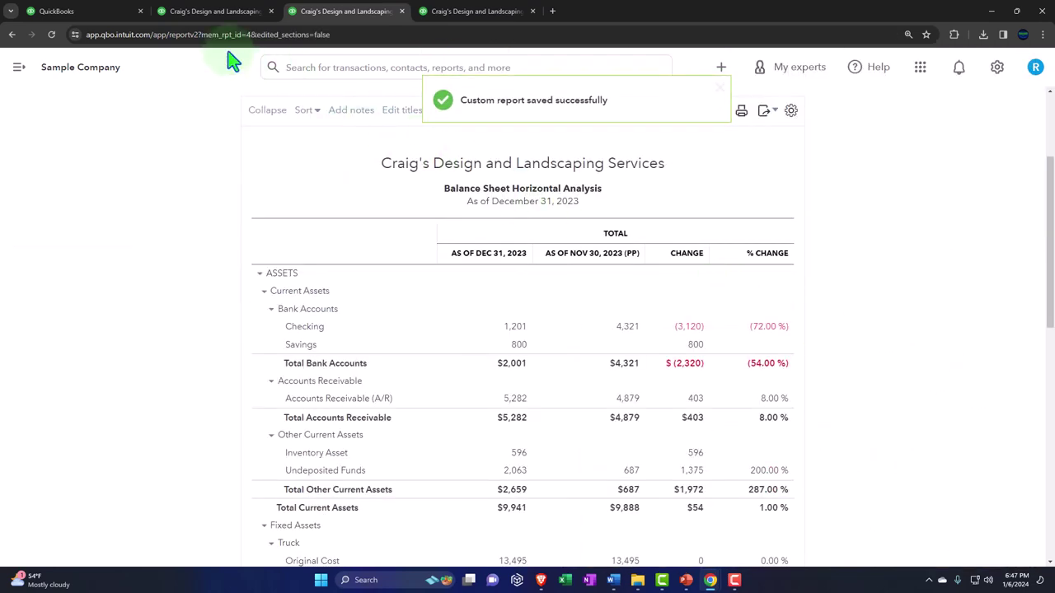
- Reload the custom reports list, close the three other report tabs and collapse the navigation menu
{"action": "left_click", "coordinate": [107, 11]}
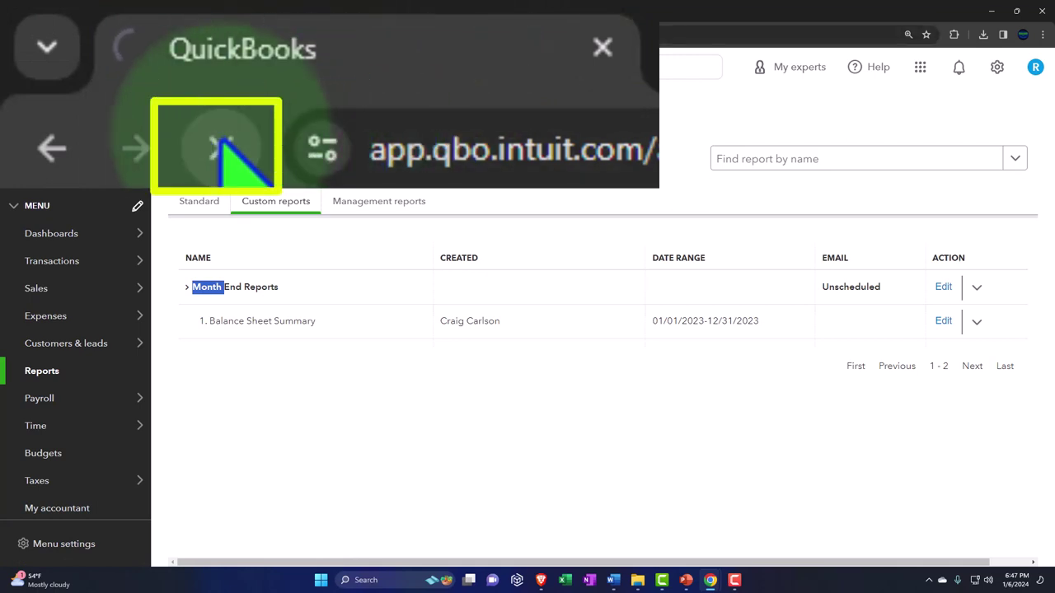
{"action": "left_click", "coordinate": [51, 34]}
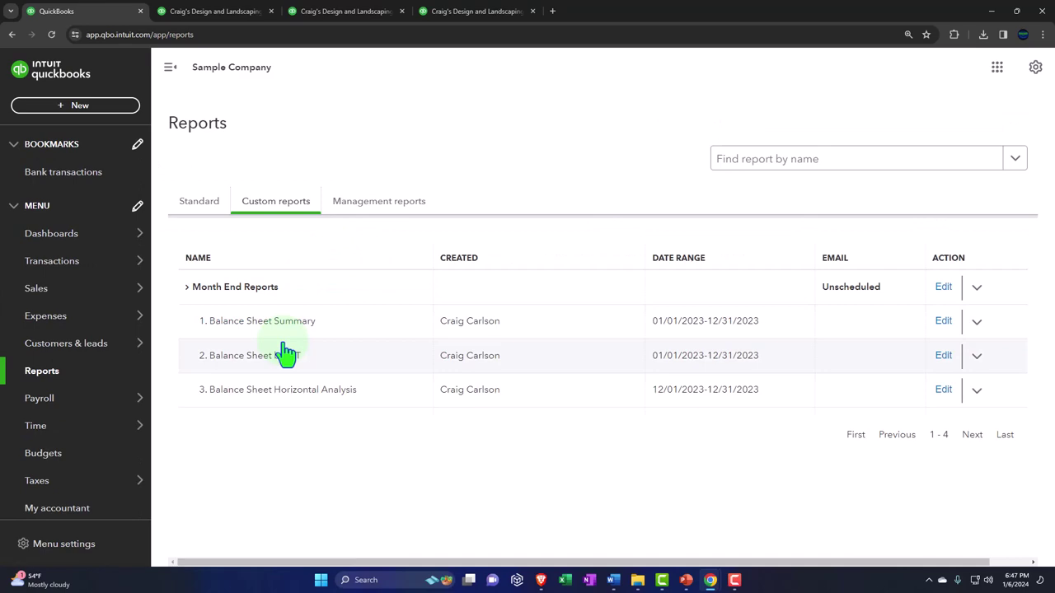
{"action": "left_click", "coordinate": [476, 12]}
{"action": "left_click", "coordinate": [532, 11]}
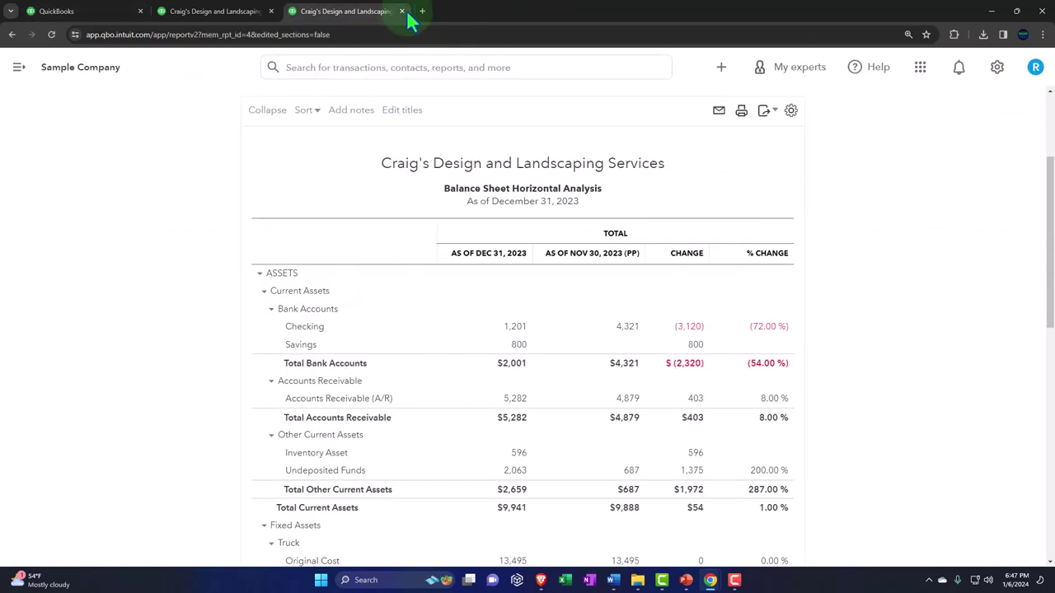
{"action": "left_click", "coordinate": [401, 11]}
{"action": "left_click", "coordinate": [271, 11]}
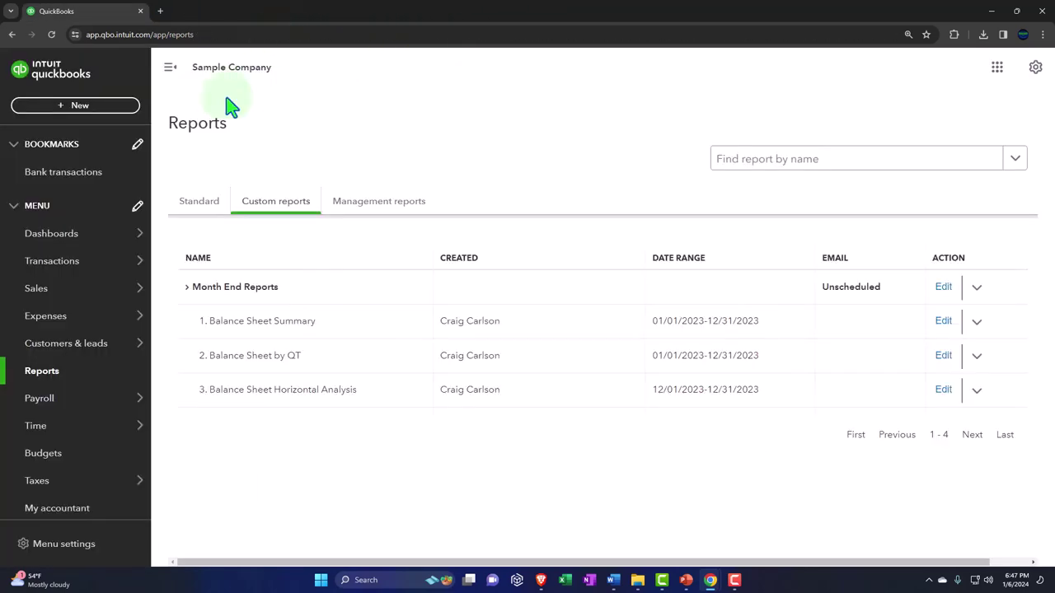
{"action": "left_click", "coordinate": [170, 67]}
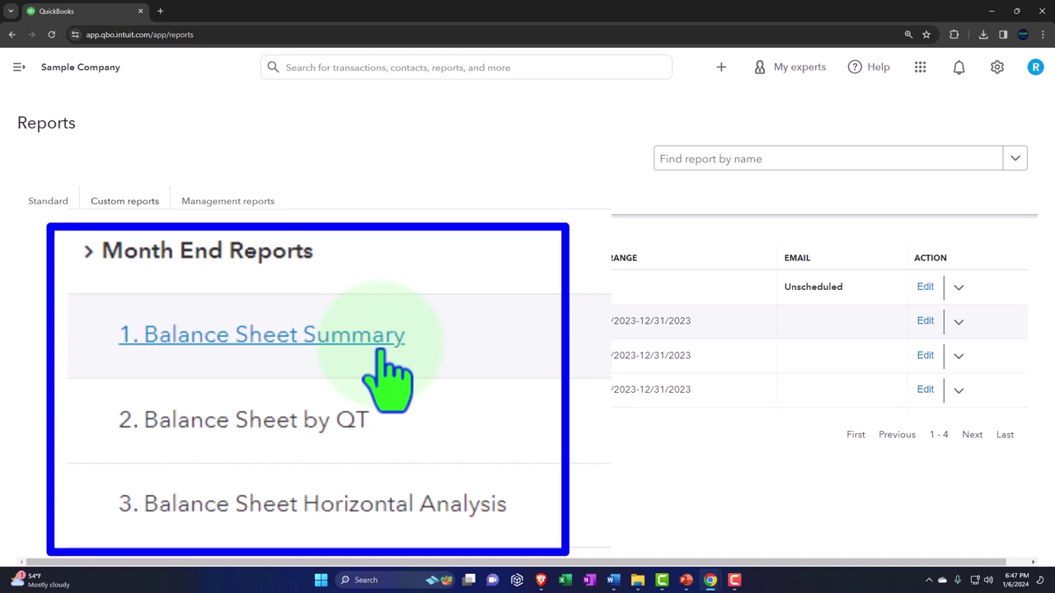
- Duplicate the reports list tab and open the custom report "1. Balance Sheet Summary" in the copy with the navigation menu collapsed
{"action": "right_click", "coordinate": [89, 13]}
{"action": "left_click", "coordinate": [176, 254]}
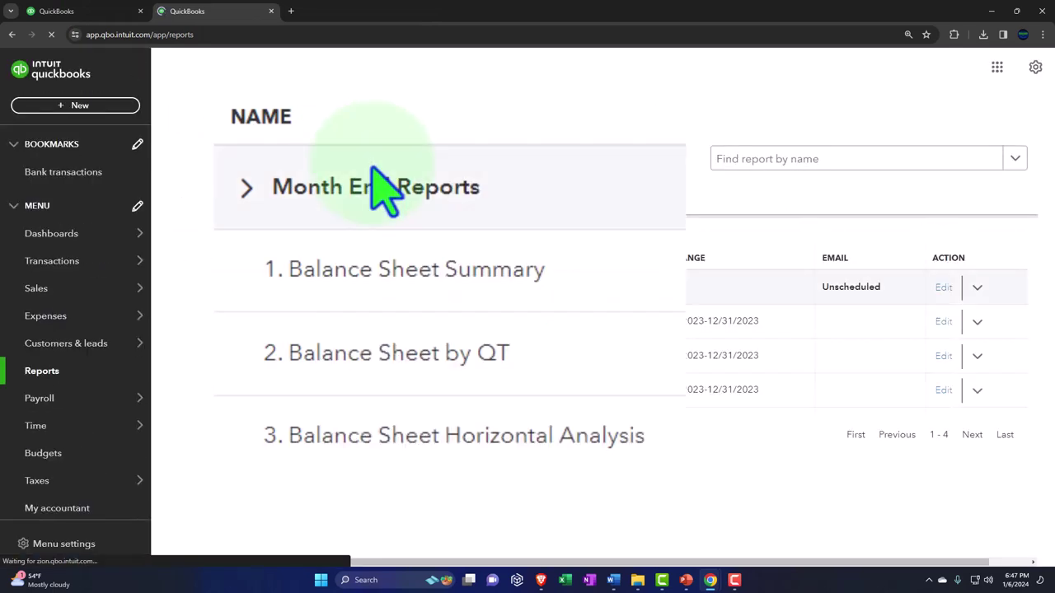
{"action": "left_click", "coordinate": [235, 321]}
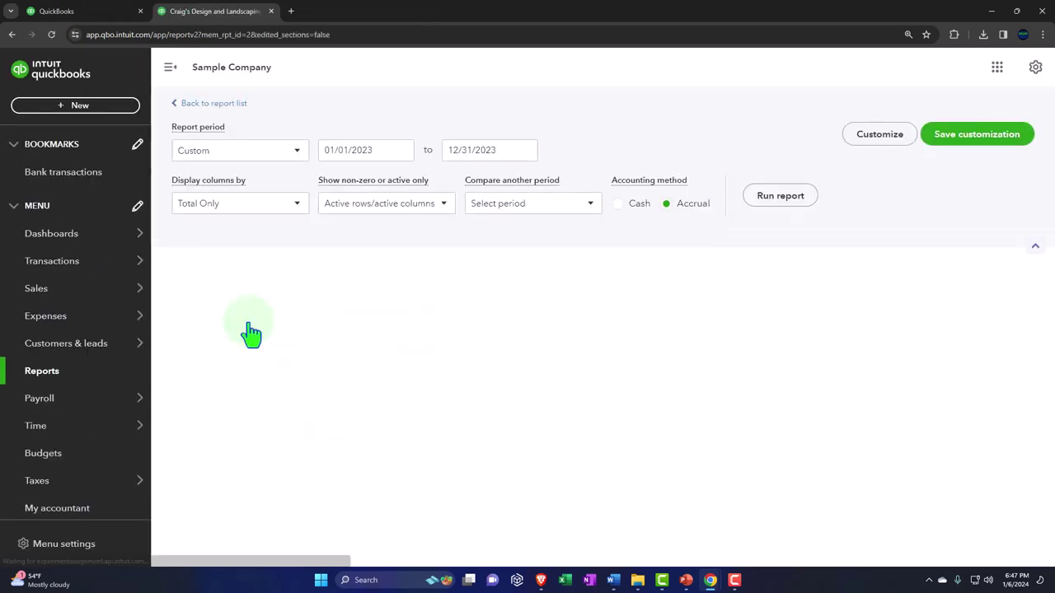
{"action": "scroll", "coordinate": [253, 330], "scroll_direction": "down", "scroll_amount": 2}
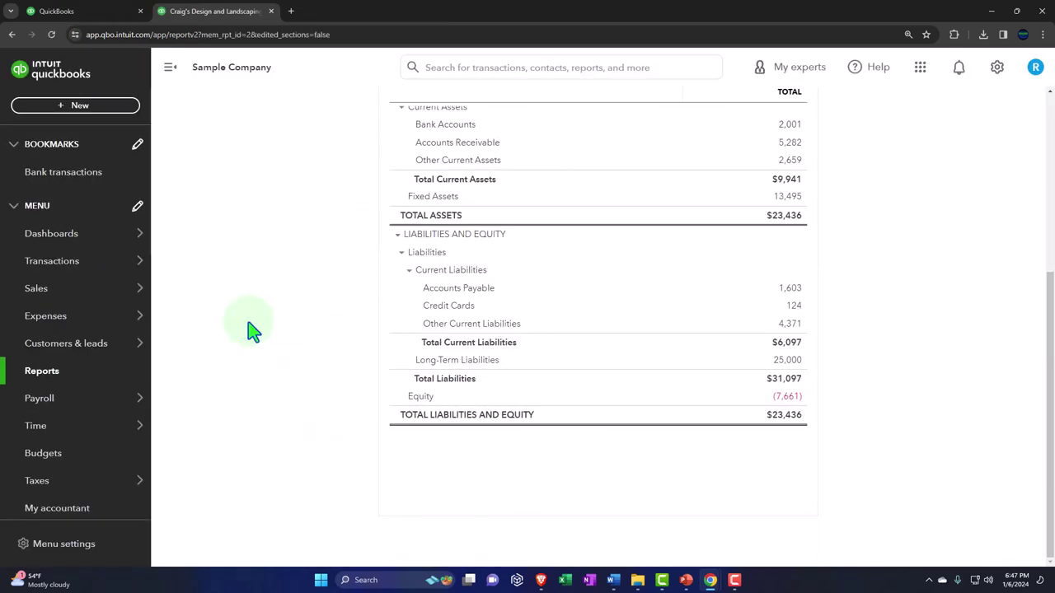
{"action": "scroll", "coordinate": [253, 329], "scroll_direction": "up", "scroll_amount": 3}
{"action": "left_click", "coordinate": [171, 67]}
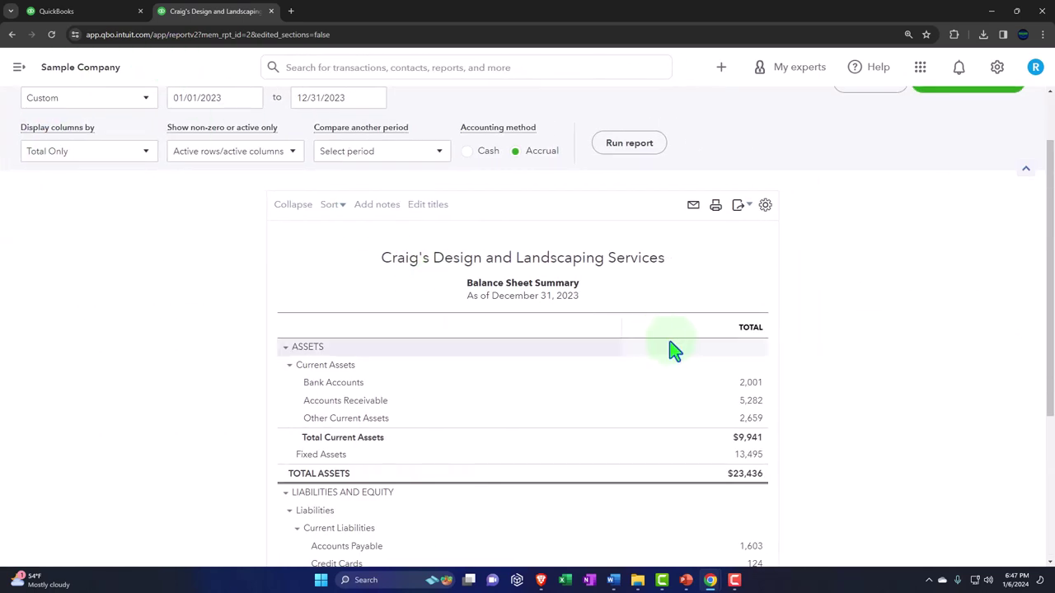
- Export the Balance Sheet Summary report to Excel
{"action": "scroll", "coordinate": [671, 350], "scroll_direction": "up", "scroll_amount": 1}
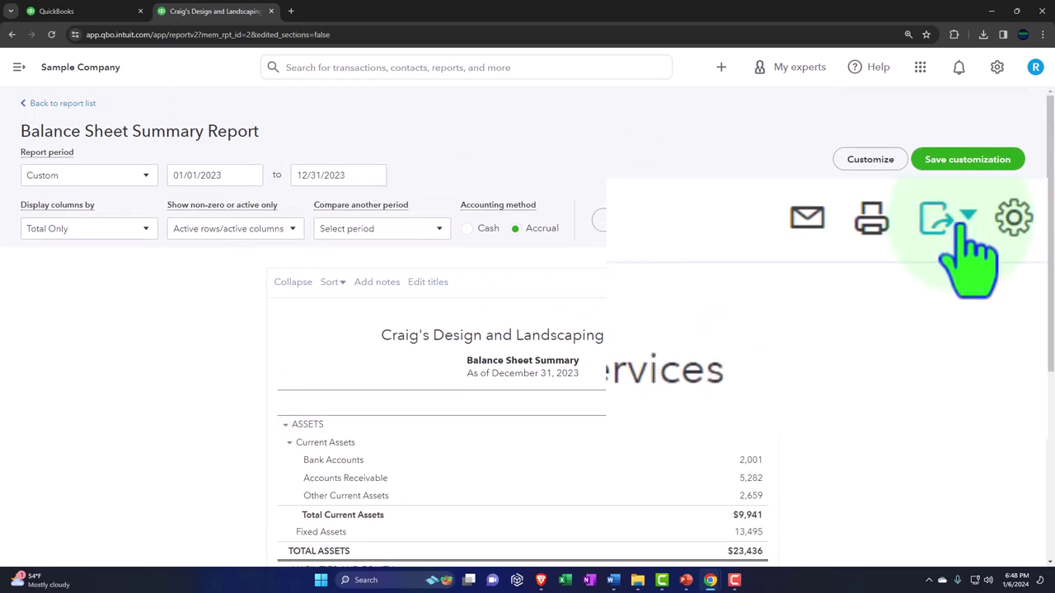
{"action": "left_click", "coordinate": [738, 283]}
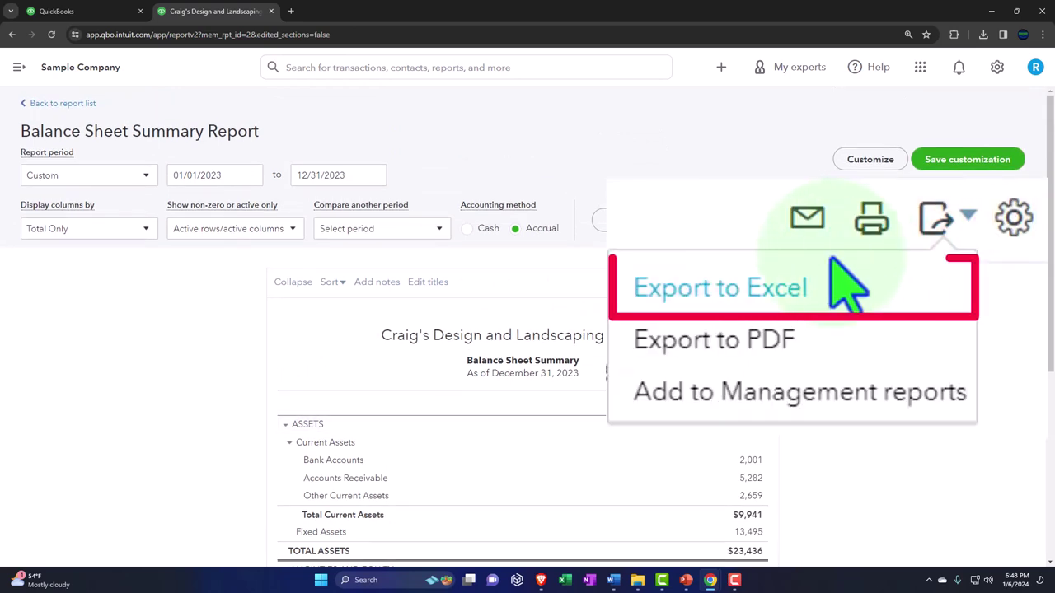
{"action": "left_click", "coordinate": [781, 284]}
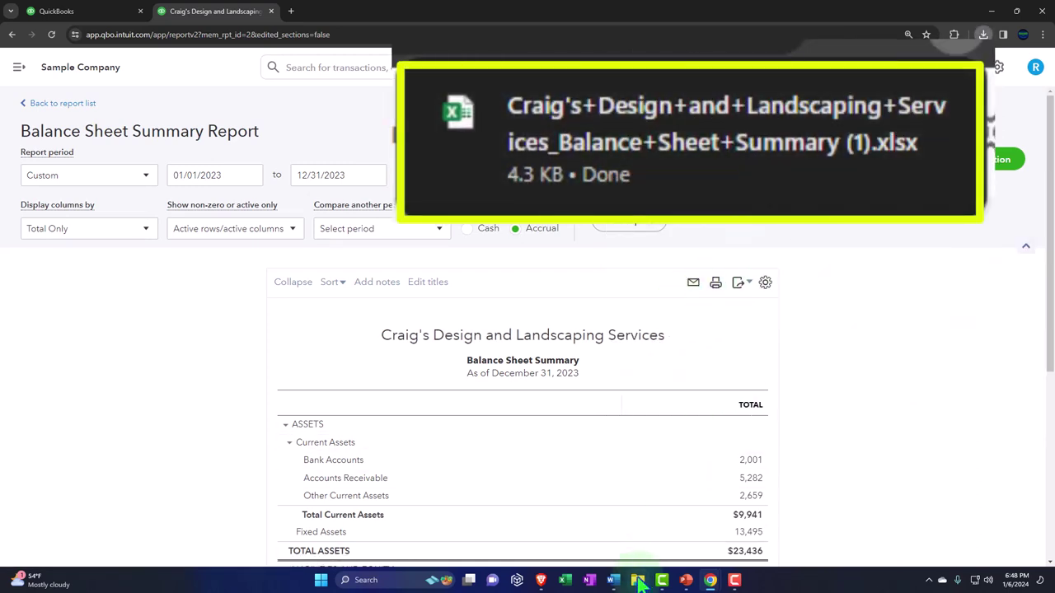
- Switch to the desktop and open the QuickBooks Navigation folder inside QuickBooks Online 2024
{"action": "mouse_move", "coordinate": [638, 582]}
{"action": "left_click", "coordinate": [626, 531]}
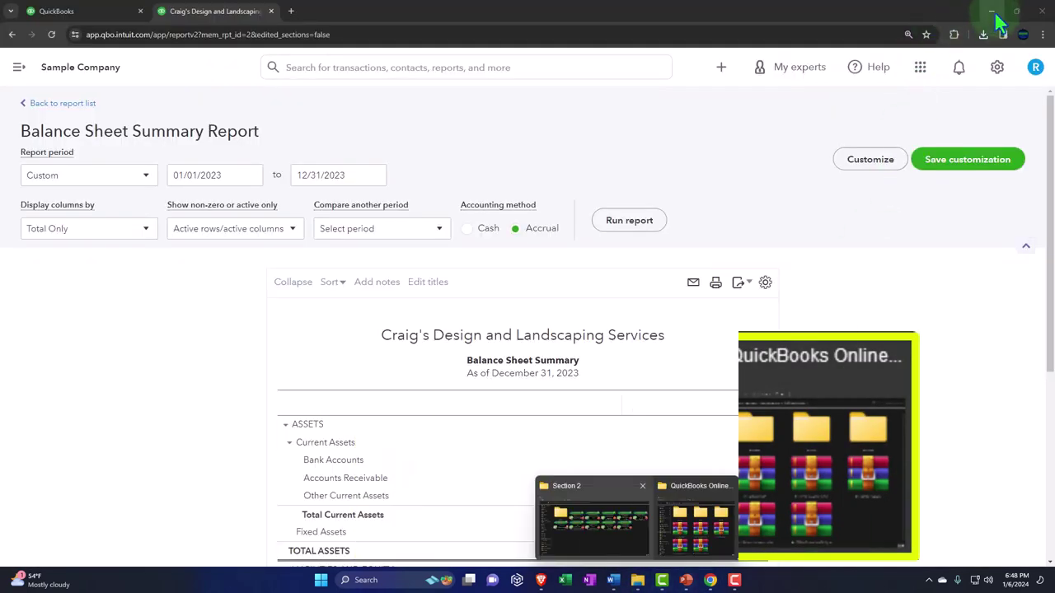
{"action": "left_click", "coordinate": [991, 9]}
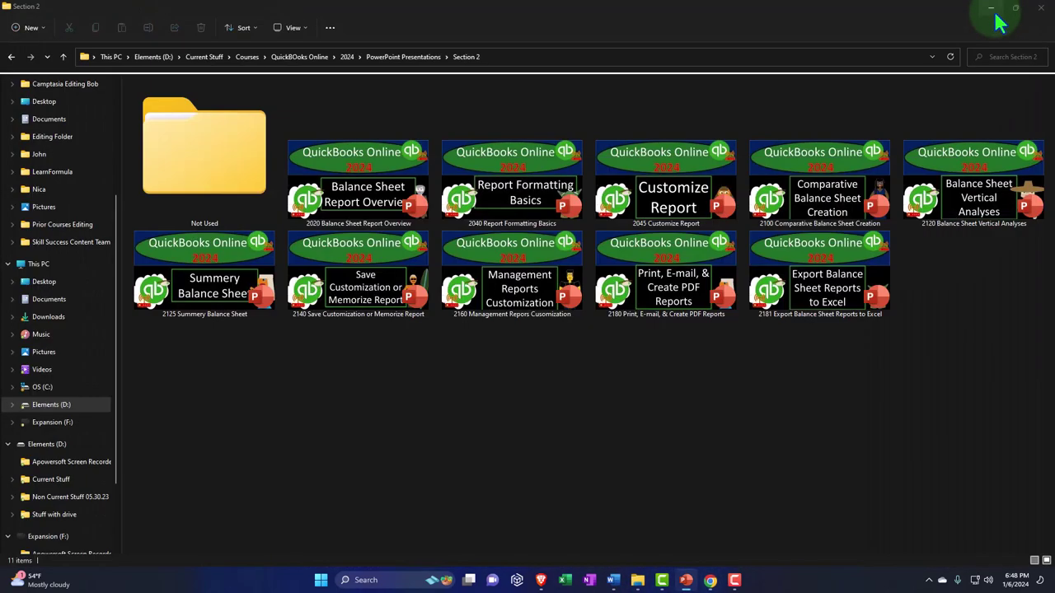
{"action": "left_click", "coordinate": [992, 10]}
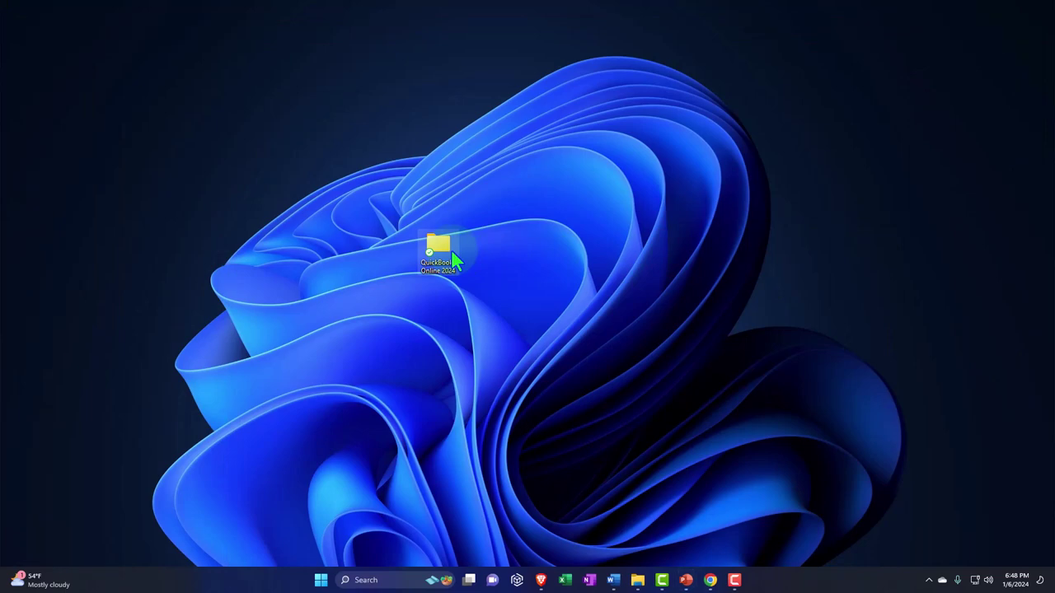
{"action": "double_click", "coordinate": [438, 247]}
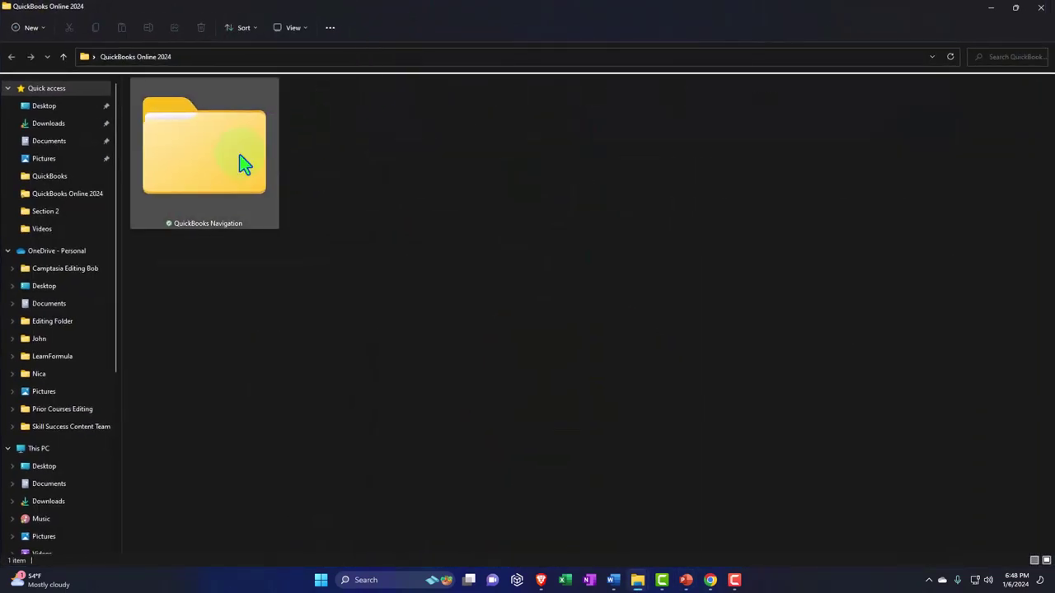
{"action": "double_click", "coordinate": [244, 164]}
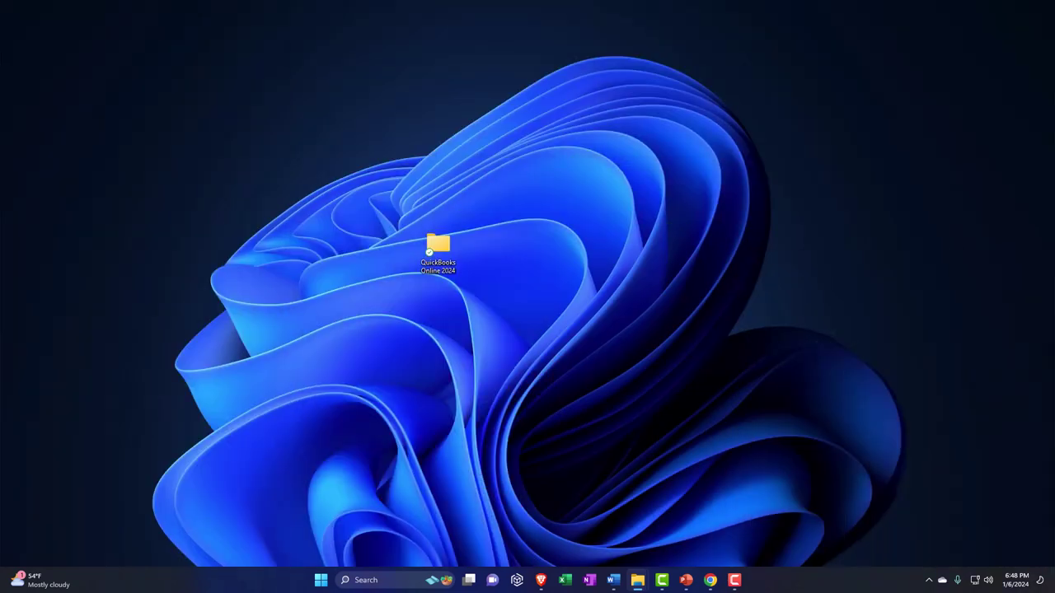
- Put the exported Balance Sheet Summary workbook from the browser's recent downloads into the QuickBooks Navigation folder
{"action": "mouse_move", "coordinate": [637, 582]}
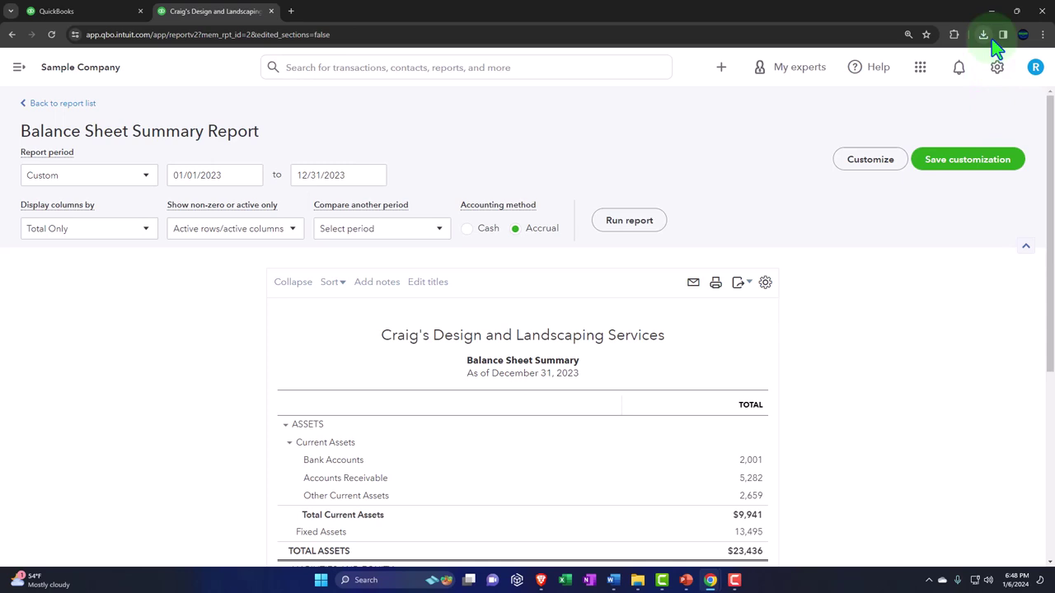
{"action": "left_click", "coordinate": [983, 33]}
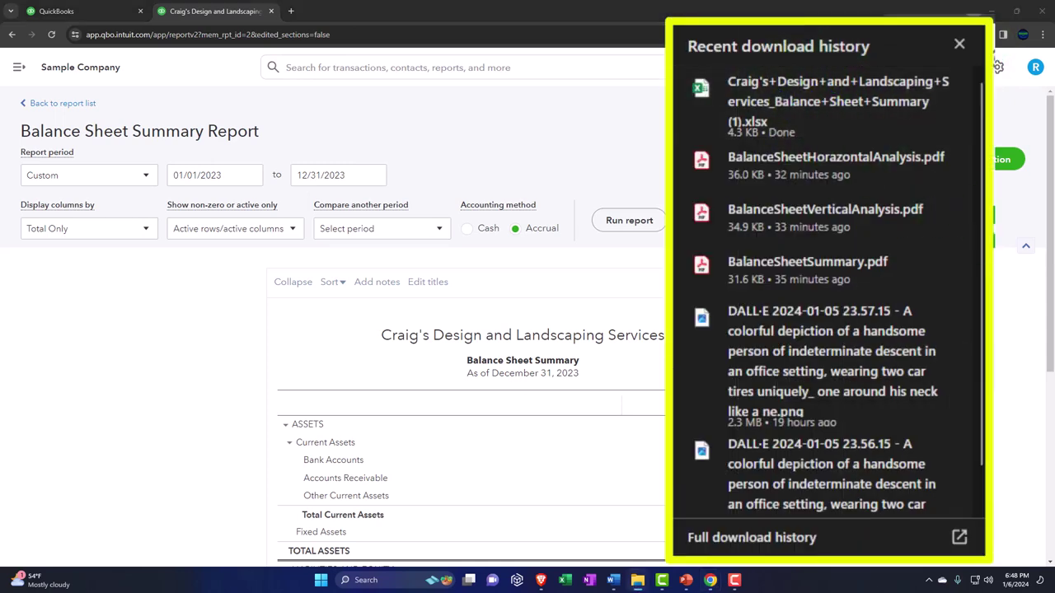
{"action": "left_click", "coordinate": [953, 265]}
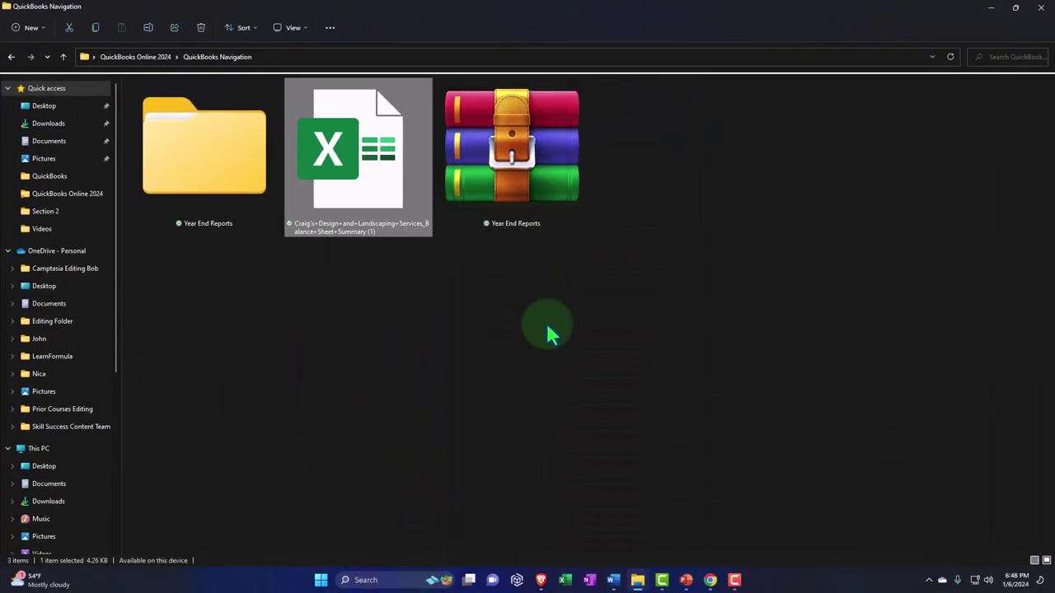
{"action": "left_click", "coordinate": [548, 328]}
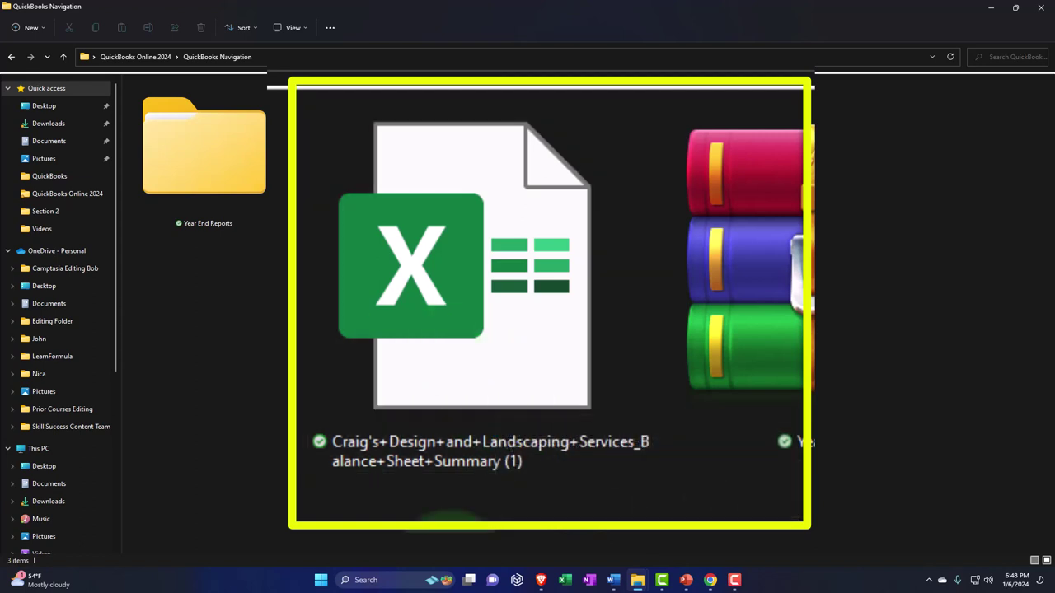
- Rename the exported workbook in the QuickBooks Navigation folder to "1. Balance+Sheet+Summary"
{"action": "left_click", "coordinate": [354, 194]}
{"action": "right_click", "coordinate": [355, 198]}
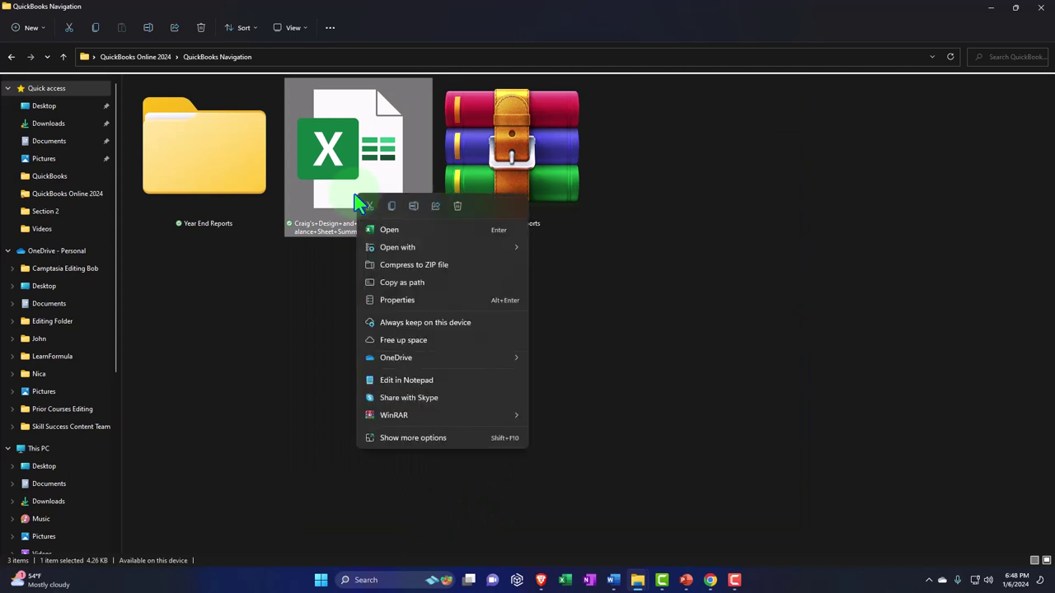
{"action": "left_click", "coordinate": [429, 221]}
{"action": "left_click", "coordinate": [409, 225]}
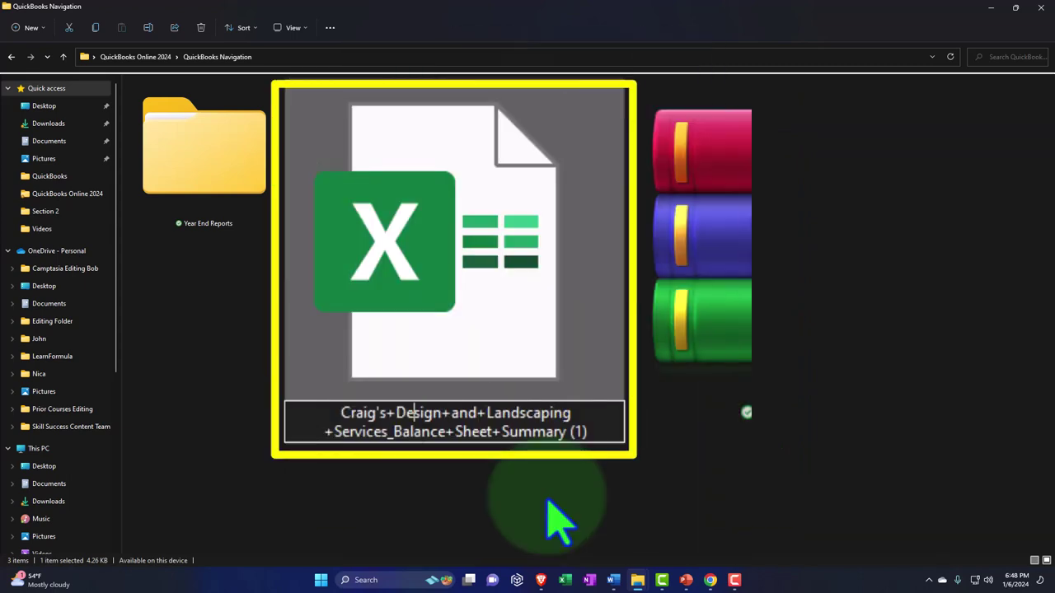
{"action": "key", "text": "BackSpace"}
{"action": "key", "text": "BackSpace"}
{"action": "key", "text": "BackSpace"}
{"action": "key", "text": "BackSpace"}
{"action": "key", "text": "BackSpace"}
{"action": "key", "text": "BackSpace"}
{"action": "key", "text": "BackSpace"}
{"action": "key", "text": "BackSpace"}
{"action": "key", "text": "BackSpace"}
{"action": "key", "text": "BackSpace"}
{"action": "key", "text": "BackSpace"}
{"action": "key", "text": "BackSpace"}
{"action": "key", "text": "BackSpace"}
{"action": "key", "text": "BackSpace"}
{"action": "key", "text": "BackSpace"}
{"action": "key", "text": "BackSpace"}
{"action": "key", "text": "BackSpace"}
{"action": "key", "text": "BackSpace"}
{"action": "key", "text": "BackSpace"}
{"action": "key", "text": "BackSpace"}
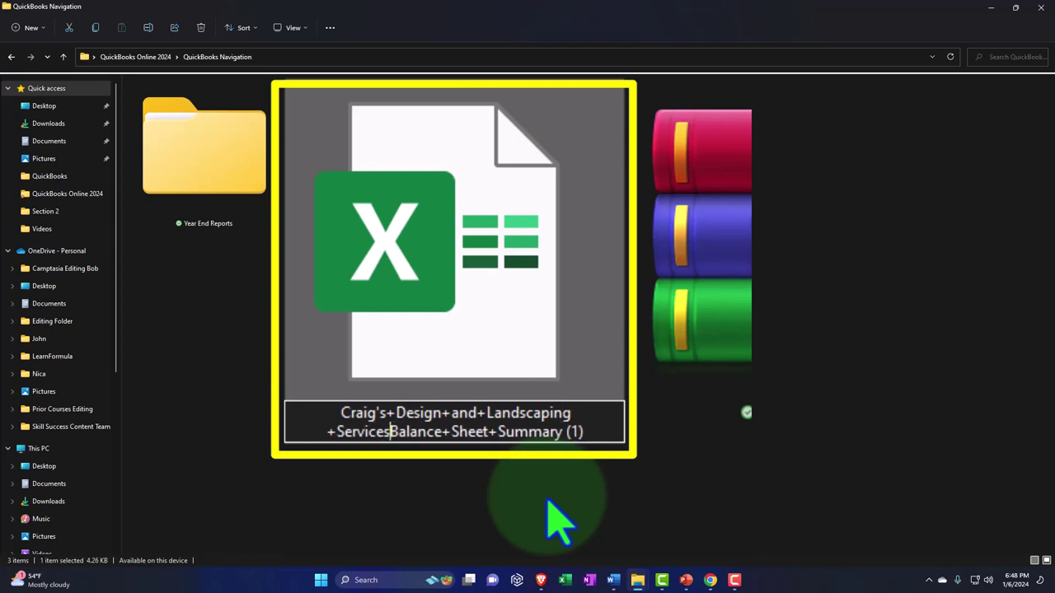
{"action": "key", "text": "BackSpace"}
{"action": "key", "text": "BackSpace"}
{"action": "key", "text": "BackSpace"}
{"action": "key", "text": "BackSpace"}
{"action": "key", "text": "BackSpace"}
{"action": "key", "text": "BackSpace"}
{"action": "key", "text": "BackSpace"}
{"action": "key", "text": "BackSpace"}
{"action": "key", "text": "BackSpace"}
{"action": "key", "text": "BackSpace"}
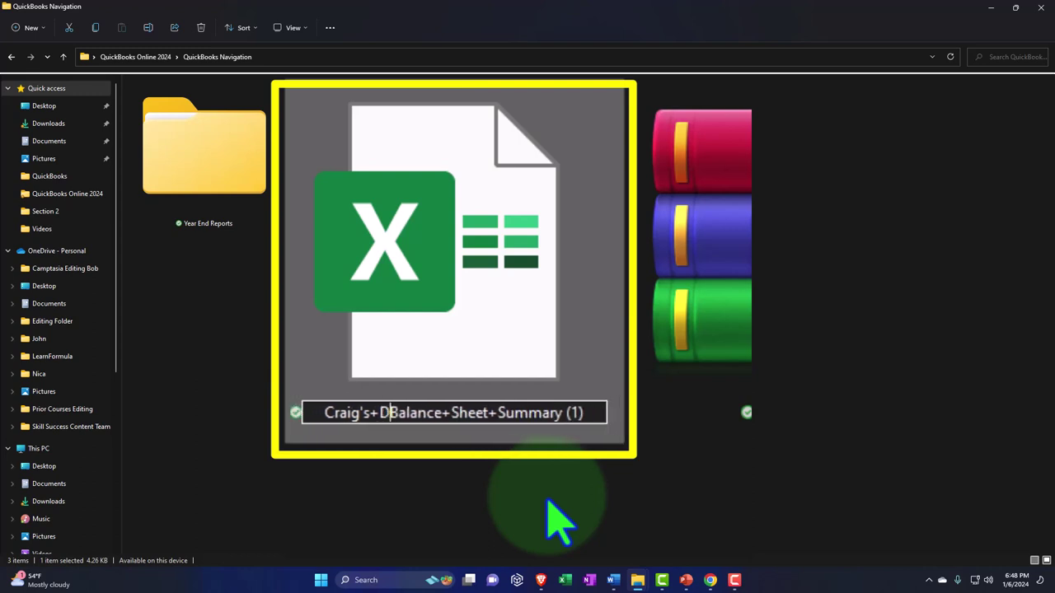
{"action": "key", "text": "BackSpace"}
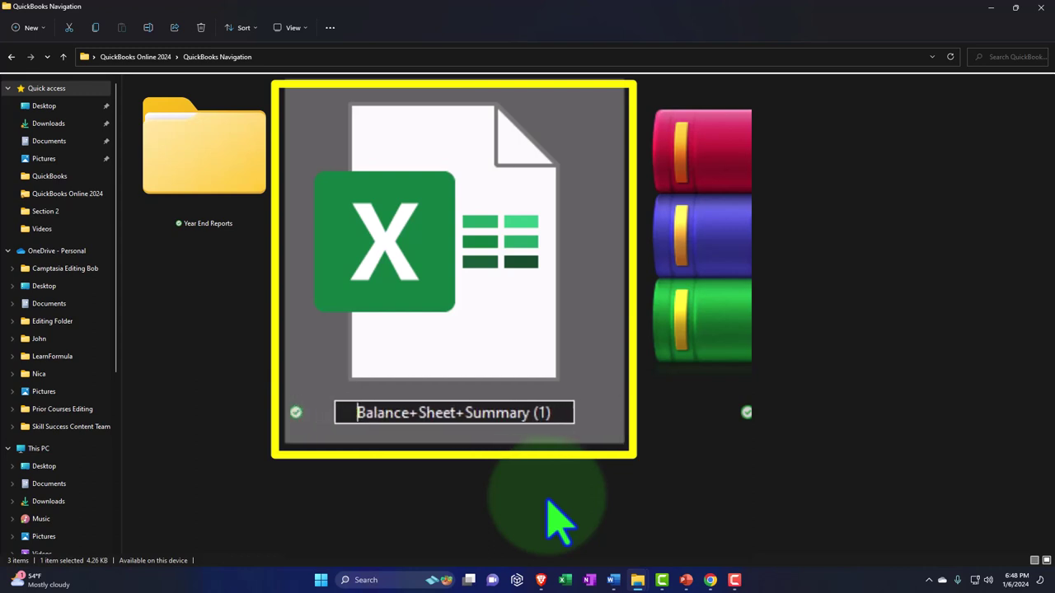
{"action": "type", "text": "1."}
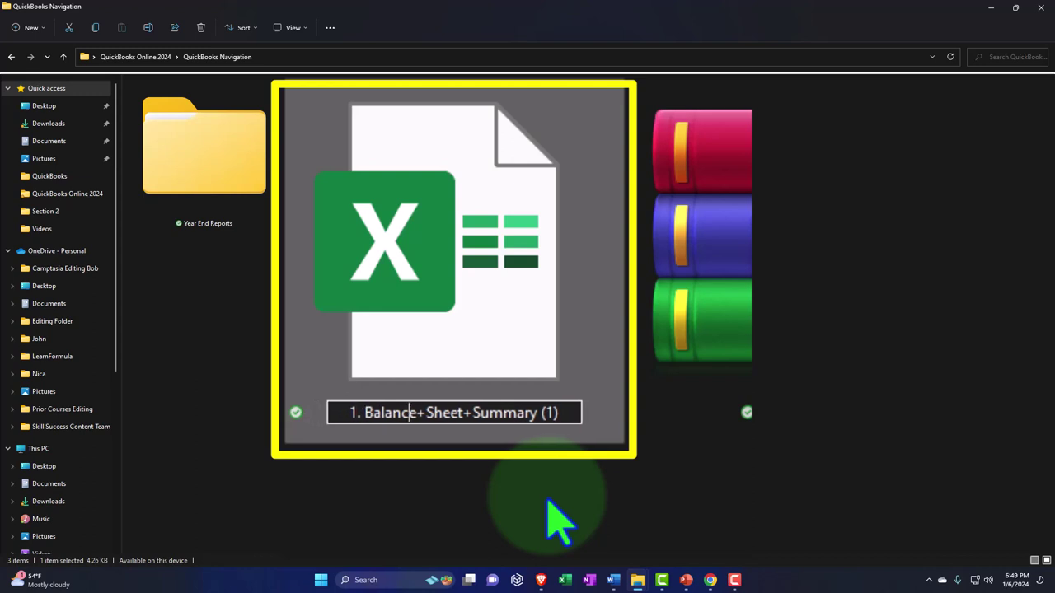
{"action": "key", "text": "BackSpace"}
{"action": "key", "text": "BackSpace"}
{"action": "key", "text": "BackSpace"}
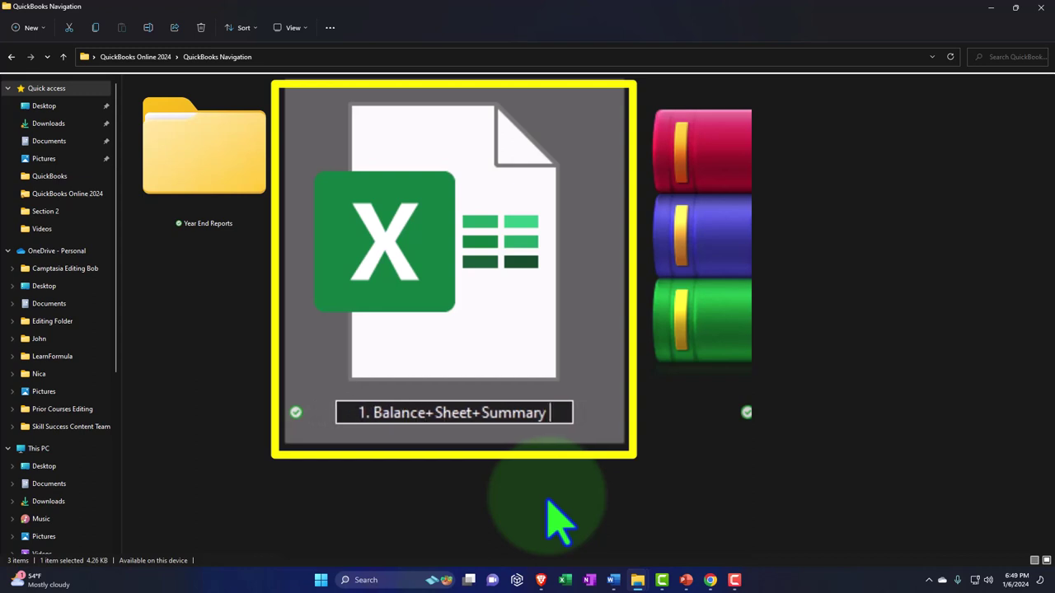
{"action": "key", "text": "BackSpace"}
{"action": "key", "text": "Return"}
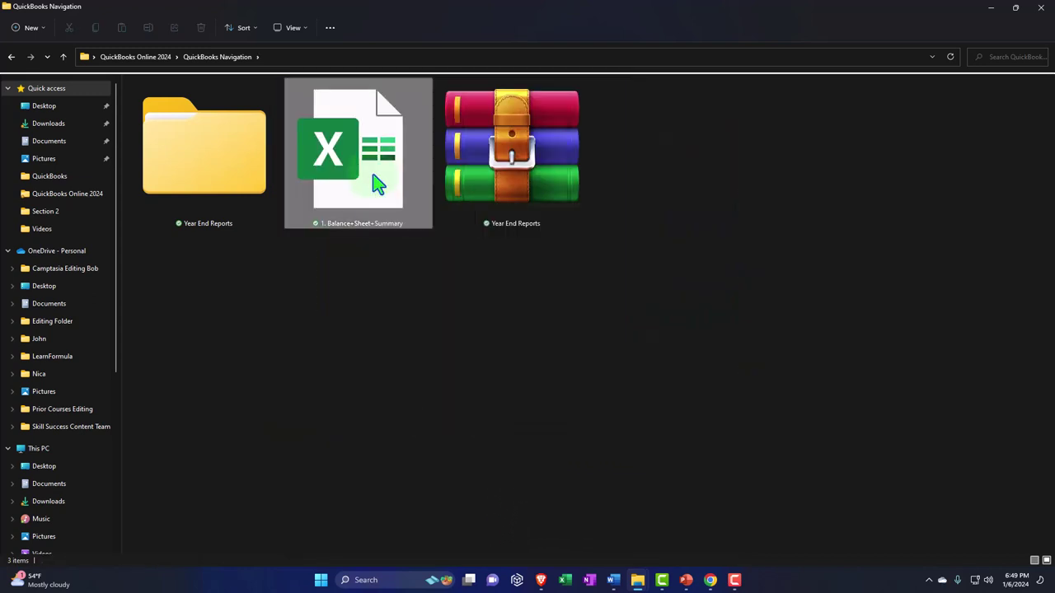
- Rename the 1. Balance+Sheet+Summary workbook in the QuickBooks Navigation folder to "Month End Reporsts 12.31.23"
{"action": "right_click", "coordinate": [375, 183]}
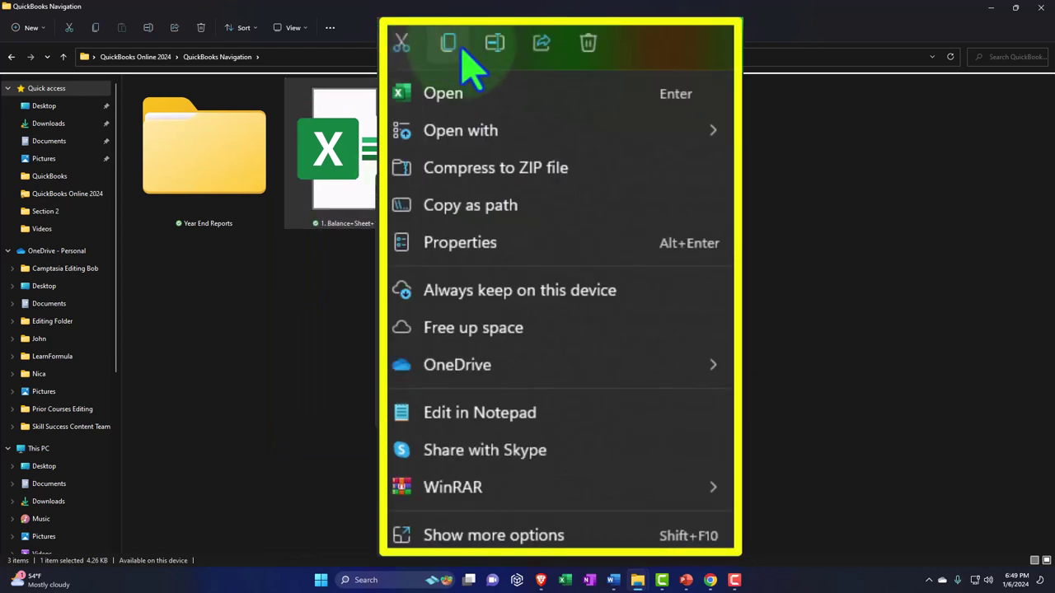
{"action": "left_click", "coordinate": [495, 46]}
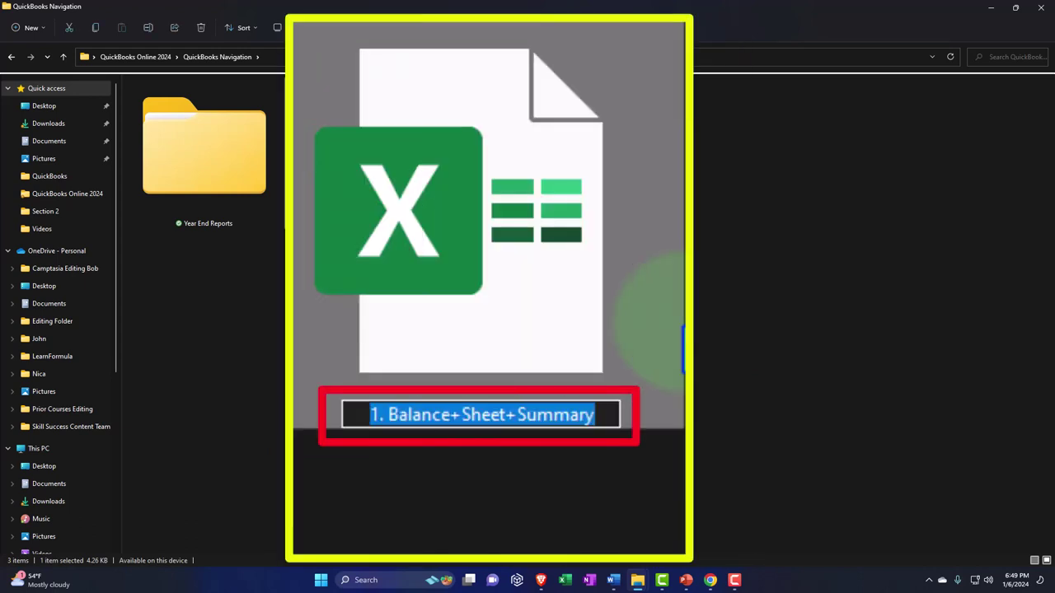
{"action": "type", "text": "Month End R"}
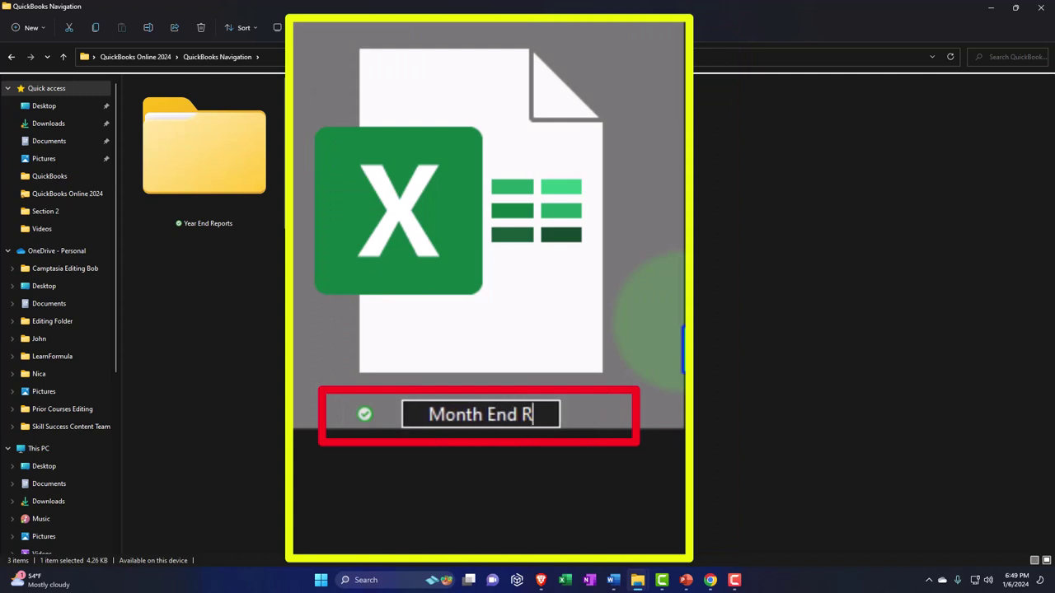
{"action": "type", "text": "eports "}
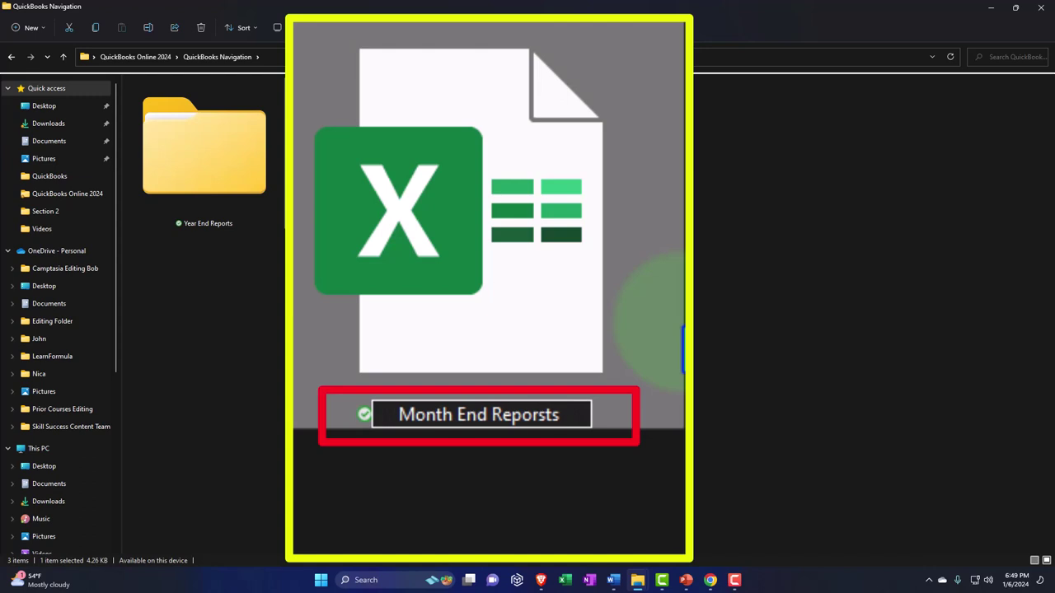
{"action": "type", "text": "12"}
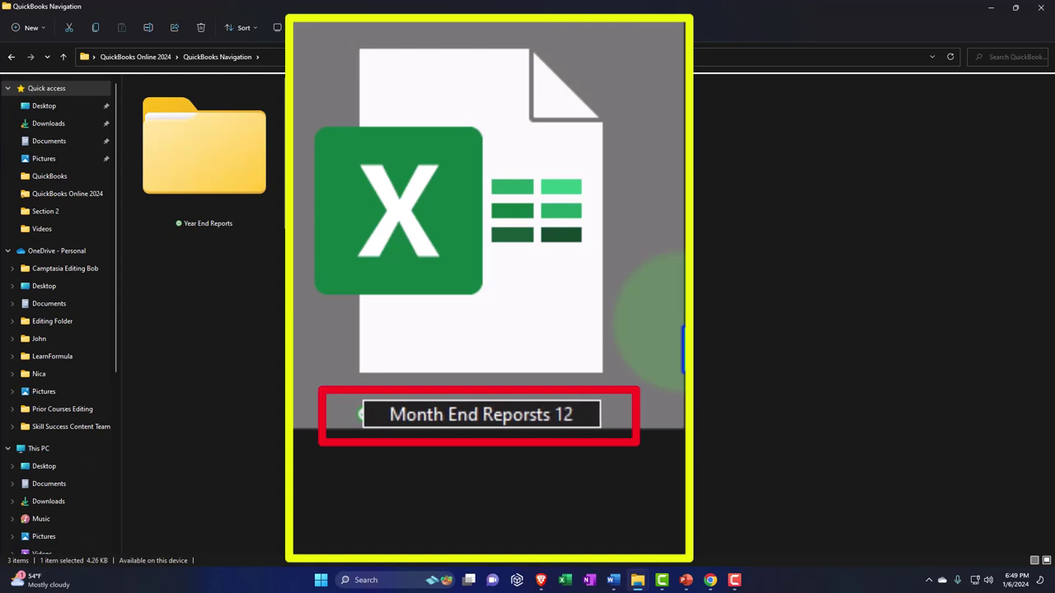
{"action": "type", "text": ".31."}
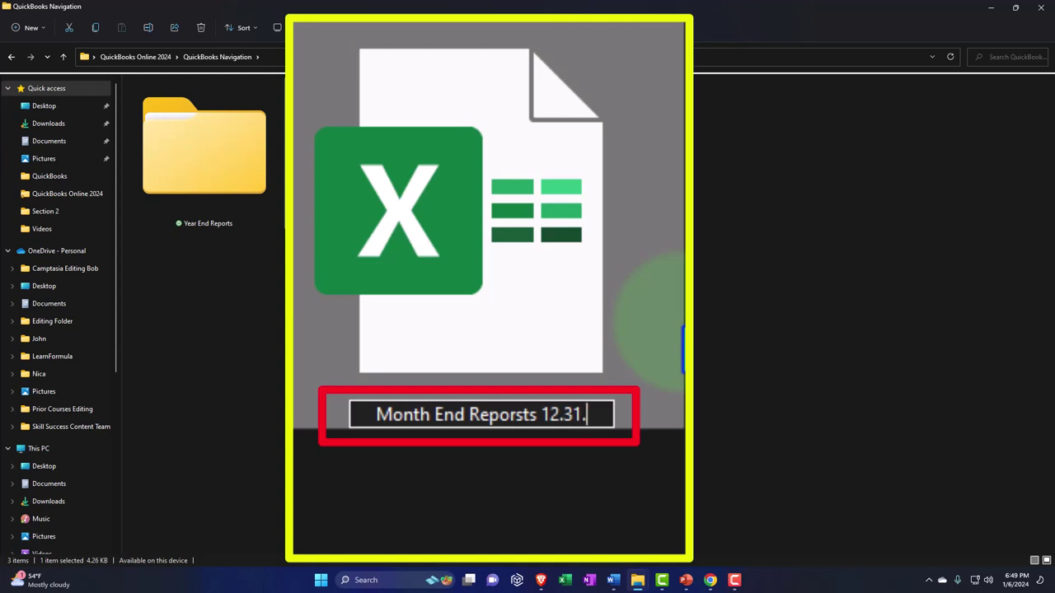
{"action": "type", "text": "23"}
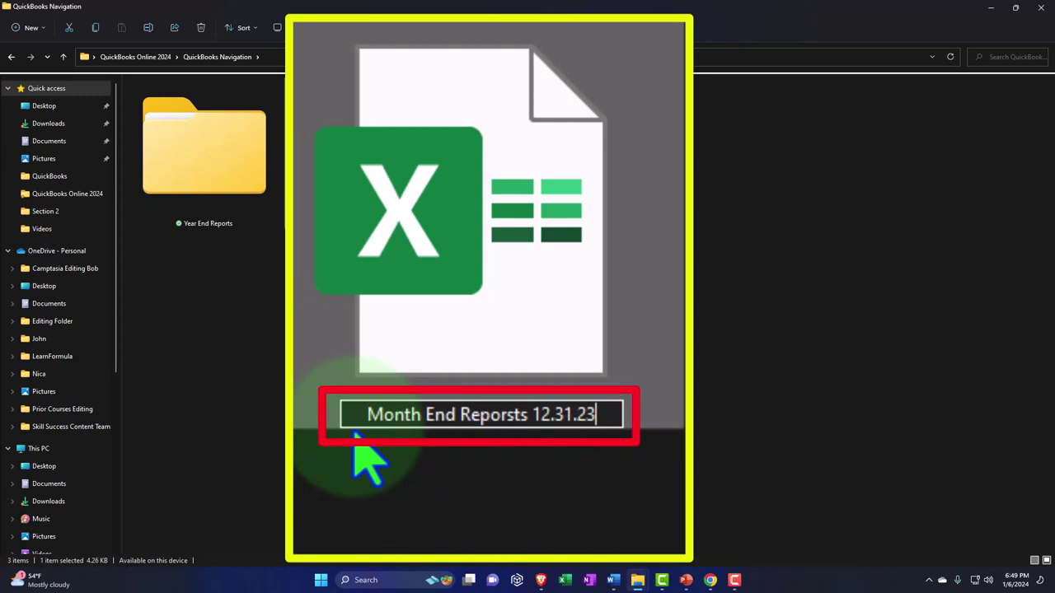
{"action": "left_click", "coordinate": [334, 346]}
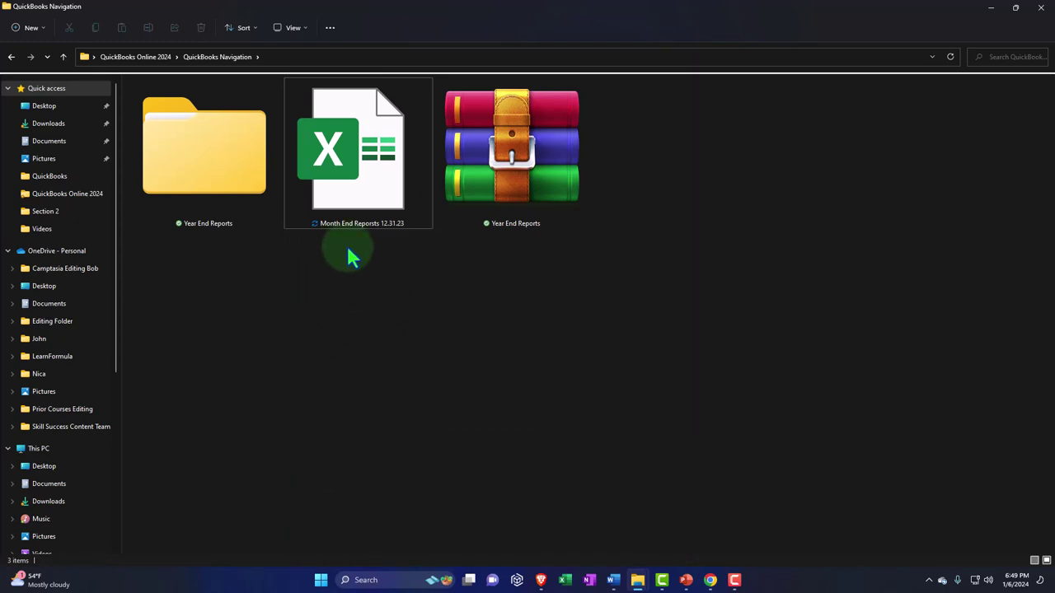
- Switch back to the browser, duplicate the tab showing the custom reports list, and place the copy after the Balance Sheet Summary tab
{"action": "left_click", "coordinate": [991, 8]}
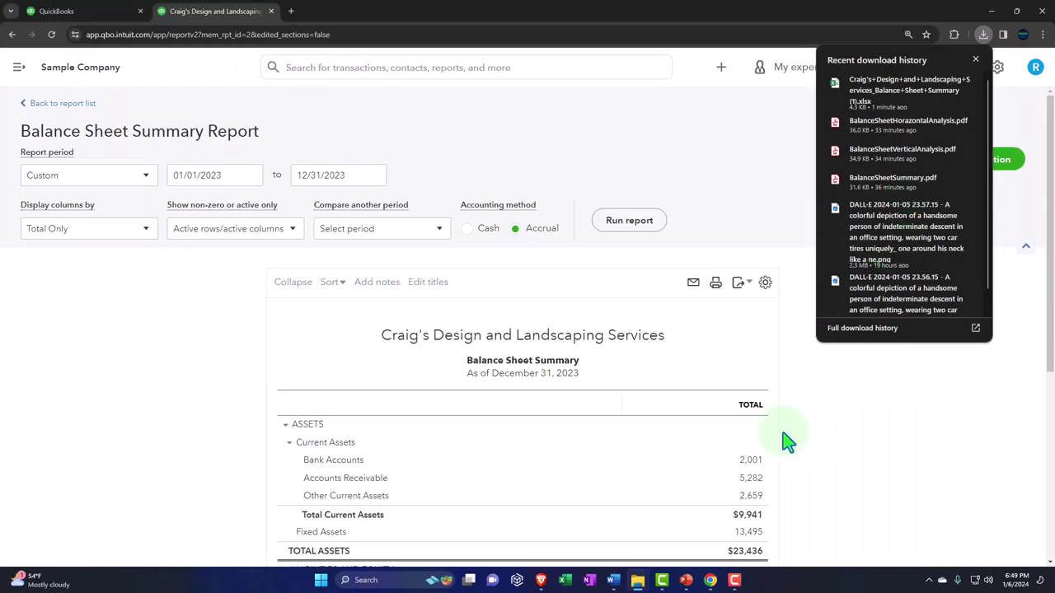
{"action": "left_click", "coordinate": [218, 321]}
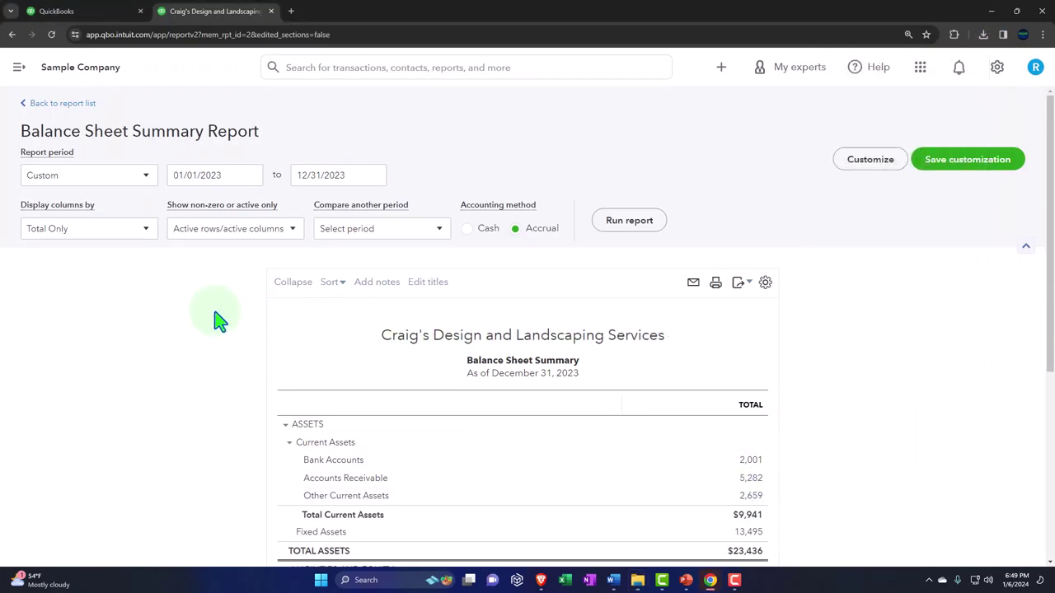
{"action": "left_click", "coordinate": [114, 16]}
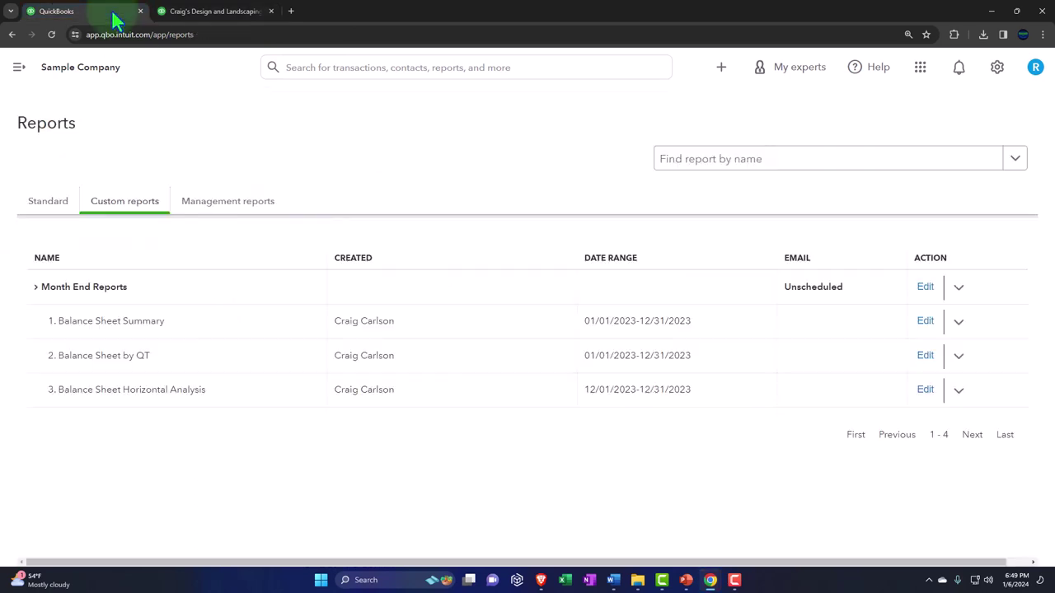
{"action": "right_click", "coordinate": [113, 18]}
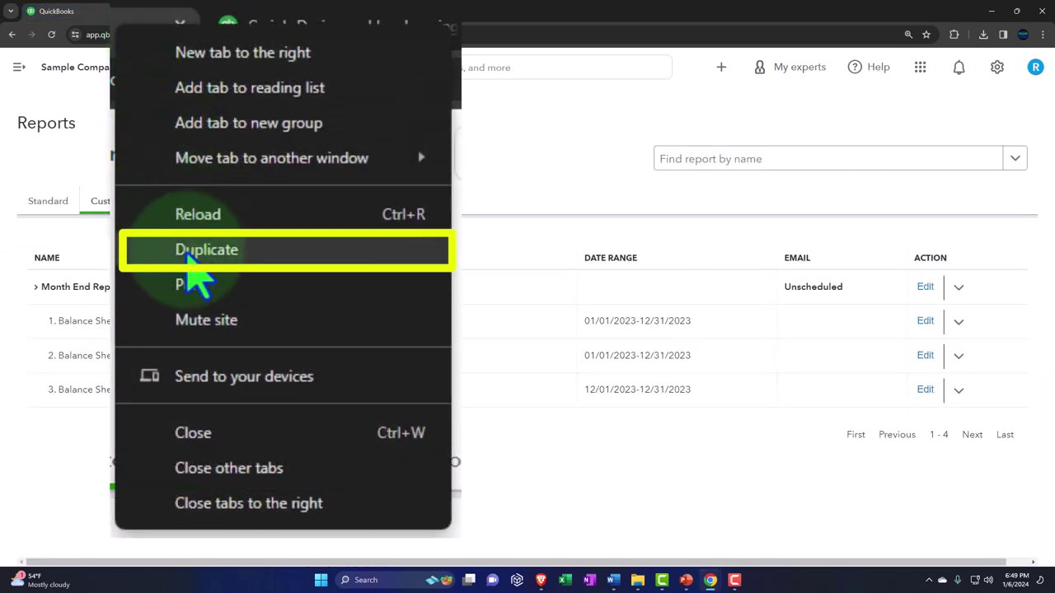
{"action": "left_click", "coordinate": [274, 260]}
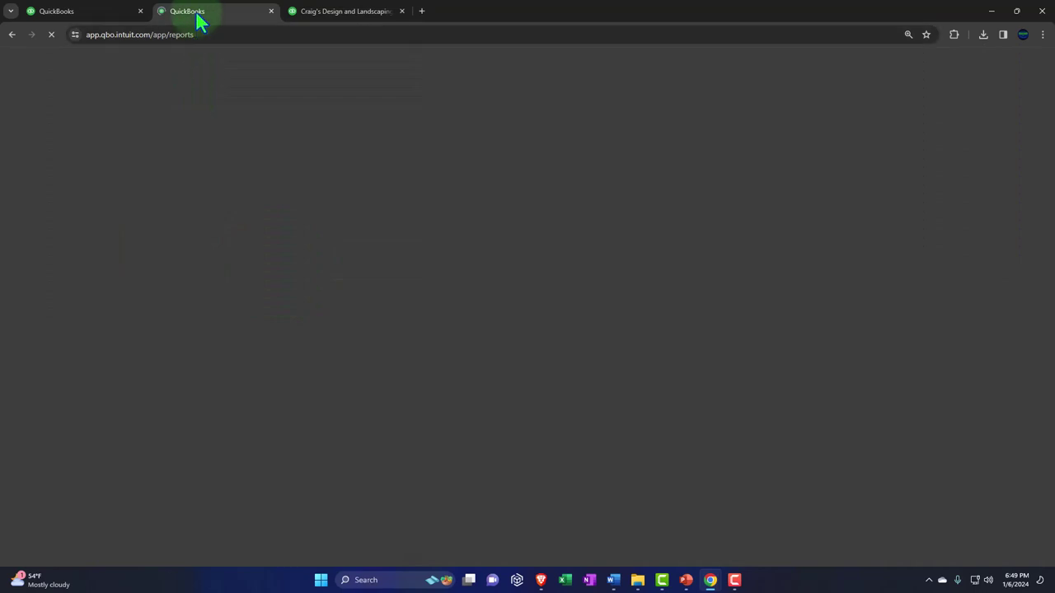
{"action": "left_click_drag", "start_coordinate": [197, 20], "coordinate": [356, 25]}
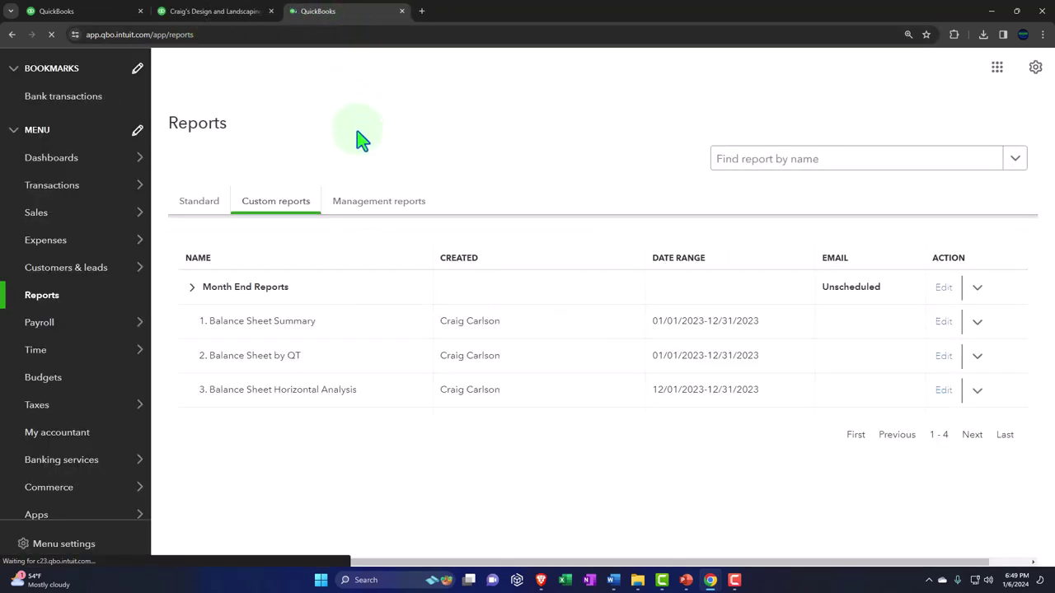
- Open the custom report 2. Balance Sheet by QT and export it to Excel
{"action": "left_click", "coordinate": [260, 363]}
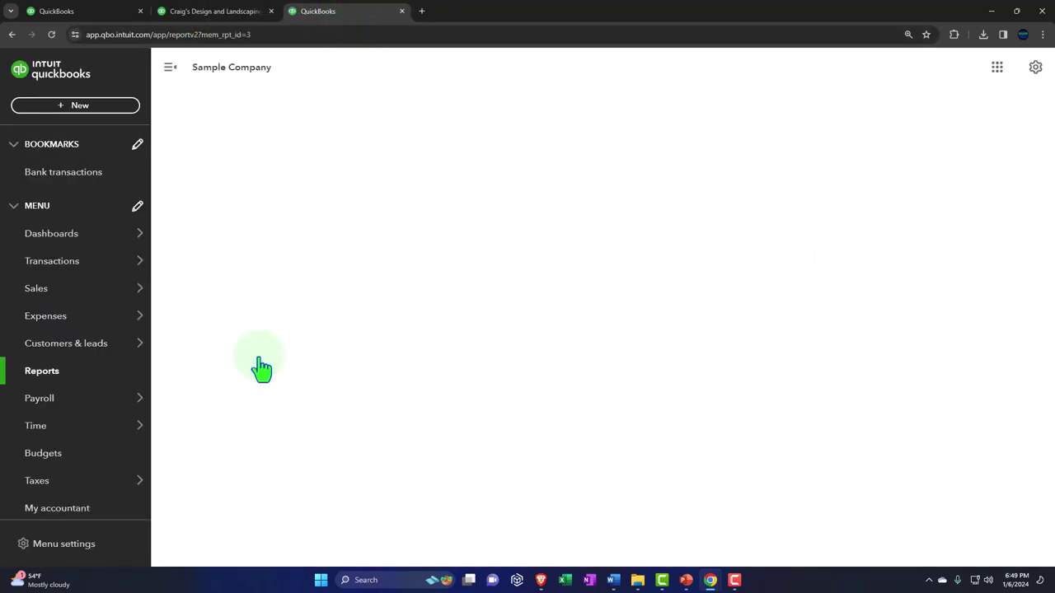
{"action": "scroll", "coordinate": [258, 349], "scroll_direction": "down", "scroll_amount": 2}
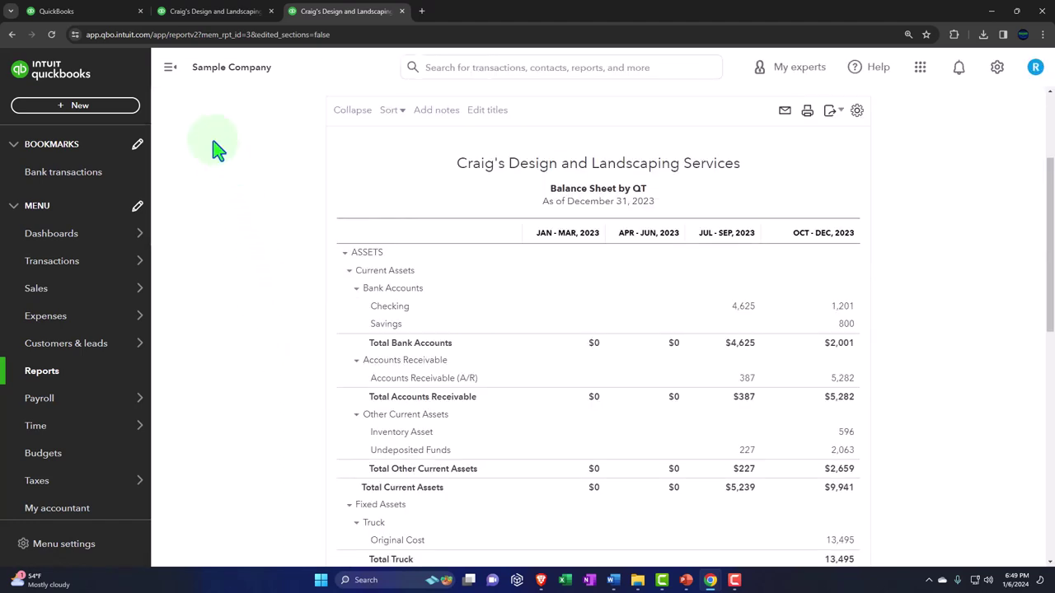
{"action": "left_click", "coordinate": [169, 69]}
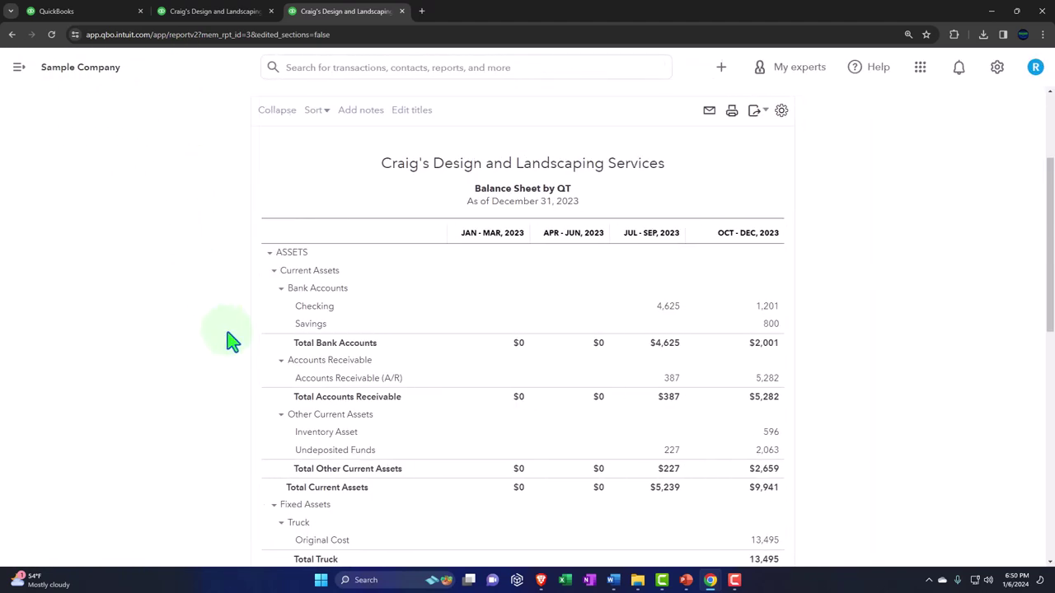
{"action": "scroll", "coordinate": [230, 340], "scroll_direction": "up", "scroll_amount": 2}
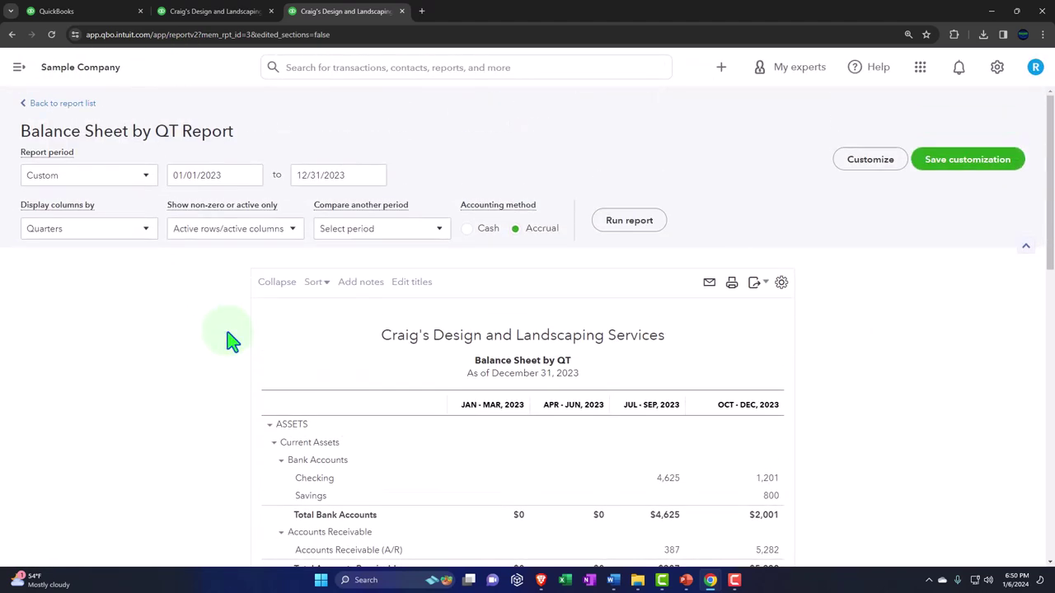
{"action": "left_click", "coordinate": [760, 283]}
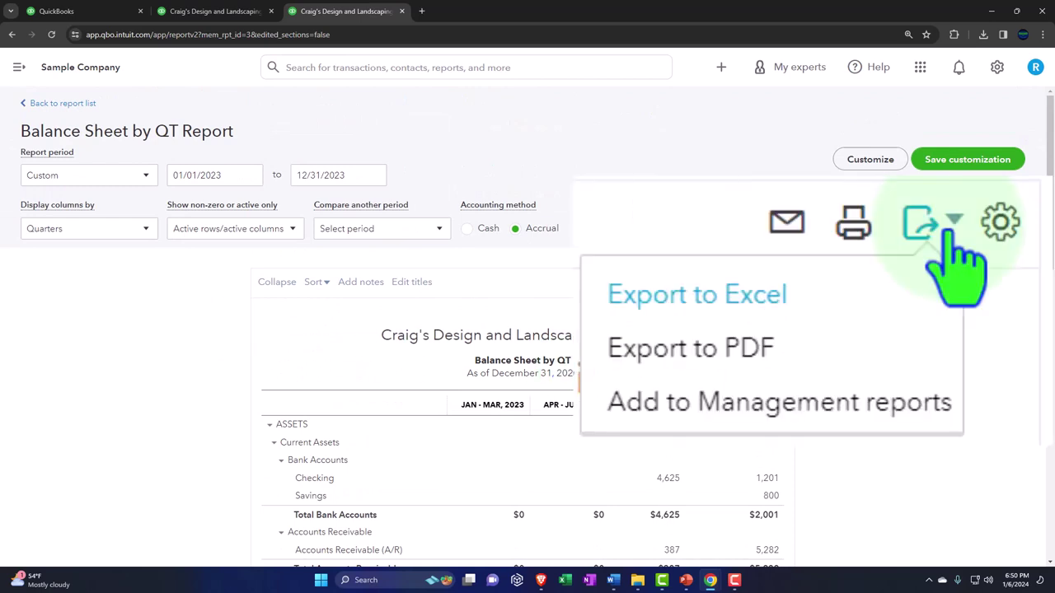
{"action": "left_click", "coordinate": [736, 310]}
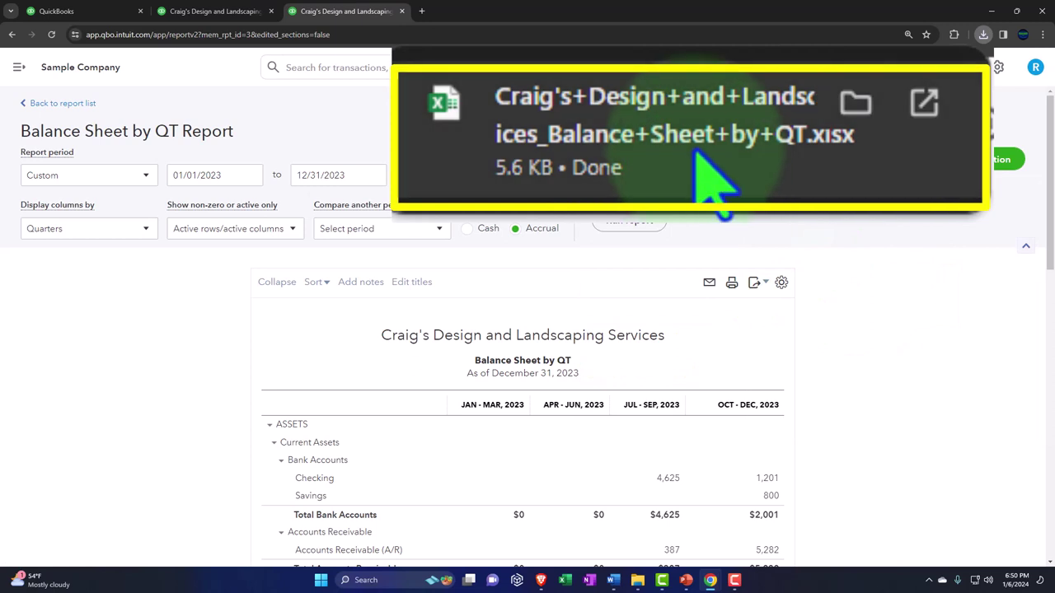
- Open the downloaded Balance Sheet by QT workbook for editing in Excel, and also open Month End Reporsts 12.31.23 from the QuickBooks Navigation folder
{"action": "left_click", "coordinate": [697, 152]}
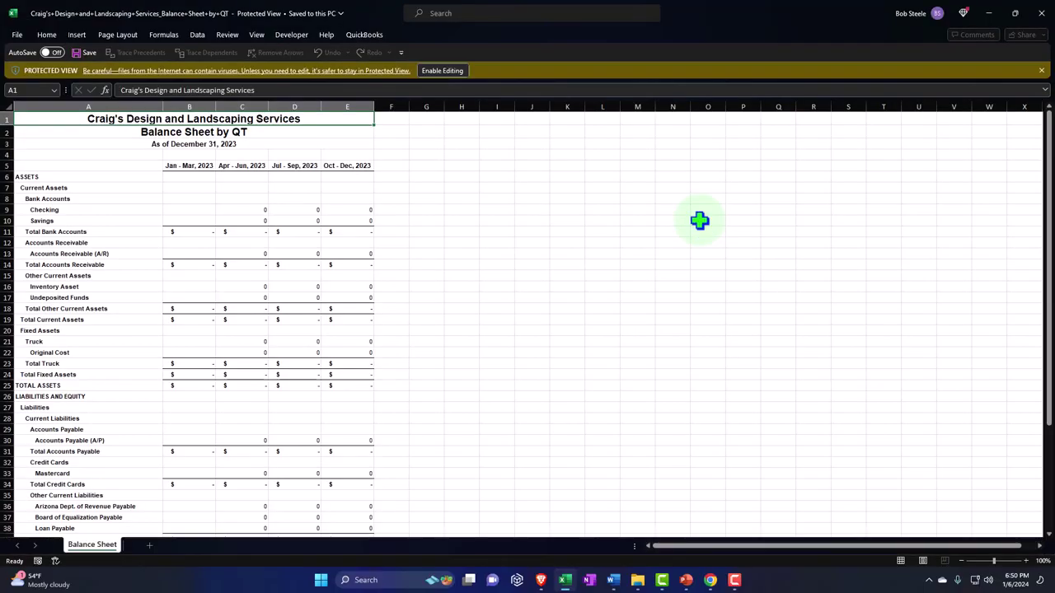
{"action": "left_click", "coordinate": [442, 71]}
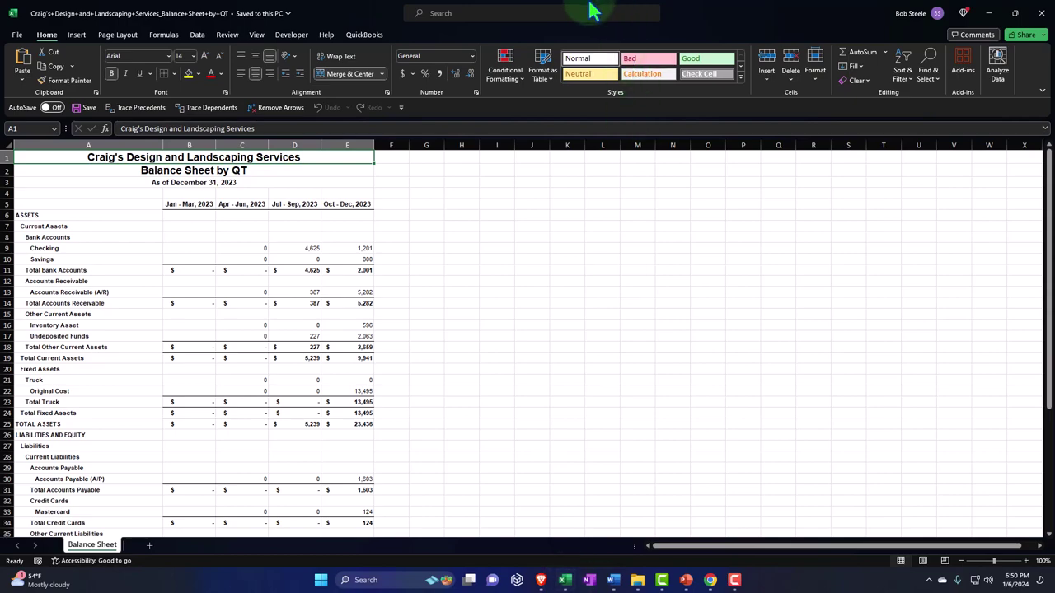
{"action": "left_click", "coordinate": [989, 14]}
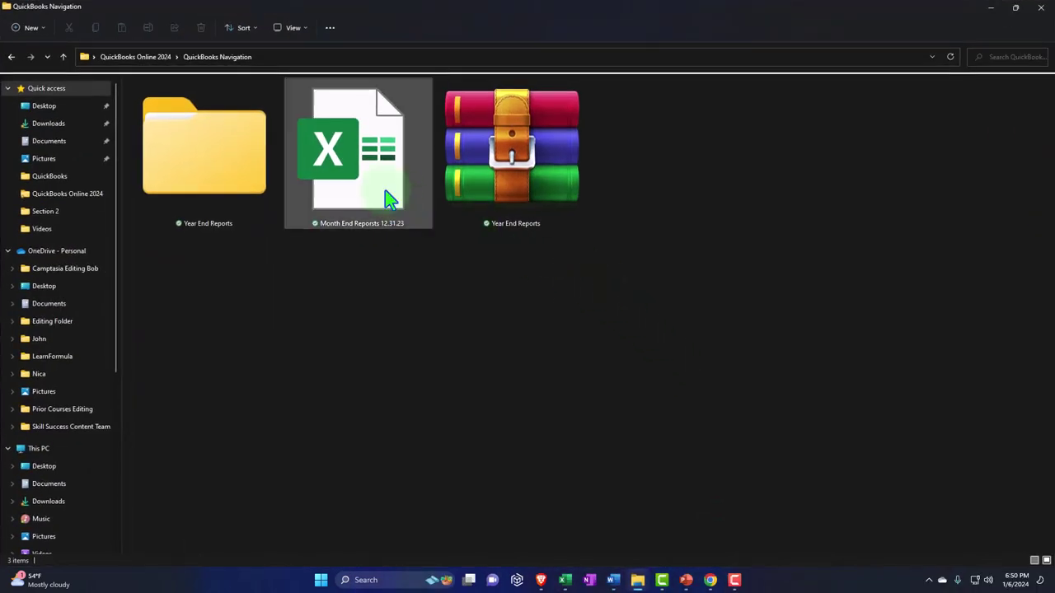
{"action": "double_click", "coordinate": [362, 183]}
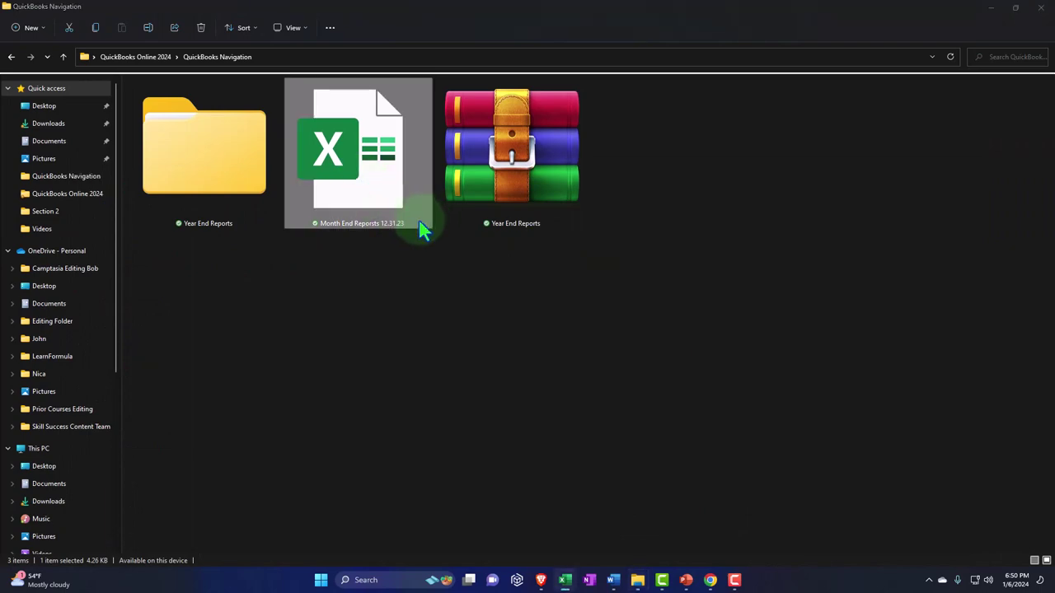
{"action": "left_click_drag", "start_coordinate": [989, 163], "coordinate": [471, 11]}
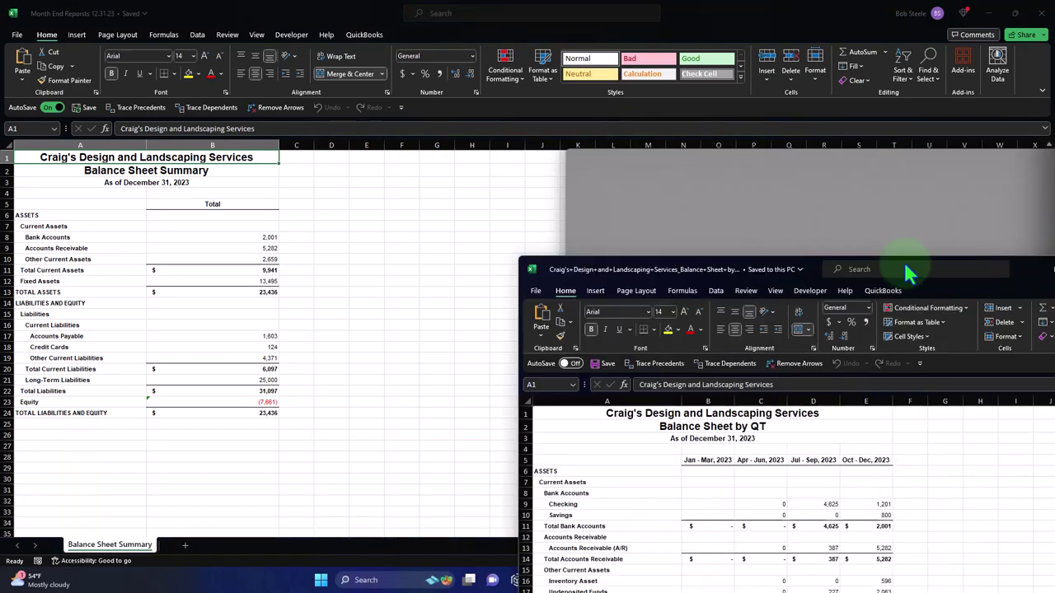
{"action": "left_click_drag", "start_coordinate": [843, 266], "coordinate": [483, 12]}
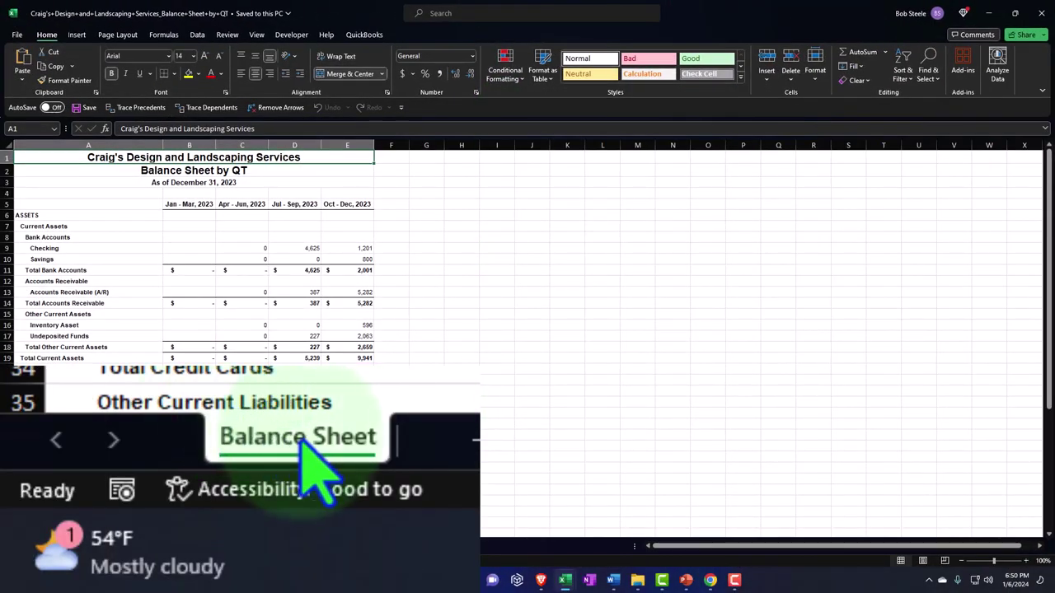
- Move the Balance Sheet worksheet from the Balance Sheet by QT workbook into Month End Reporsts 12.31.23.xlsx, placing it after Balance Sheet Summary
{"action": "right_click", "coordinate": [84, 546]}
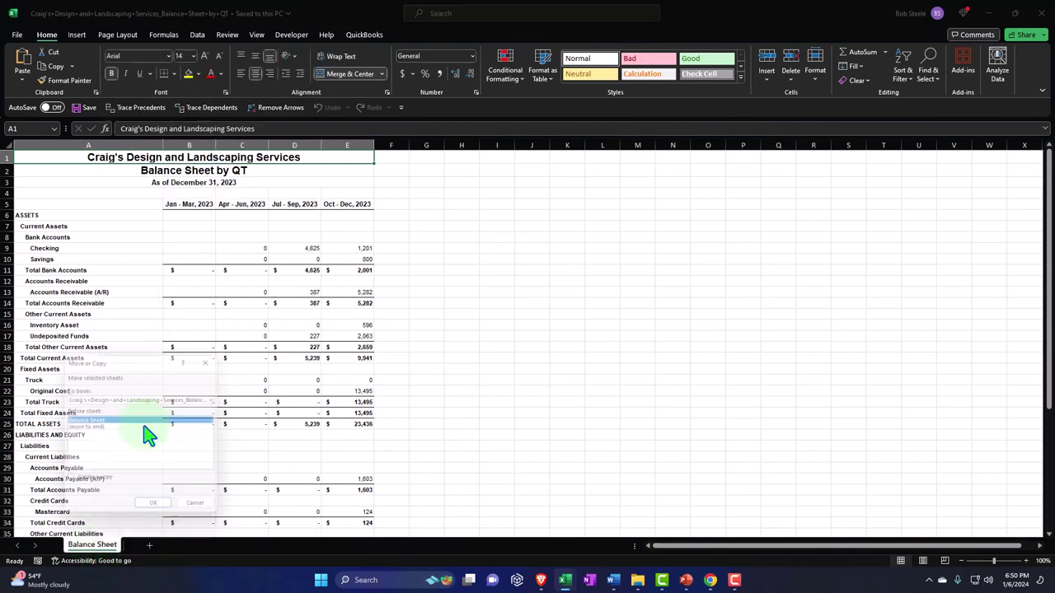
{"action": "left_click", "coordinate": [144, 428]}
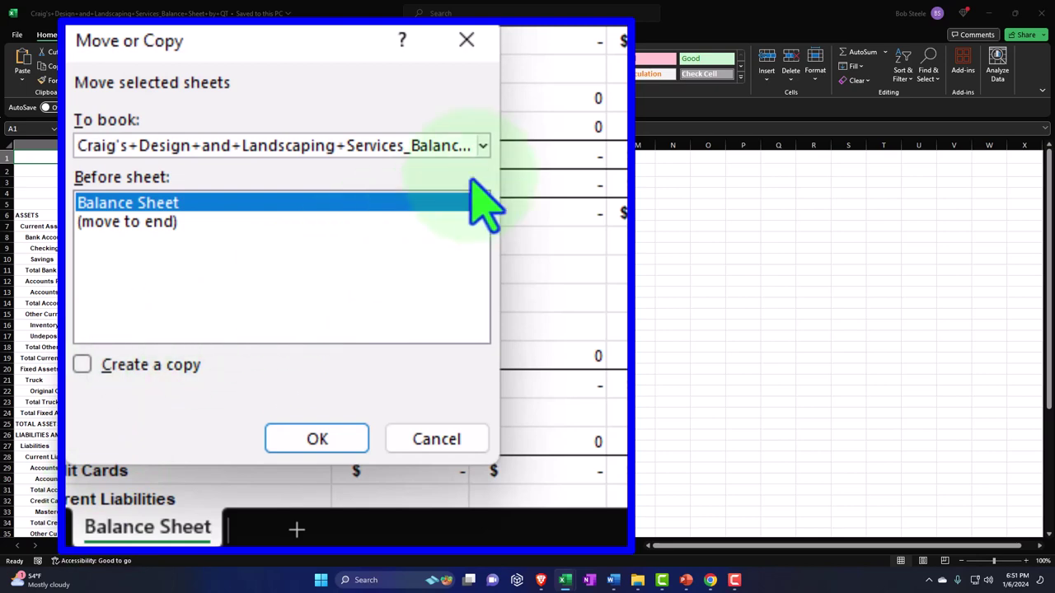
{"action": "left_click", "coordinate": [483, 145]}
{"action": "left_click", "coordinate": [483, 145]}
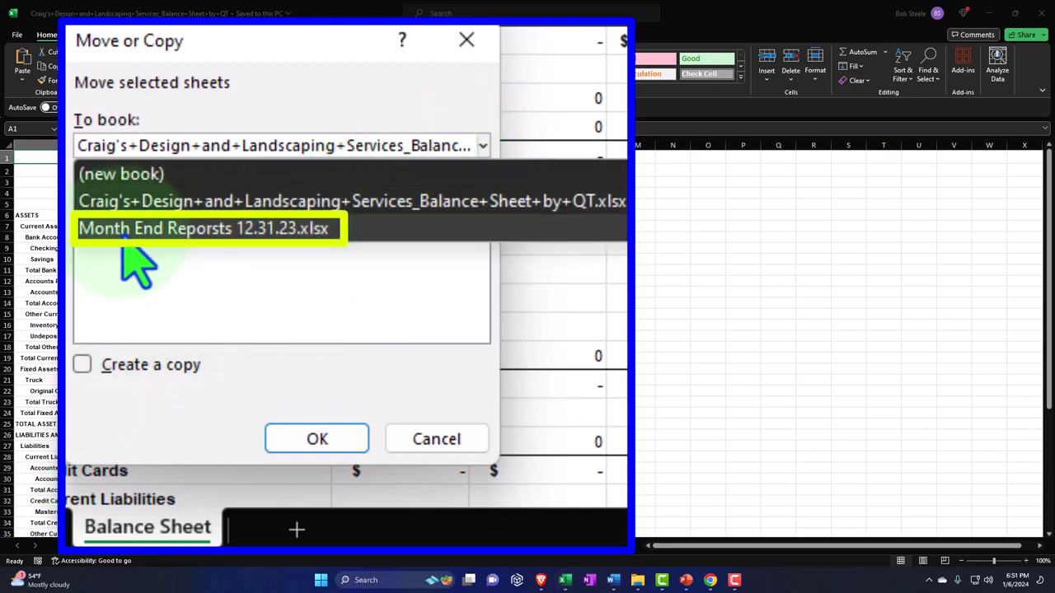
{"action": "left_click", "coordinate": [216, 236]}
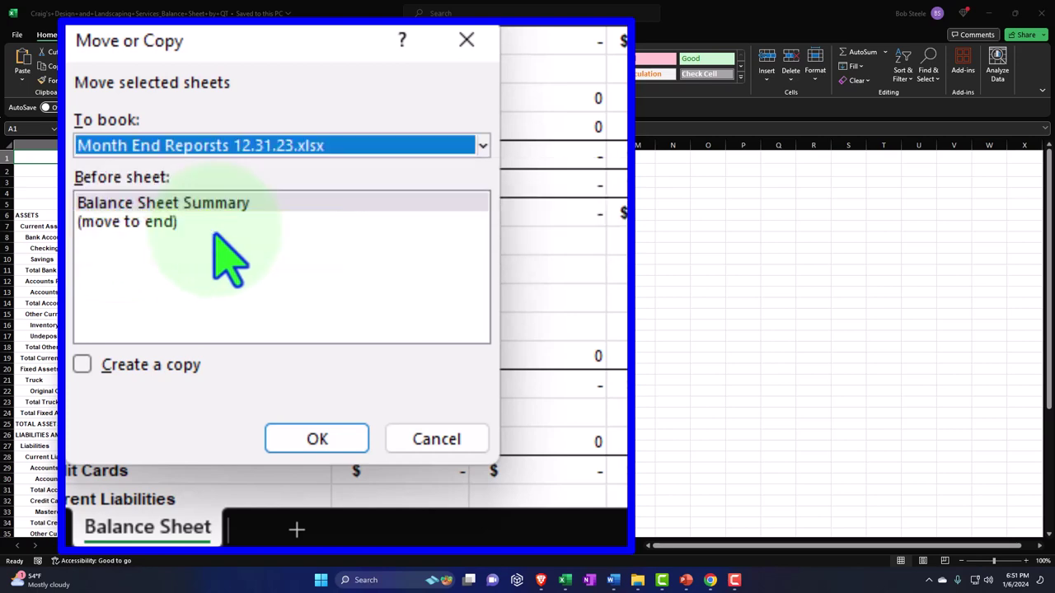
{"action": "left_click", "coordinate": [318, 438]}
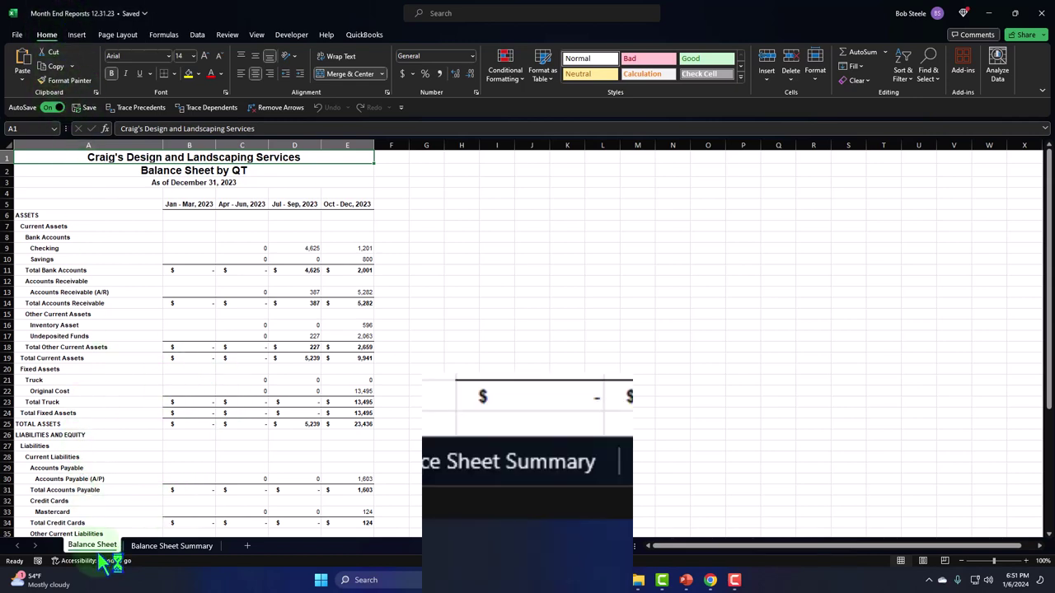
{"action": "left_click_drag", "start_coordinate": [289, 495], "coordinate": [643, 494]}
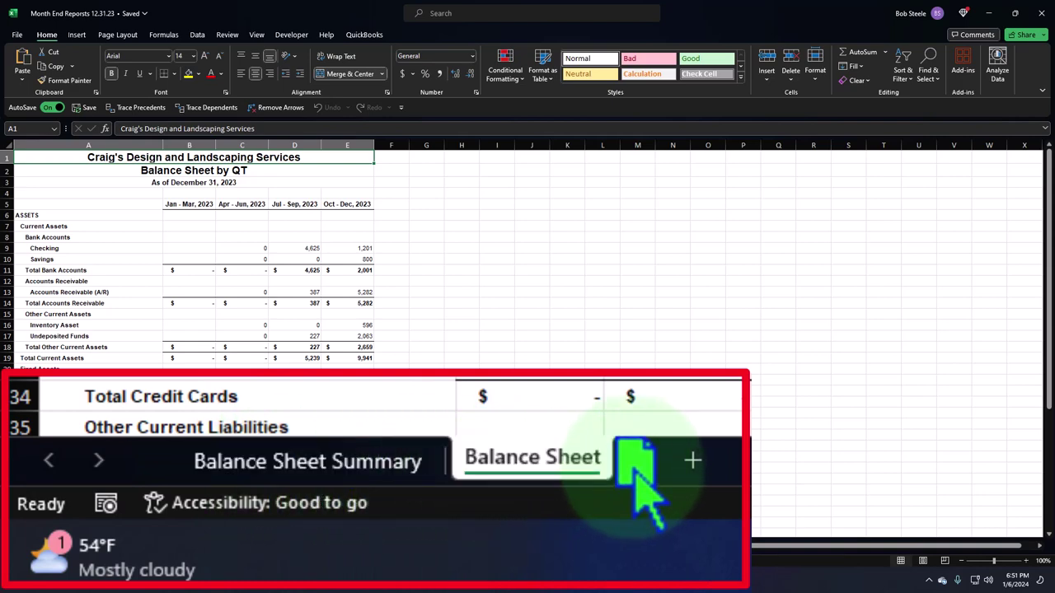
{"action": "left_click_drag", "start_coordinate": [635, 466], "coordinate": [631, 465]}
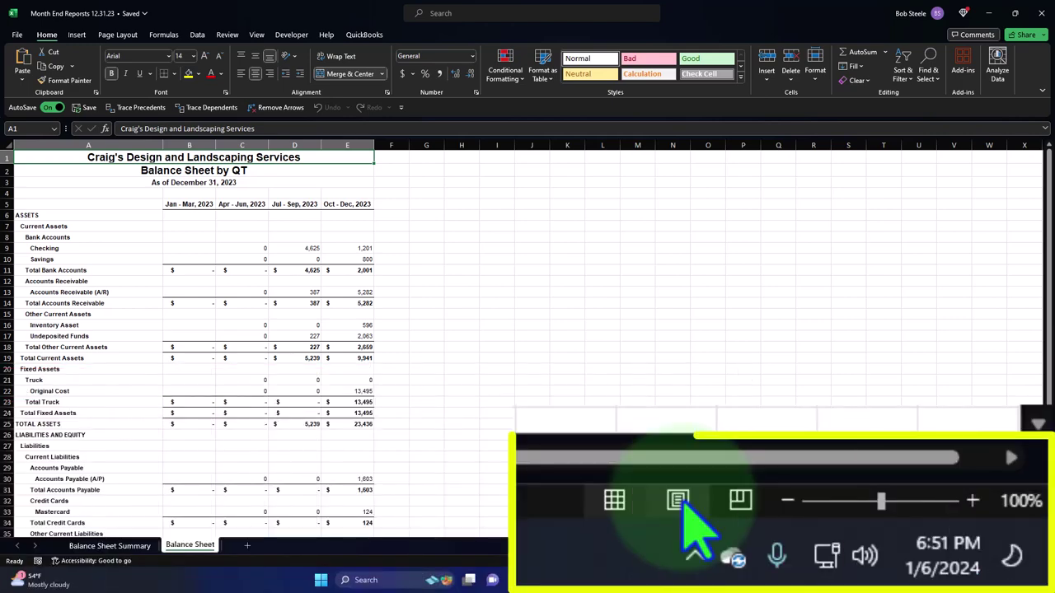
- Show the Balance Sheet worksheet's page breaks by switching to Page Layout view and back to Normal view
{"action": "left_click", "coordinate": [684, 502]}
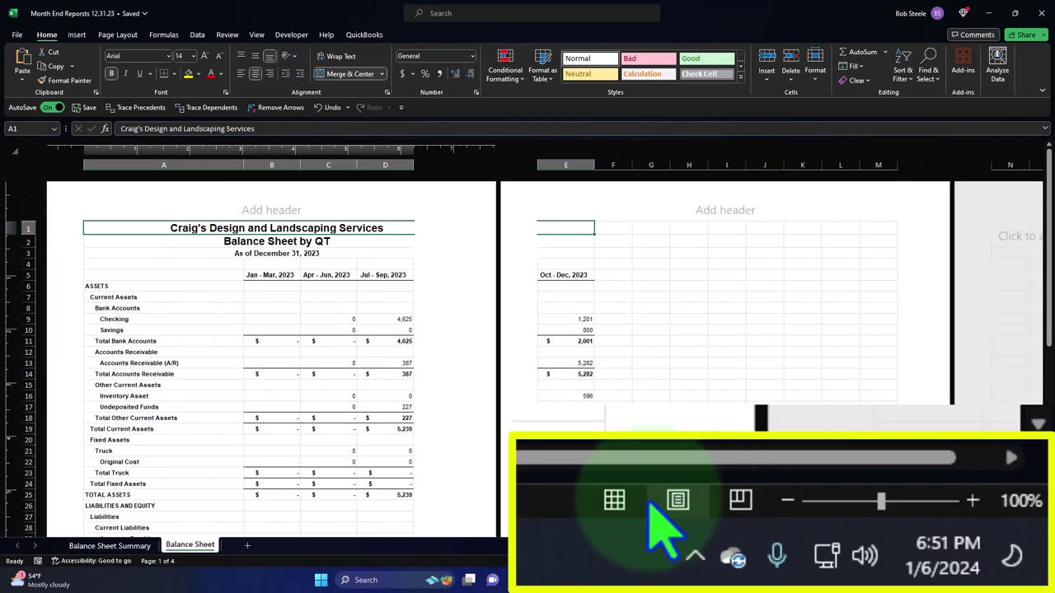
{"action": "left_click", "coordinate": [617, 503]}
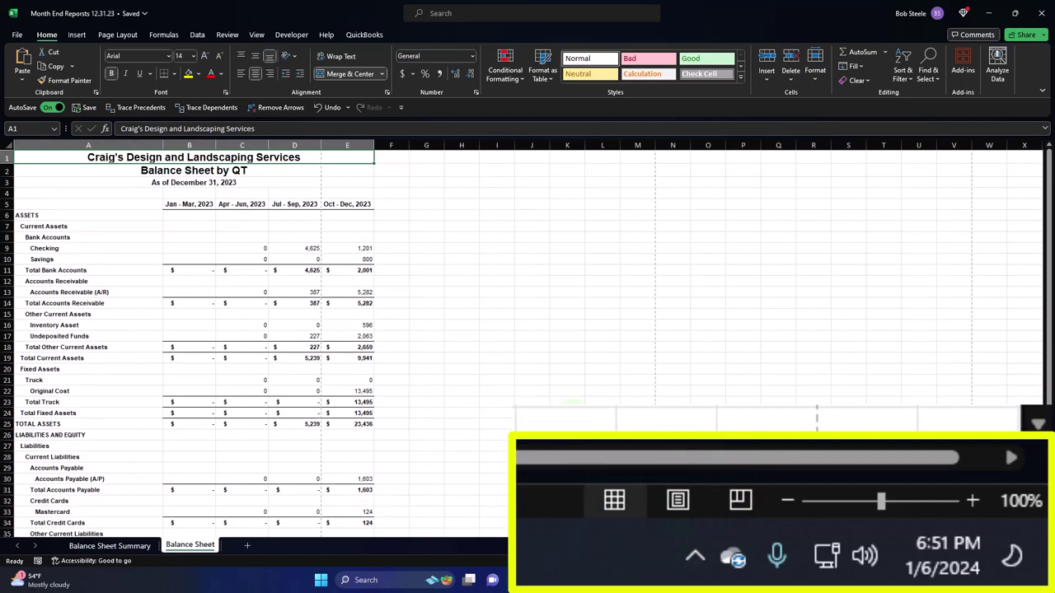
- Narrow column A of the Balance Sheet worksheet so columns A through E fit within one page width
{"action": "scroll", "coordinate": [274, 402], "scroll_direction": "up", "scroll_amount": 3}
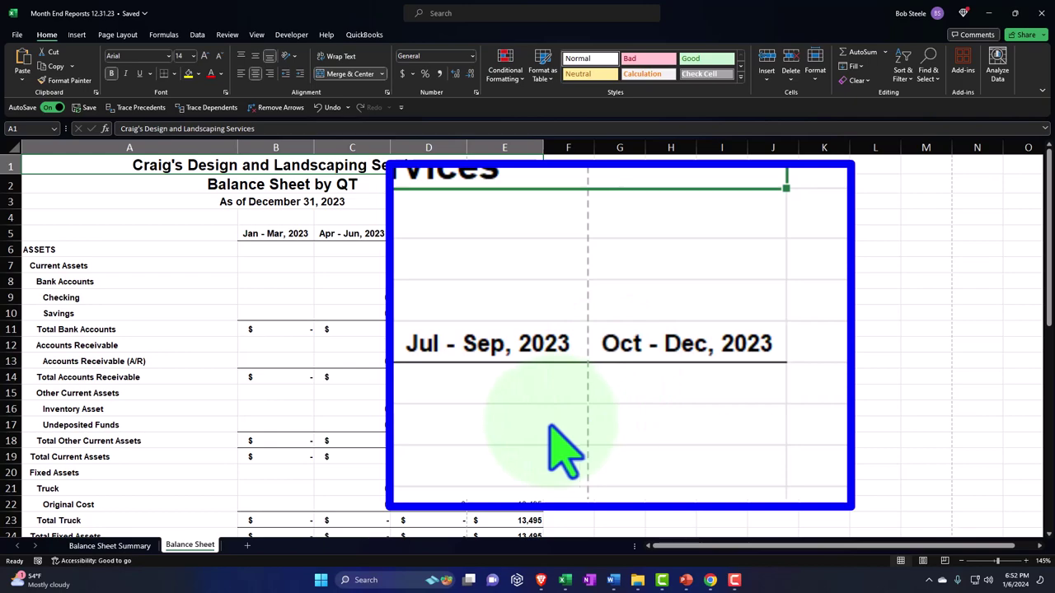
{"action": "scroll", "coordinate": [242, 313], "scroll_direction": "down", "scroll_amount": 3}
{"action": "scroll", "coordinate": [242, 319], "scroll_direction": "down", "scroll_amount": 10}
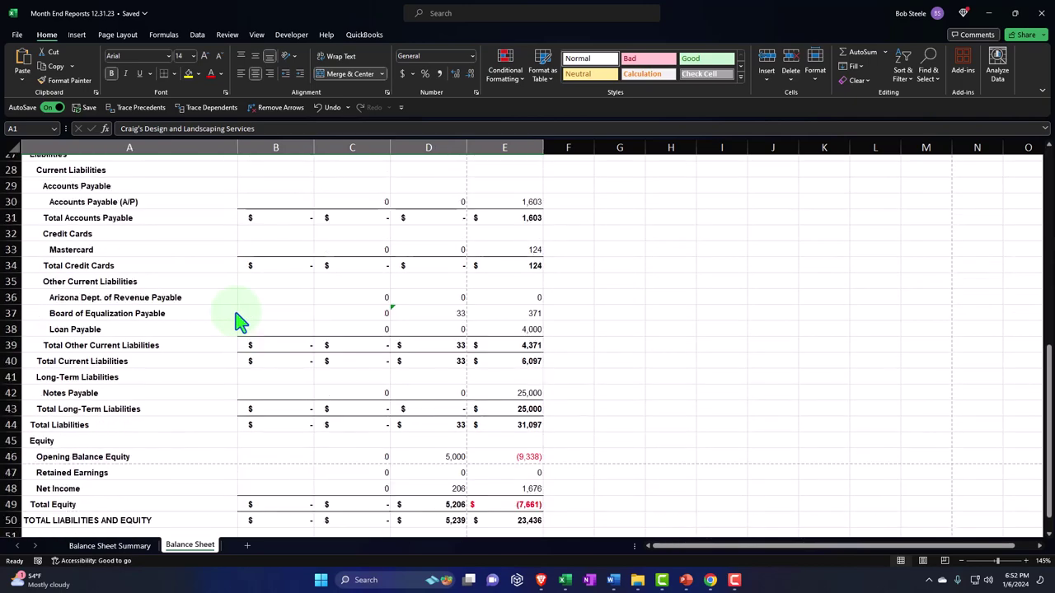
{"action": "scroll", "coordinate": [242, 320], "scroll_direction": "up", "scroll_amount": 13}
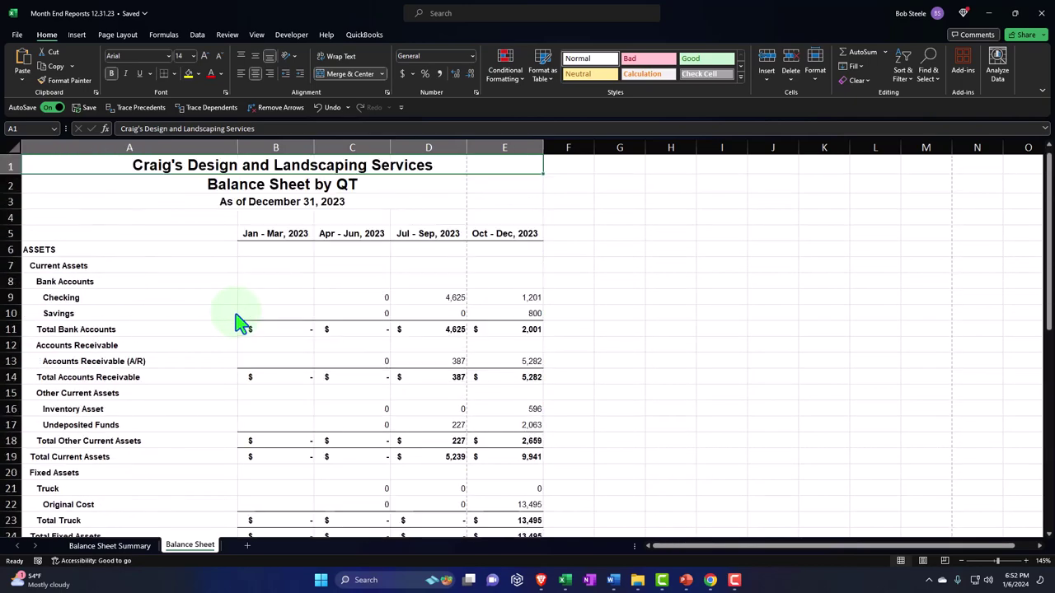
{"action": "left_click_drag", "start_coordinate": [237, 147], "coordinate": [209, 147]}
{"action": "scroll", "coordinate": [213, 284], "scroll_direction": "down", "scroll_amount": 9}
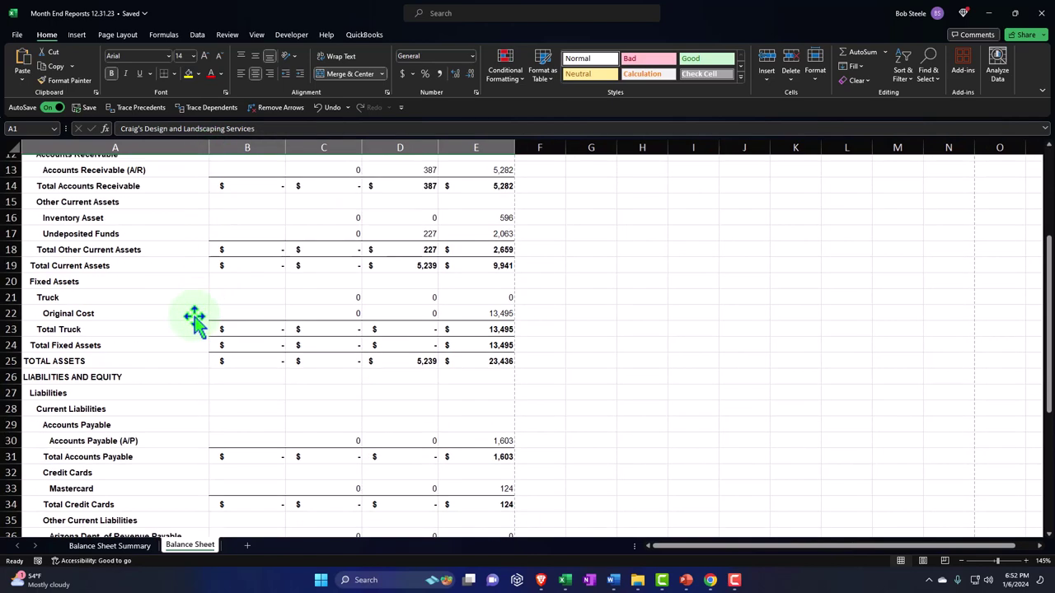
{"action": "scroll", "coordinate": [195, 317], "scroll_direction": "up", "scroll_amount": 9}
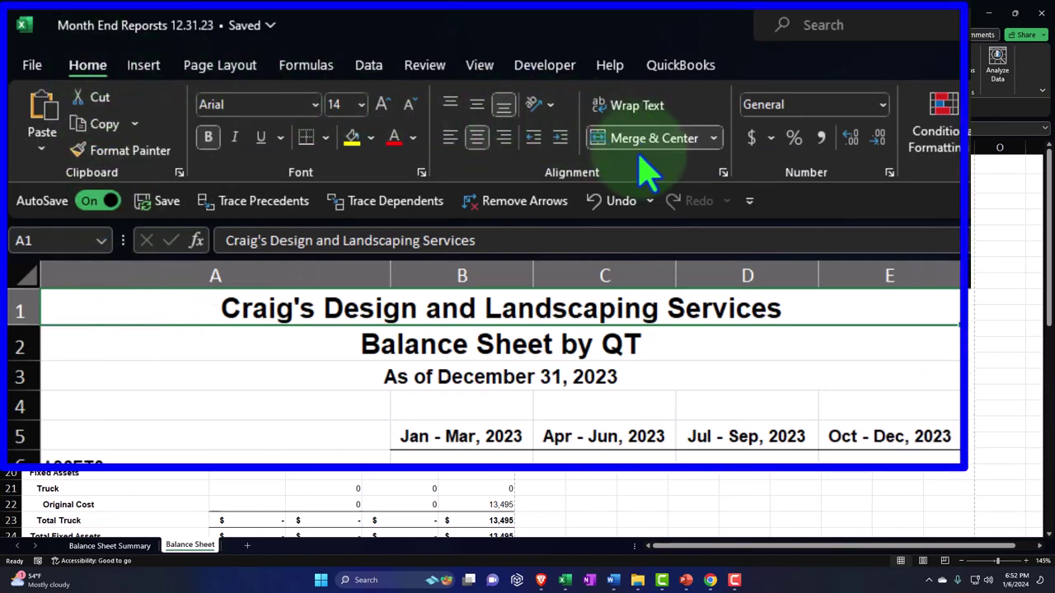
{"action": "left_click", "coordinate": [470, 278]}
{"action": "left_click", "coordinate": [617, 277]}
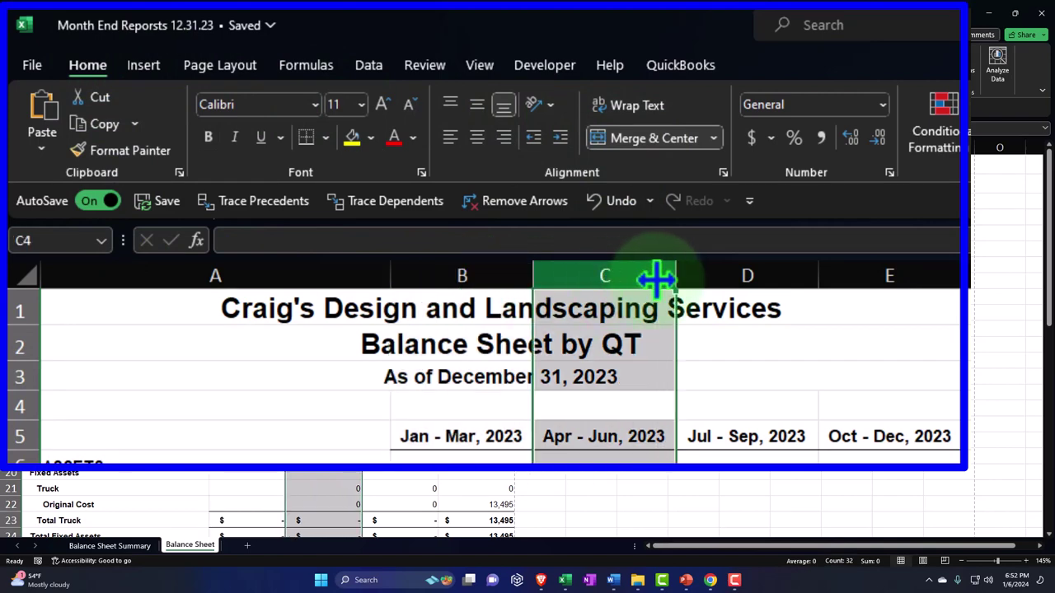
{"action": "left_click", "coordinate": [718, 278]}
{"action": "left_click", "coordinate": [866, 281]}
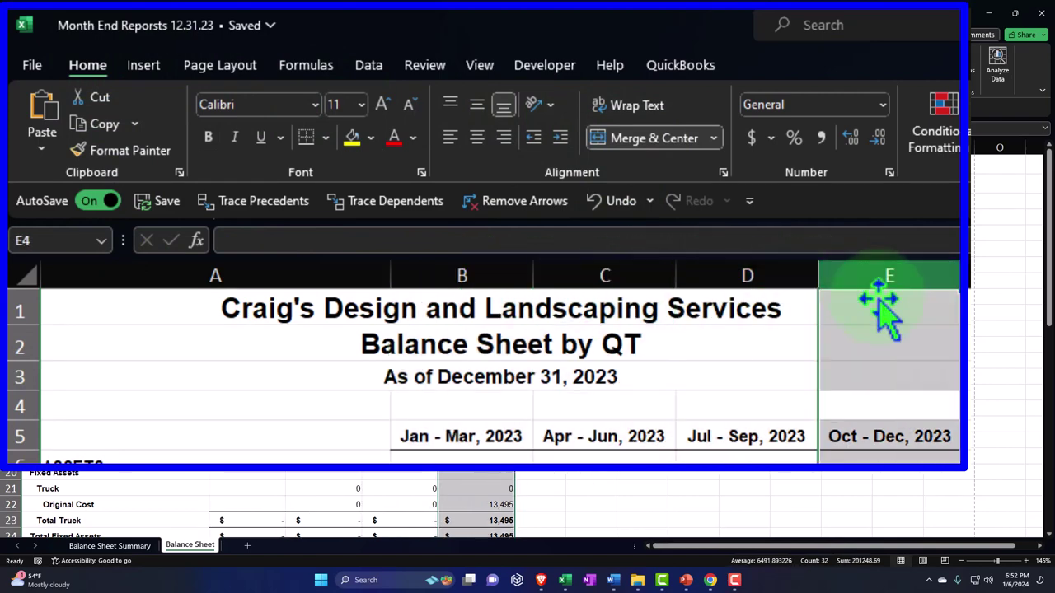
- Unmerge the three header rows holding the company name, report title and date in cells A1 to A3
{"action": "left_click", "coordinate": [809, 313]}
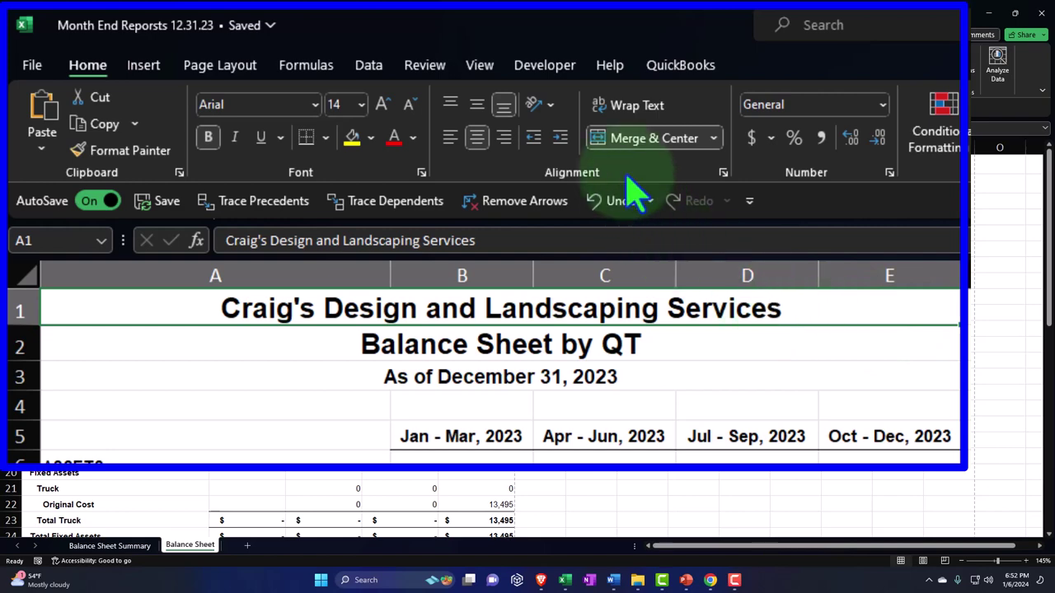
{"action": "left_click", "coordinate": [618, 146]}
{"action": "left_click", "coordinate": [282, 347]}
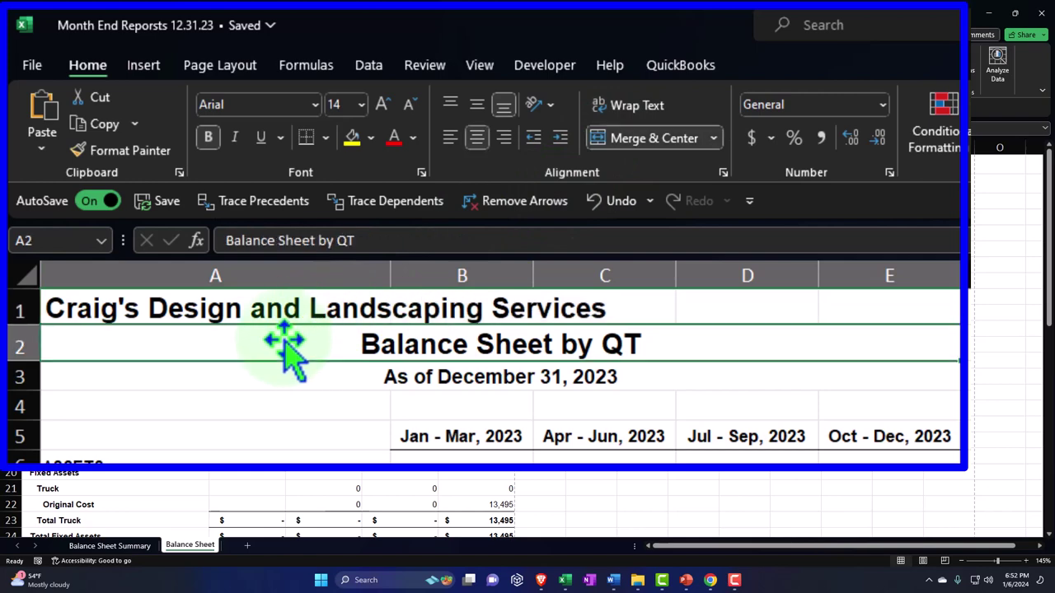
{"action": "left_click", "coordinate": [618, 147]}
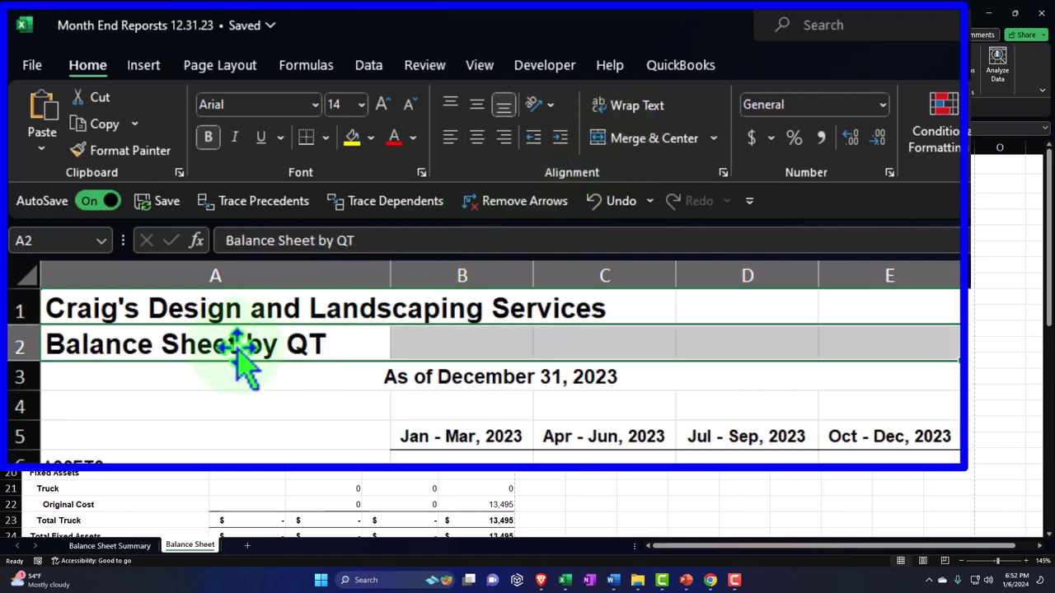
{"action": "left_click", "coordinate": [153, 376]}
{"action": "left_click", "coordinate": [659, 147]}
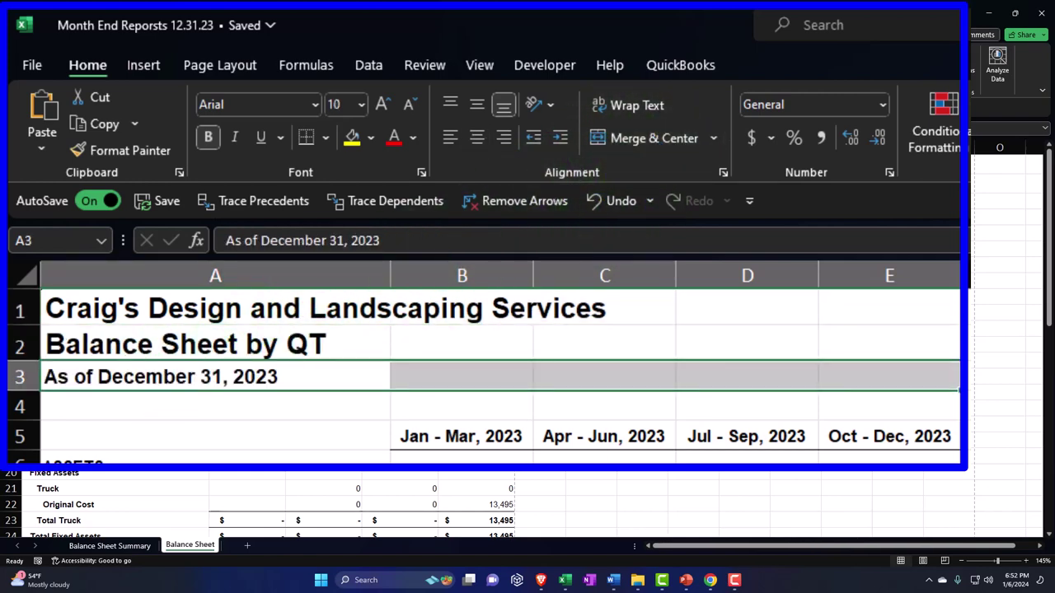
{"action": "key", "text": "Down"}
{"action": "key", "text": "Down"}
{"action": "key", "text": "Down"}
{"action": "key", "text": "Down"}
{"action": "key", "text": "Down"}
{"action": "key", "text": "Down"}
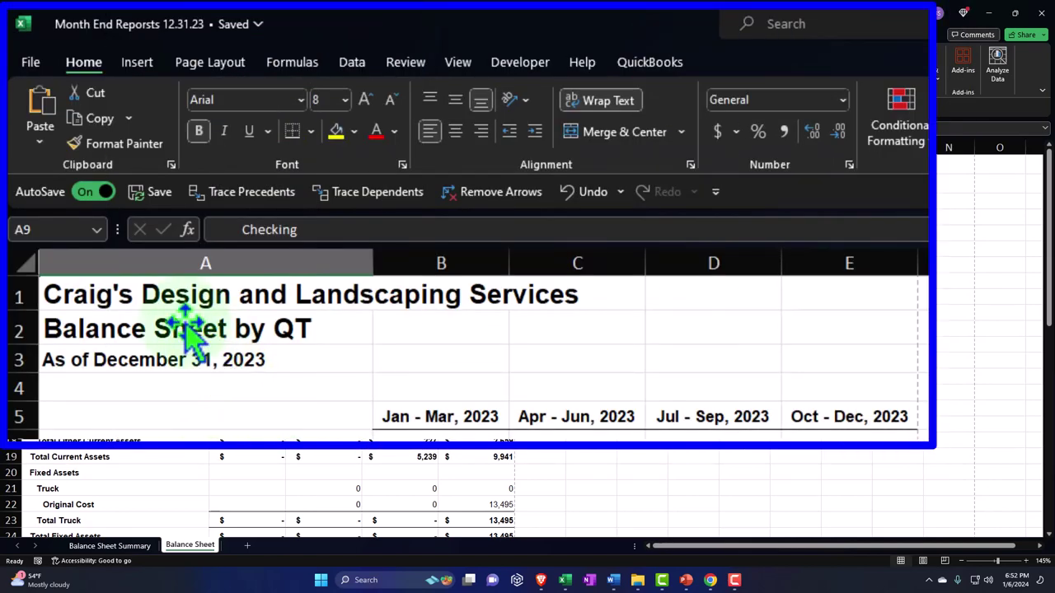
- Format the header range A1:E3 with a black fill and white font
{"action": "left_click_drag", "start_coordinate": [146, 296], "coordinate": [840, 370]}
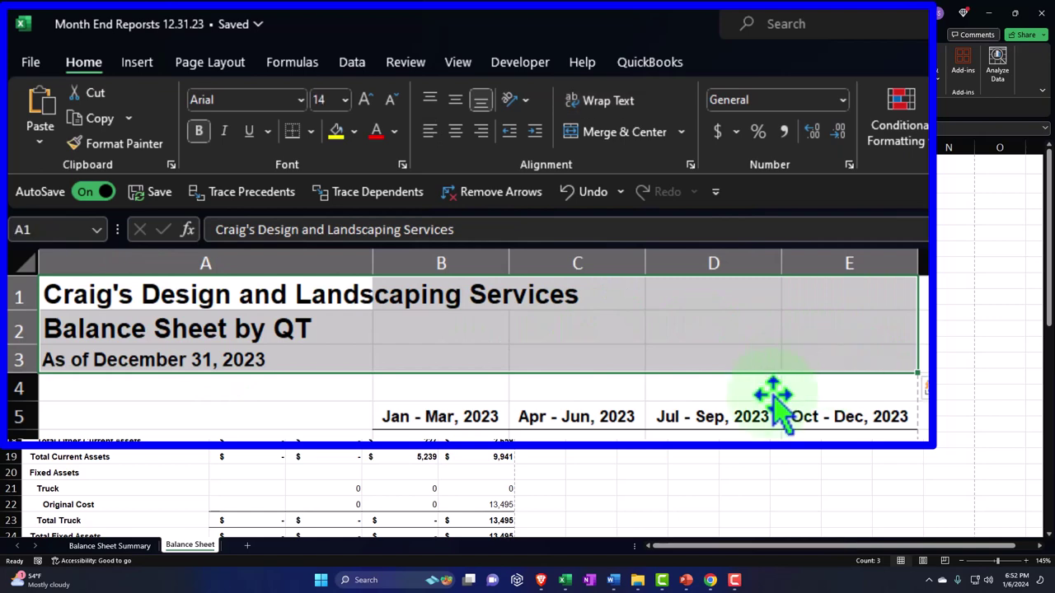
{"action": "left_click", "coordinate": [353, 132]}
{"action": "left_click", "coordinate": [351, 182]}
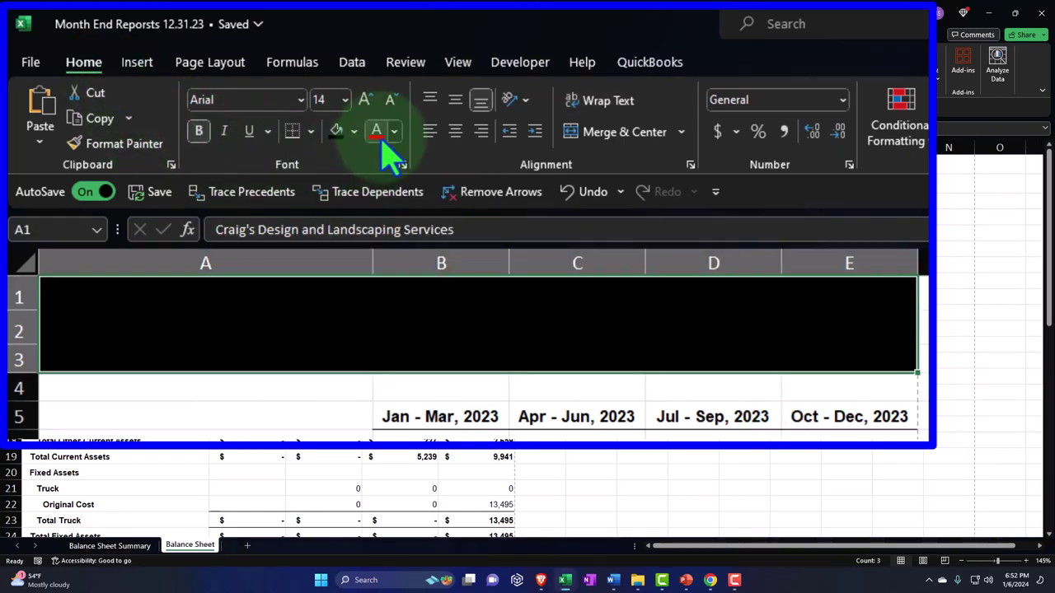
{"action": "left_click", "coordinate": [395, 132]}
{"action": "left_click", "coordinate": [375, 212]}
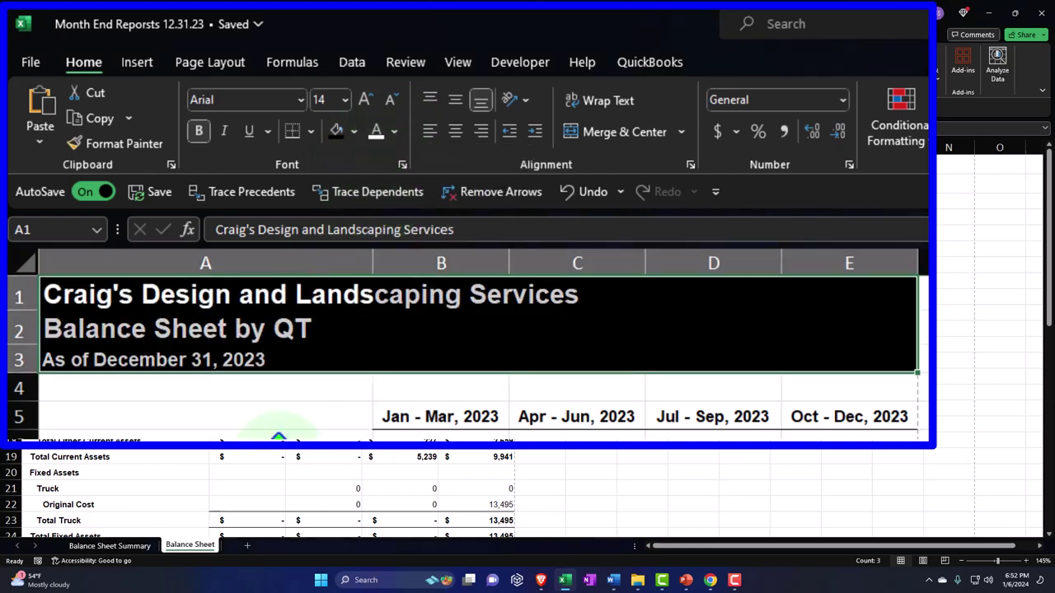
{"action": "left_click", "coordinate": [278, 432]}
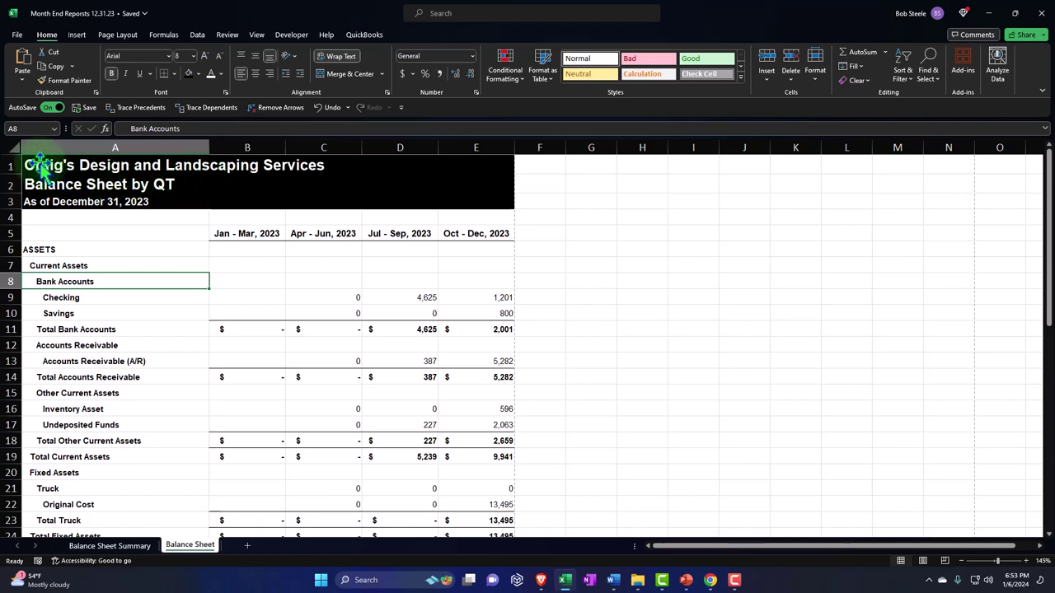
- Change the font of the header text in A1:A3 to ADLaM Display
{"action": "left_click_drag", "start_coordinate": [39, 164], "coordinate": [46, 207]}
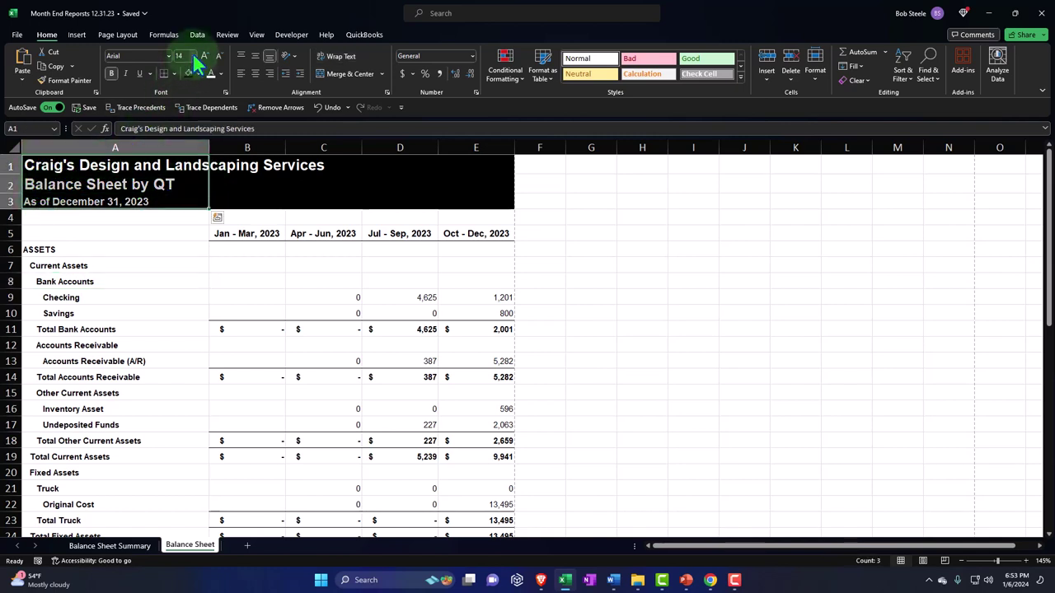
{"action": "left_click", "coordinate": [170, 56]}
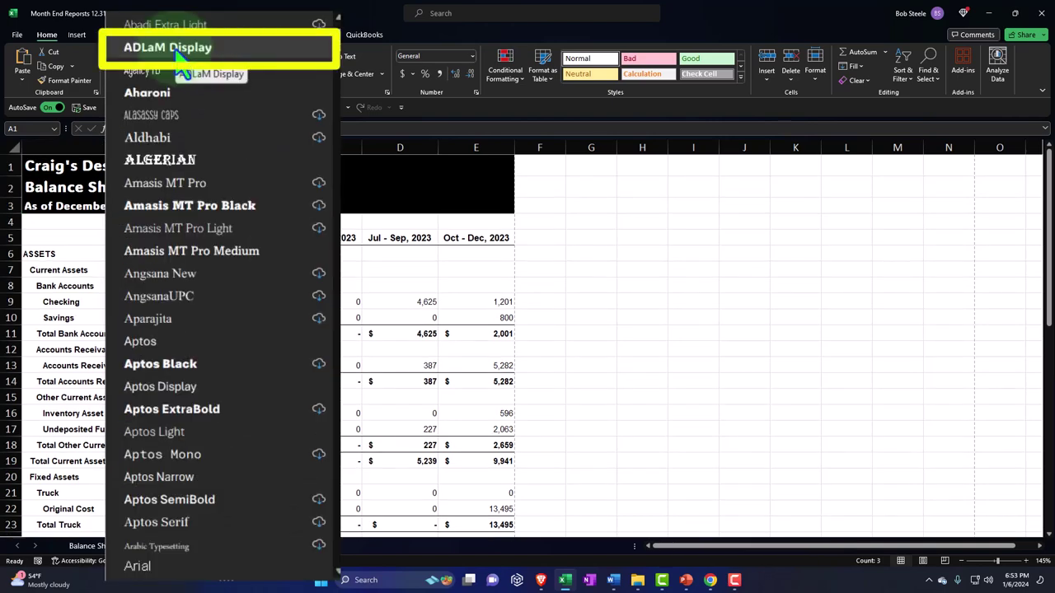
{"action": "left_click", "coordinate": [175, 51]}
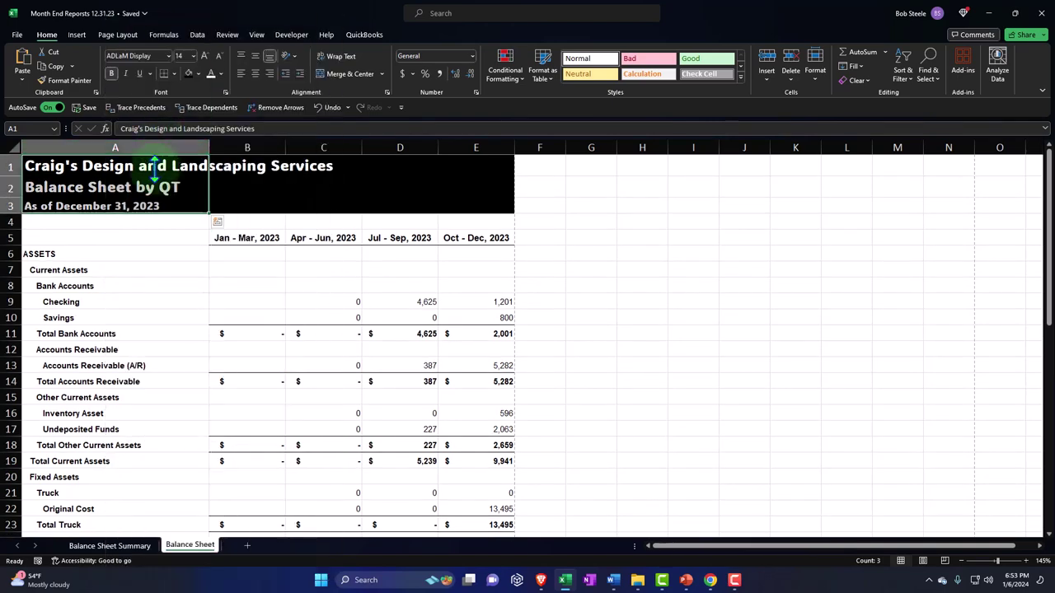
{"action": "left_click", "coordinate": [146, 240]}
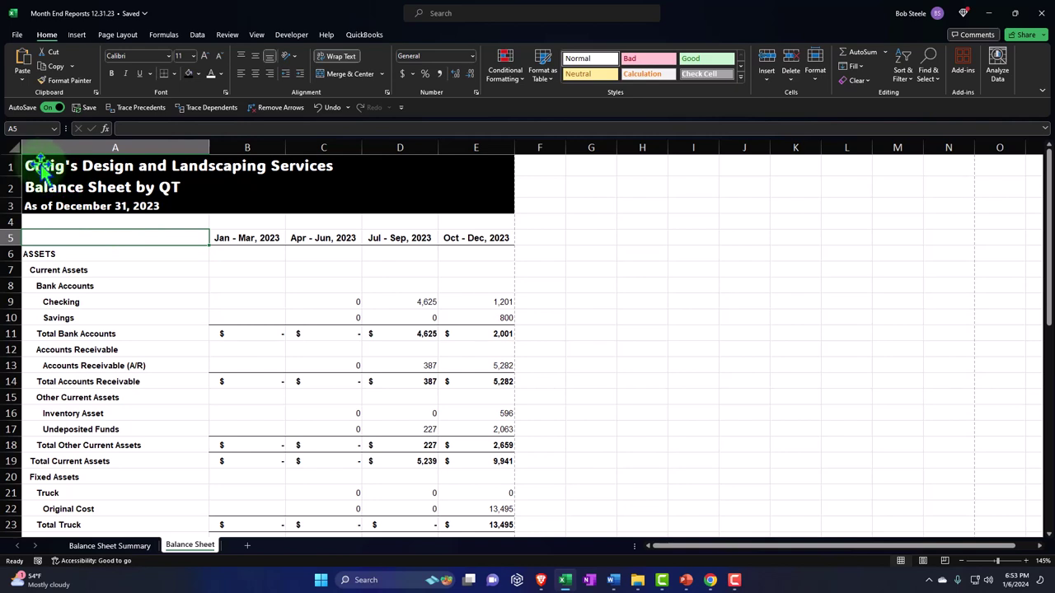
- Set the horizontal alignment of the company name in A1:E1 to Center Across Selection
{"action": "left_click_drag", "start_coordinate": [40, 164], "coordinate": [474, 164]}
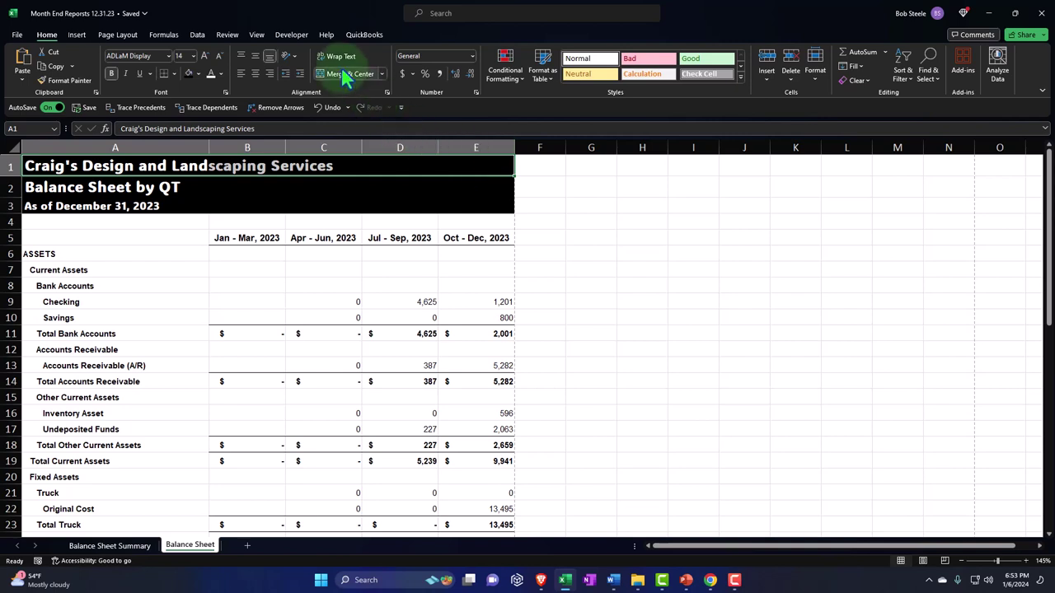
{"action": "right_click", "coordinate": [159, 165]}
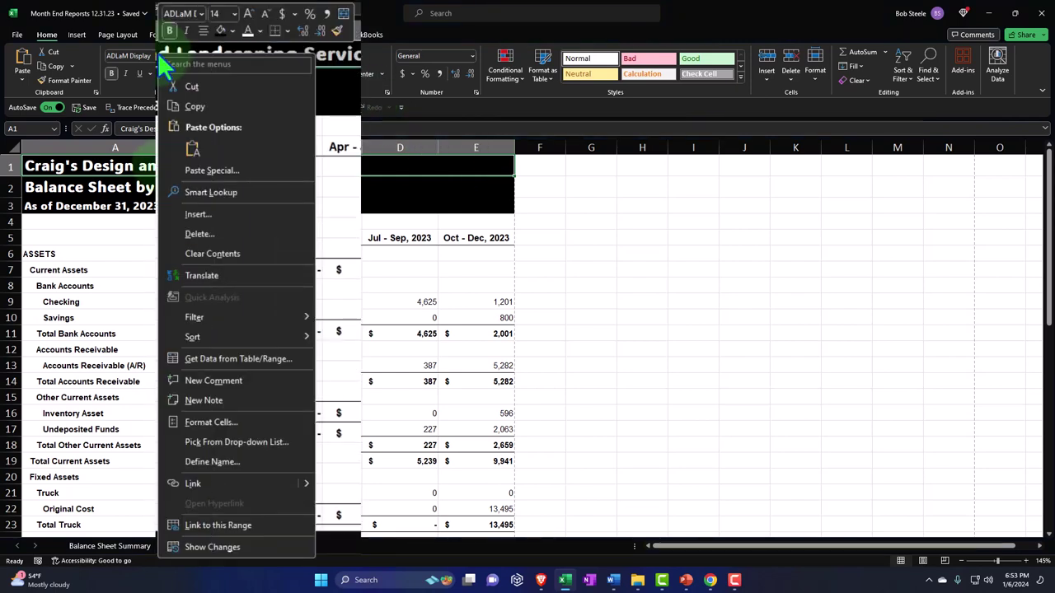
{"action": "left_click", "coordinate": [231, 426]}
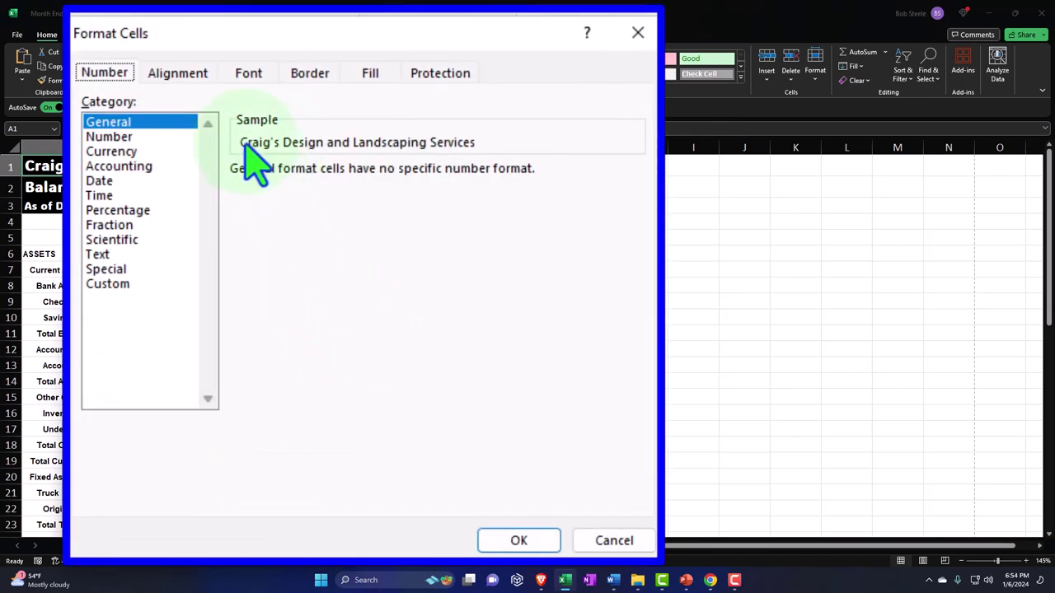
{"action": "left_click", "coordinate": [185, 73]}
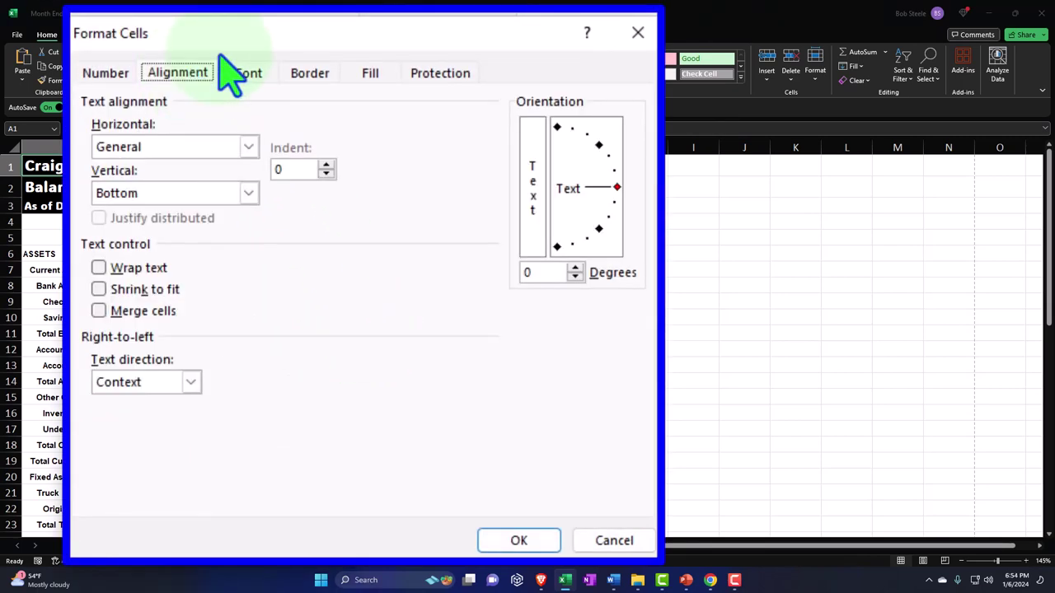
{"action": "left_click", "coordinate": [248, 147]}
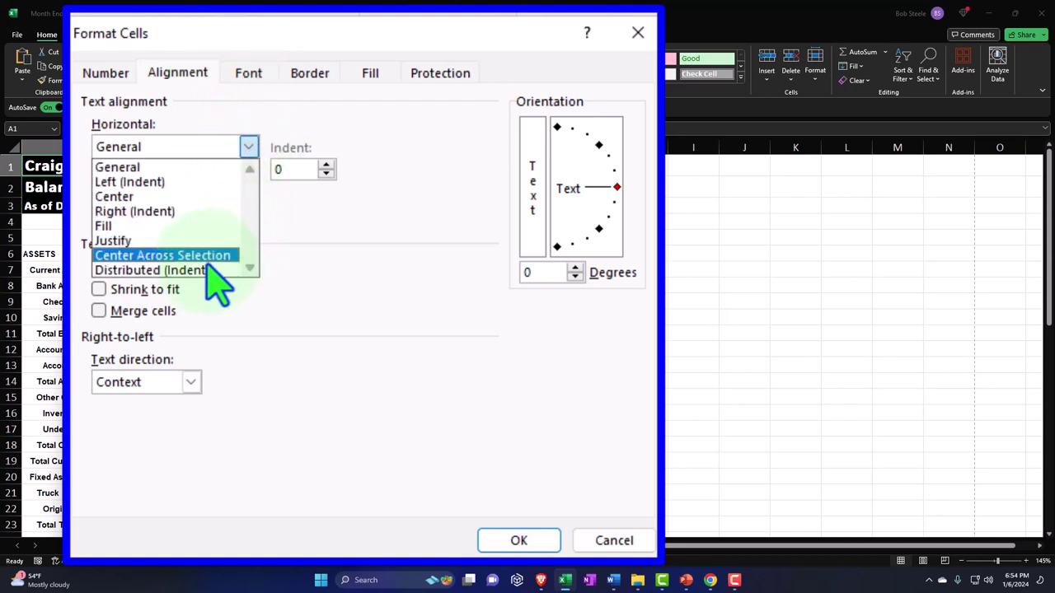
{"action": "left_click", "coordinate": [171, 259]}
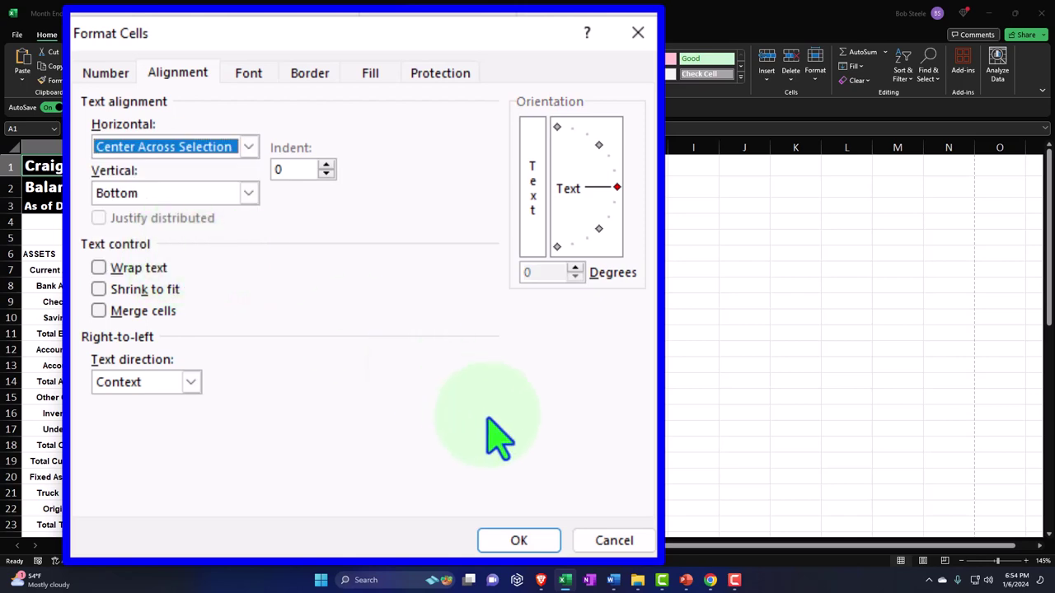
{"action": "left_click", "coordinate": [518, 540]}
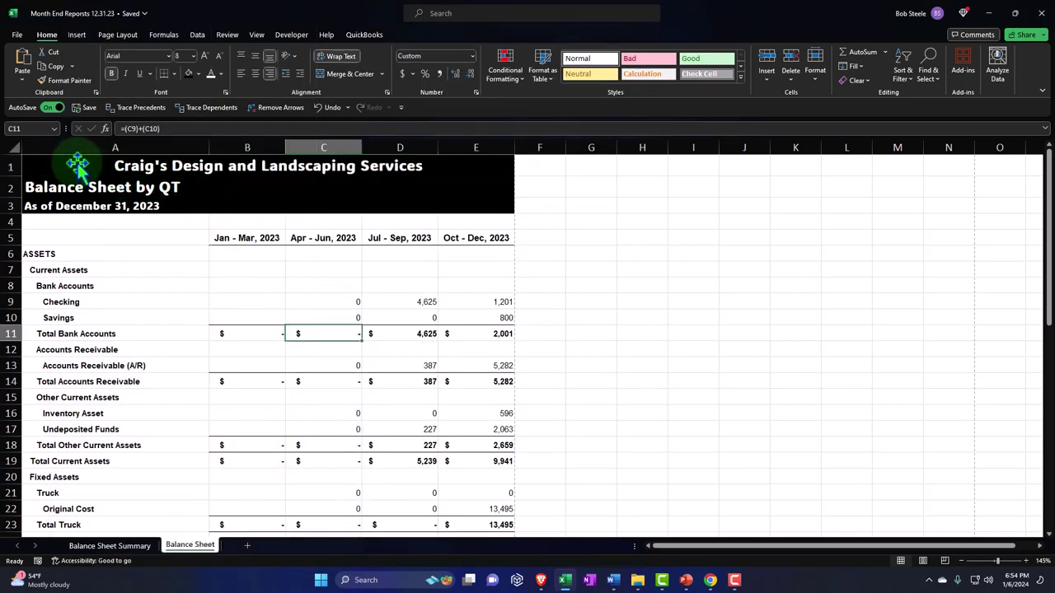
- Set the horizontal alignment of the report title in A2:E2 to Center Across Selection
{"action": "left_click_drag", "start_coordinate": [84, 165], "coordinate": [471, 171]}
{"action": "left_click_drag", "start_coordinate": [71, 187], "coordinate": [493, 192]}
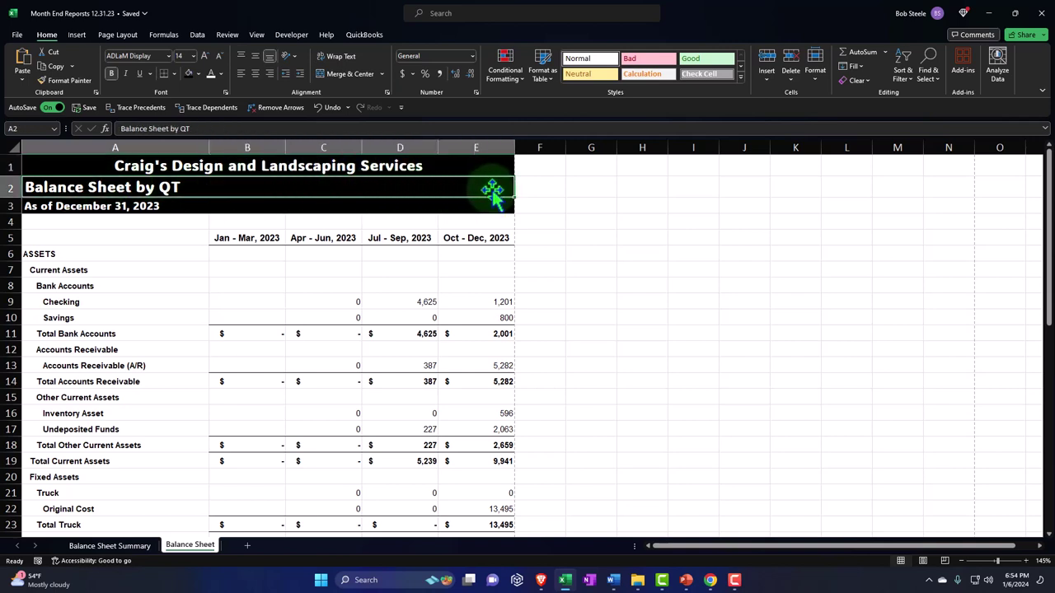
{"action": "right_click", "coordinate": [162, 189]}
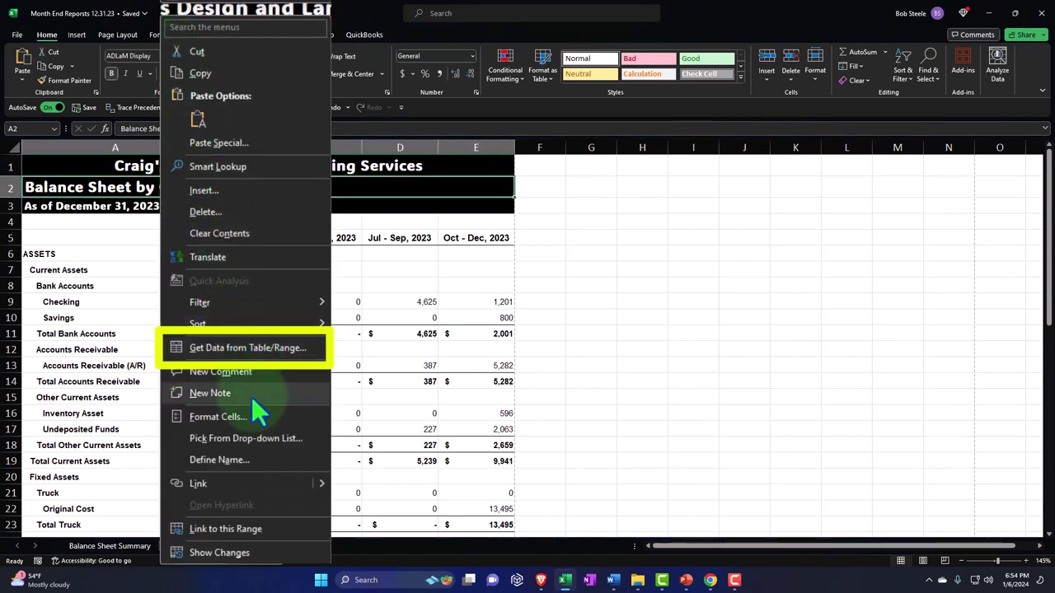
{"action": "left_click", "coordinate": [235, 417]}
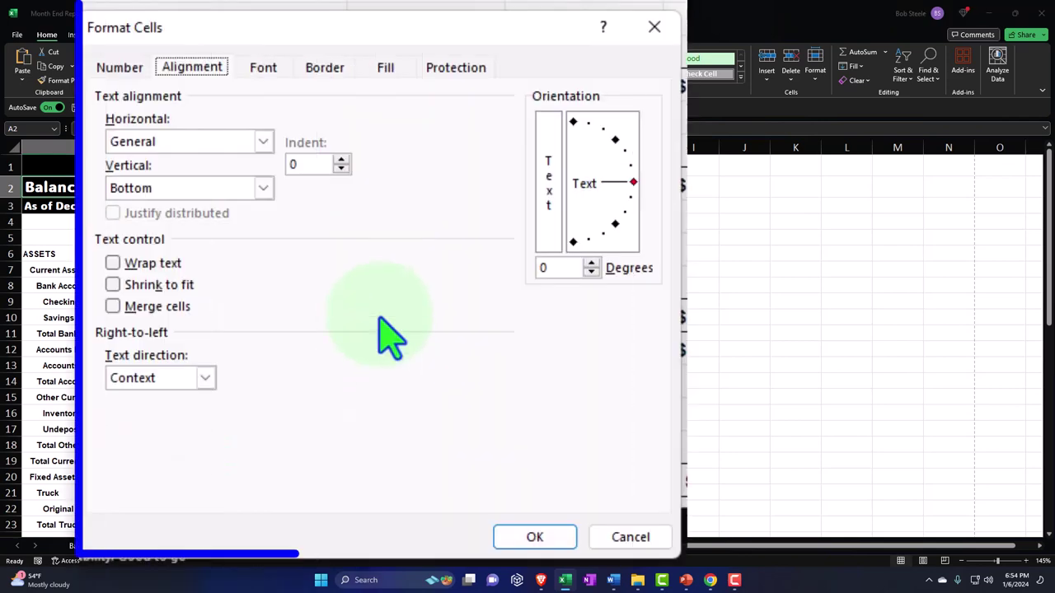
{"action": "left_click", "coordinate": [262, 142]}
{"action": "left_click", "coordinate": [239, 250]}
{"action": "left_click", "coordinate": [543, 537]}
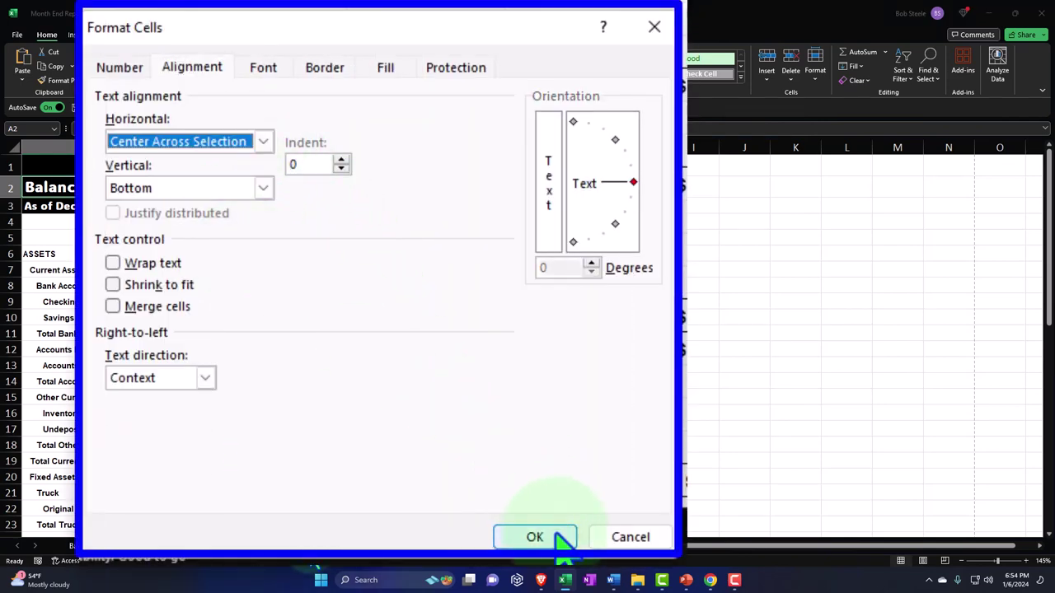
- Set the horizontal alignment of the date line in A3:E3 to Center Across Selection
{"action": "left_click_drag", "start_coordinate": [37, 207], "coordinate": [486, 218]}
{"action": "right_click", "coordinate": [486, 218]}
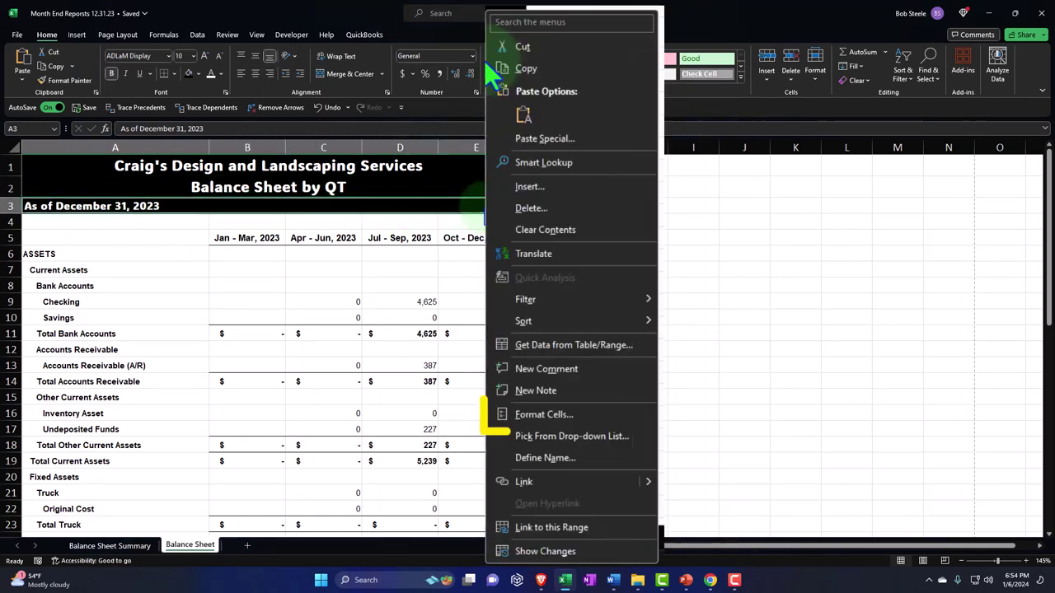
{"action": "left_click", "coordinate": [557, 416]}
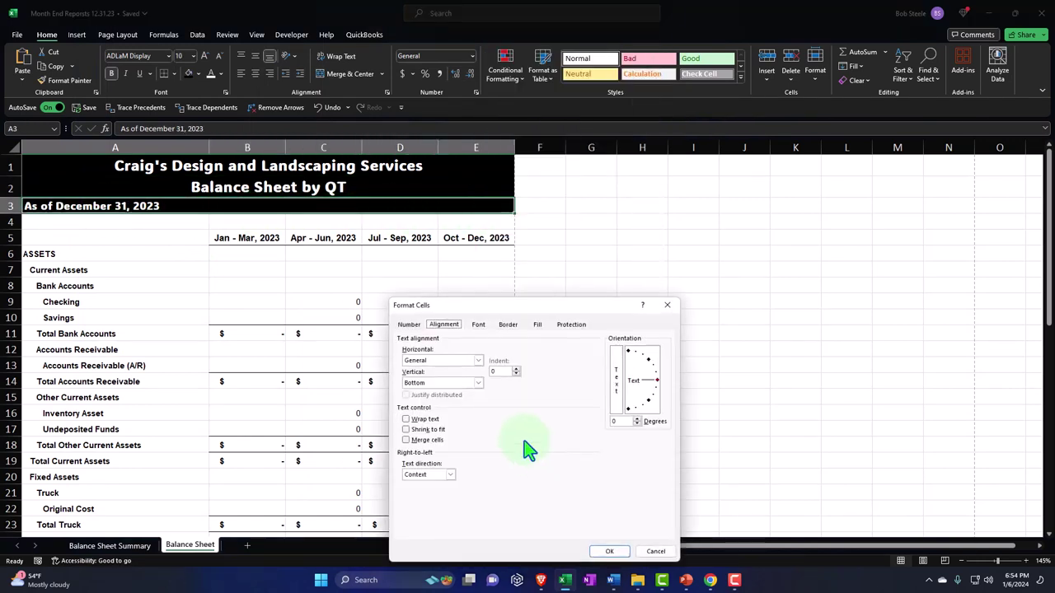
{"action": "left_click", "coordinate": [483, 364]}
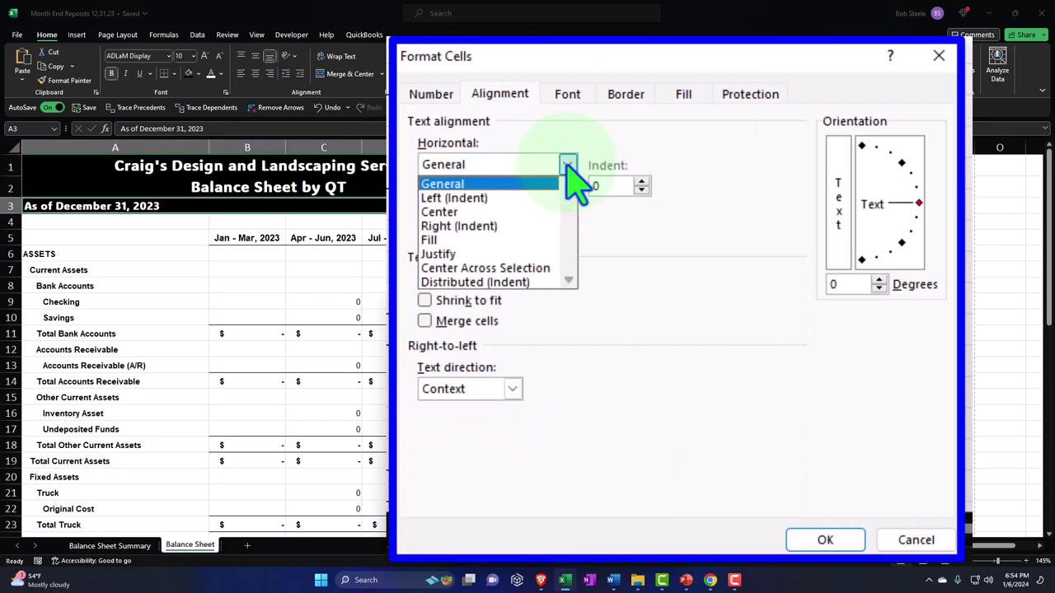
{"action": "left_click", "coordinate": [560, 268]}
{"action": "left_click", "coordinate": [825, 542]}
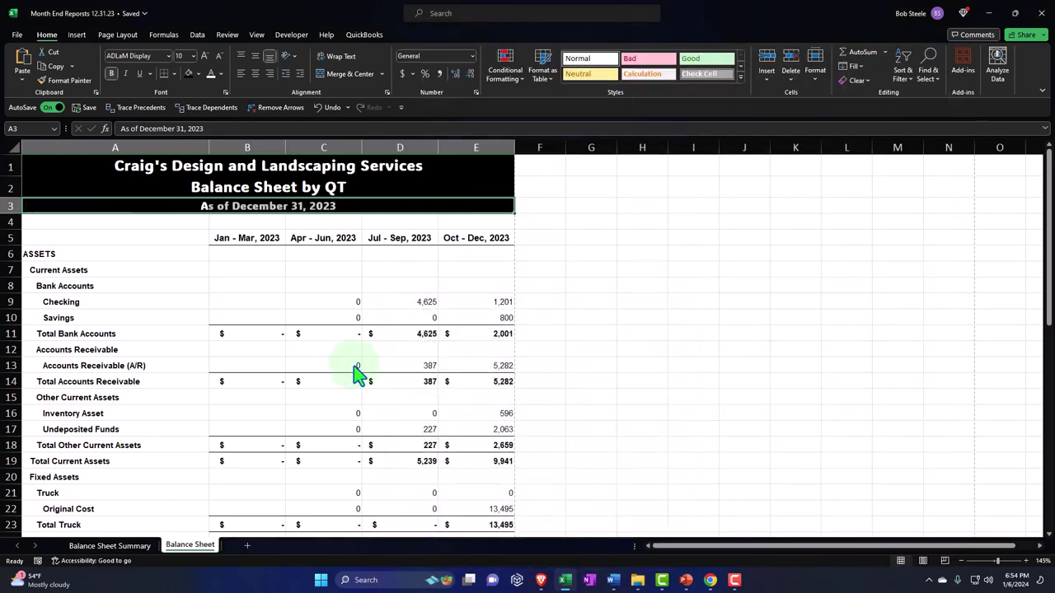
- Format columns B:H of the Balance Sheet as Currency with no symbol, 0 decimal places and red negatives in parentheses
{"action": "left_click", "coordinate": [346, 365]}
{"action": "scroll", "coordinate": [346, 362], "scroll_direction": "down", "scroll_amount": 3}
{"action": "scroll", "coordinate": [347, 363], "scroll_direction": "up", "scroll_amount": 3}
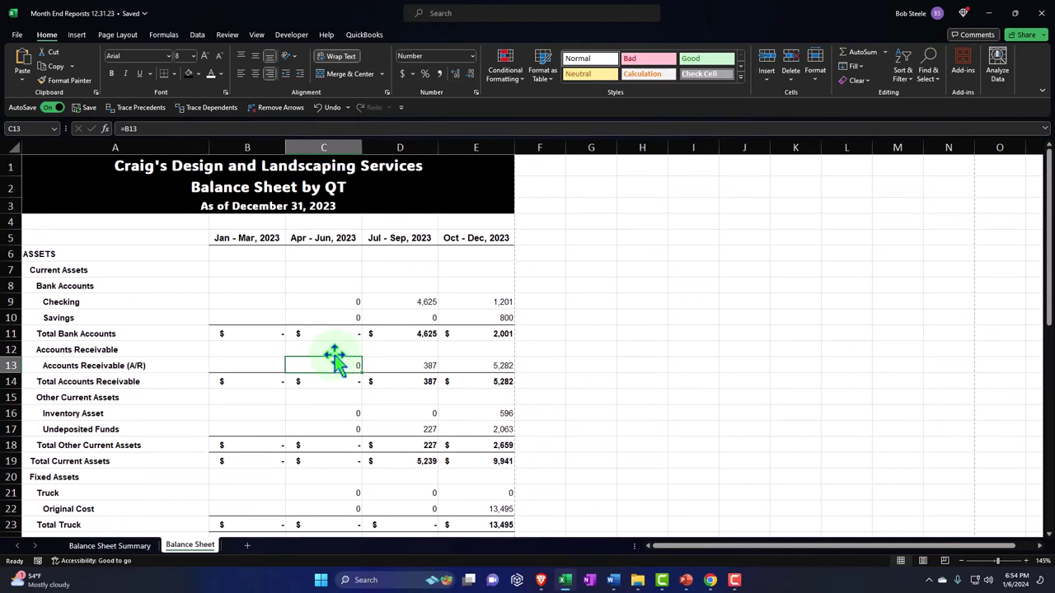
{"action": "scroll", "coordinate": [346, 362], "scroll_direction": "down", "scroll_amount": 5}
{"action": "scroll", "coordinate": [334, 359], "scroll_direction": "down", "scroll_amount": 6}
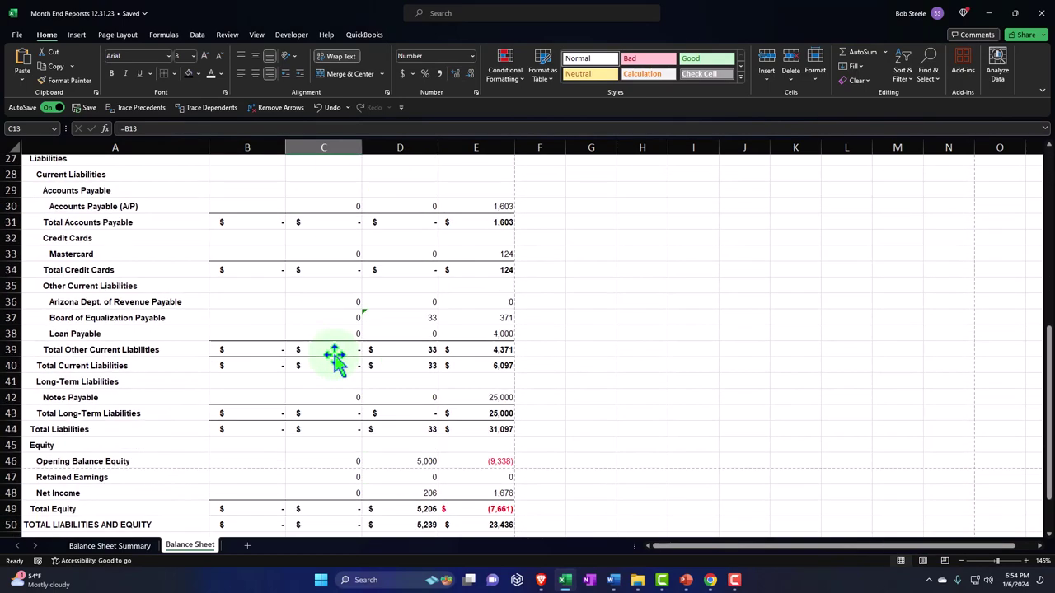
{"action": "scroll", "coordinate": [333, 359], "scroll_direction": "up", "scroll_amount": 10}
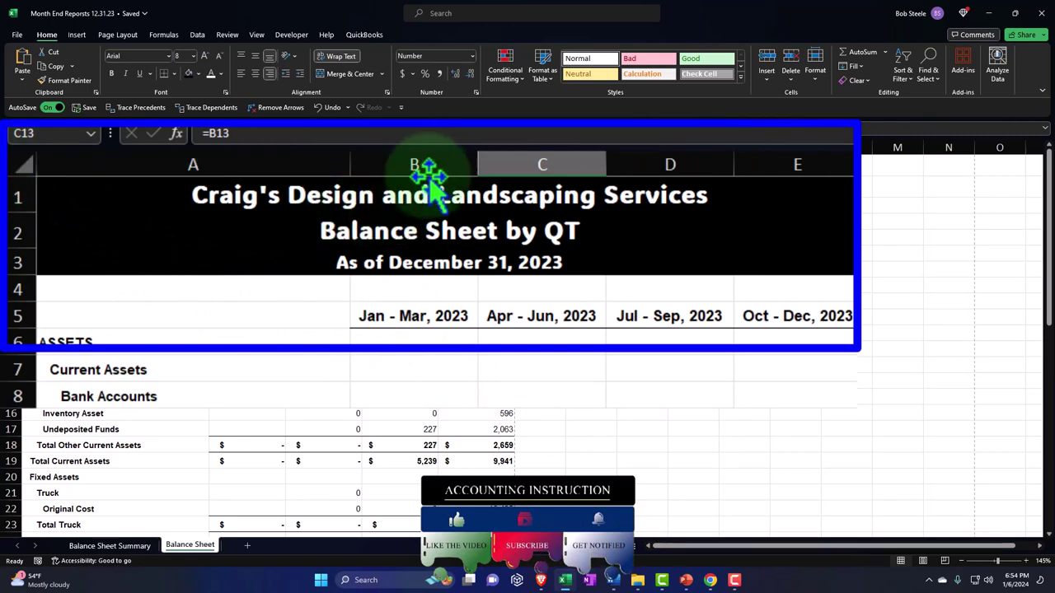
{"action": "left_click_drag", "start_coordinate": [247, 148], "coordinate": [649, 185]}
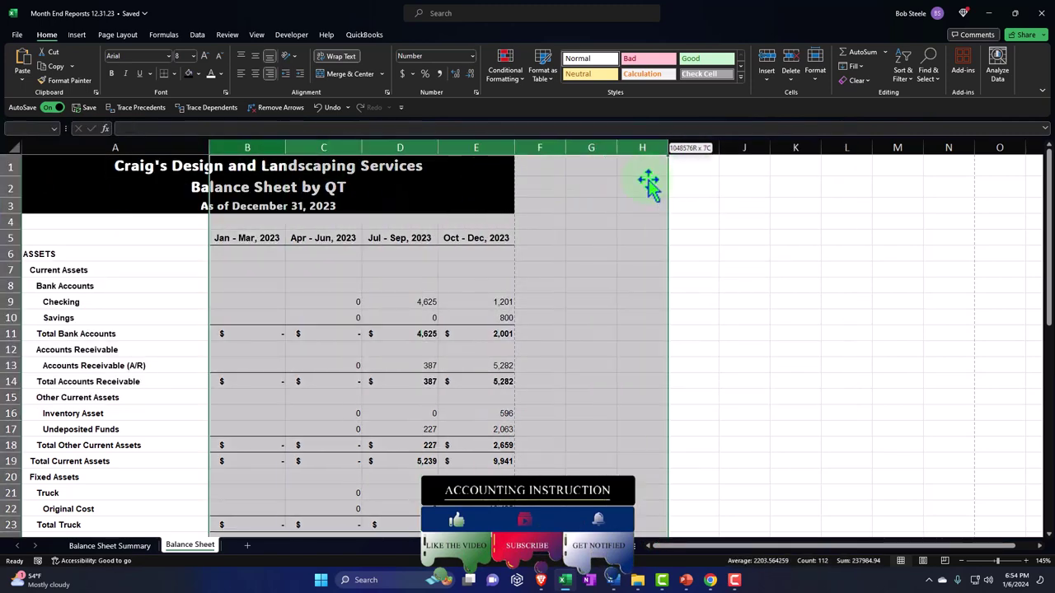
{"action": "right_click", "coordinate": [436, 272]}
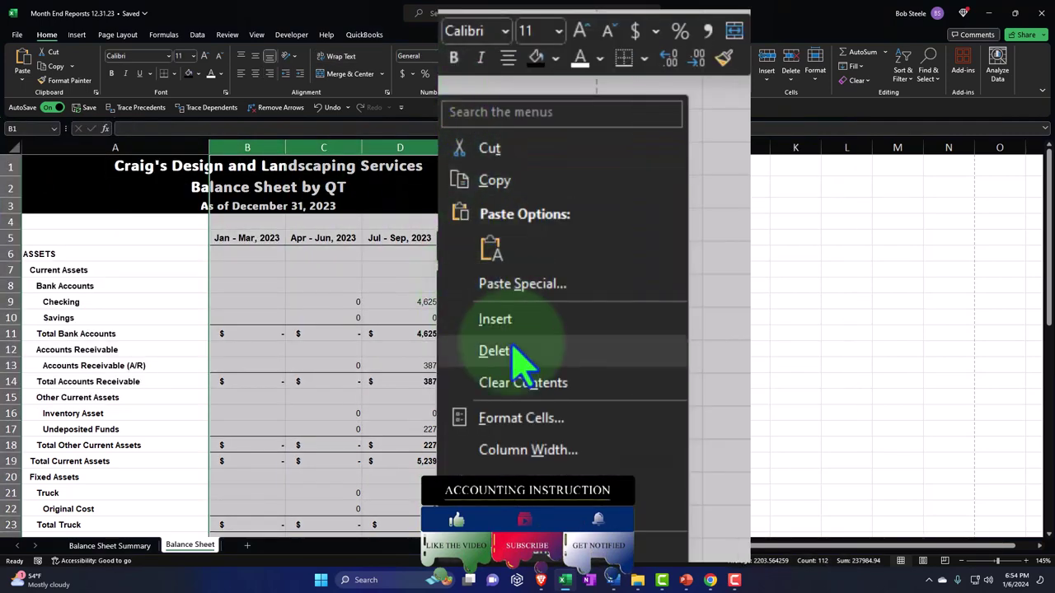
{"action": "left_click", "coordinate": [513, 415]}
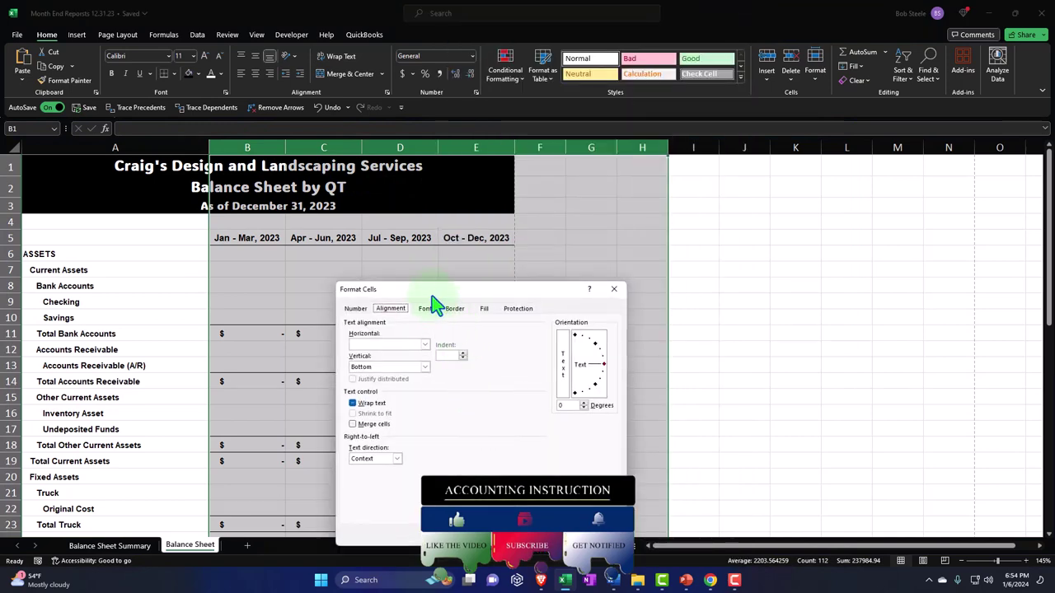
{"action": "left_click", "coordinate": [355, 308]}
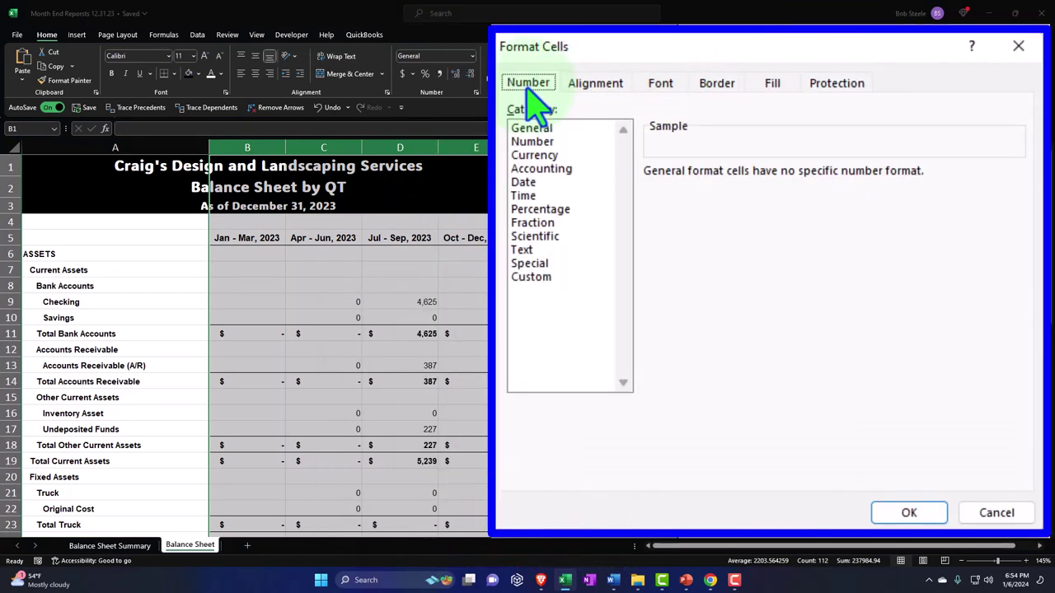
{"action": "left_click", "coordinate": [553, 157]}
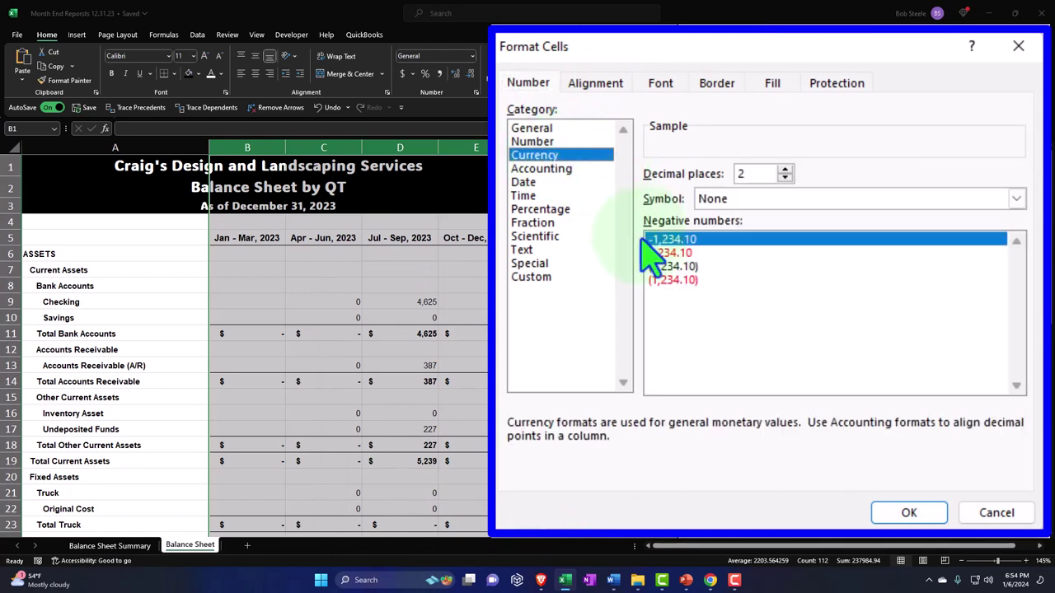
{"action": "left_click", "coordinate": [682, 281]}
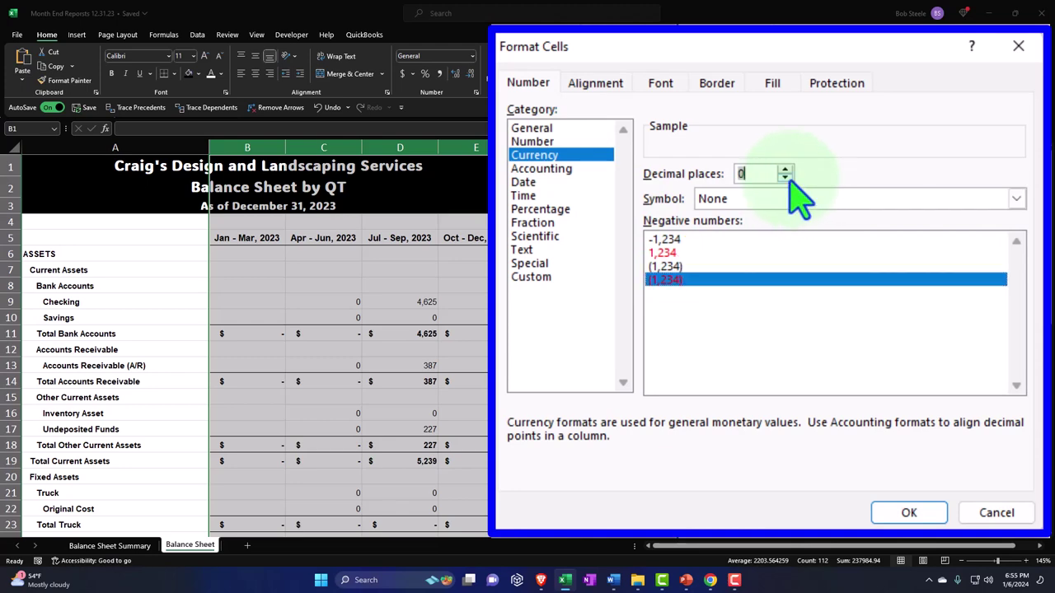
{"action": "left_click", "coordinate": [894, 514]}
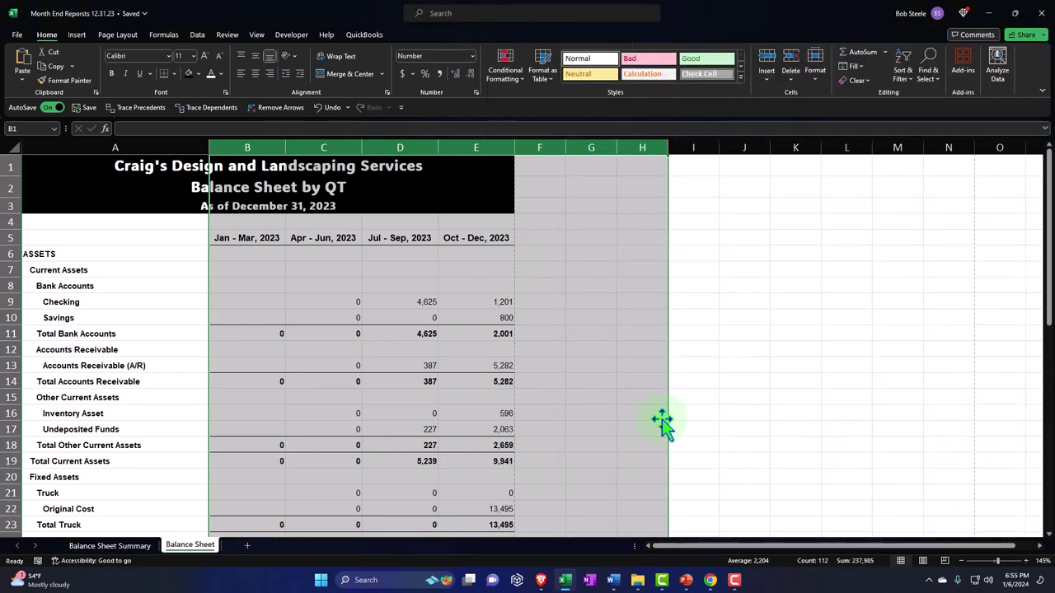
- Review the Balance Sheet's number formatting, and check the Balance Sheet Summary sheet in Page Layout view before returning to Normal view
{"action": "left_click", "coordinate": [626, 414]}
{"action": "scroll", "coordinate": [436, 404], "scroll_direction": "down", "scroll_amount": 6}
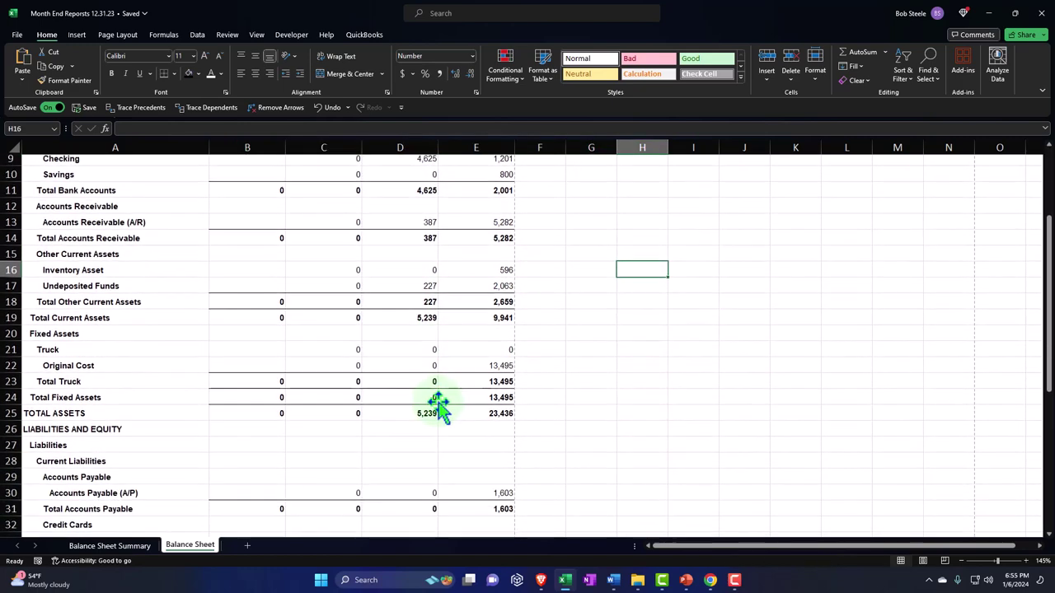
{"action": "scroll", "coordinate": [435, 406], "scroll_direction": "down", "scroll_amount": 4}
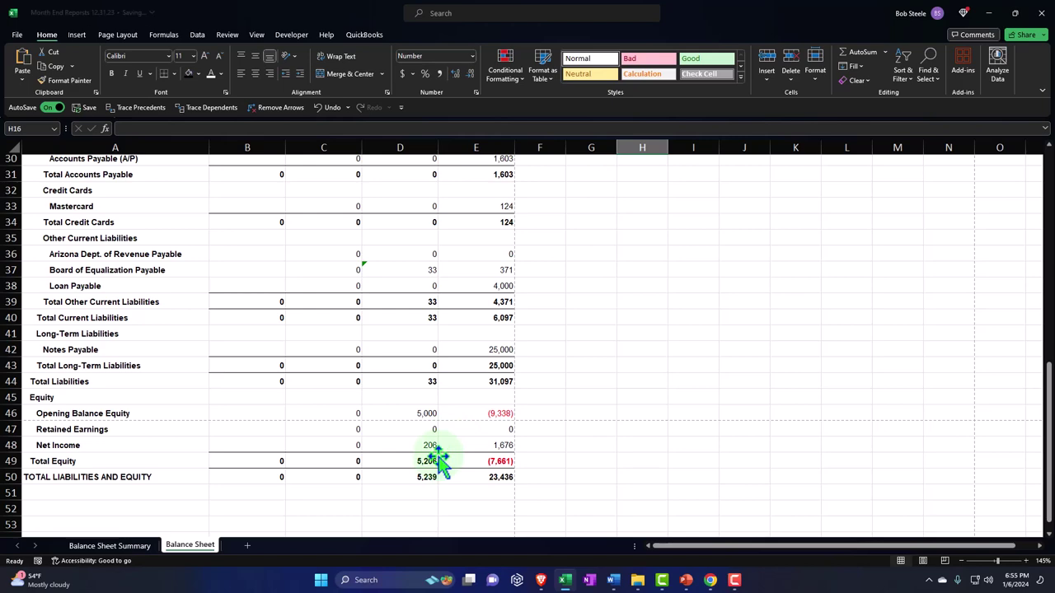
{"action": "scroll", "coordinate": [437, 457], "scroll_direction": "up", "scroll_amount": 10}
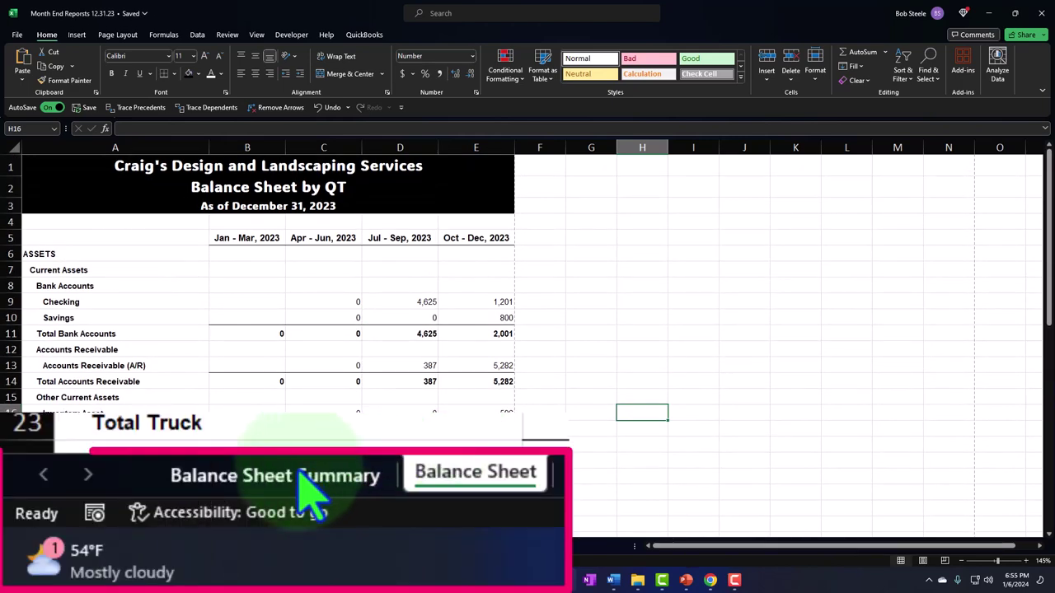
{"action": "left_click", "coordinate": [109, 545]}
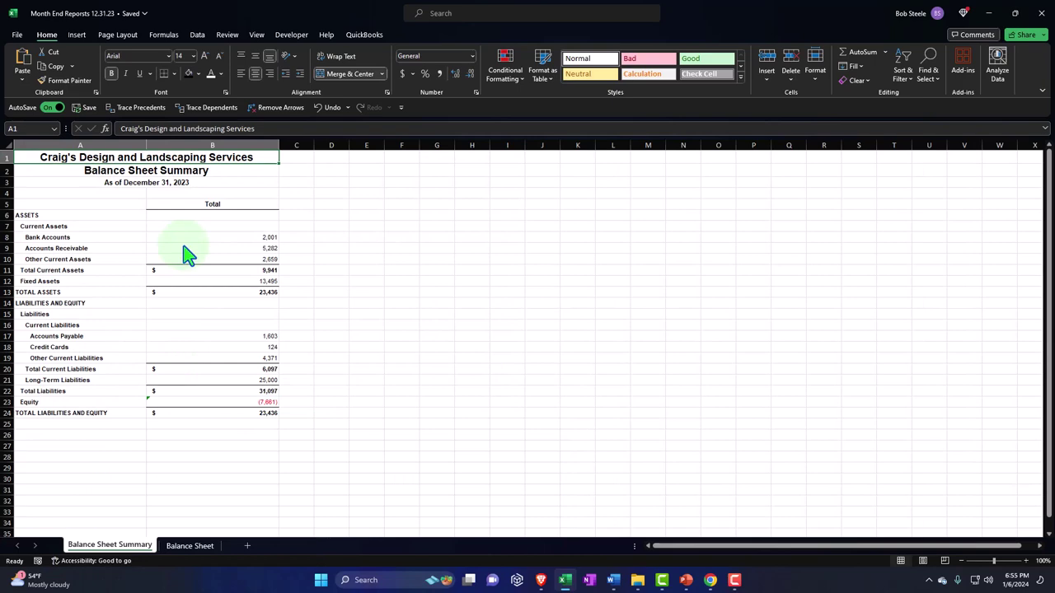
{"action": "left_click", "coordinate": [922, 561]}
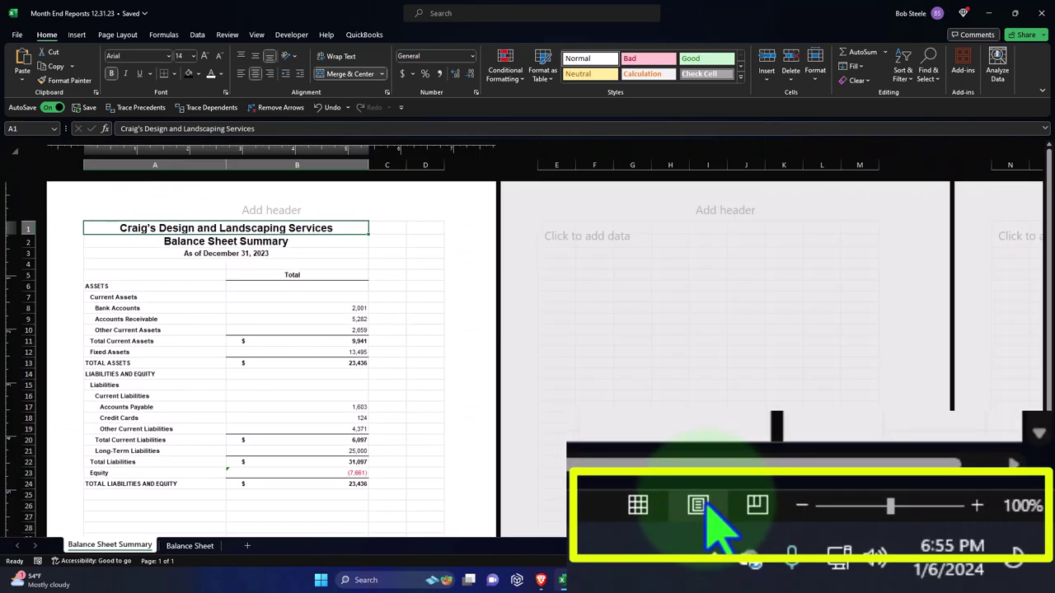
{"action": "left_click", "coordinate": [908, 561]}
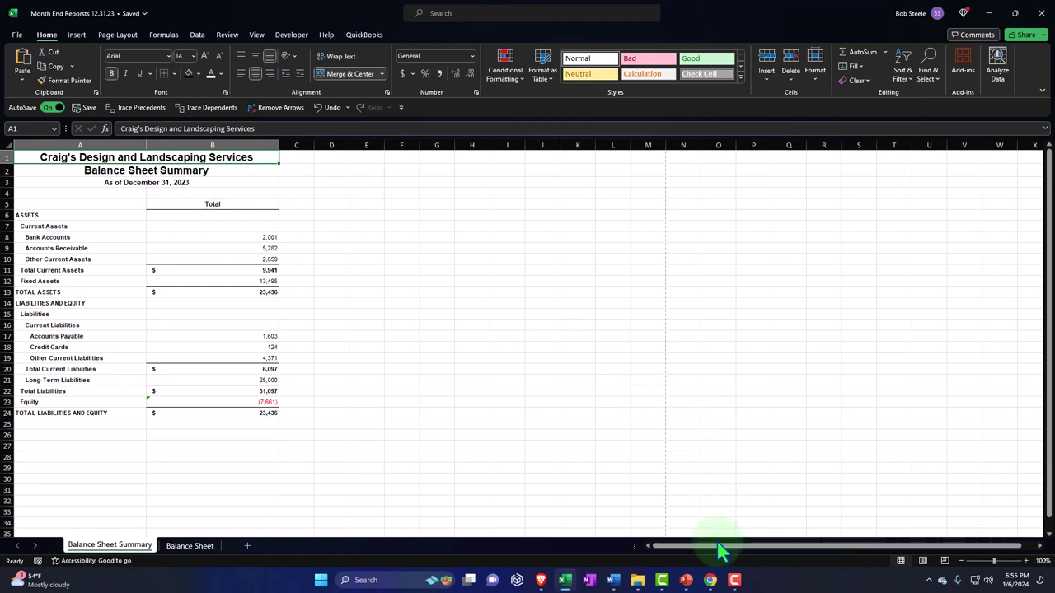
- Switch to QuickBooks Online in Chrome and examine the print preview of the Balance Sheet Summary report
{"action": "mouse_move", "coordinate": [710, 579]}
{"action": "left_click", "coordinate": [679, 528]}
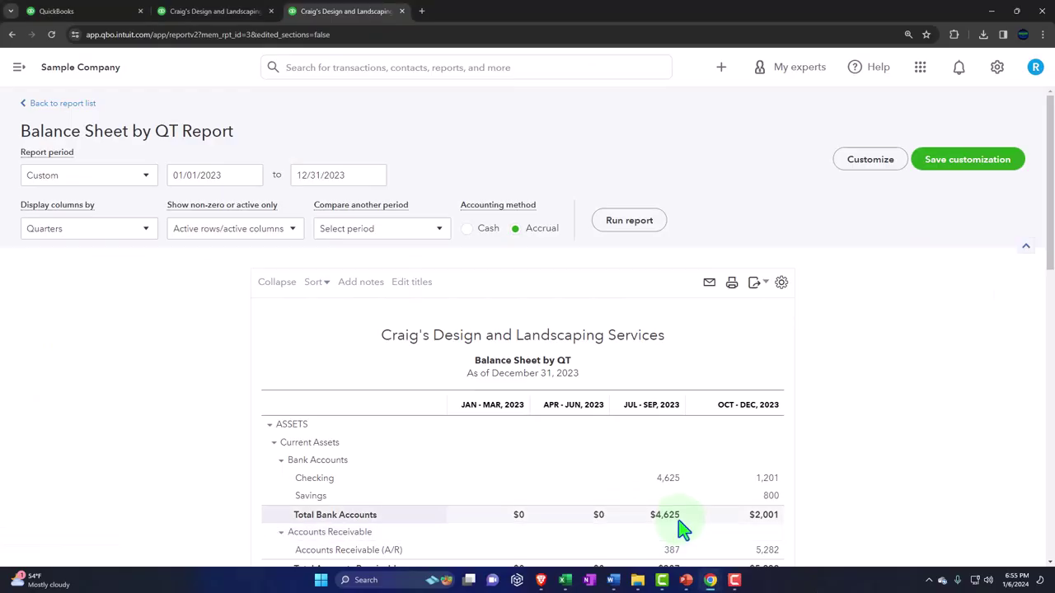
{"action": "left_click", "coordinate": [207, 21]}
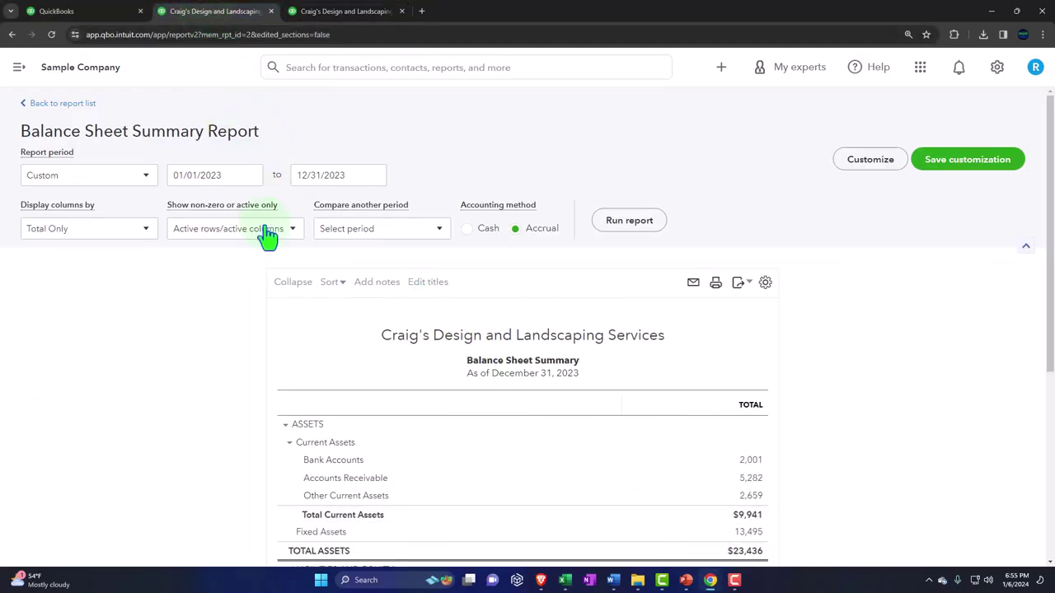
{"action": "left_click", "coordinate": [716, 284]}
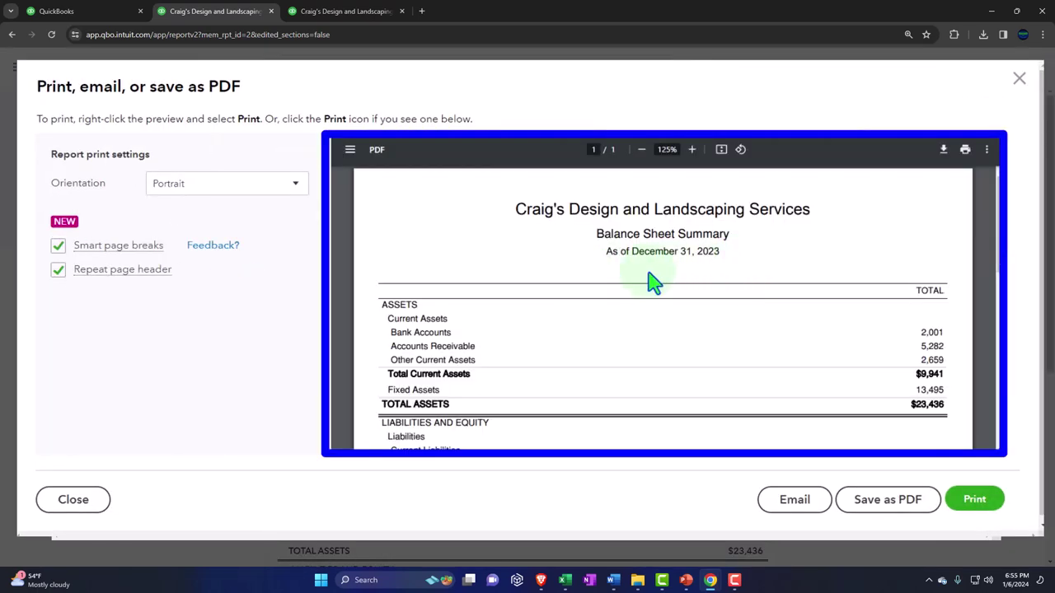
{"action": "scroll", "coordinate": [651, 282], "scroll_direction": "down", "scroll_amount": 5}
{"action": "scroll", "coordinate": [653, 282], "scroll_direction": "up", "scroll_amount": 5}
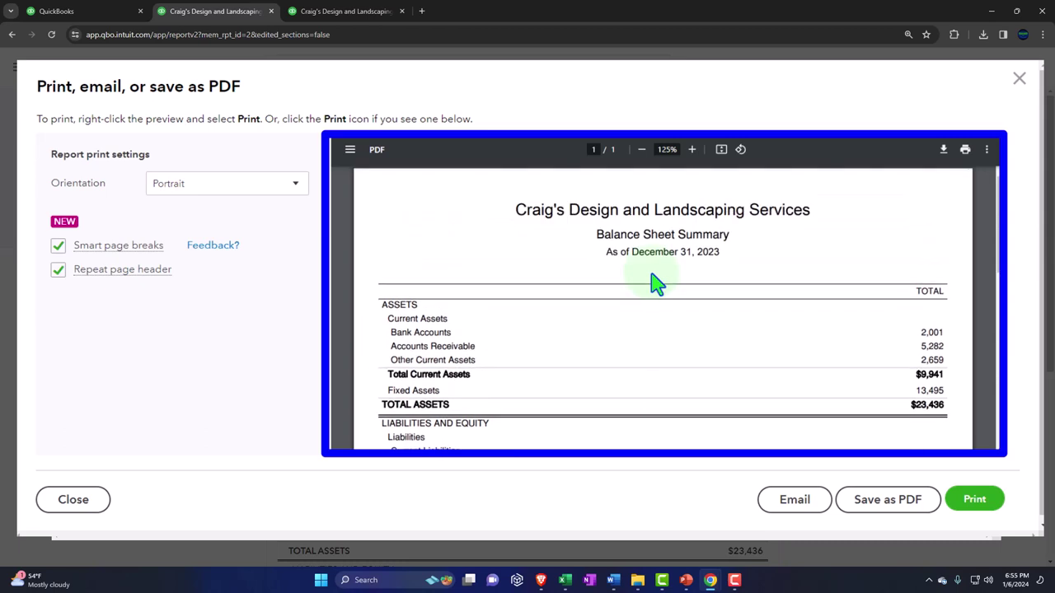
{"action": "scroll", "coordinate": [652, 282], "scroll_direction": "down", "scroll_amount": 8}
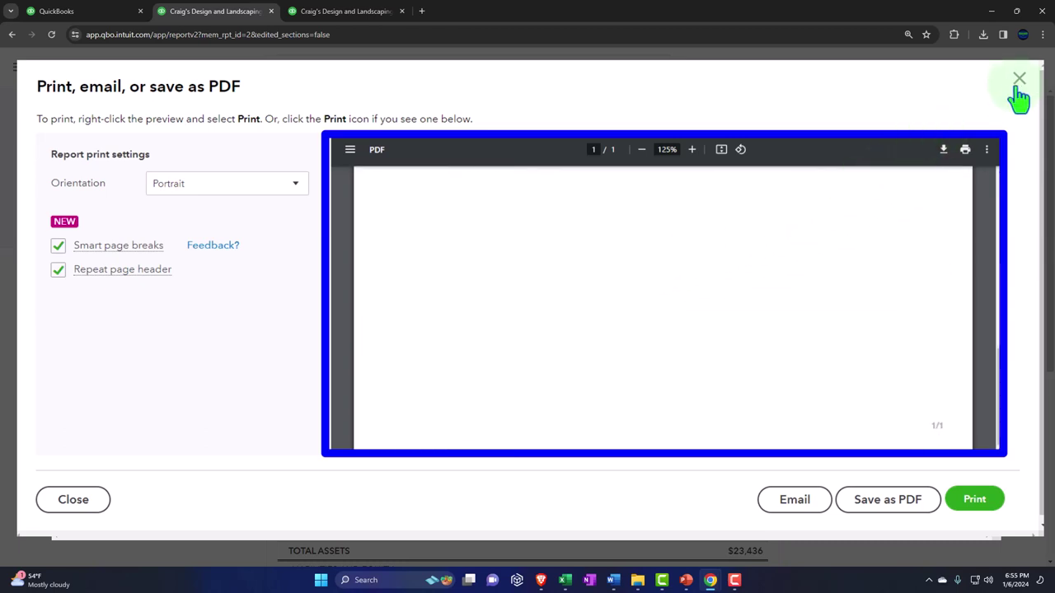
{"action": "left_click", "coordinate": [1018, 79]}
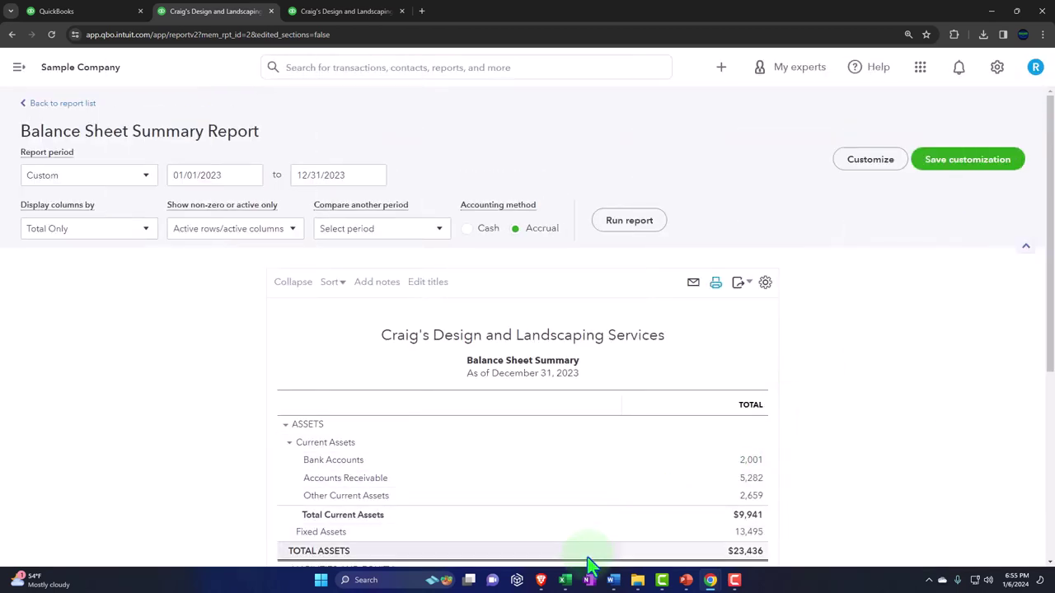
- Switch back to Excel, check the Balance Sheet Summary's print preview and widen column A to fill more of the page
{"action": "left_click", "coordinate": [564, 580]}
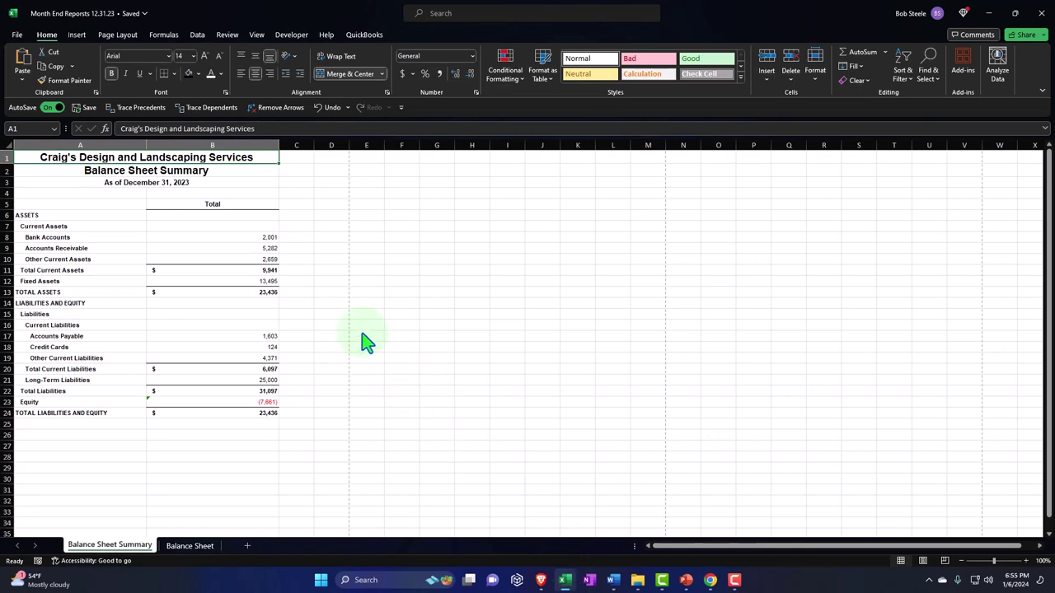
{"action": "left_click", "coordinate": [18, 37]}
{"action": "left_click", "coordinate": [30, 204]}
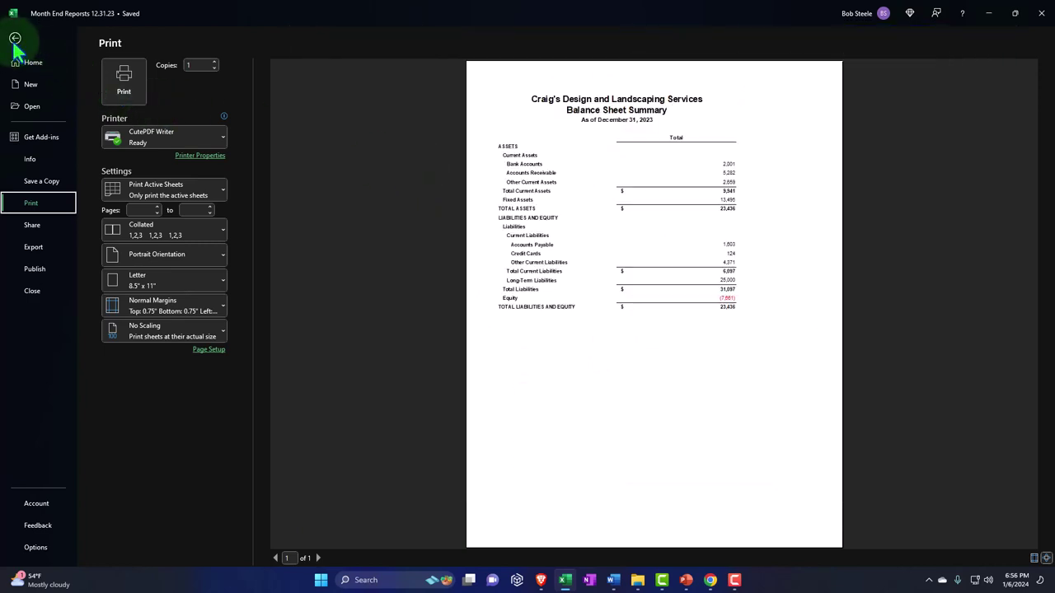
{"action": "left_click", "coordinate": [15, 37]}
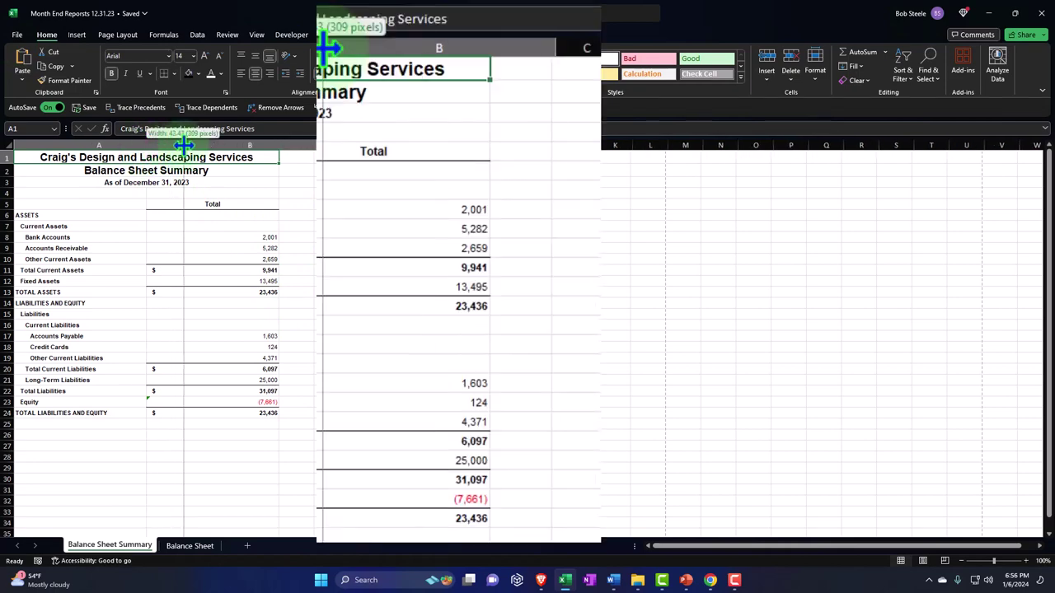
{"action": "left_click_drag", "start_coordinate": [327, 47], "coordinate": [352, 47]}
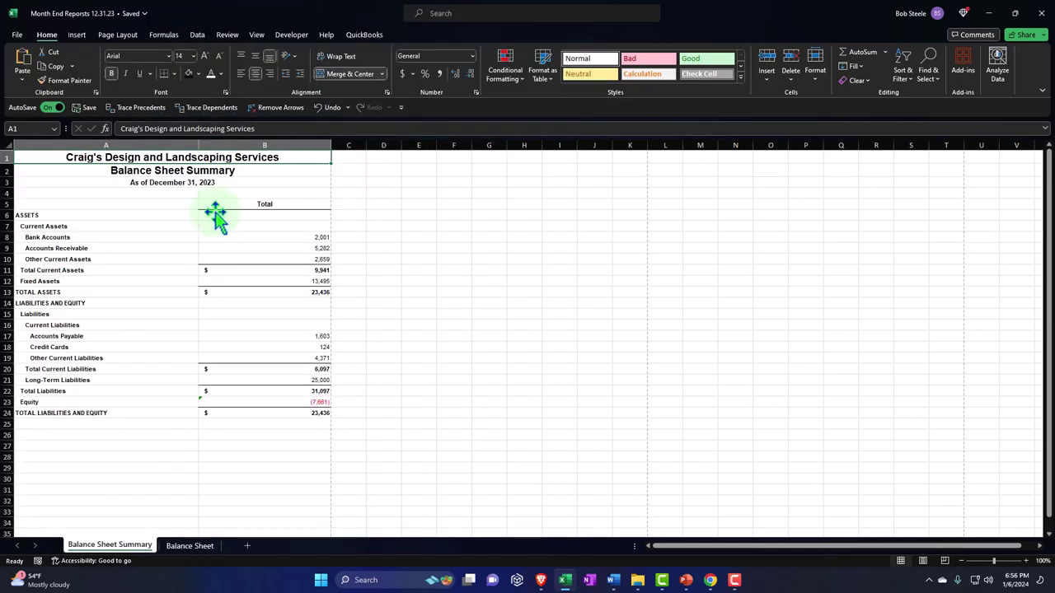
- Apply a black fill and white font to the header rows A1:B3 of the Balance Sheet Summary
{"action": "scroll", "coordinate": [132, 290], "scroll_direction": "up", "scroll_amount": 2}
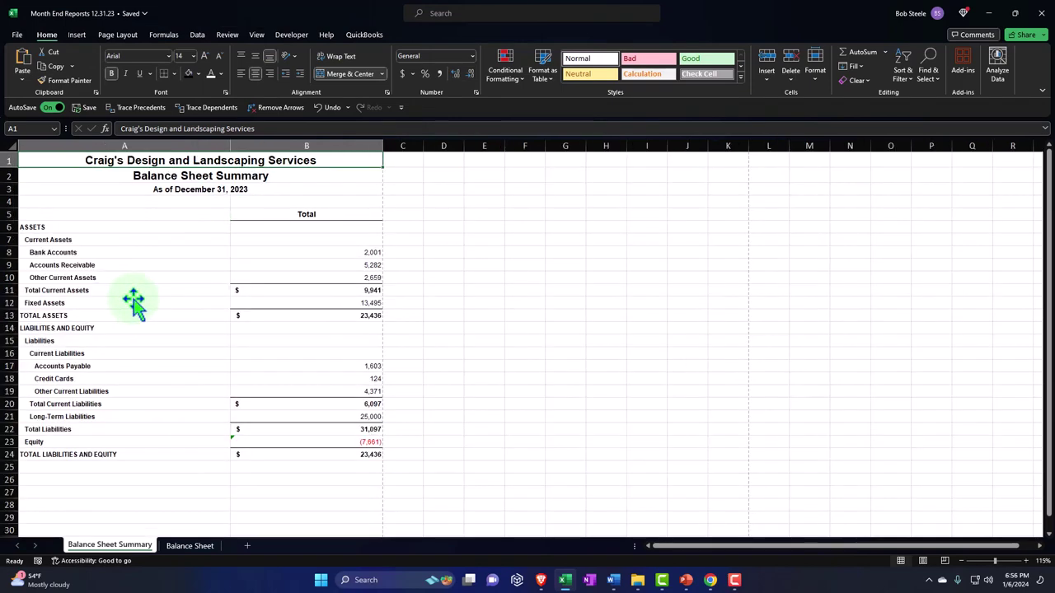
{"action": "left_click_drag", "start_coordinate": [71, 168], "coordinate": [290, 193]}
{"action": "left_click", "coordinate": [404, 129]}
{"action": "left_click", "coordinate": [452, 130]}
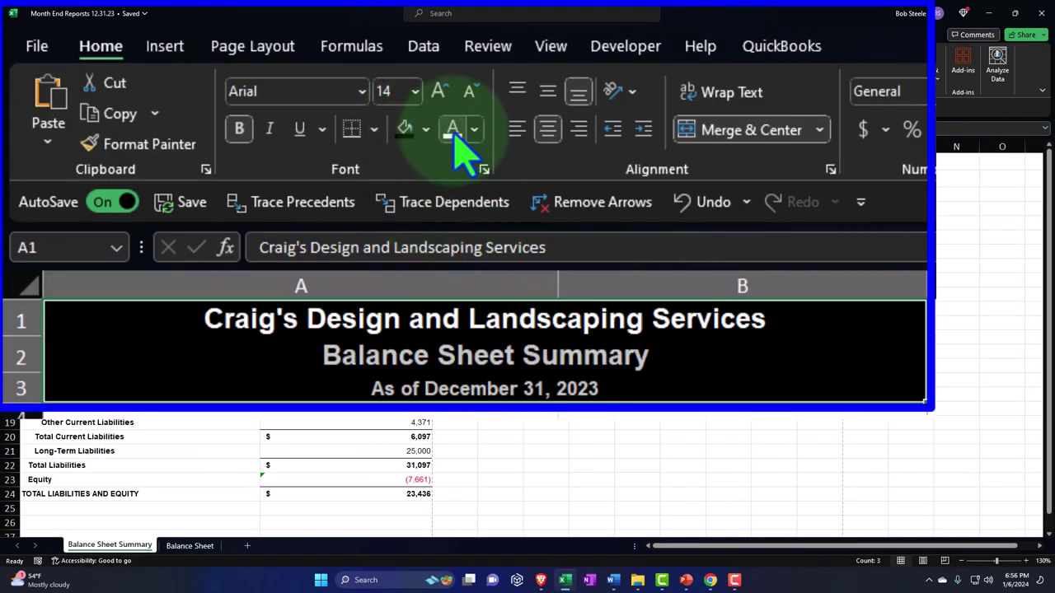
{"action": "left_click", "coordinate": [83, 280]}
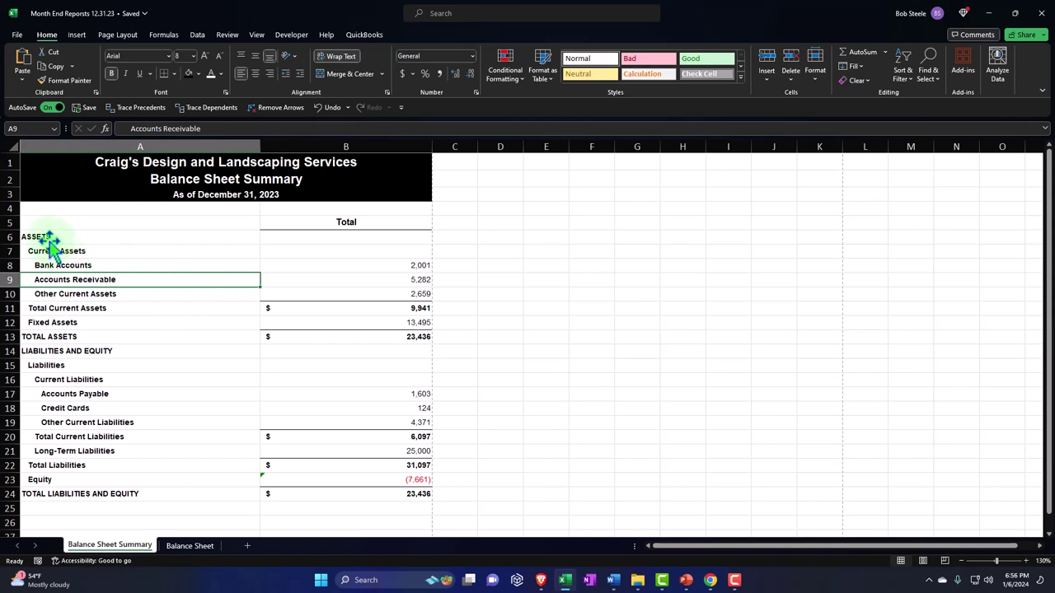
- Apply All Borders to the Balance Sheet Summary data in A6:B24
{"action": "left_click_drag", "start_coordinate": [48, 237], "coordinate": [373, 492]}
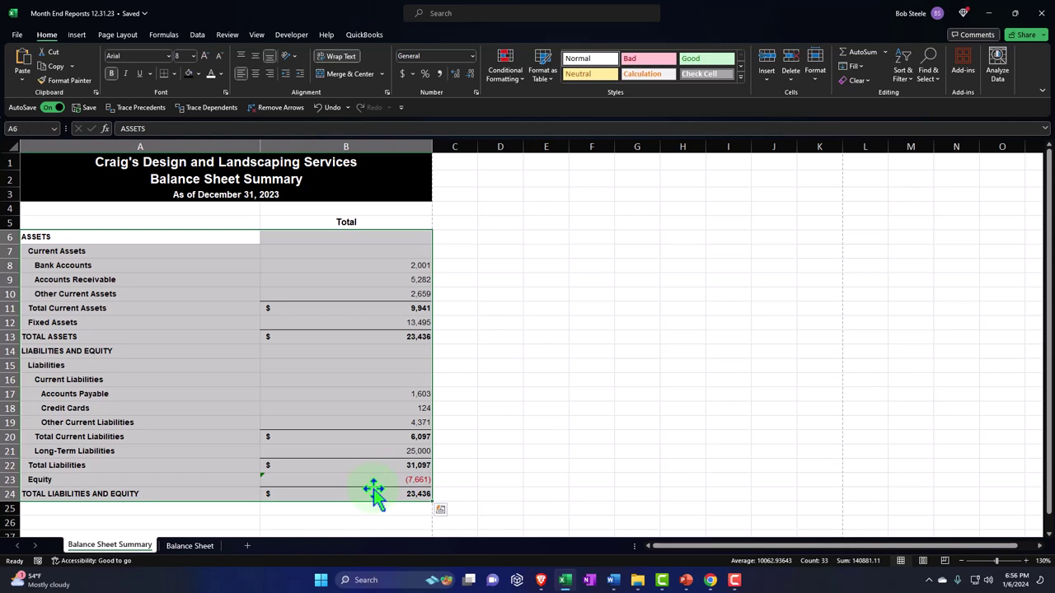
{"action": "left_click", "coordinate": [173, 73]}
{"action": "left_click", "coordinate": [188, 185]}
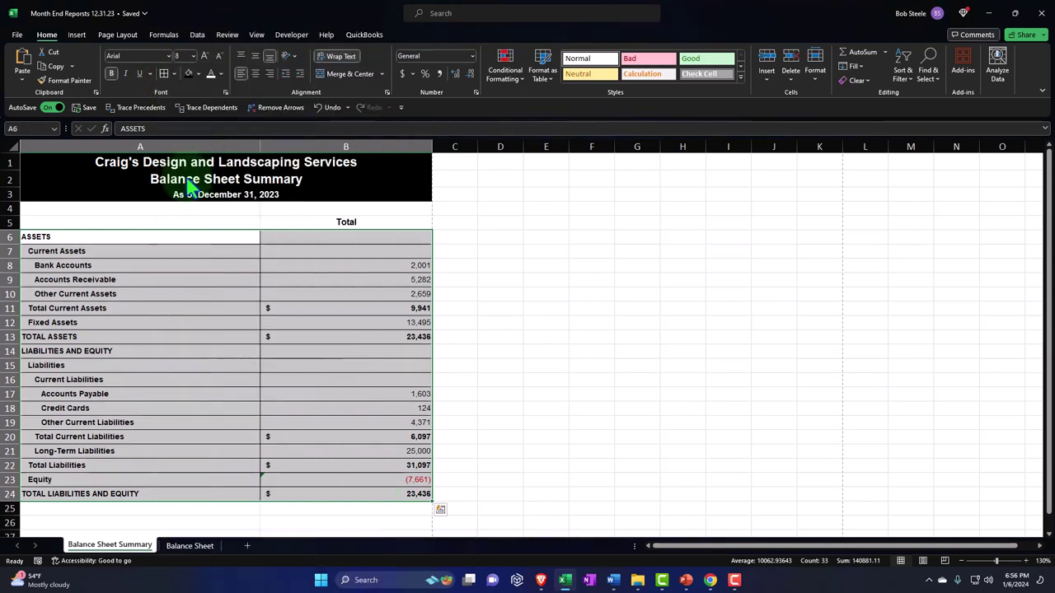
{"action": "left_click", "coordinate": [251, 351]}
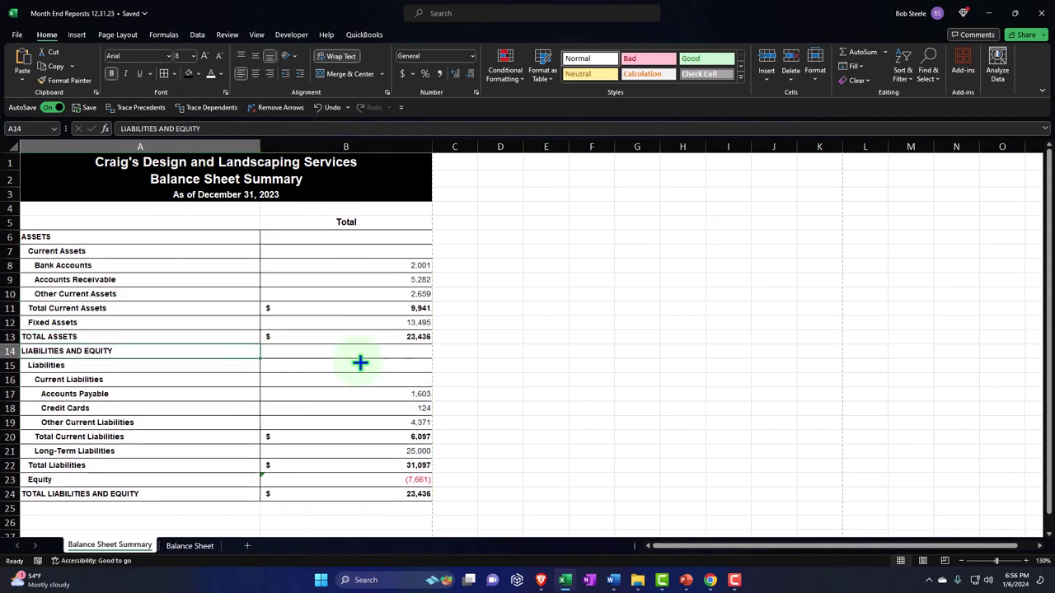
- Underline the Other Current Assets amount in B10 and select the TOTAL ASSETS amount in B13
{"action": "left_click", "coordinate": [422, 292]}
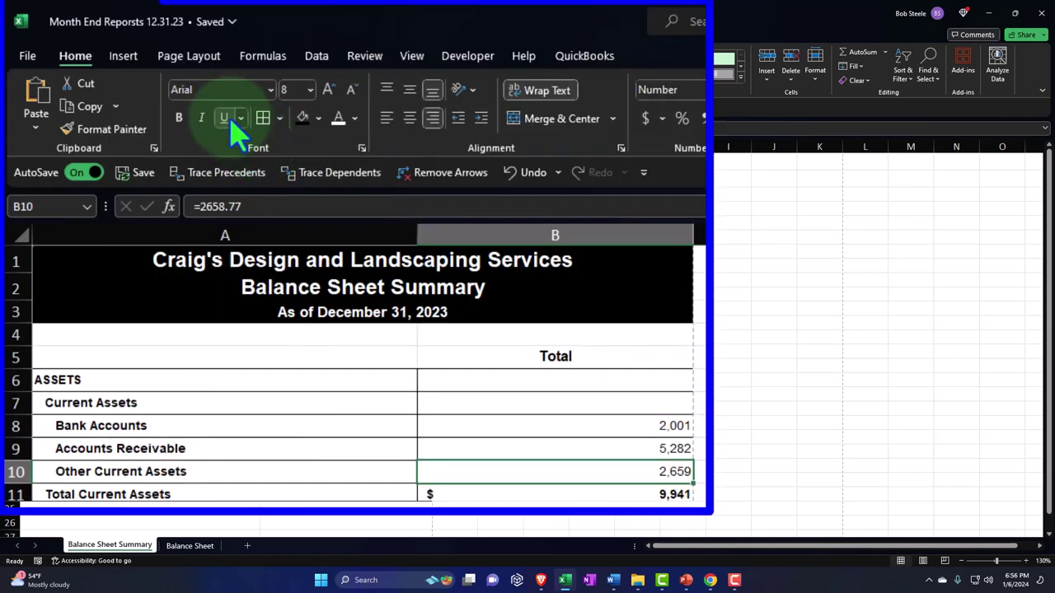
{"action": "left_click", "coordinate": [139, 73]}
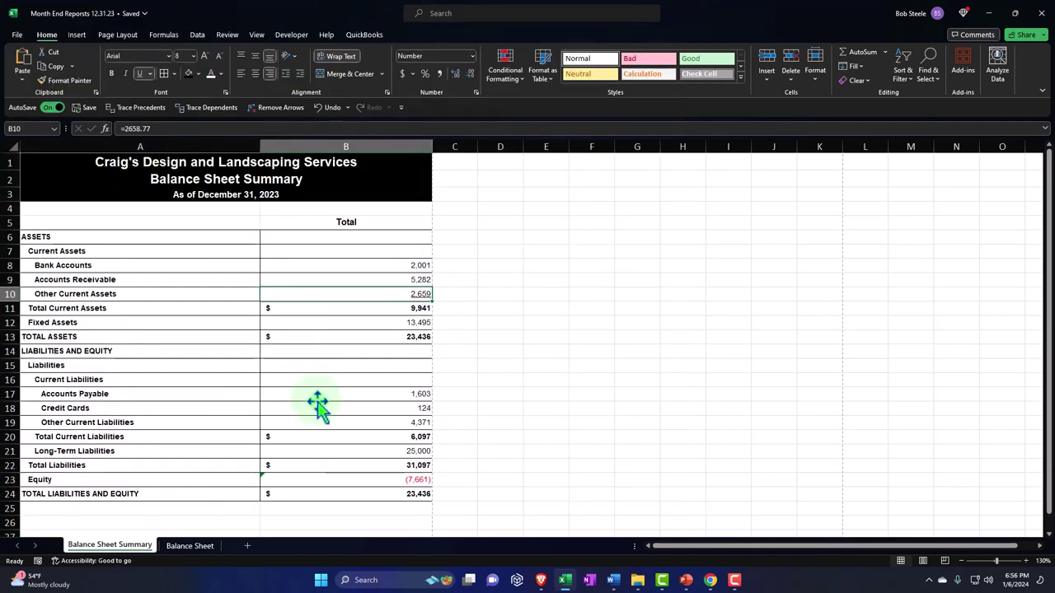
{"action": "left_click", "coordinate": [417, 338]}
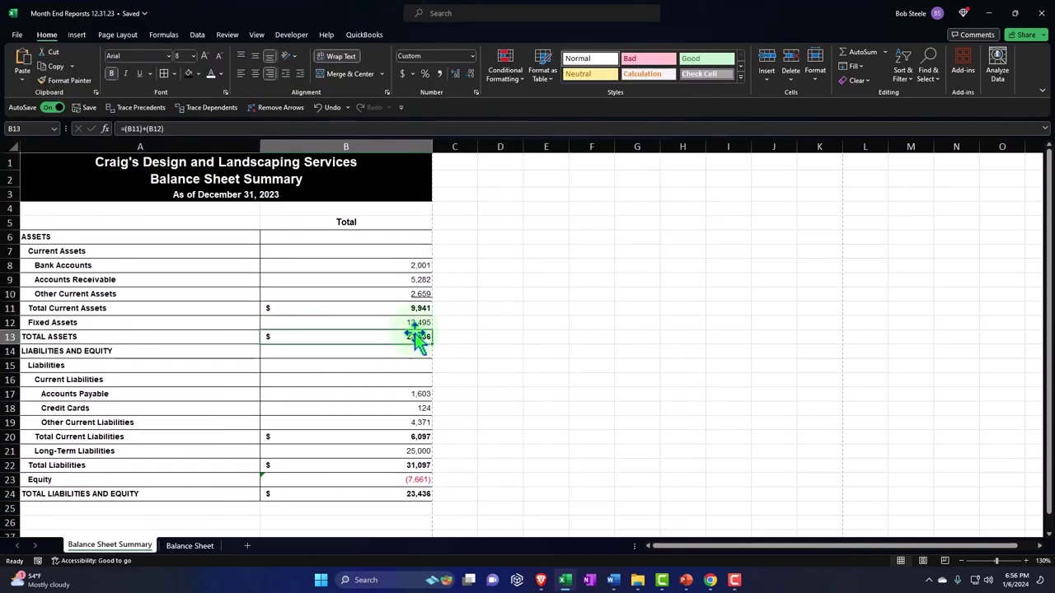
- Underline the Fixed Assets amount in B12 and the Other Current Liabilities amount in B19 of the Balance Sheet Summary
{"action": "left_click", "coordinate": [416, 324]}
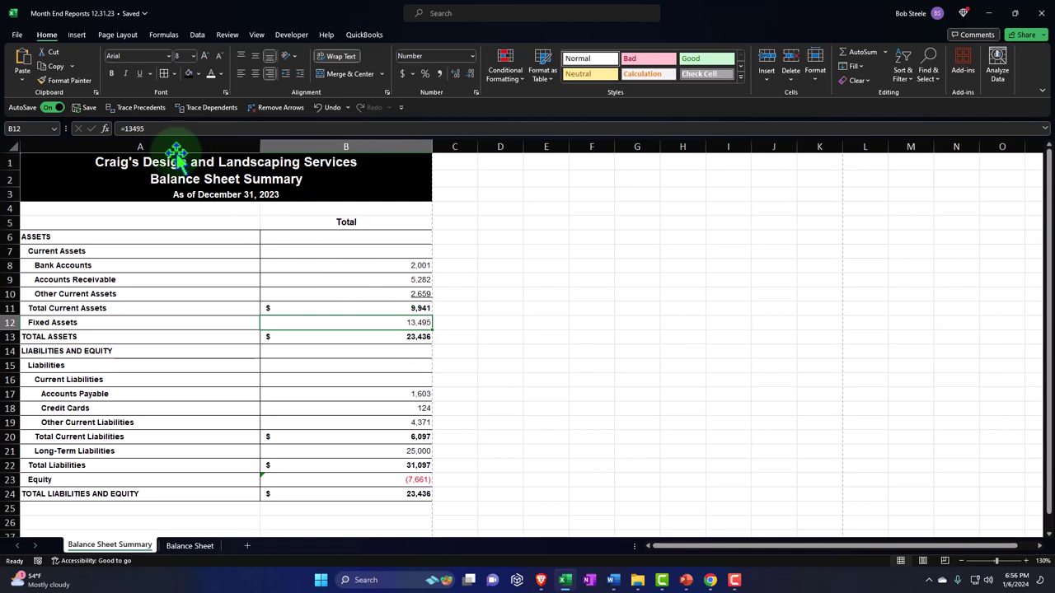
{"action": "left_click", "coordinate": [140, 73]}
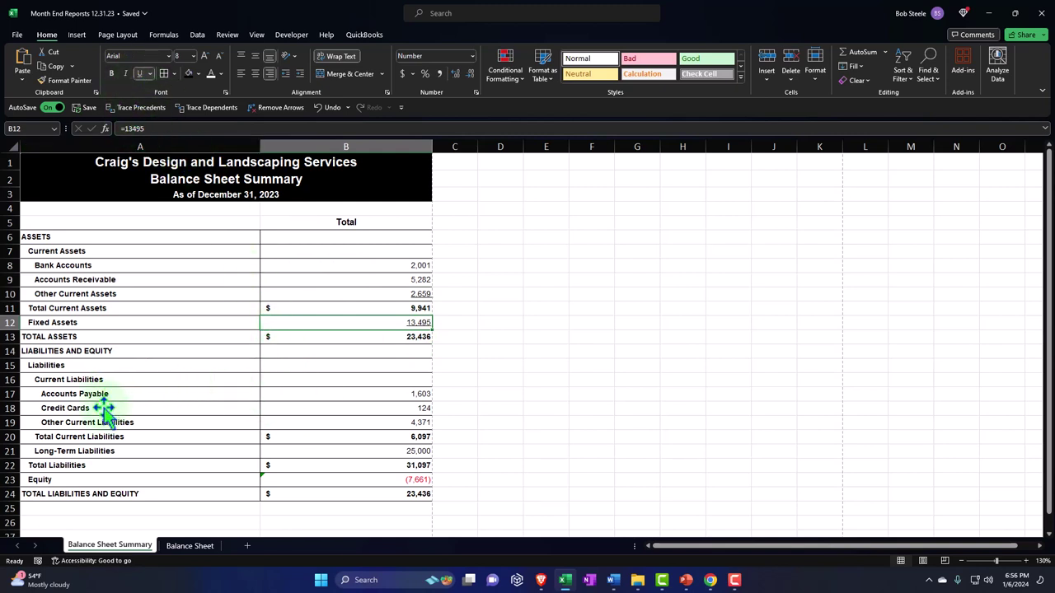
{"action": "left_click", "coordinate": [412, 423]}
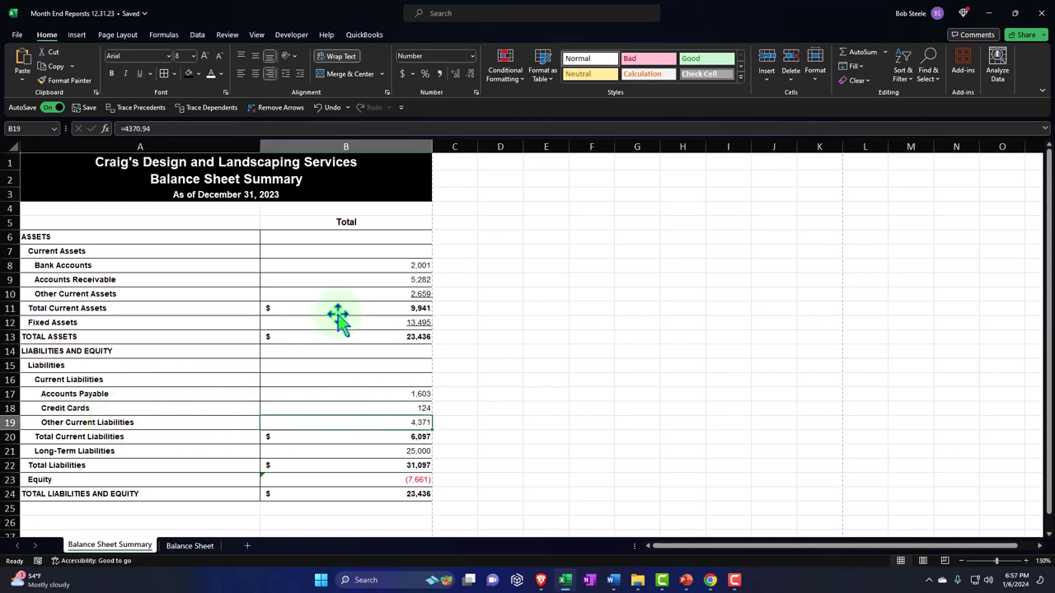
{"action": "left_click", "coordinate": [139, 73]}
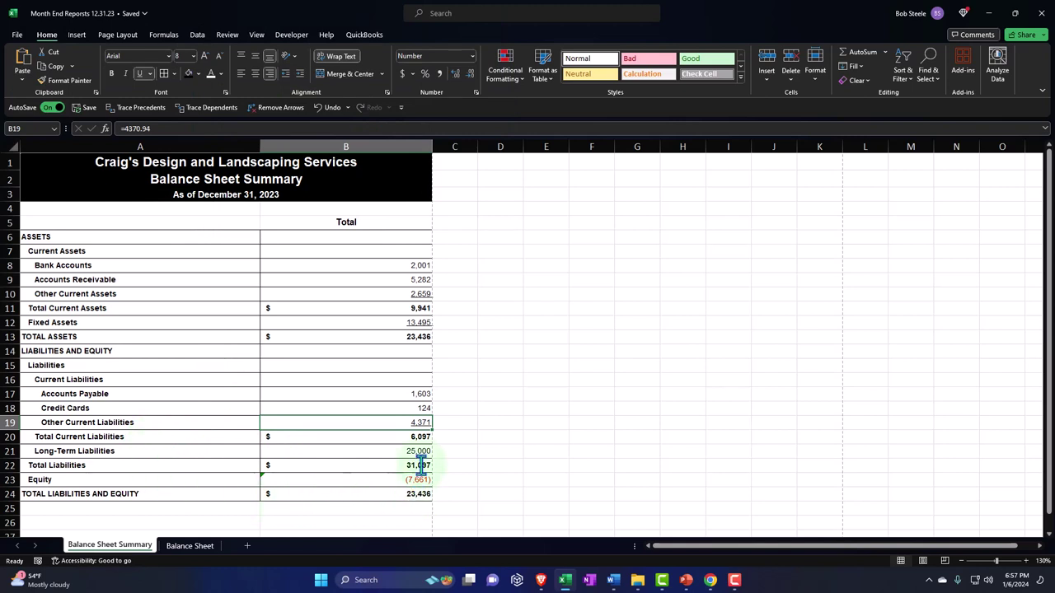
- Apply a double underline to the TOTAL ASSETS amount in B13 and the TOTAL LIABILITIES AND EQUITY amount in B24
{"action": "left_click", "coordinate": [421, 337]}
{"action": "left_click", "coordinate": [148, 72]}
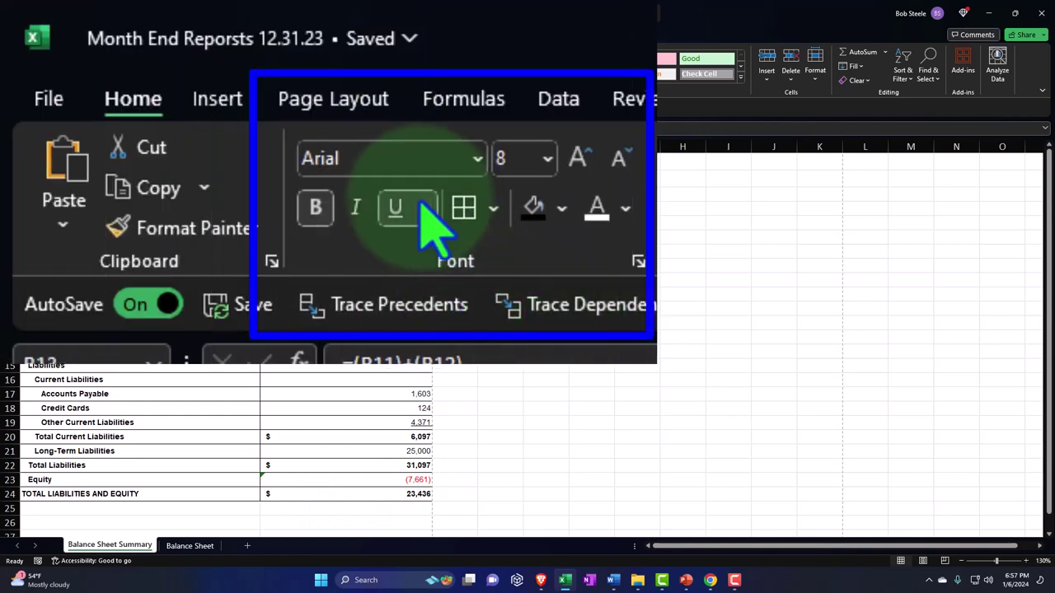
{"action": "left_click", "coordinate": [163, 104]}
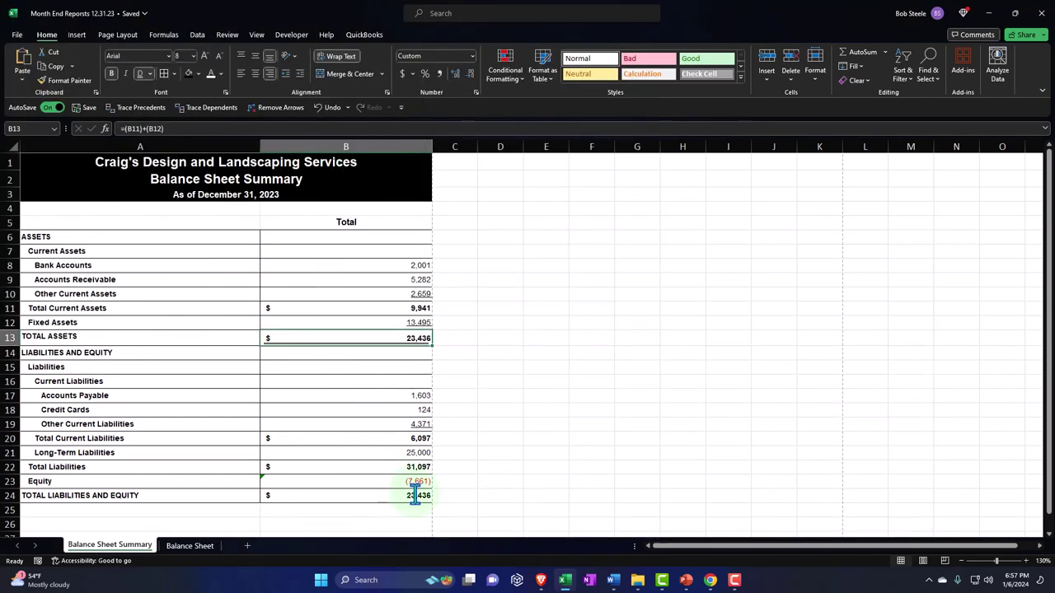
{"action": "left_click", "coordinate": [415, 494]}
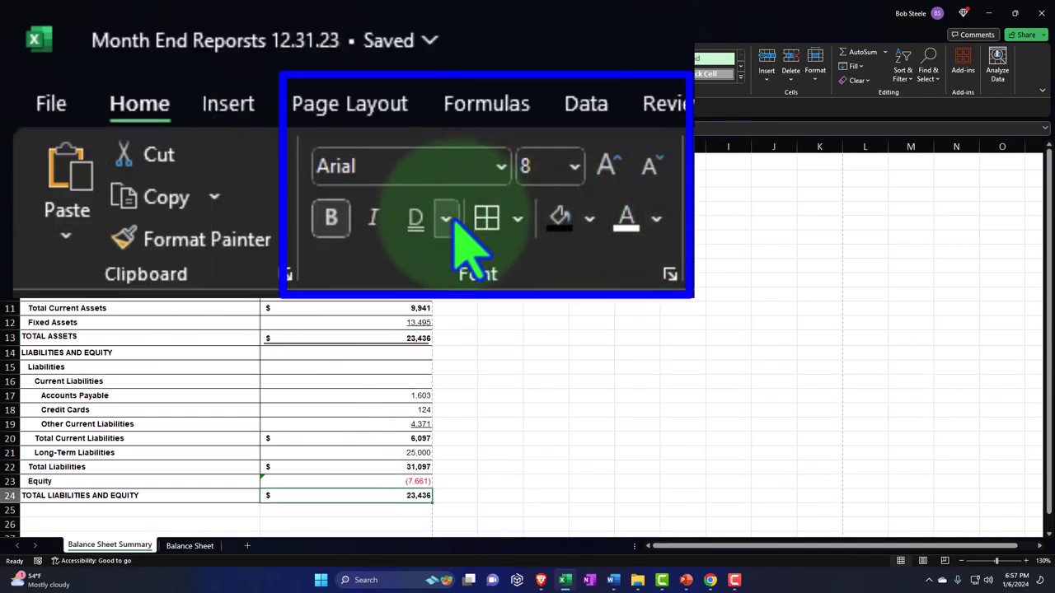
{"action": "left_click", "coordinate": [417, 218]}
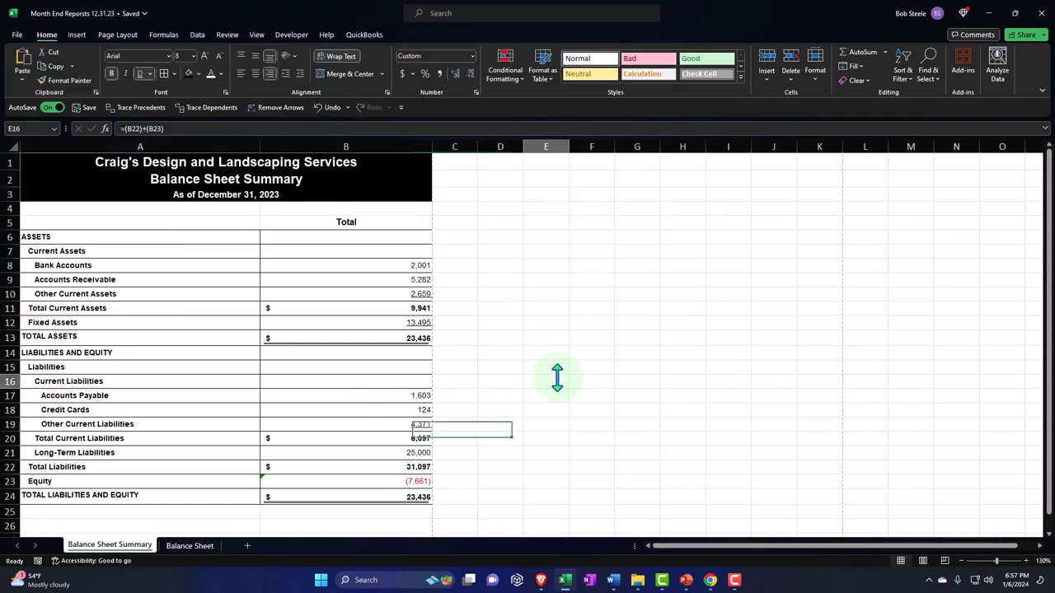
{"action": "left_click", "coordinate": [561, 375]}
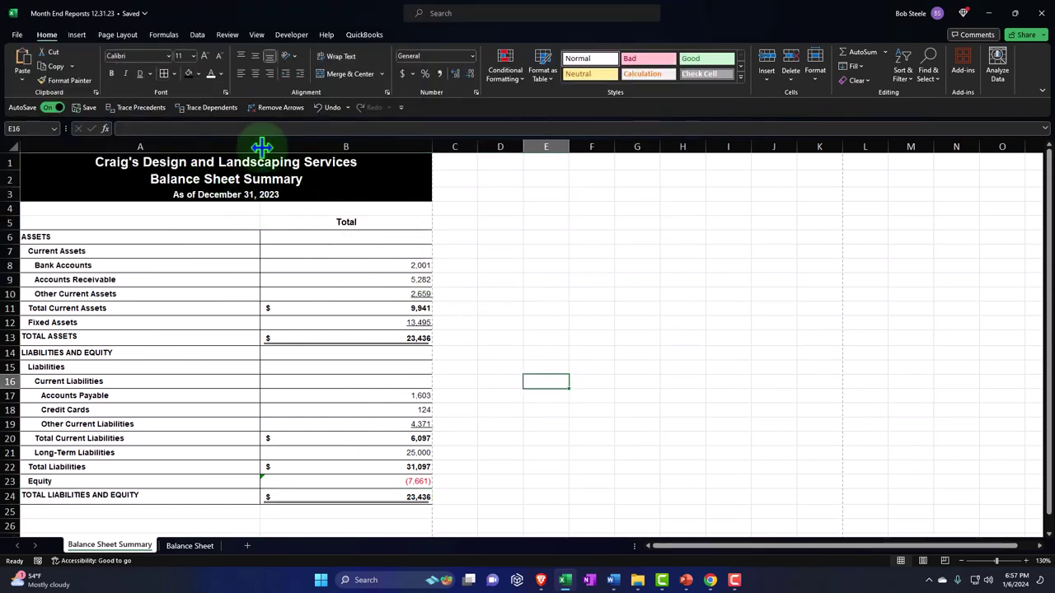
- Widen column A and narrow column B of the Balance Sheet Summary so both columns fit within the printed page width
{"action": "left_click_drag", "start_coordinate": [260, 146], "coordinate": [353, 146]}
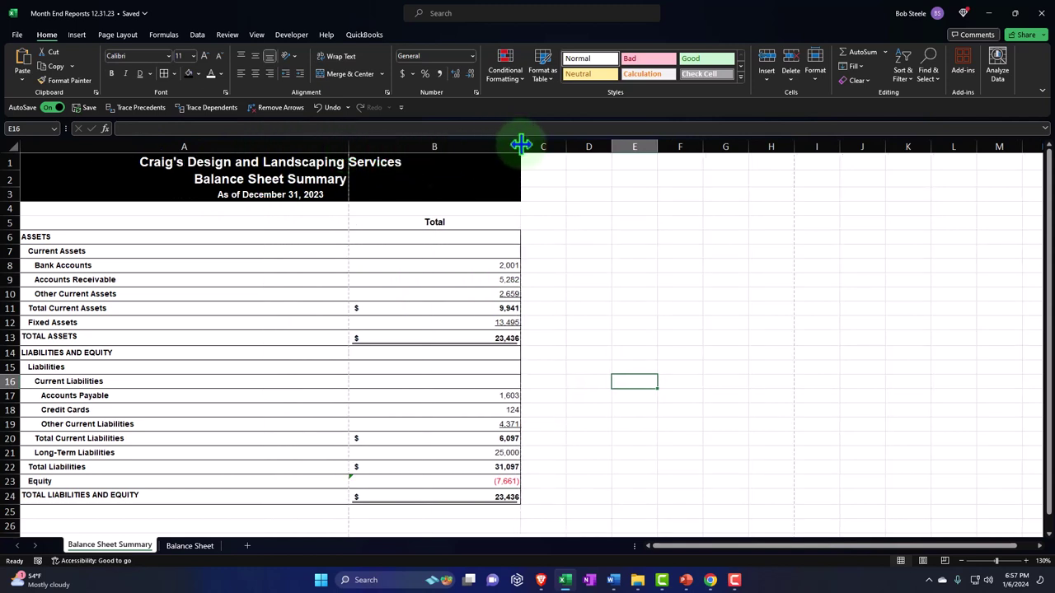
{"action": "left_click_drag", "start_coordinate": [520, 146], "coordinate": [414, 146]}
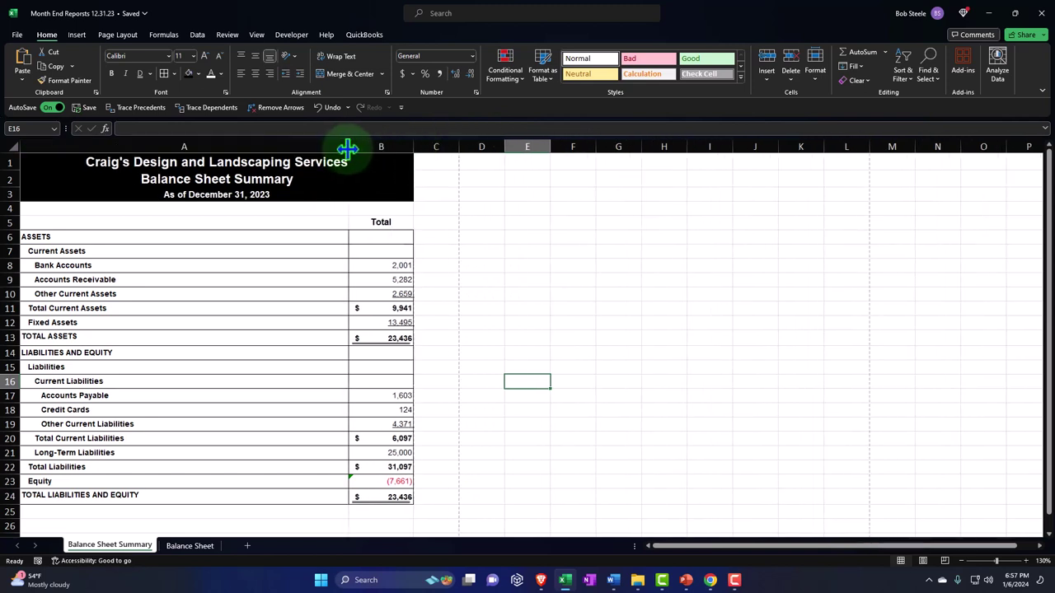
{"action": "left_click_drag", "start_coordinate": [347, 147], "coordinate": [365, 148]}
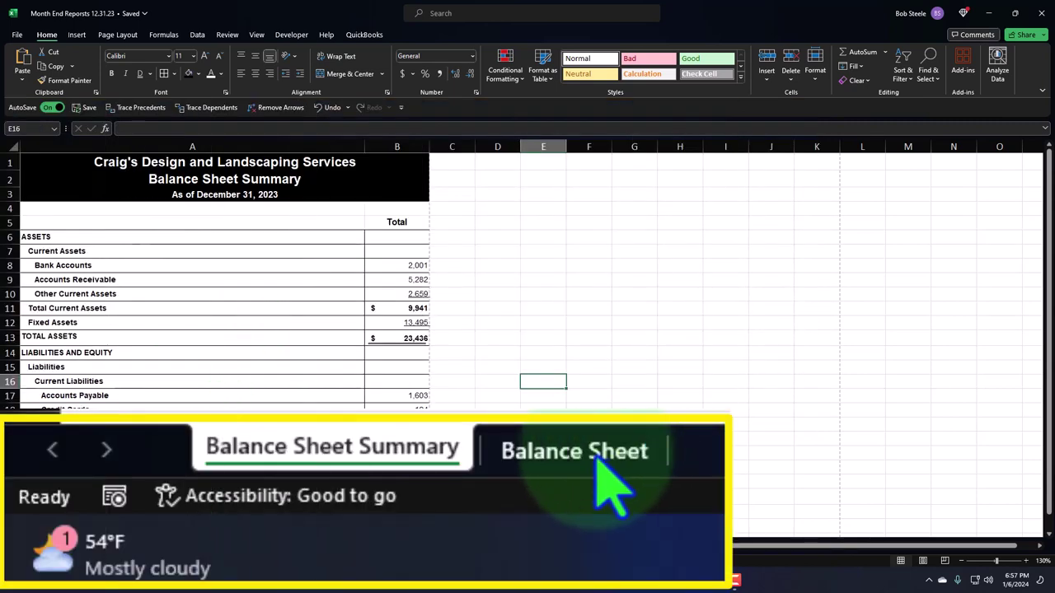
- Open the print preview from the Balance Sheet worksheet and set the print scope to Print Entire Workbook
{"action": "left_click", "coordinate": [197, 549]}
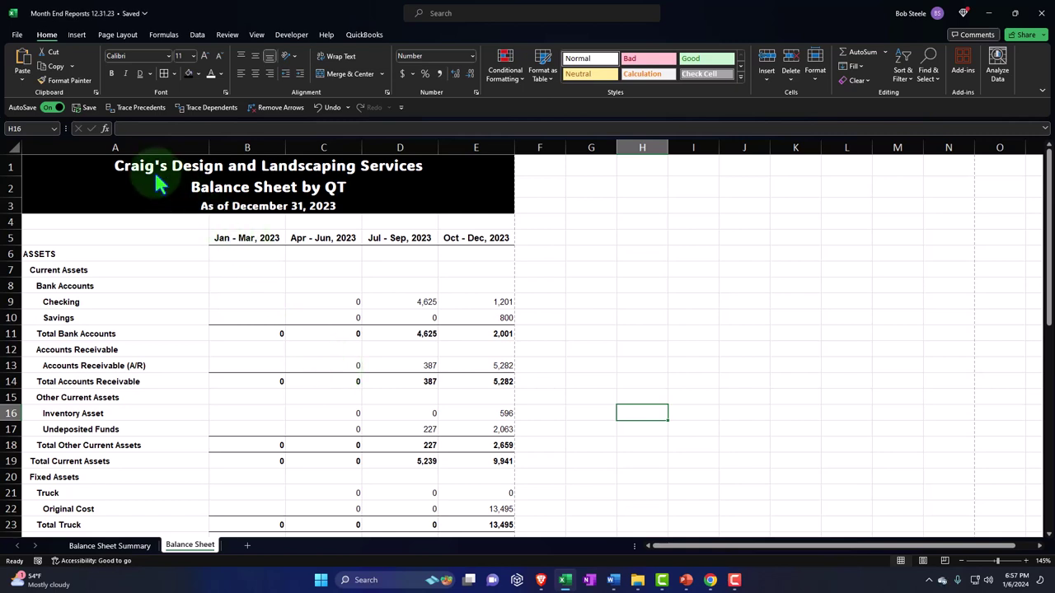
{"action": "left_click", "coordinate": [17, 35]}
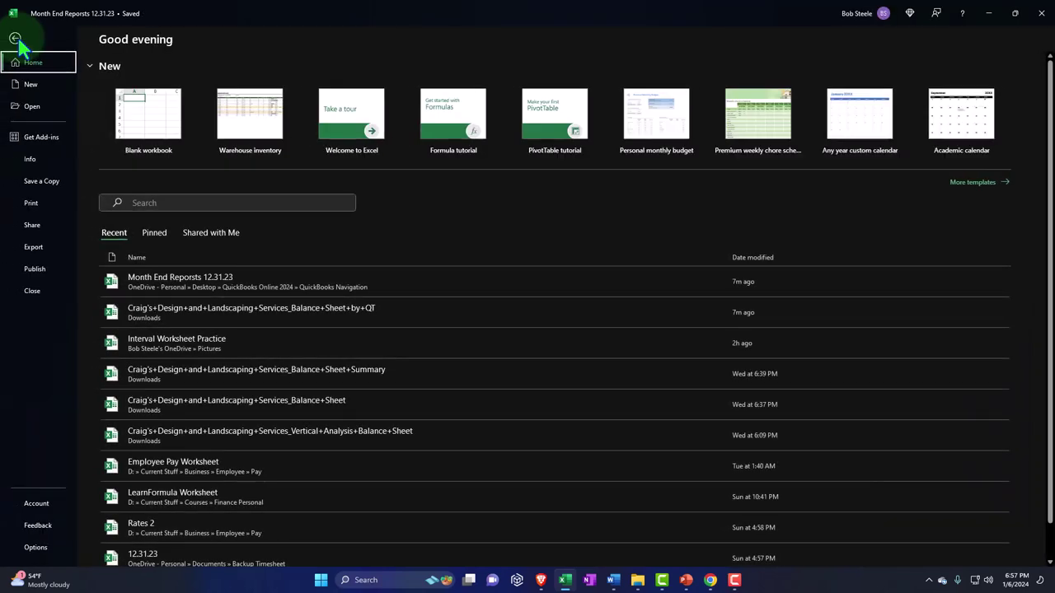
{"action": "left_click", "coordinate": [37, 205]}
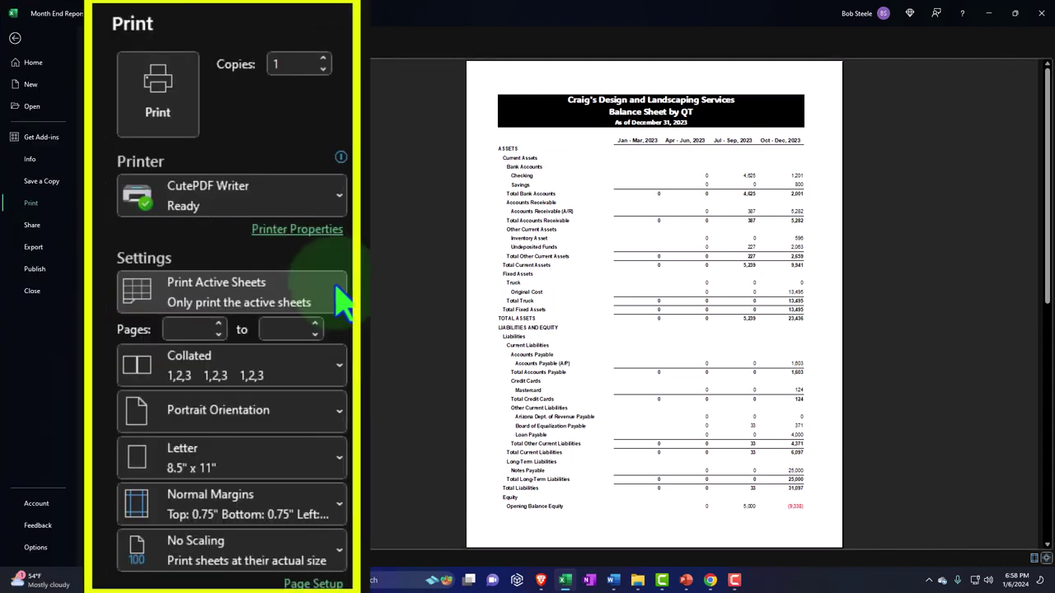
{"action": "left_click", "coordinate": [339, 299]}
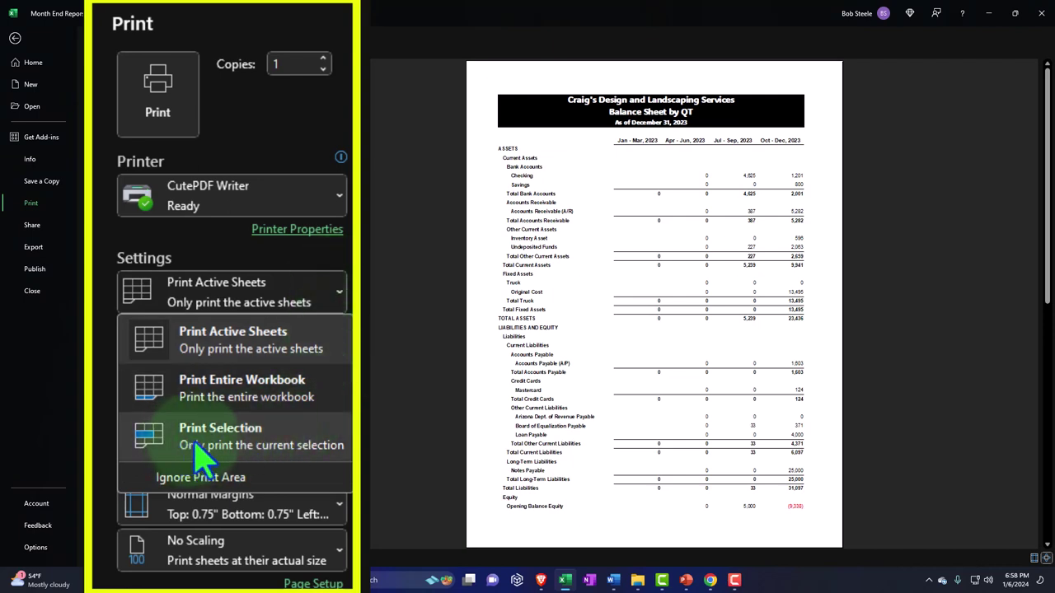
{"action": "left_click", "coordinate": [265, 399]}
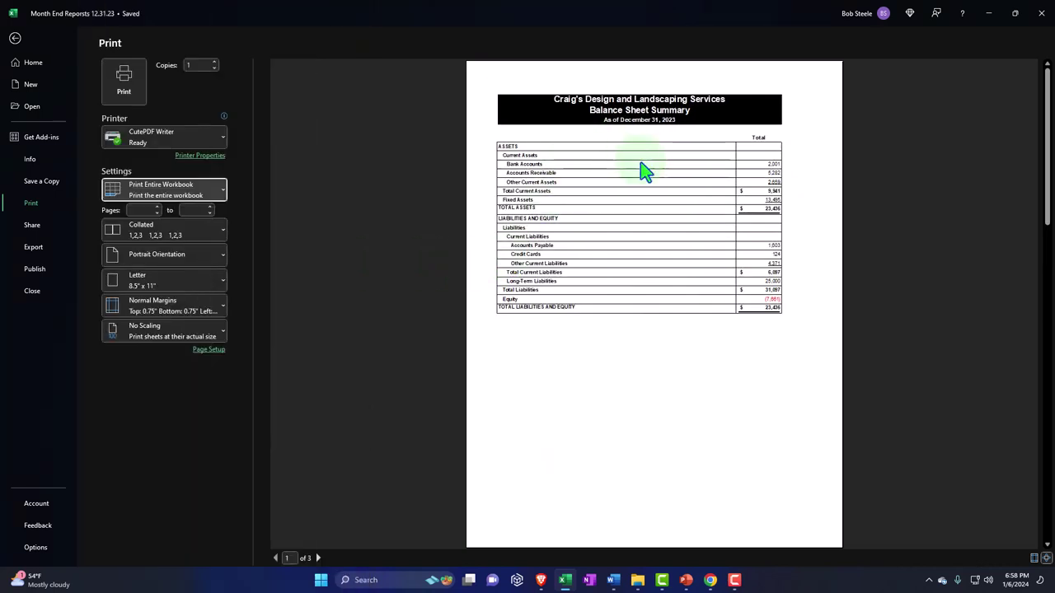
- Page through the entire workbook's print preview, check the page orientation choices and return to the worksheet
{"action": "scroll", "coordinate": [641, 174], "scroll_direction": "down", "scroll_amount": 1}
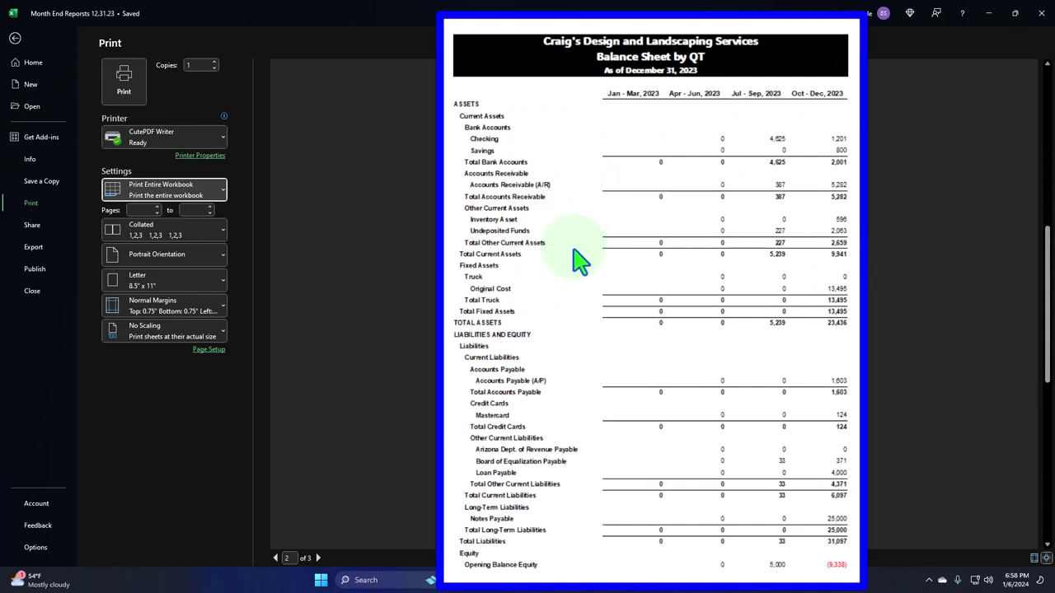
{"action": "scroll", "coordinate": [552, 132], "scroll_direction": "down", "scroll_amount": 1}
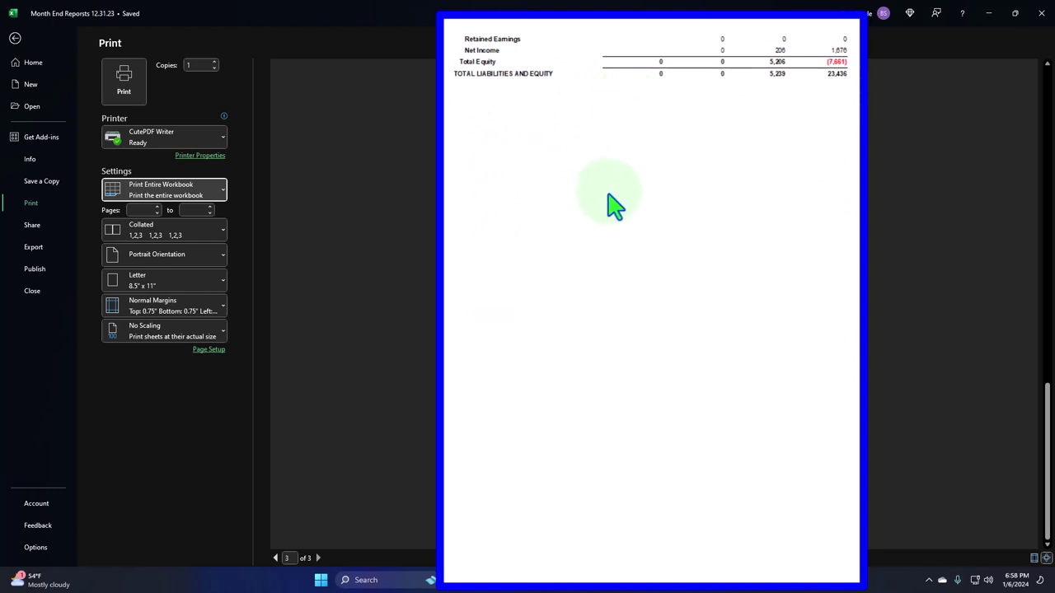
{"action": "scroll", "coordinate": [614, 206], "scroll_direction": "up", "scroll_amount": 4}
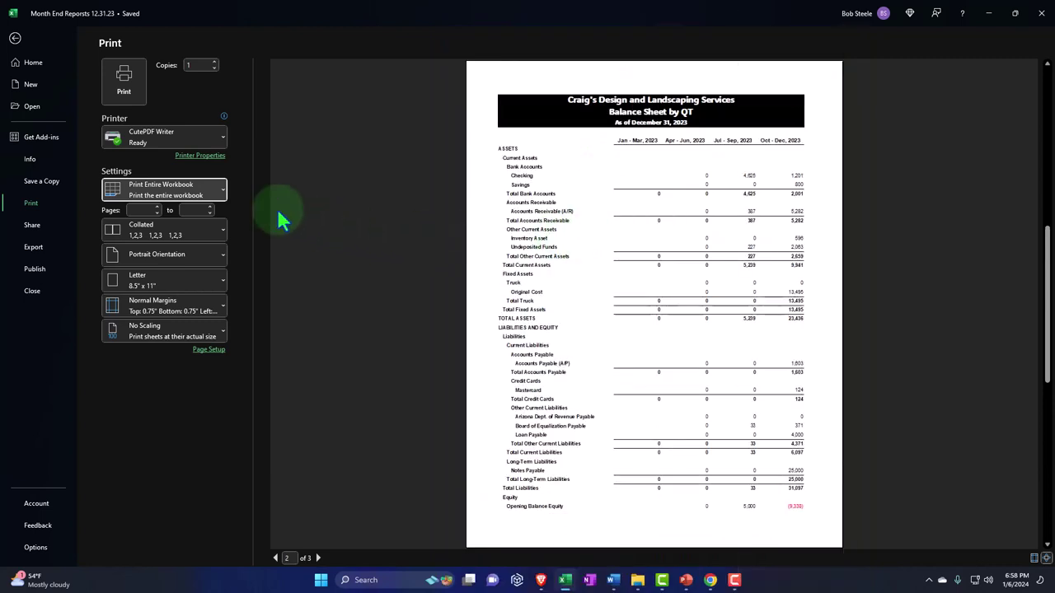
{"action": "left_click", "coordinate": [346, 301]}
{"action": "left_click", "coordinate": [342, 297]}
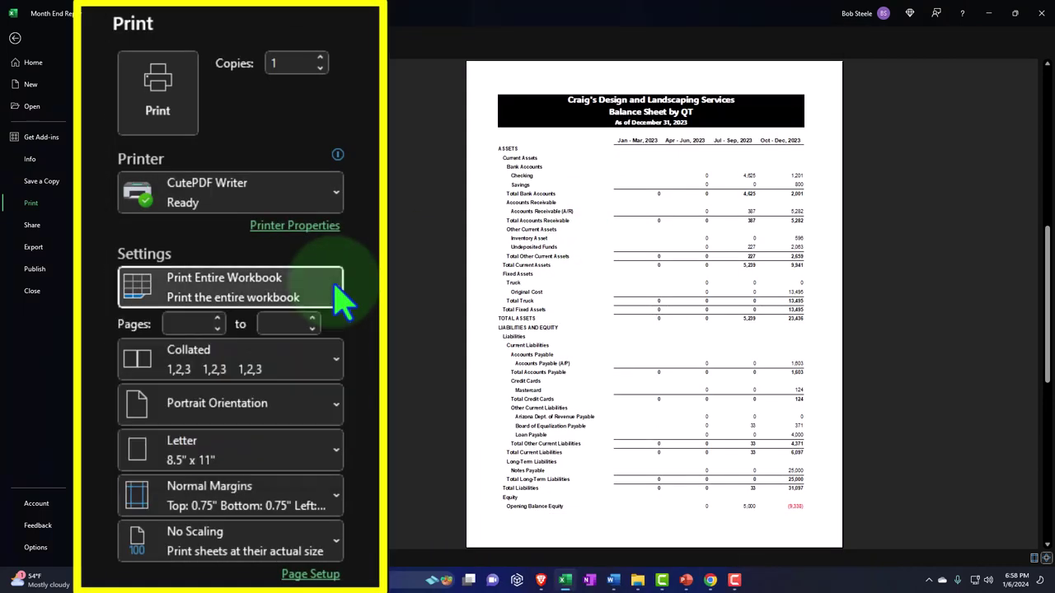
{"action": "left_click", "coordinate": [338, 409]}
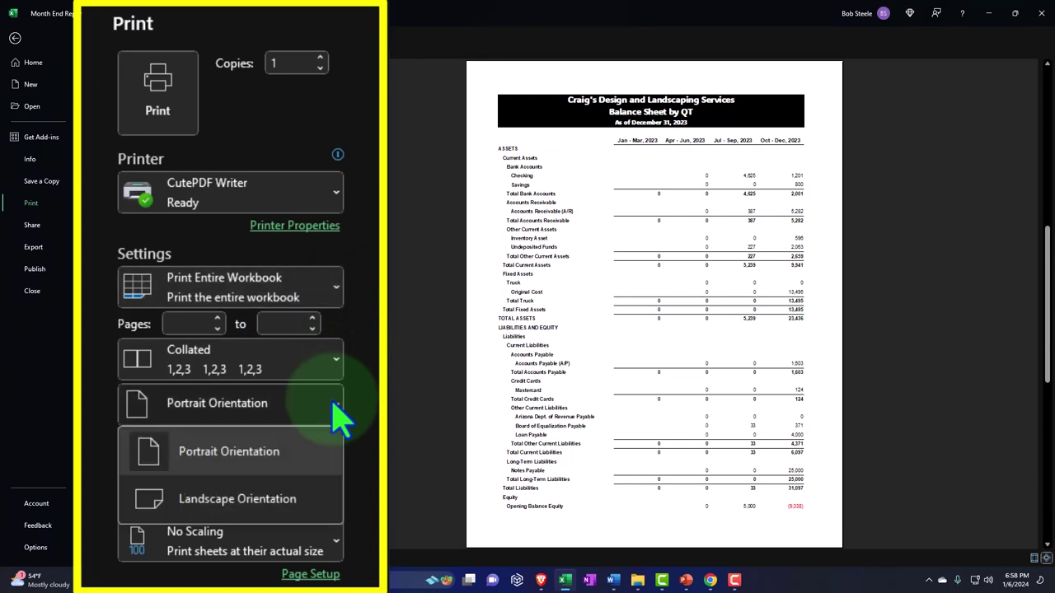
{"action": "left_click", "coordinate": [335, 406]}
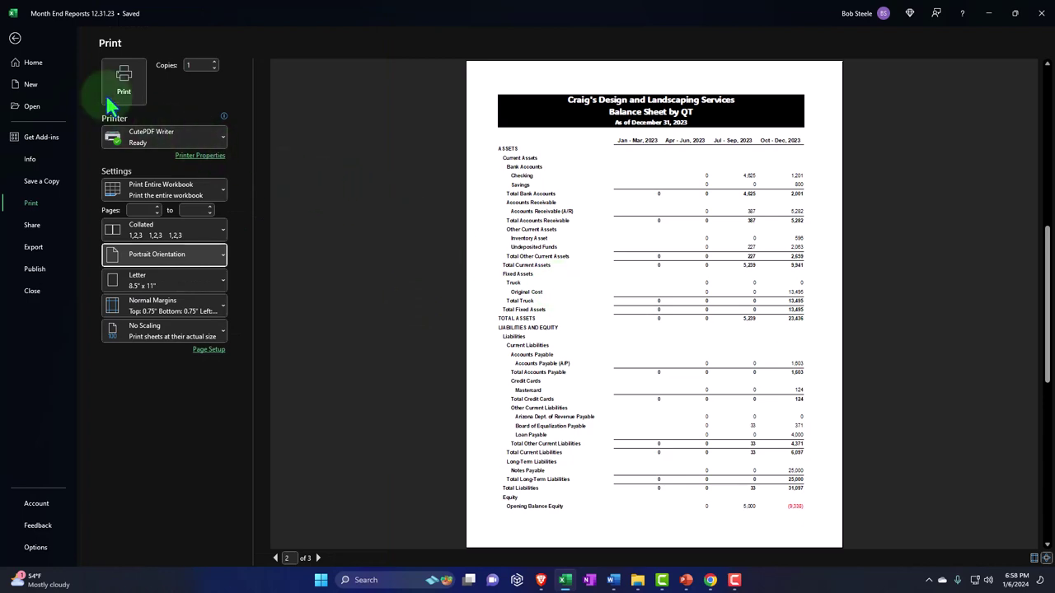
{"action": "left_click", "coordinate": [15, 38]}
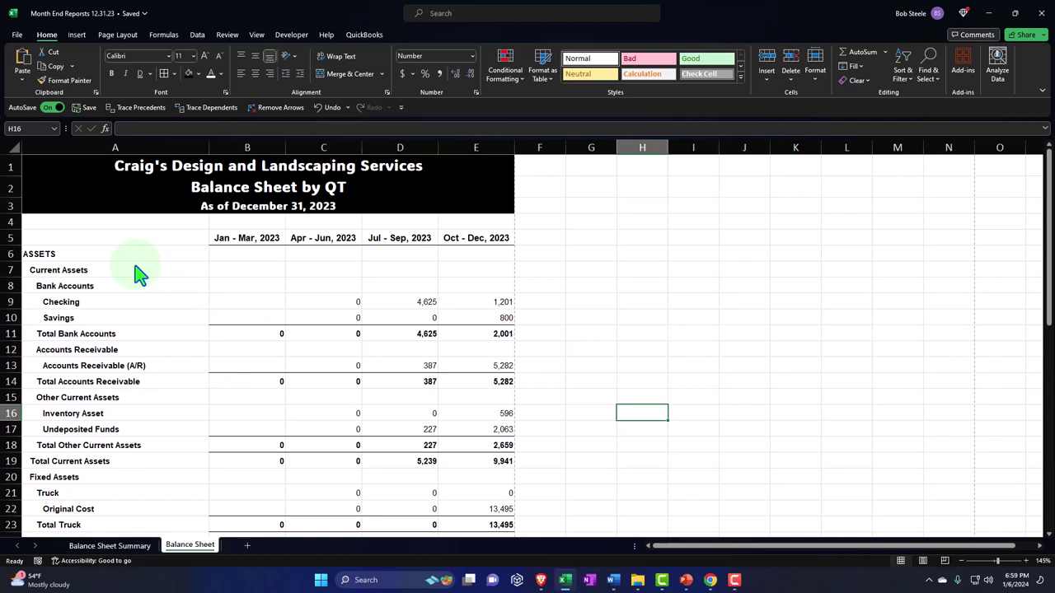
- Check the page orientation choices for the Balance Sheet worksheet without changing the layout
{"action": "left_click", "coordinate": [119, 35]}
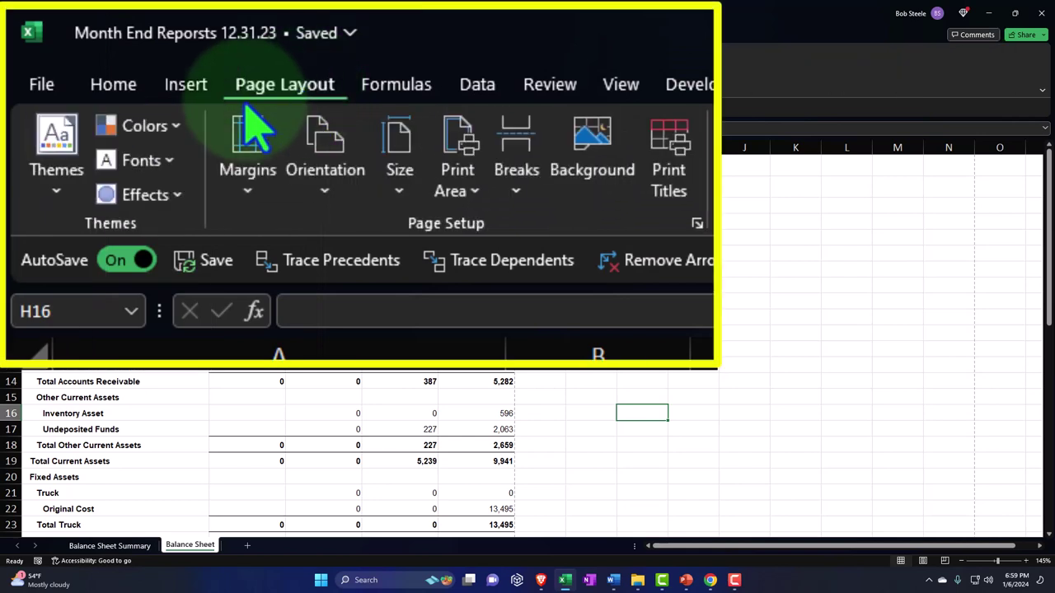
{"action": "left_click", "coordinate": [320, 198]}
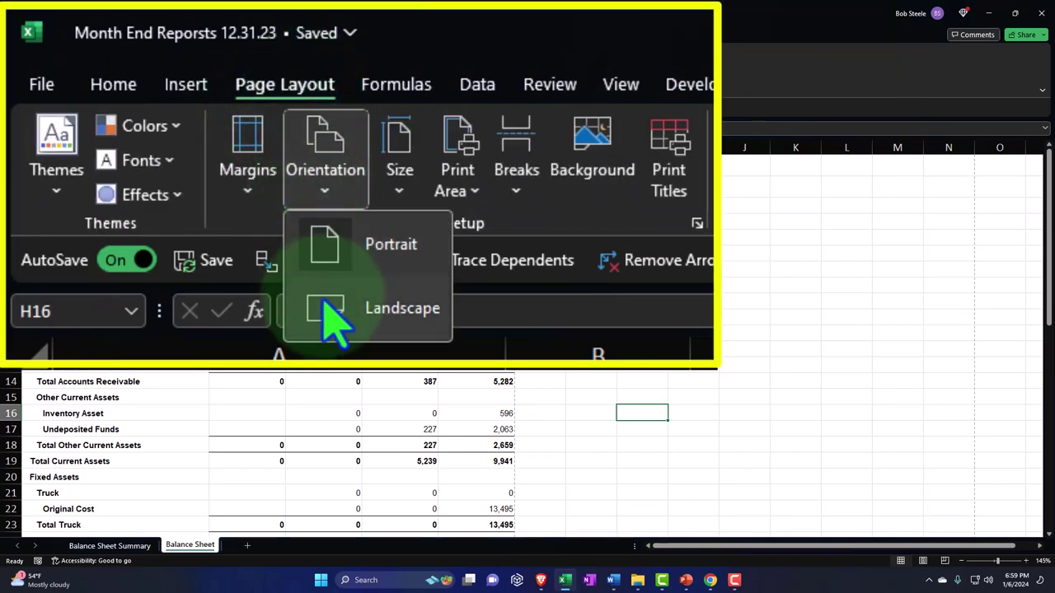
{"action": "left_click", "coordinate": [176, 379]}
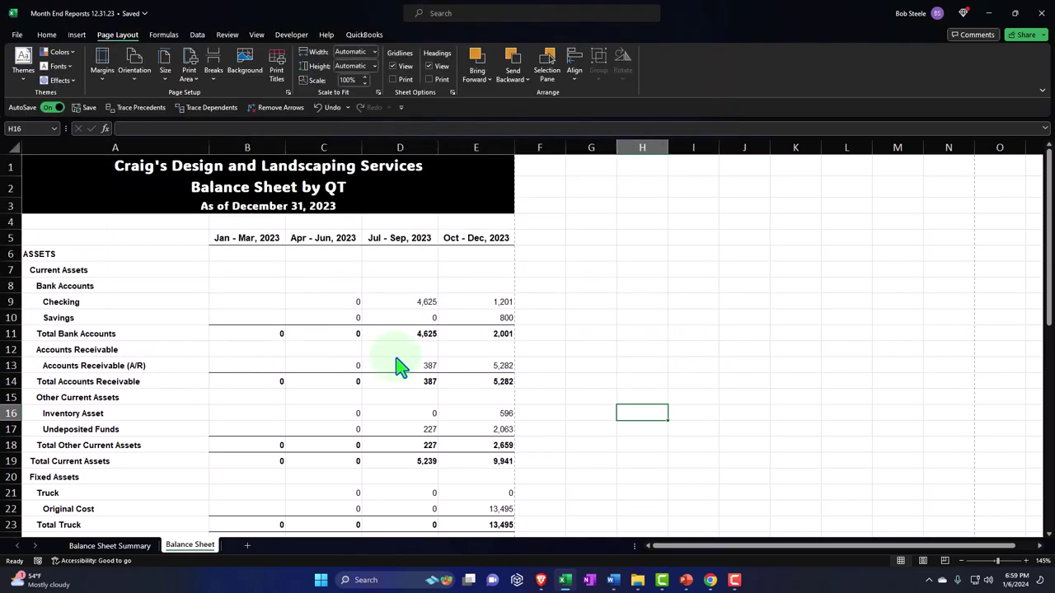
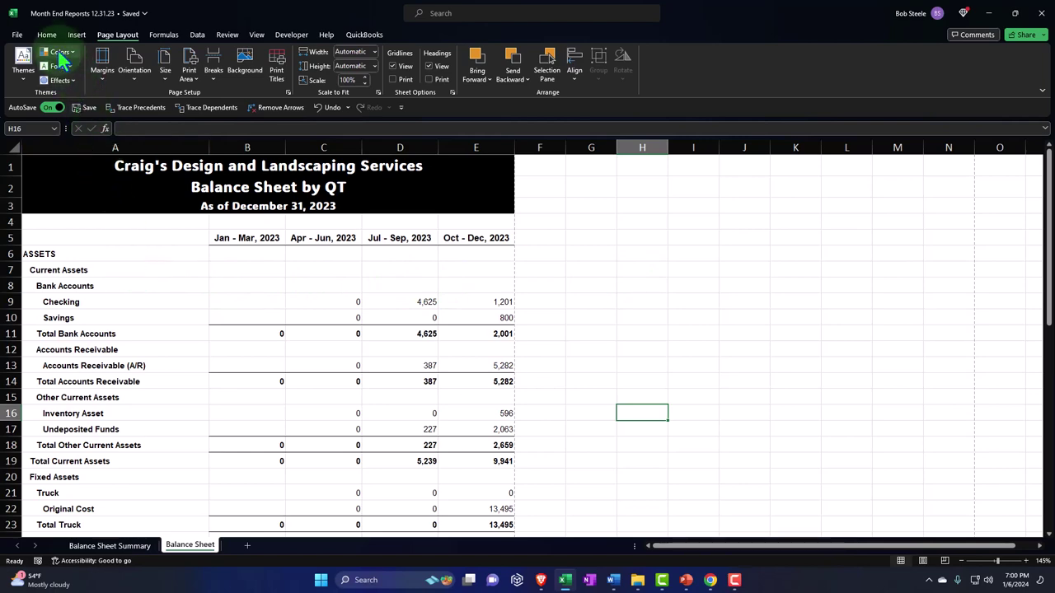
- Reopen the workbook's print preview, examine the scaling options and the Balance Sheet by QT page, and return to the worksheet
{"action": "left_click", "coordinate": [17, 35]}
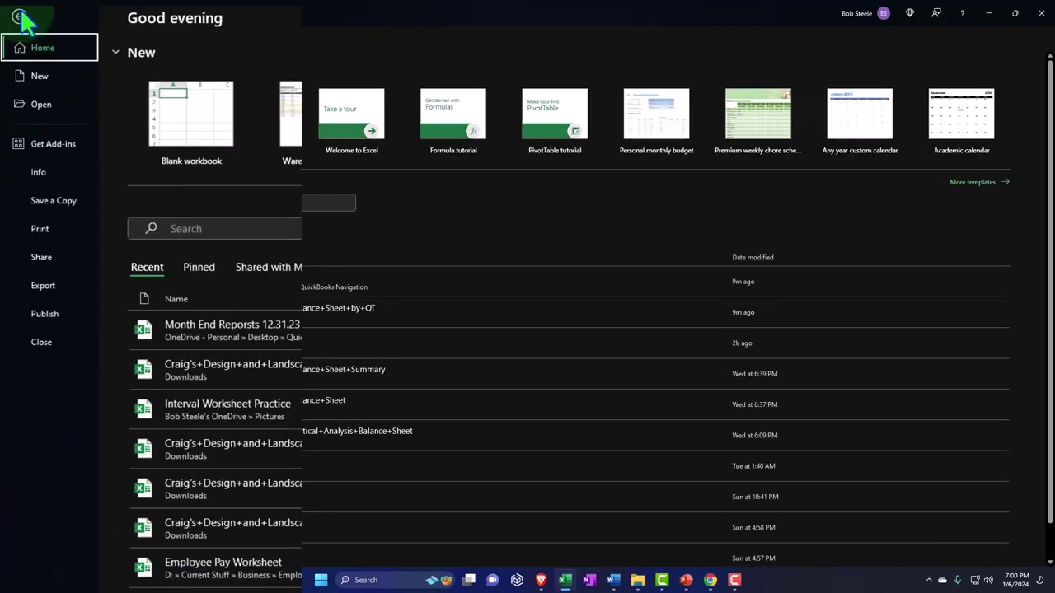
{"action": "left_click", "coordinate": [42, 228]}
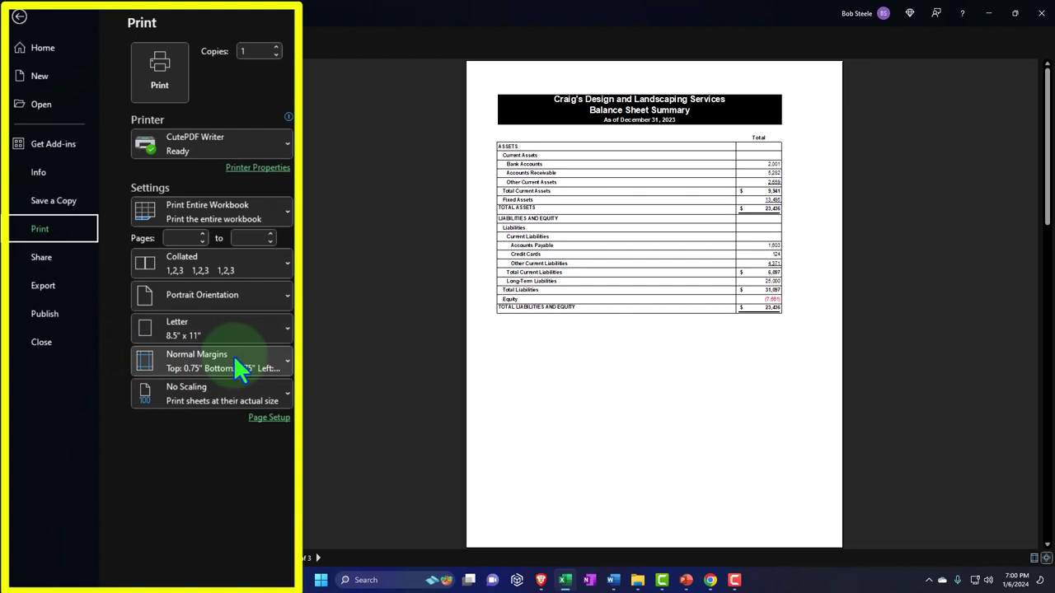
{"action": "left_click", "coordinate": [263, 393]}
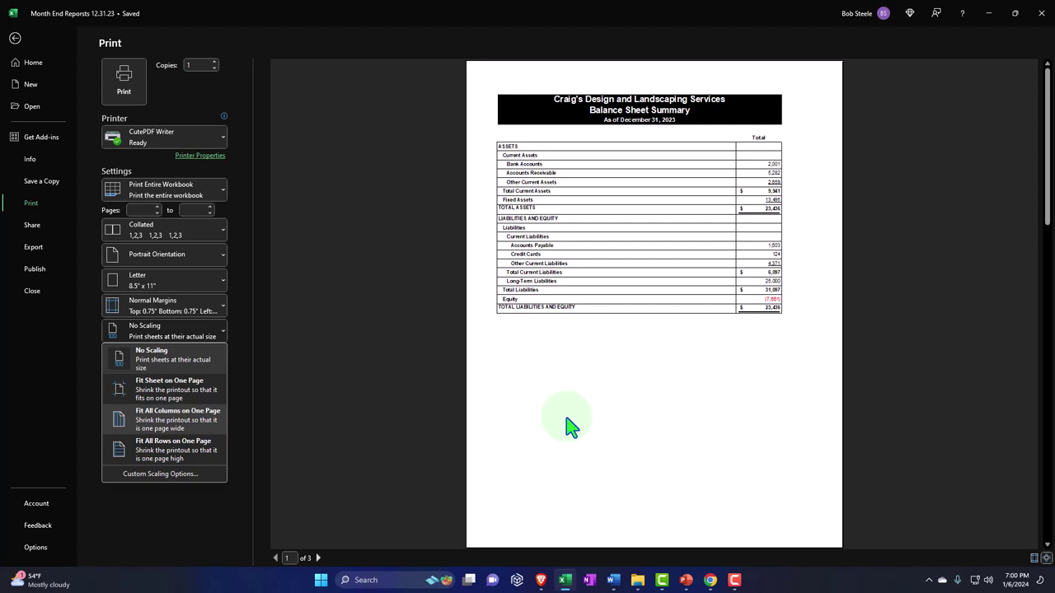
{"action": "left_click", "coordinate": [572, 426]}
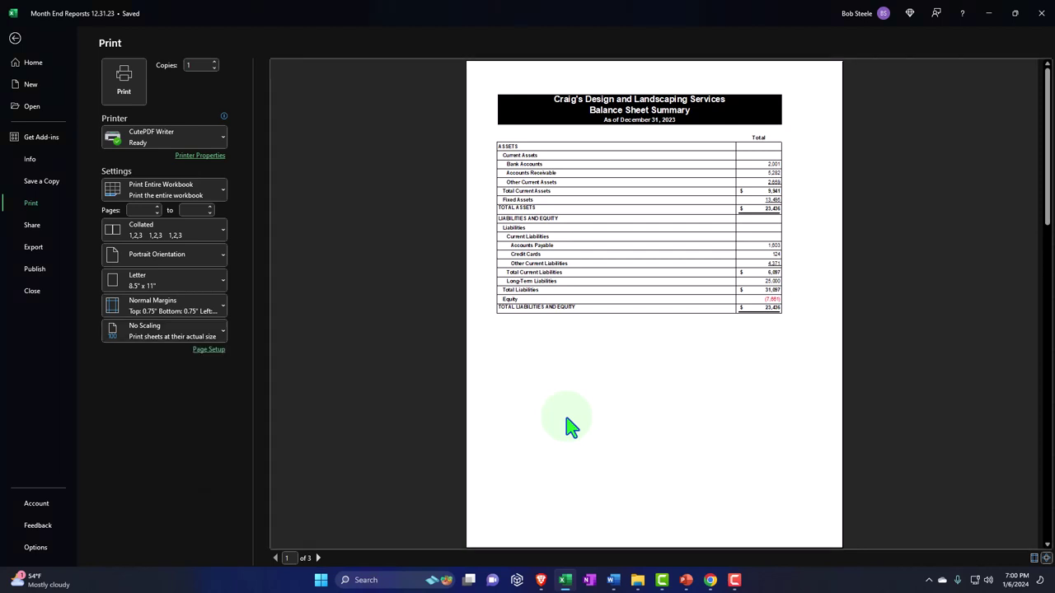
{"action": "scroll", "coordinate": [572, 426], "scroll_direction": "down", "scroll_amount": 1}
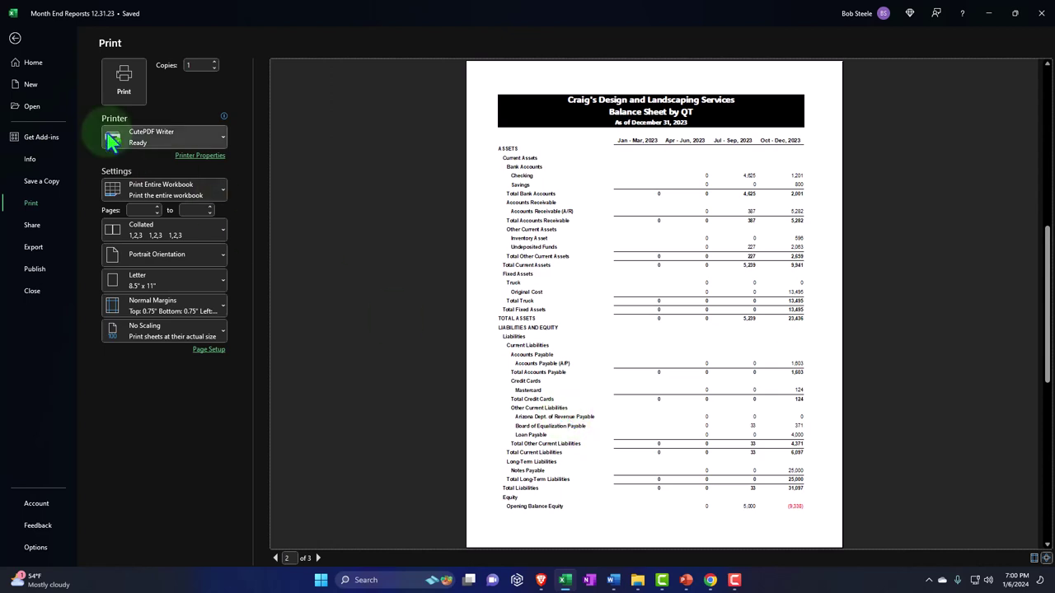
{"action": "left_click", "coordinate": [13, 37]}
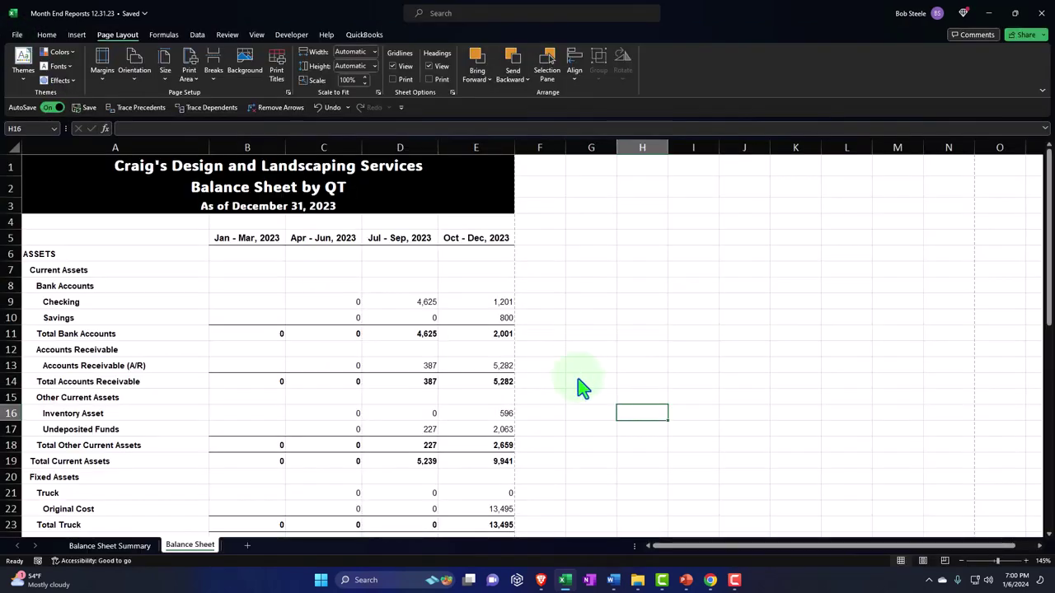
- Switch to QuickBooks Online in the browser, open the Balance Sheet Horizontal Analysis custom report and look it over
{"action": "mouse_move", "coordinate": [710, 582]}
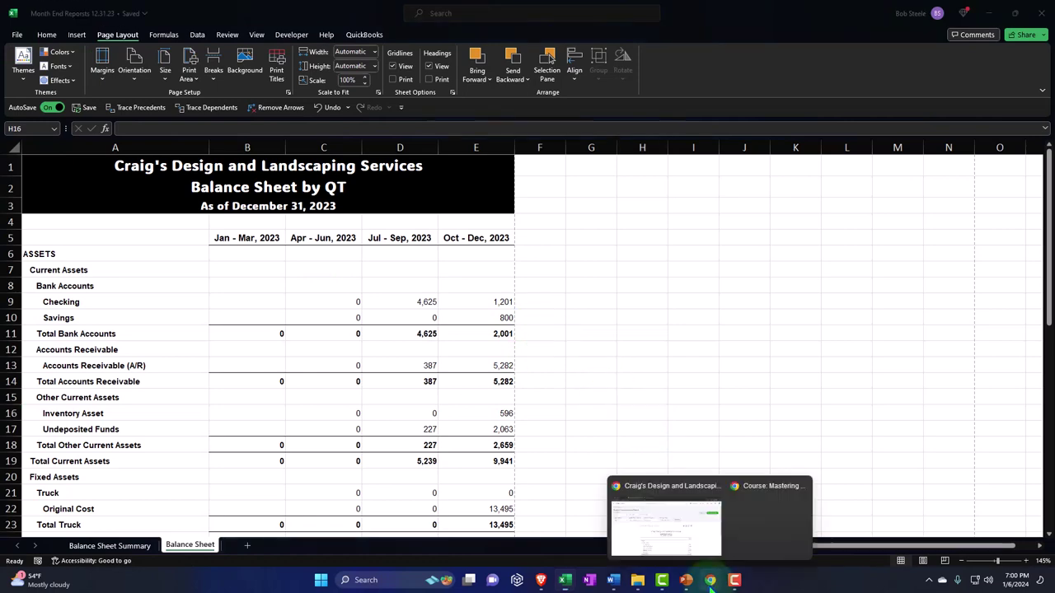
{"action": "left_click", "coordinate": [694, 540]}
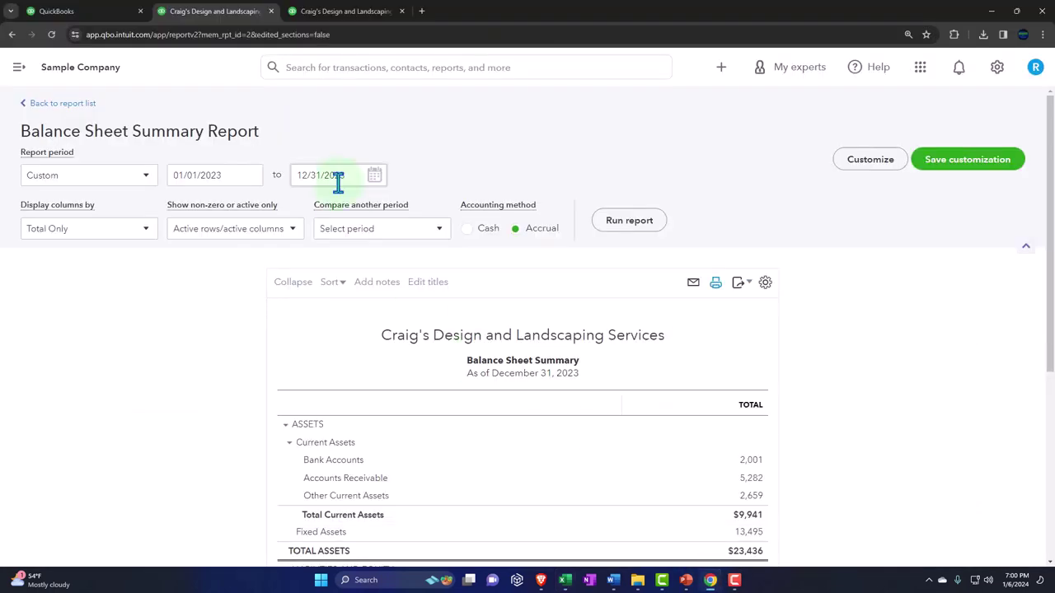
{"action": "left_click", "coordinate": [346, 11]}
{"action": "left_click", "coordinate": [264, 33]}
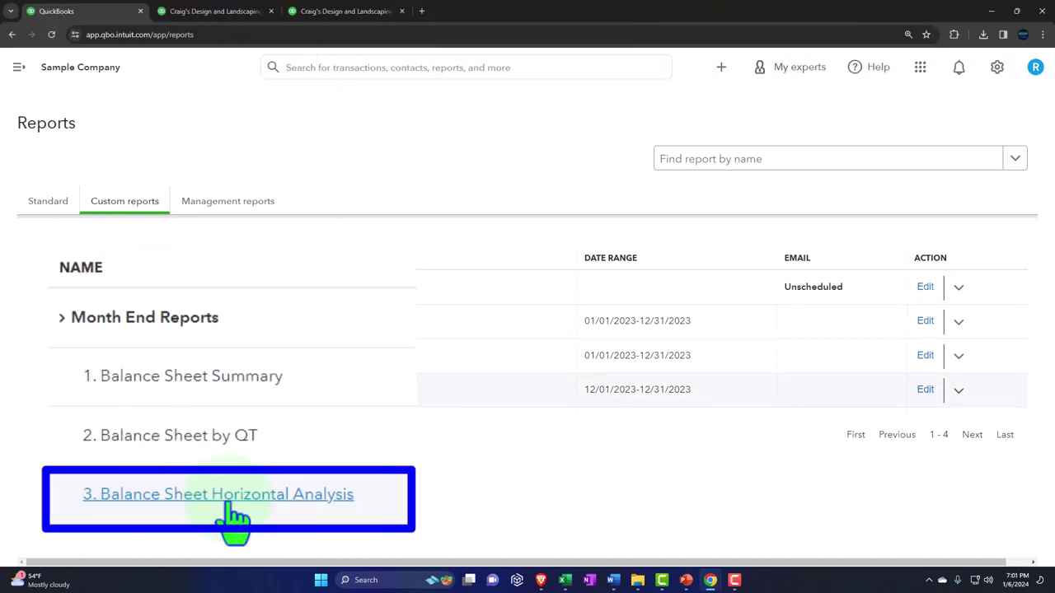
{"action": "left_click", "coordinate": [234, 498]}
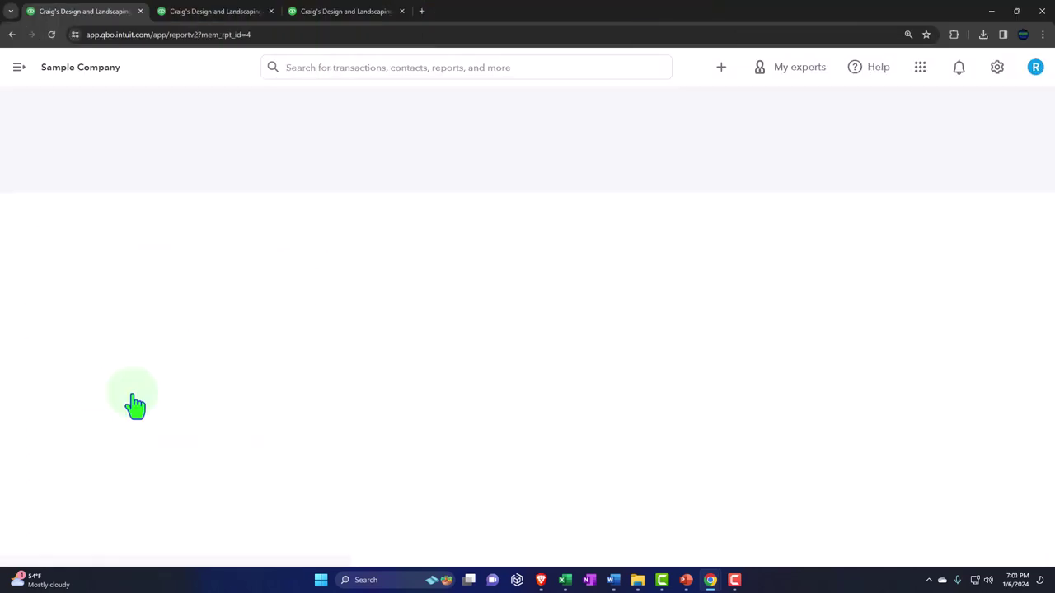
{"action": "scroll", "coordinate": [136, 403], "scroll_direction": "down", "scroll_amount": 2}
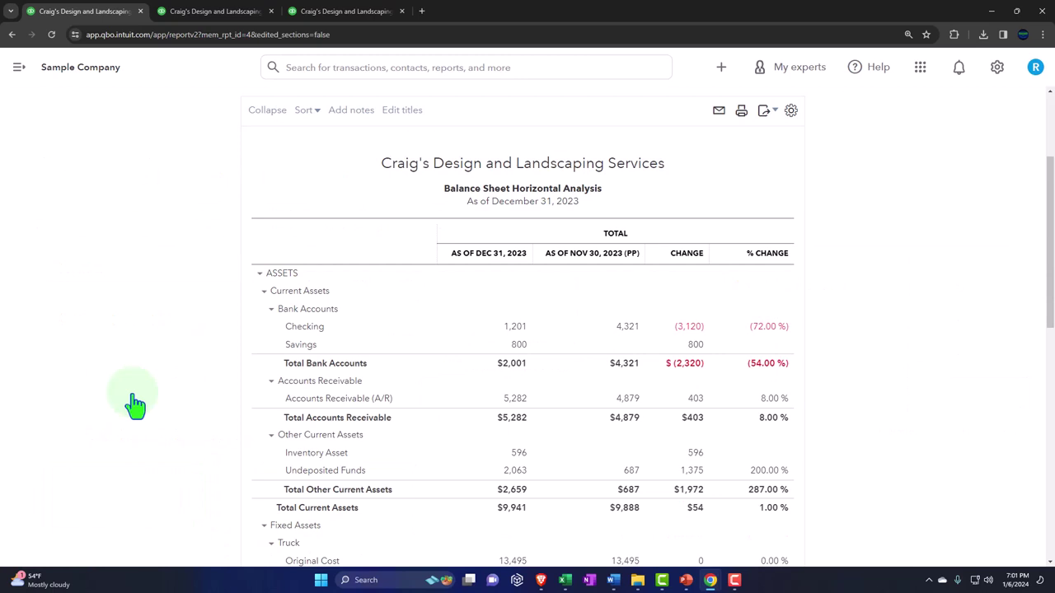
{"action": "scroll", "coordinate": [136, 403], "scroll_direction": "up", "scroll_amount": 2}
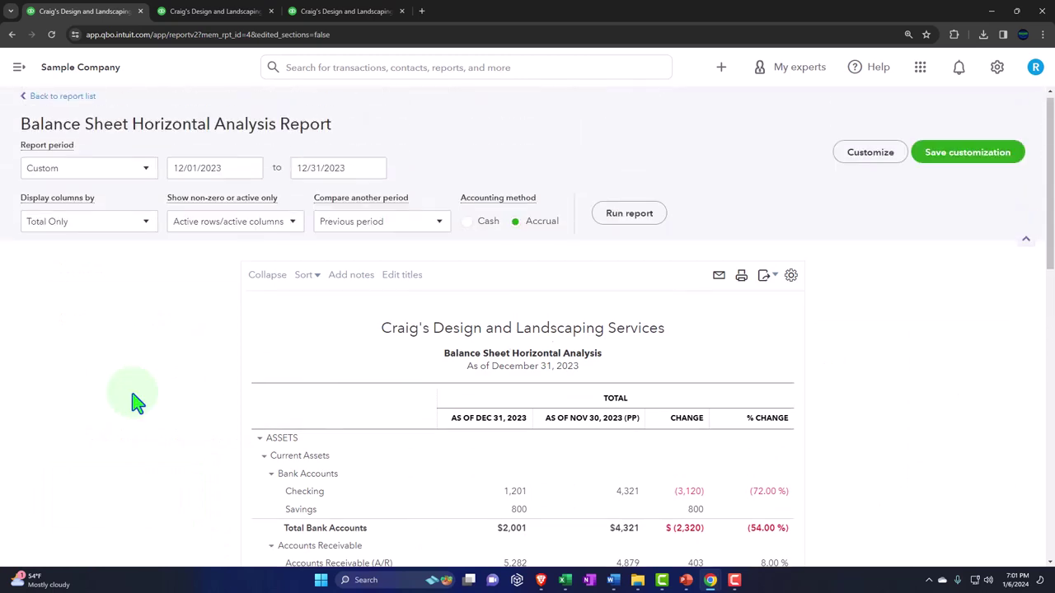
- Export the Balance Sheet Horizontal Analysis report to Excel, open the downloaded file and enable editing
{"action": "left_click", "coordinate": [766, 278]}
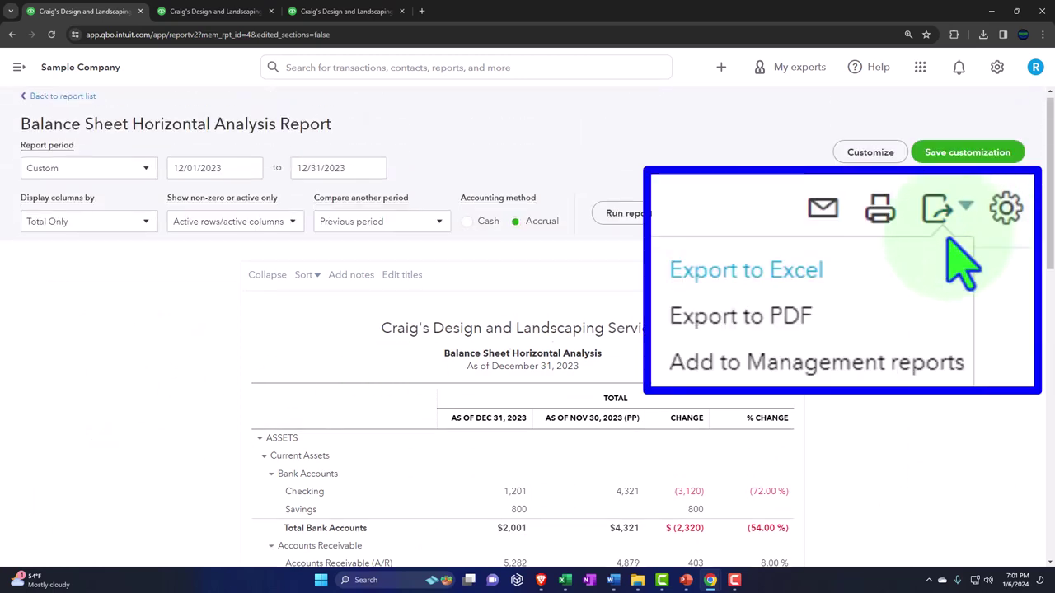
{"action": "left_click", "coordinate": [931, 272]}
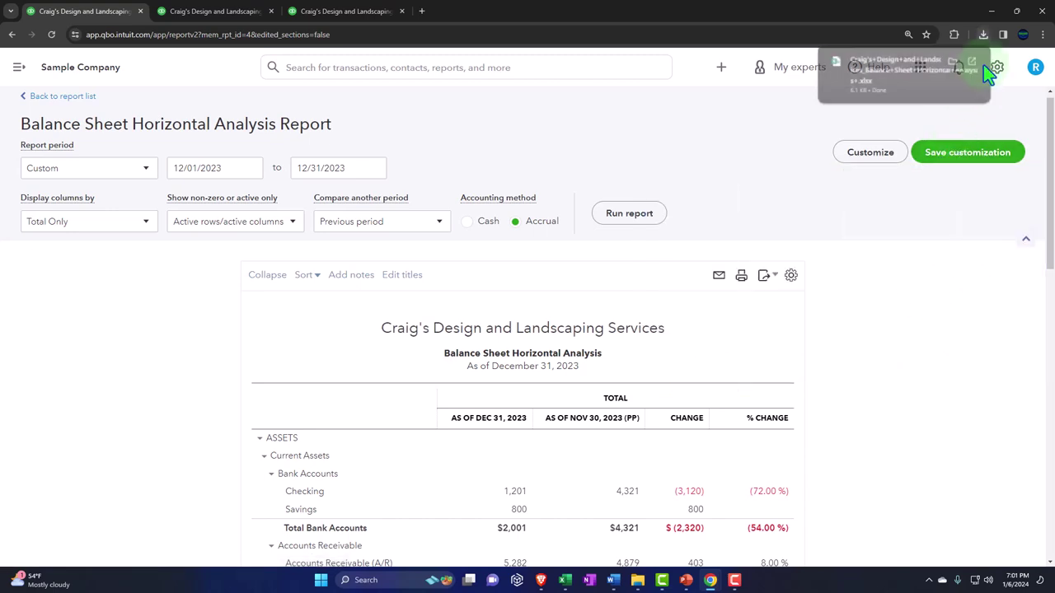
{"action": "left_click", "coordinate": [919, 71]}
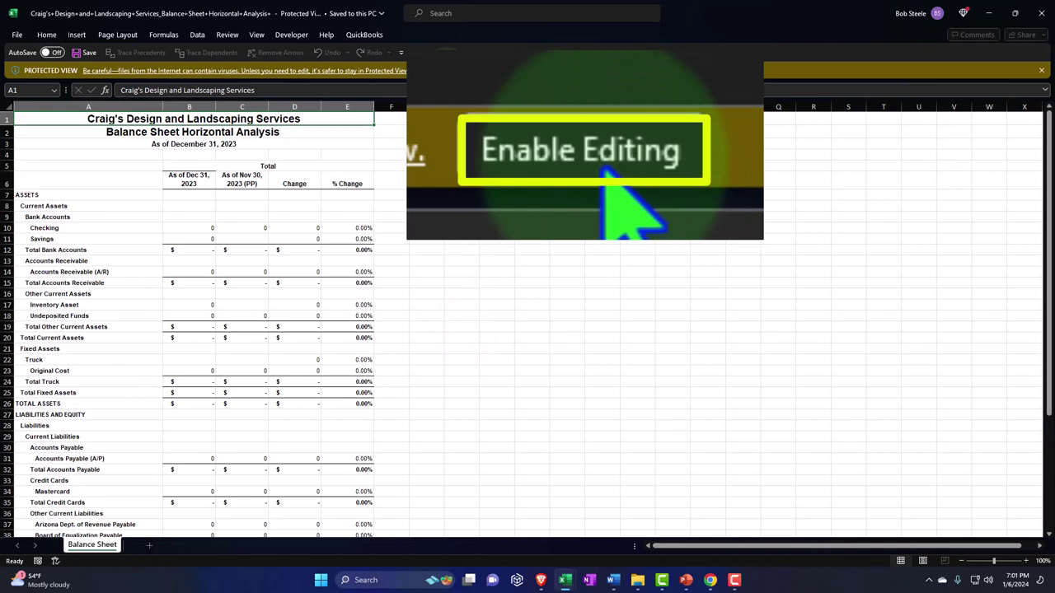
{"action": "left_click", "coordinate": [466, 72]}
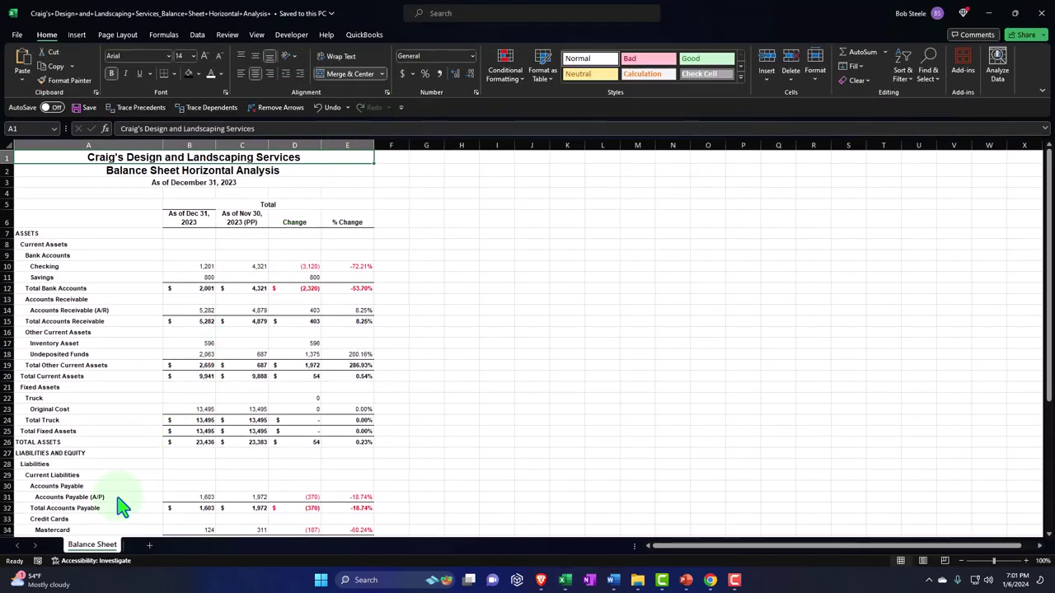
- Move the exported Balance Sheet worksheet into Month End Reporsts 12.31.23.xlsx and place it after the existing sheets
{"action": "right_click", "coordinate": [93, 544]}
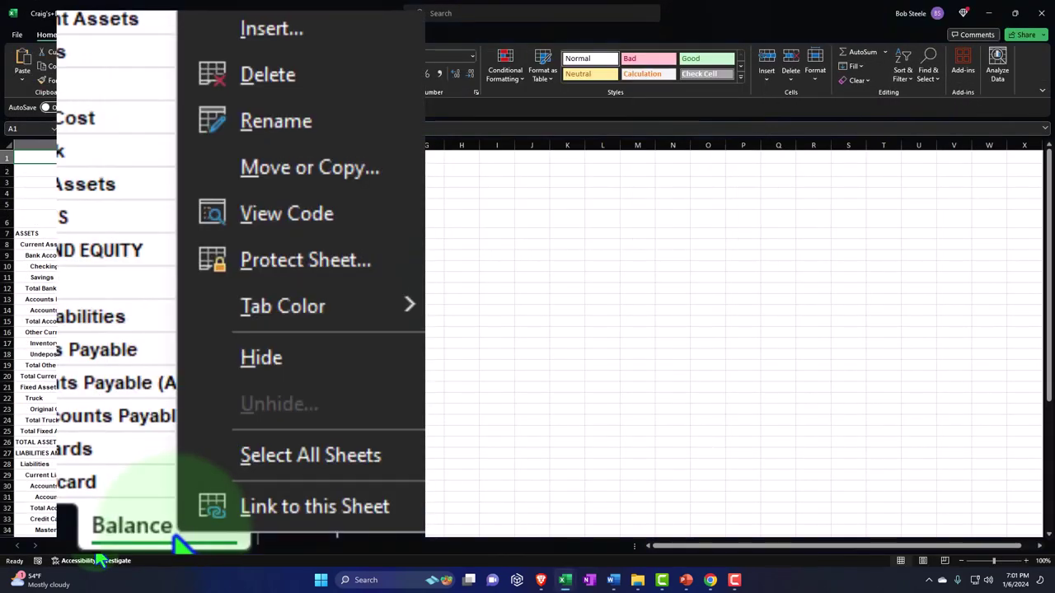
{"action": "left_click", "coordinate": [373, 189]}
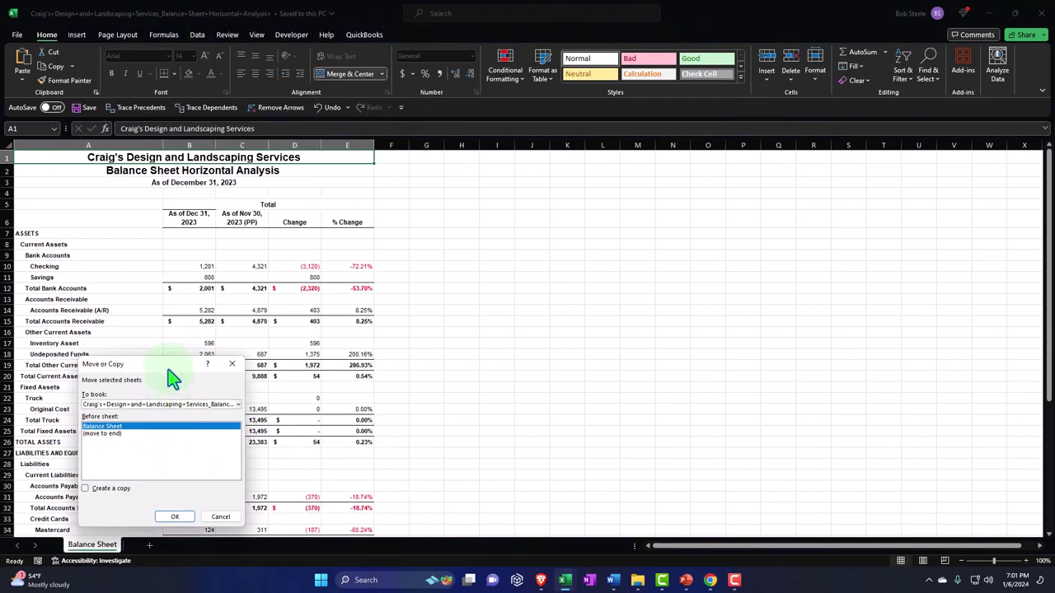
{"action": "left_click_drag", "start_coordinate": [167, 367], "coordinate": [512, 238]}
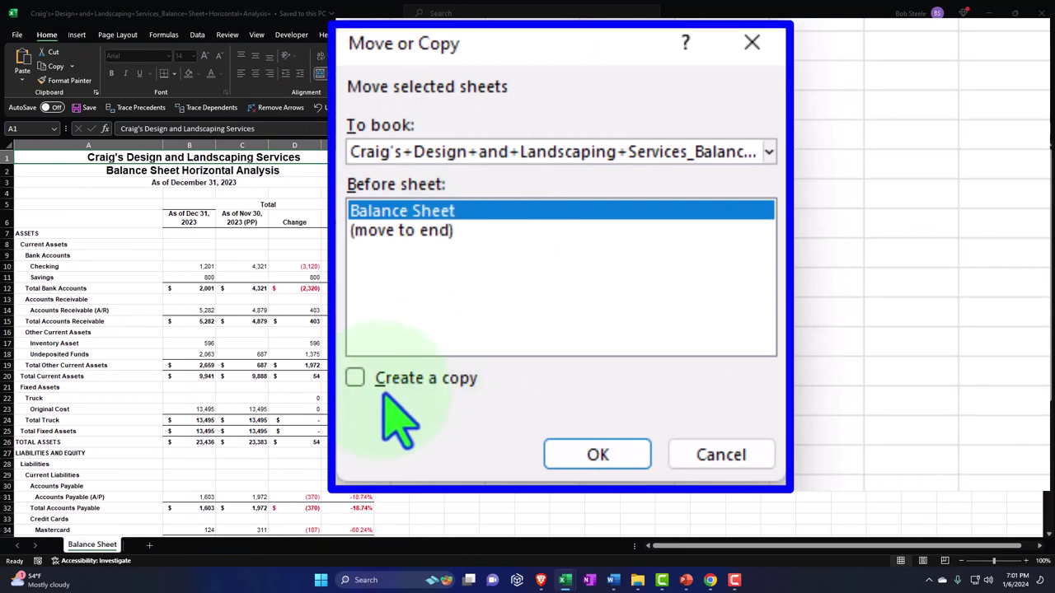
{"action": "left_click", "coordinate": [769, 153]}
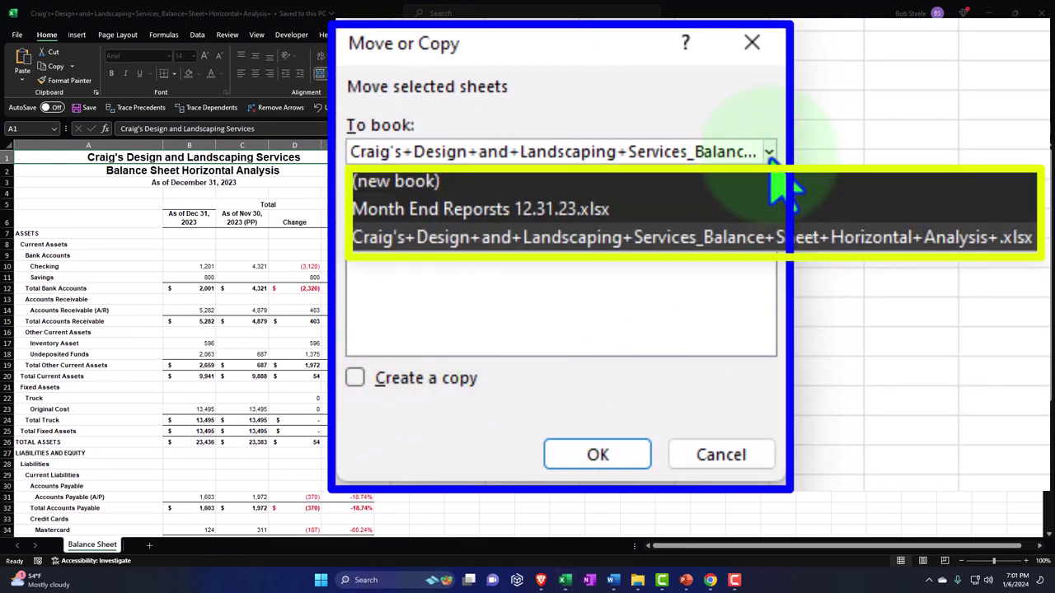
{"action": "left_click", "coordinate": [582, 213]}
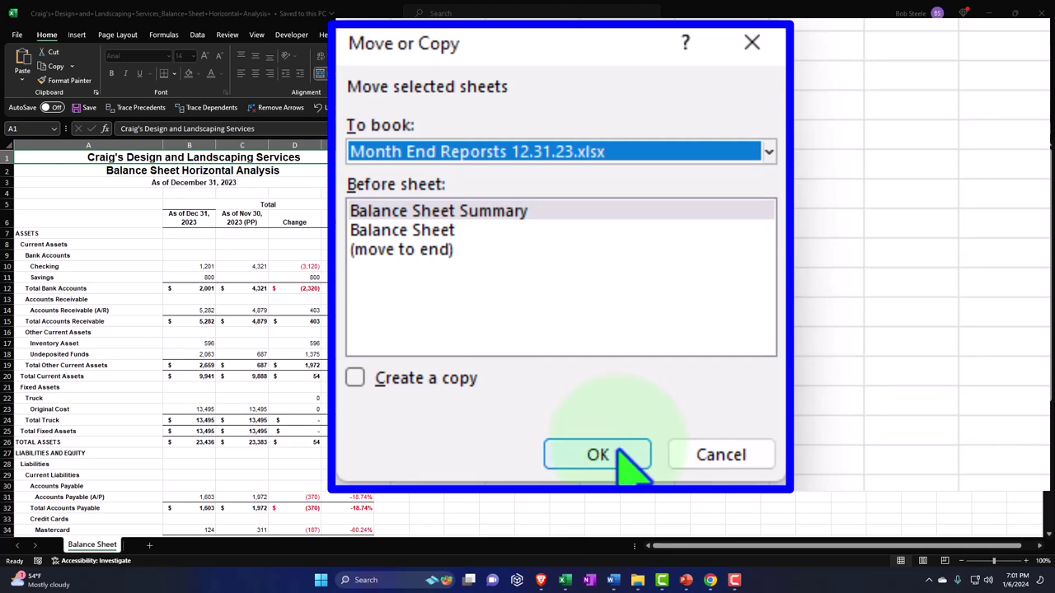
{"action": "left_click", "coordinate": [620, 151]}
{"action": "left_click", "coordinate": [618, 151]}
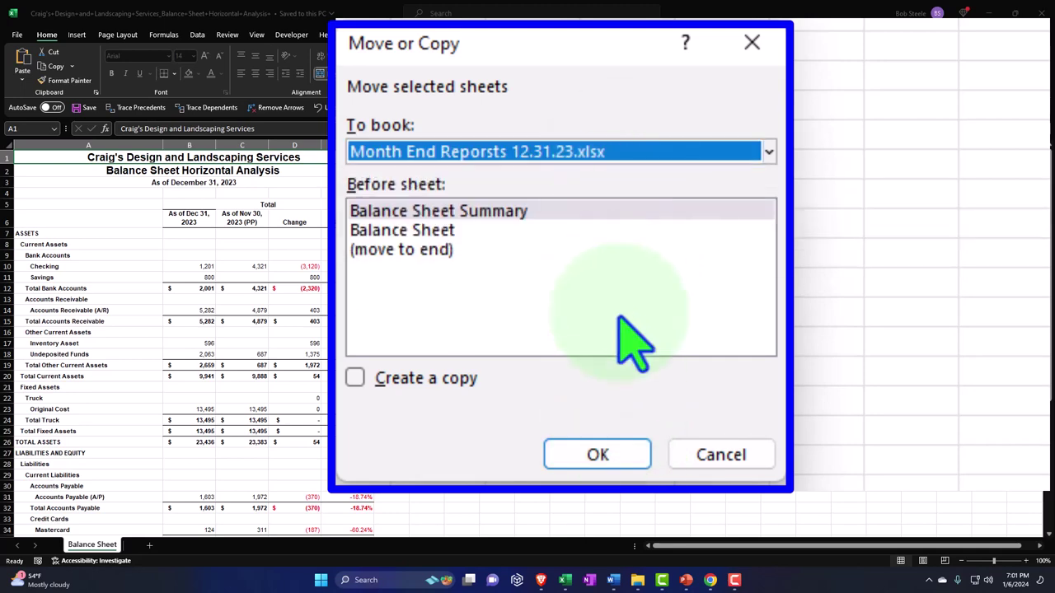
{"action": "left_click", "coordinate": [524, 387]}
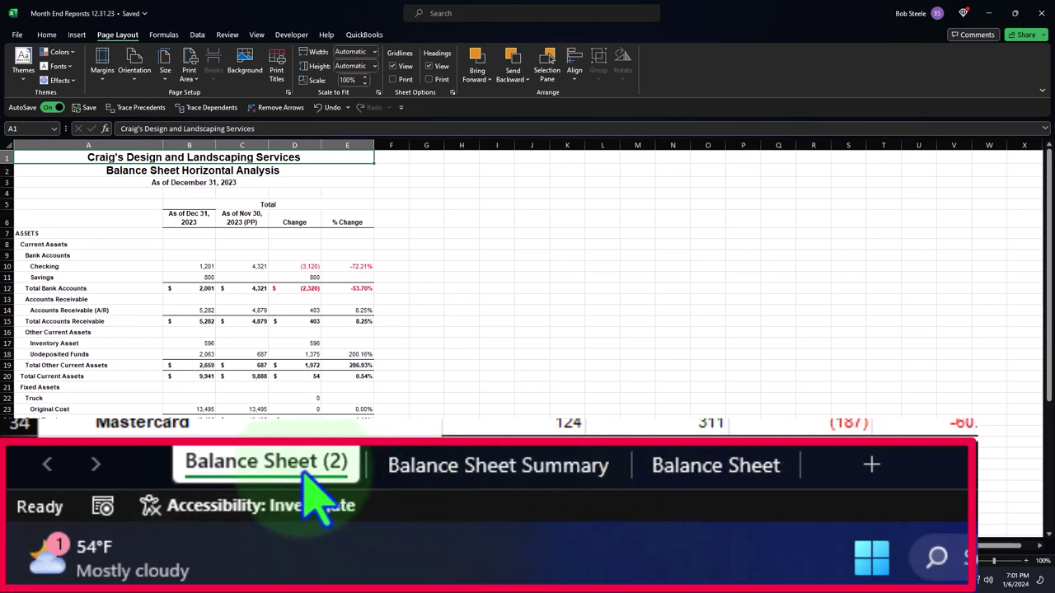
{"action": "left_click_drag", "start_coordinate": [459, 467], "coordinate": [815, 478]}
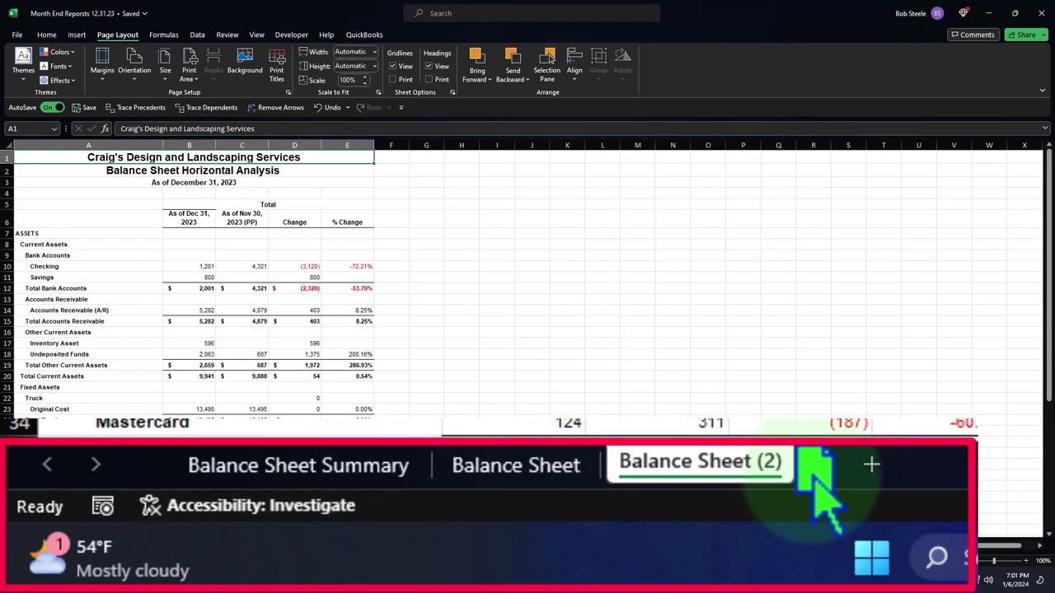
- Rename the quarterly Balance Sheet worksheet as Balance Sheet by QT
{"action": "left_click", "coordinate": [560, 482]}
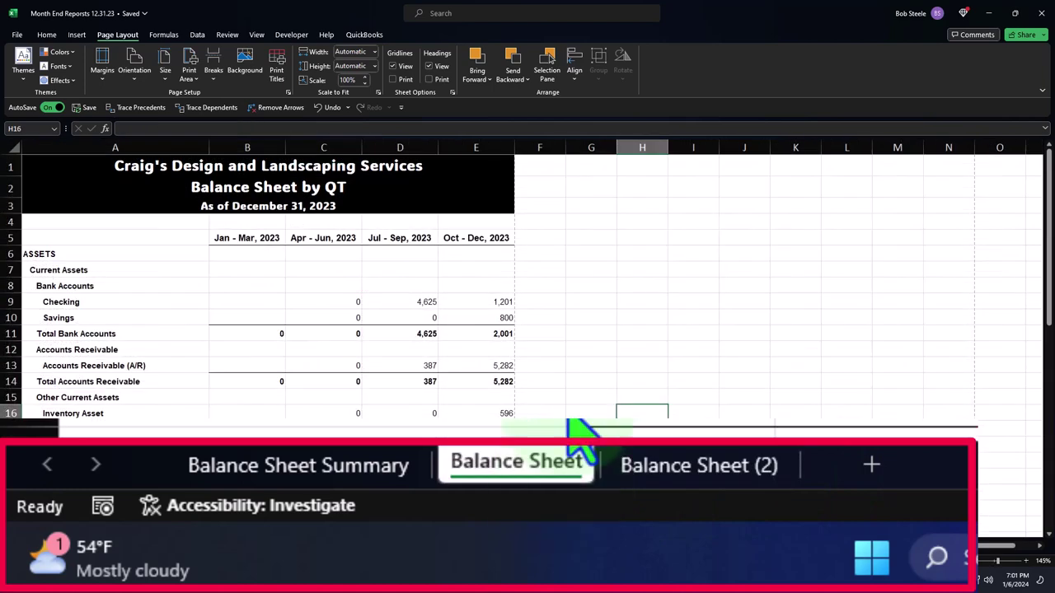
{"action": "left_click", "coordinate": [563, 478]}
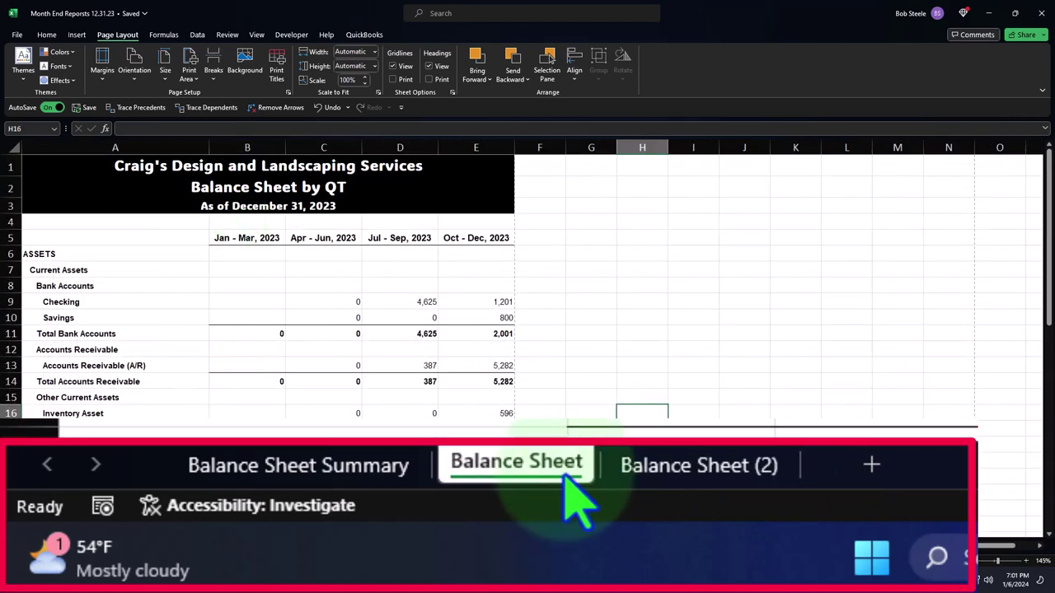
{"action": "double_click", "coordinate": [566, 477]}
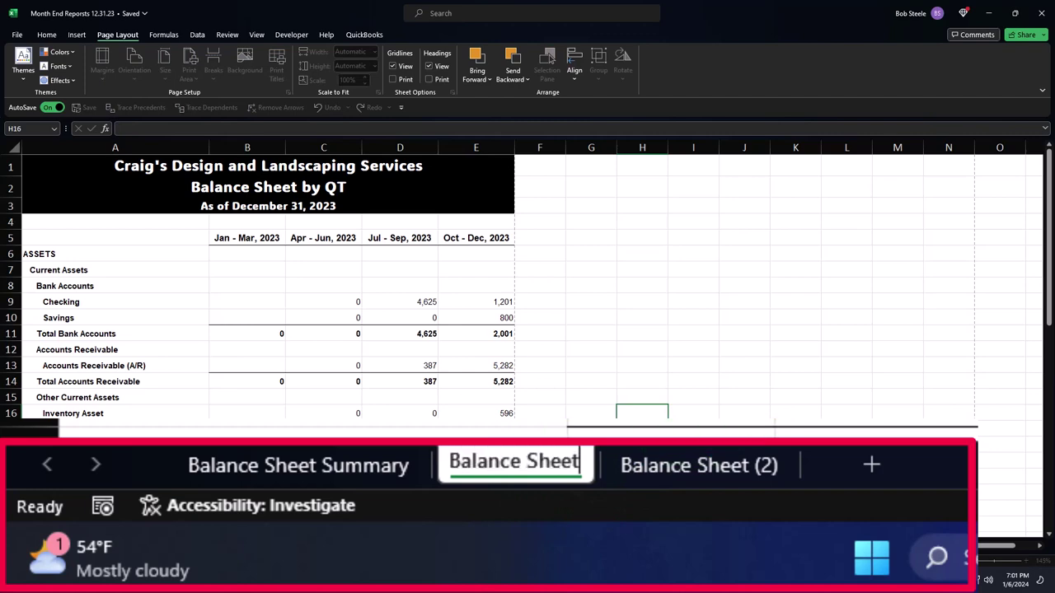
{"action": "key", "text": "Return"}
{"action": "type", "text": "by QT"}
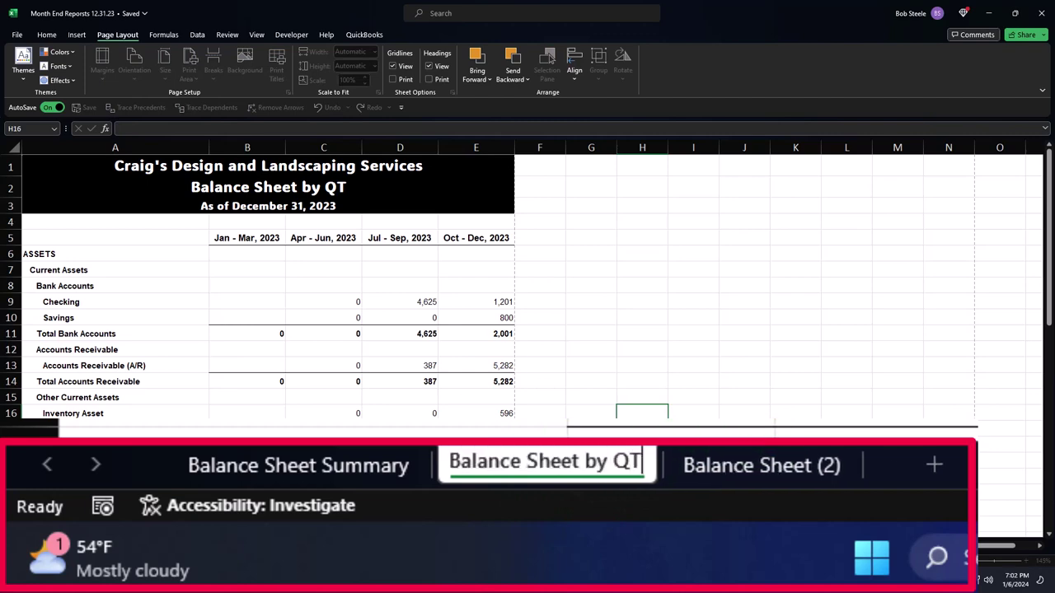
- Rename the Balance Sheet (2) worksheet as Balance Sheet Horizontal An
{"action": "left_click", "coordinate": [766, 469]}
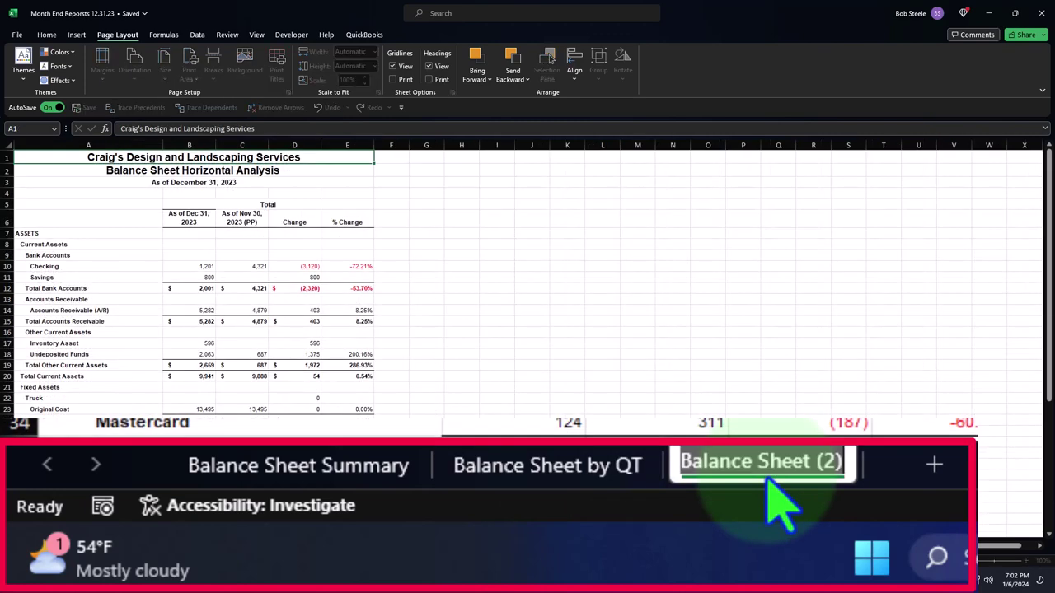
{"action": "key", "text": "End"}
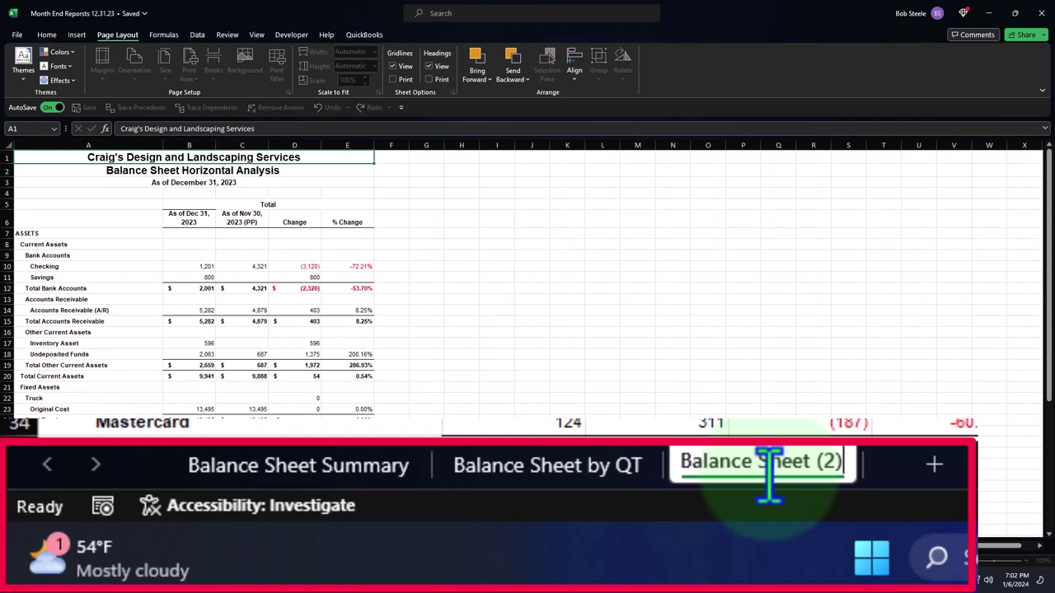
{"action": "key", "text": "BackSpace"}
{"action": "key", "text": "BackSpace"}
{"action": "key", "text": "BackSpace"}
{"action": "type", "text": "Ho"}
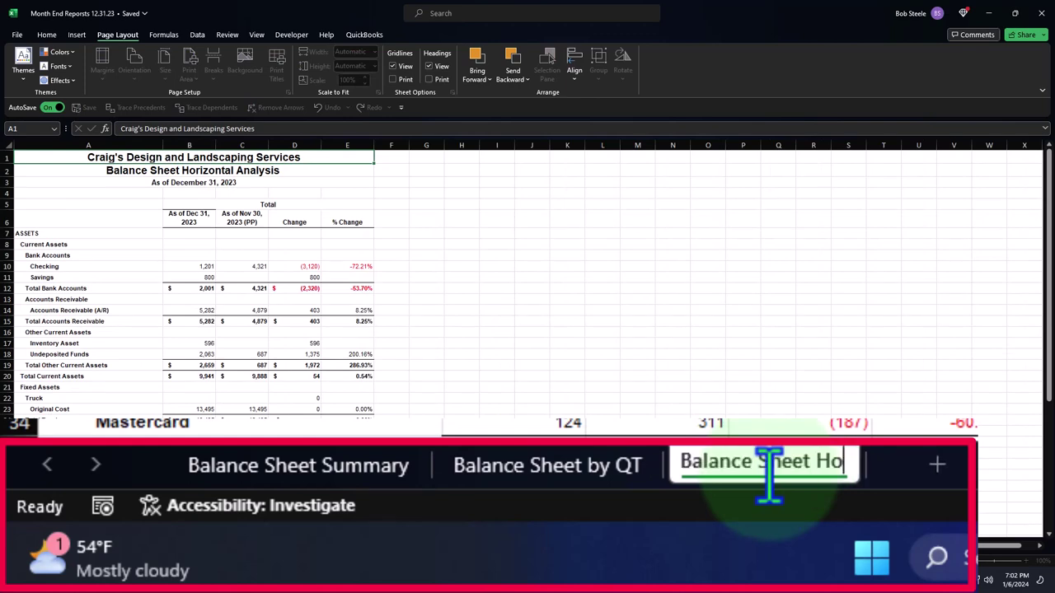
{"action": "type", "text": "rizontal An"}
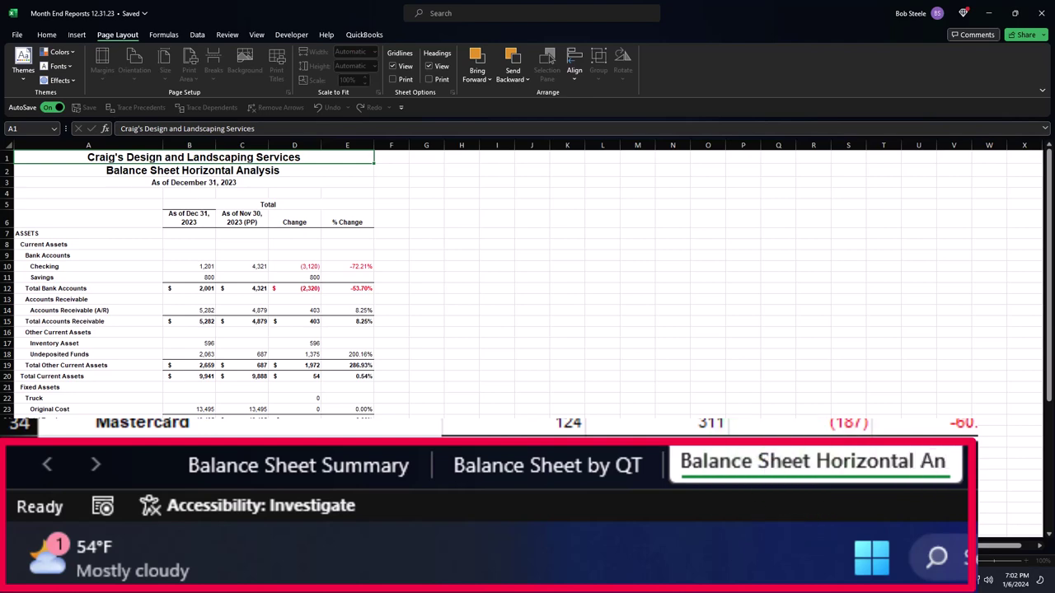
{"action": "left_click", "coordinate": [363, 421]}
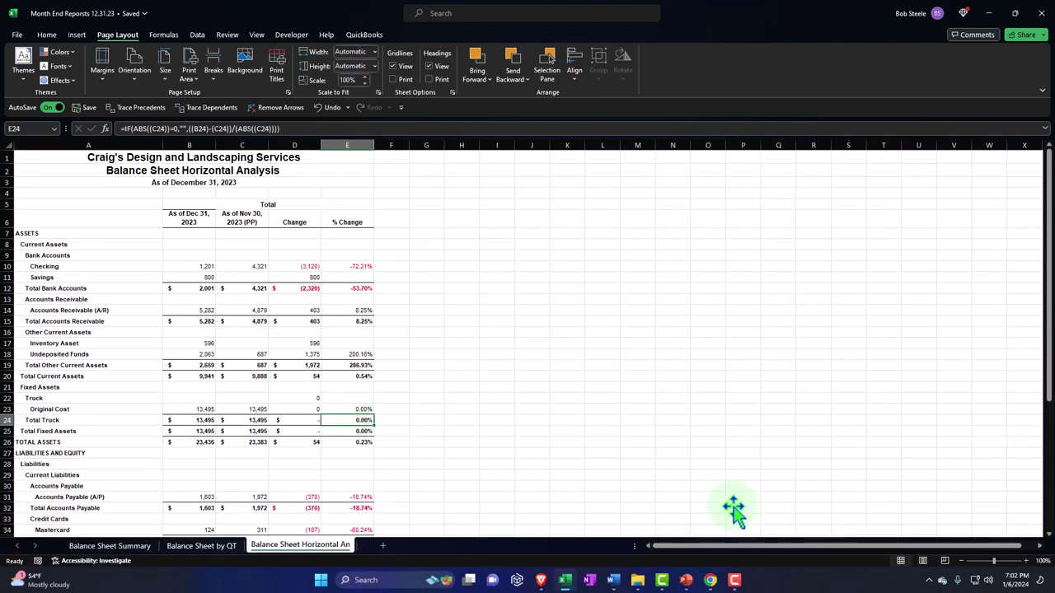
- Check the page breaks of the Balance Sheet Horizontal An worksheet and set its page orientation to Landscape
{"action": "left_click", "coordinate": [917, 561]}
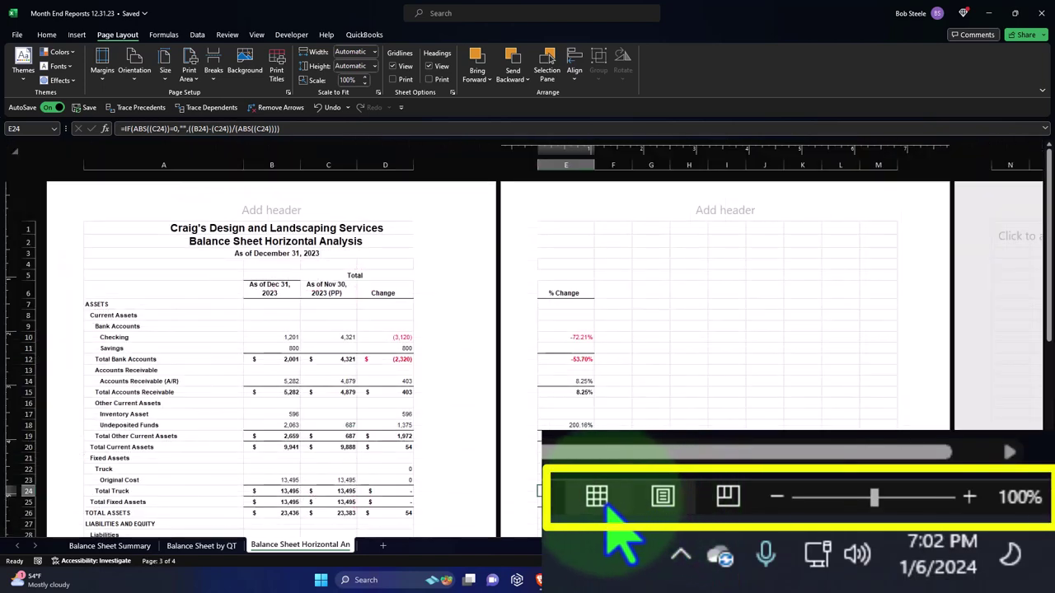
{"action": "left_click", "coordinate": [902, 561]}
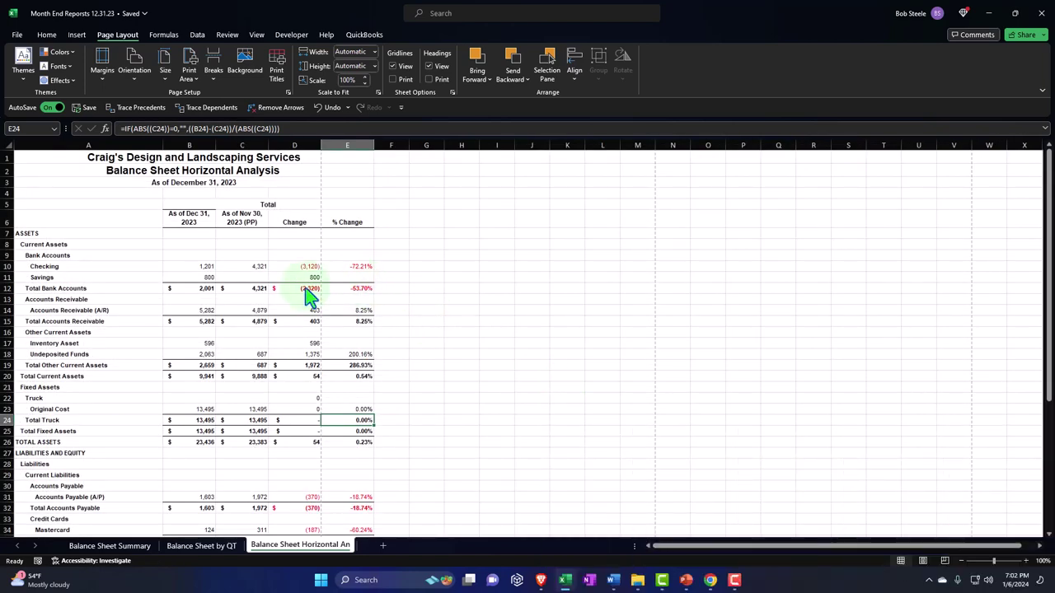
{"action": "scroll", "coordinate": [178, 336], "scroll_direction": "up", "scroll_amount": 2}
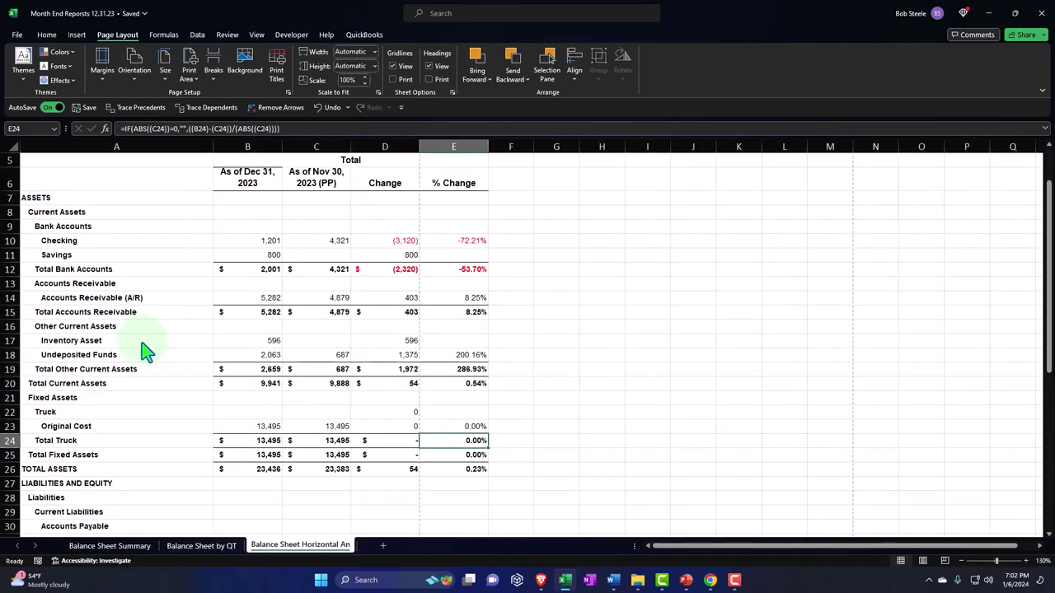
{"action": "scroll", "coordinate": [164, 344], "scroll_direction": "up", "scroll_amount": 2}
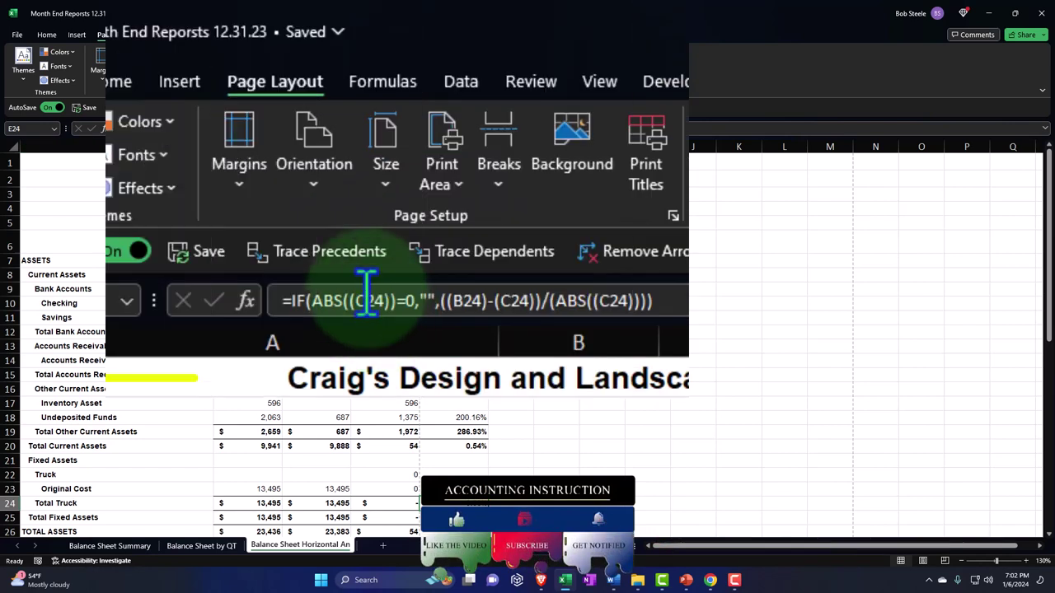
{"action": "left_click", "coordinate": [344, 171]}
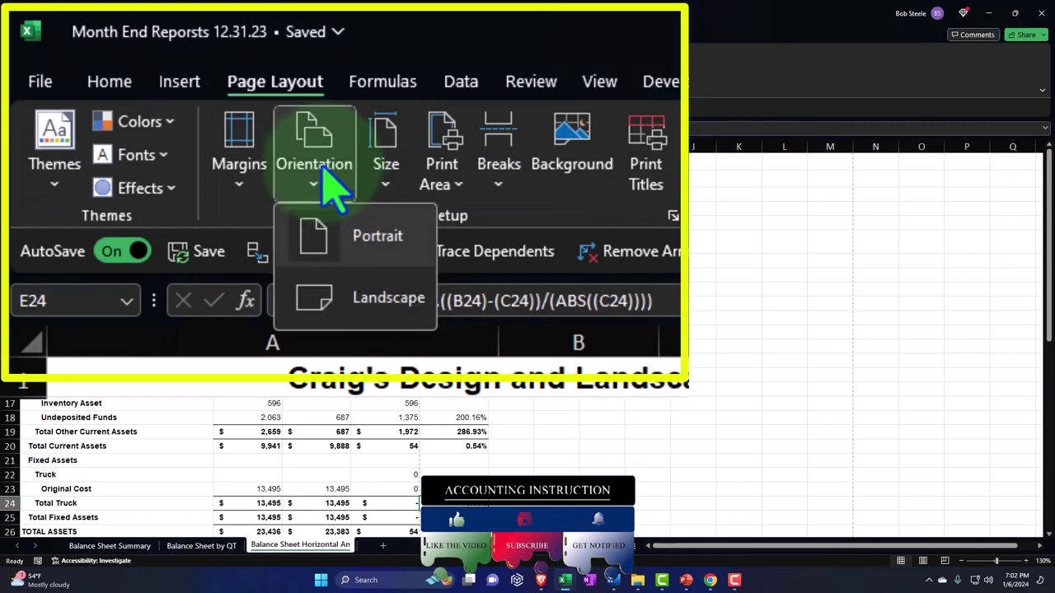
{"action": "left_click", "coordinate": [349, 313]}
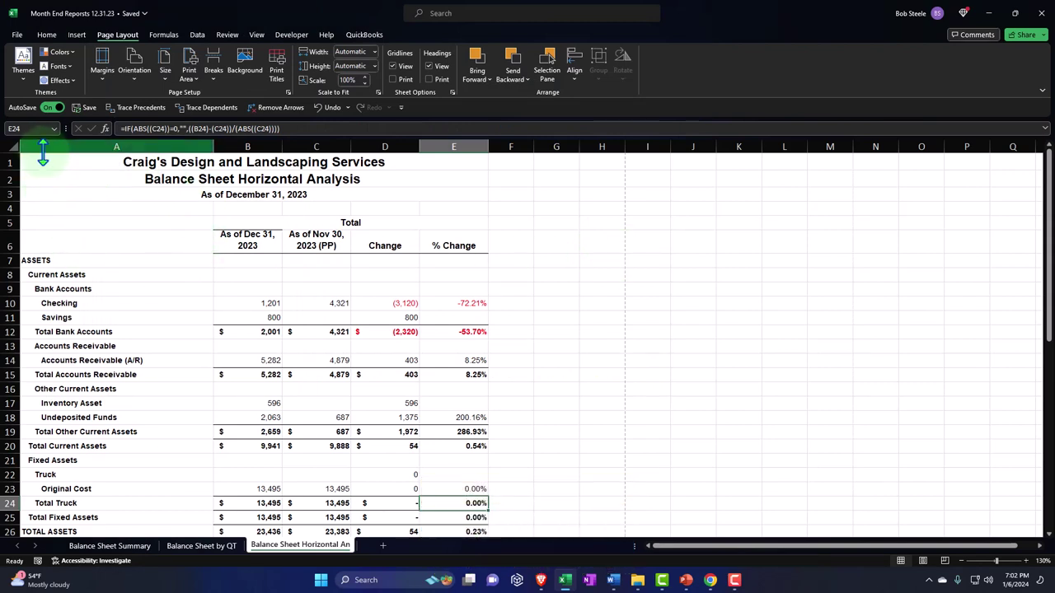
{"action": "left_click", "coordinate": [43, 148]}
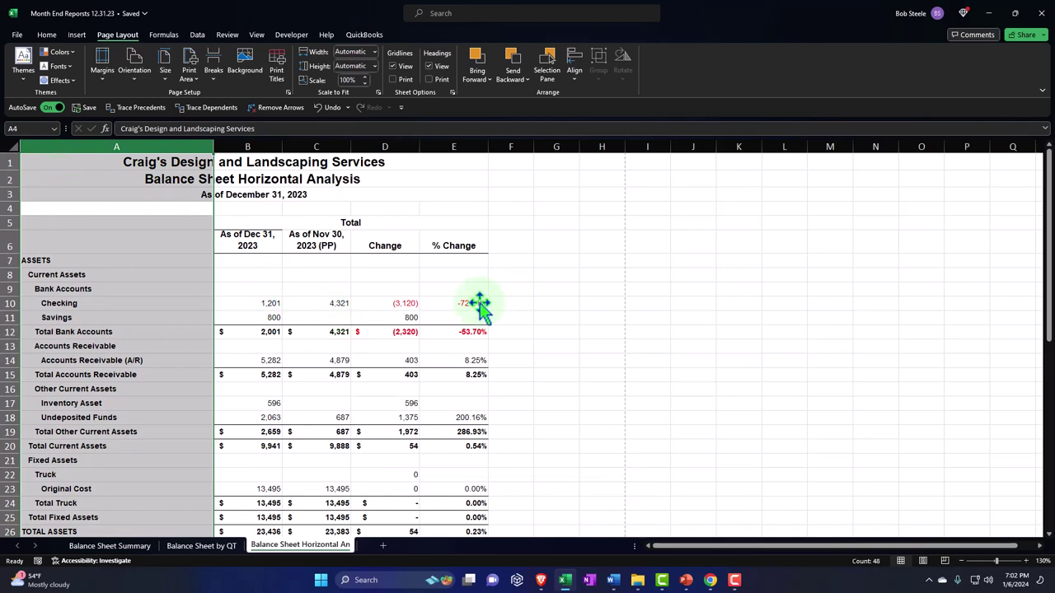
{"action": "left_click", "coordinate": [188, 305]}
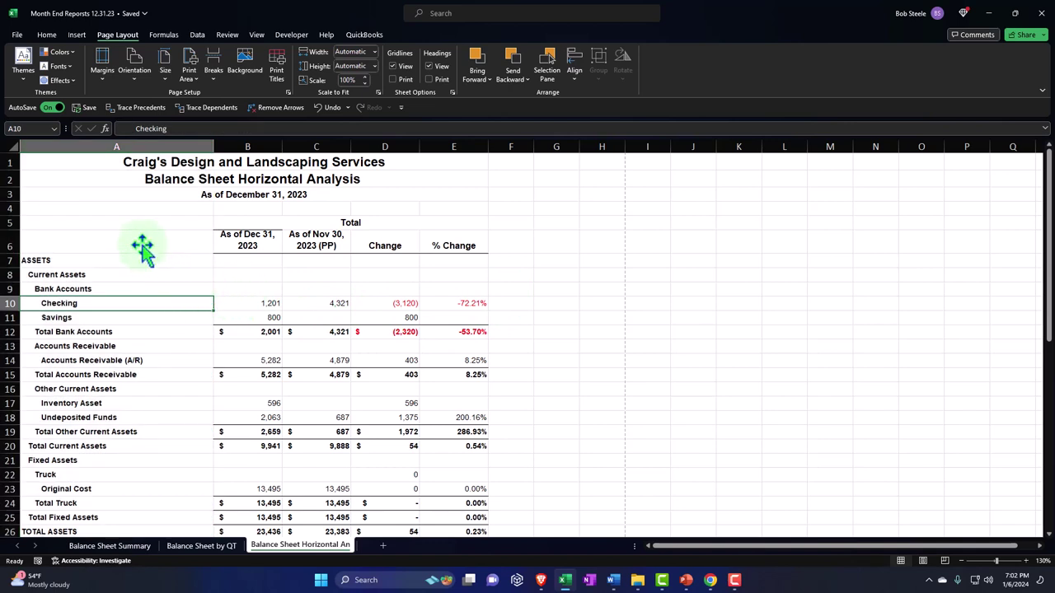
- Insert a blank column before the account names column on the Balance Sheet Horizontal An worksheet
{"action": "left_click", "coordinate": [50, 146]}
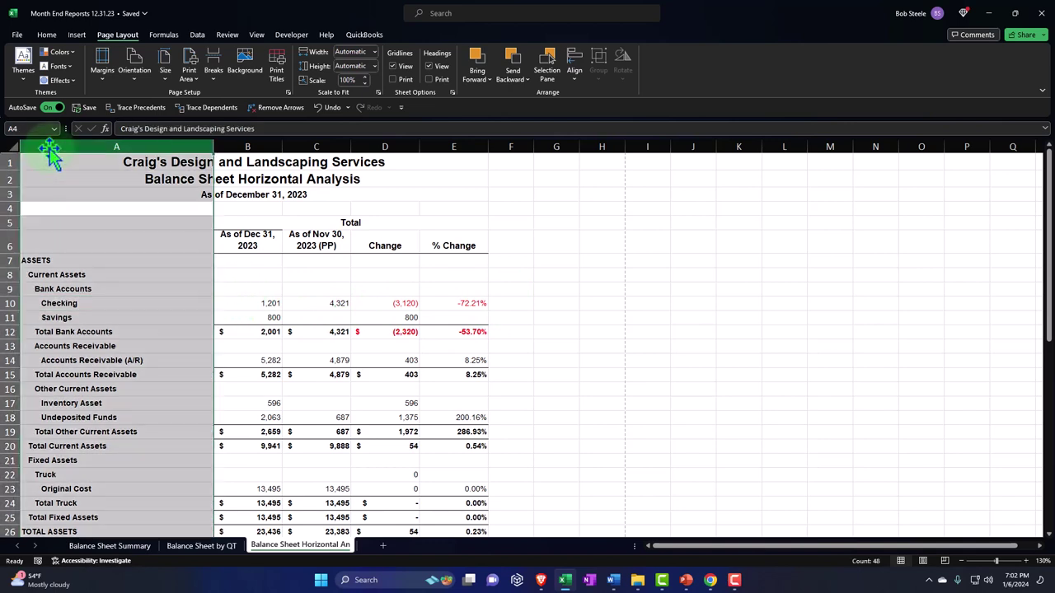
{"action": "right_click", "coordinate": [63, 259]}
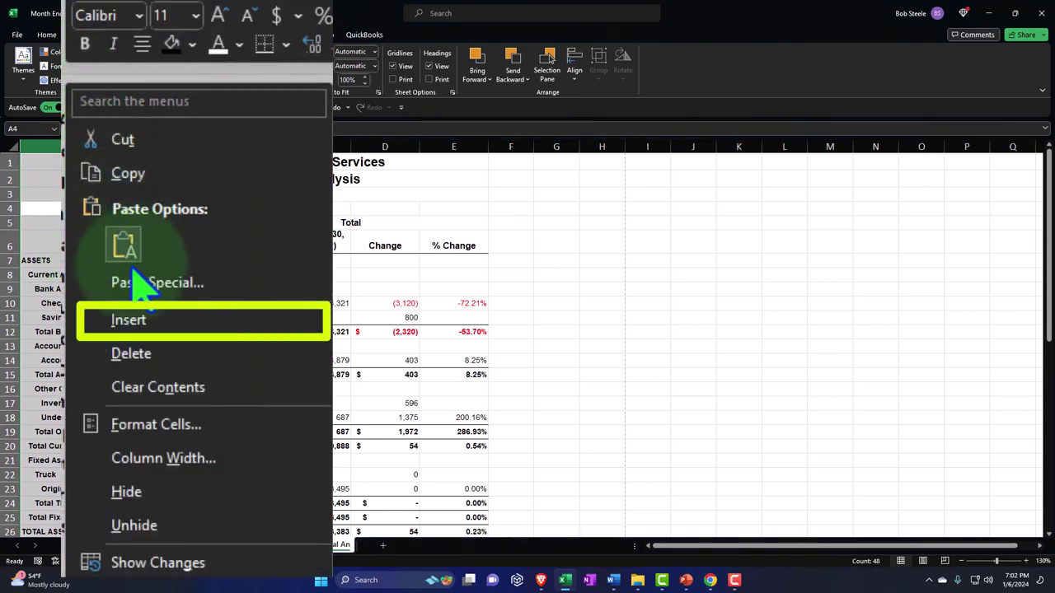
{"action": "left_click", "coordinate": [93, 323]}
{"action": "left_click", "coordinate": [103, 318]}
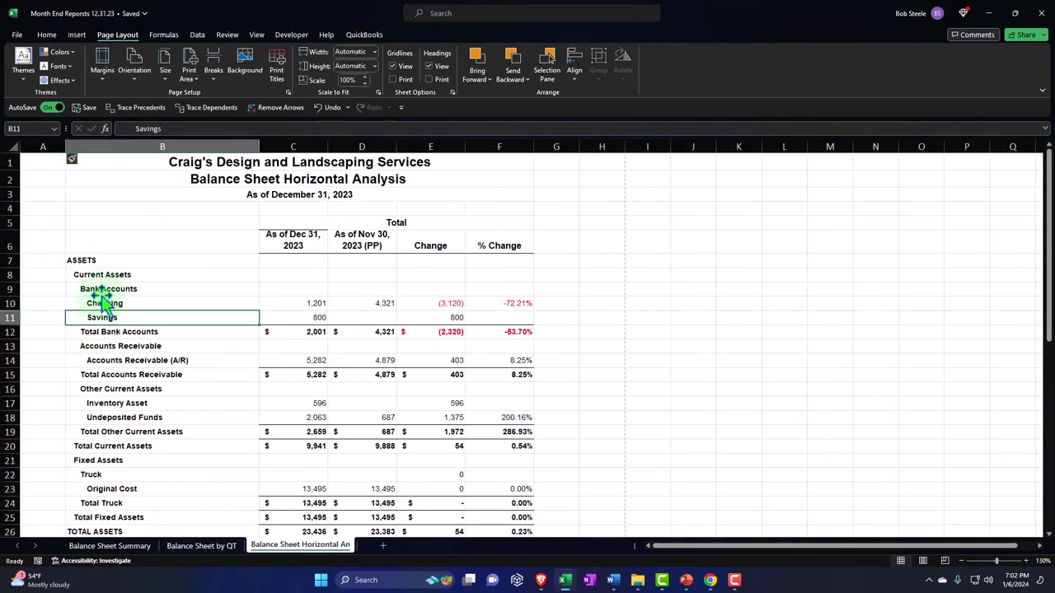
- Widen the blank columns A and G equally so the report fills the page width up to the page break
{"action": "left_click", "coordinate": [51, 146]}
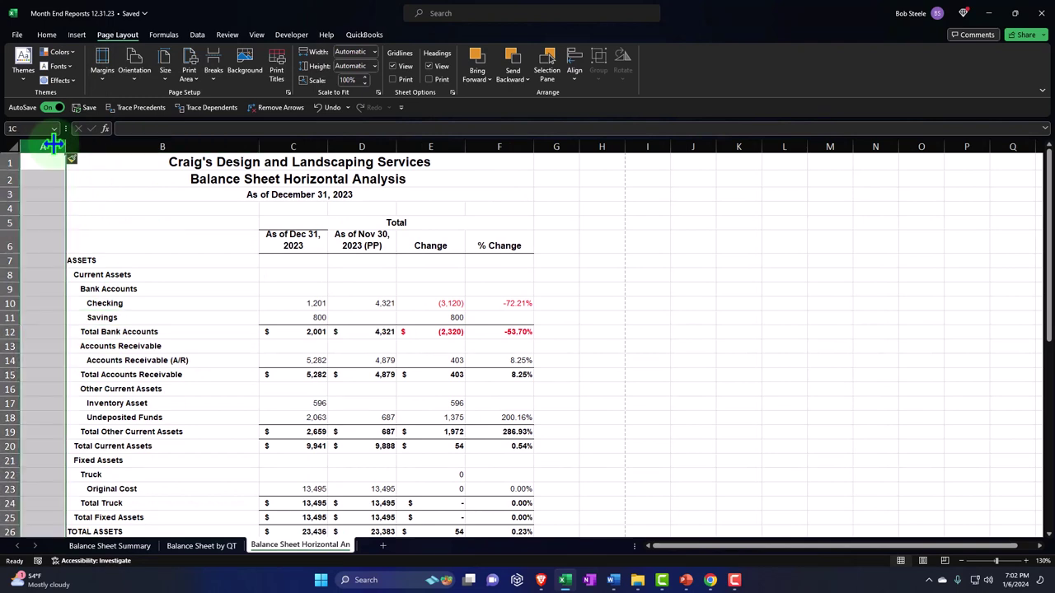
{"action": "left_click", "coordinate": [558, 146]}
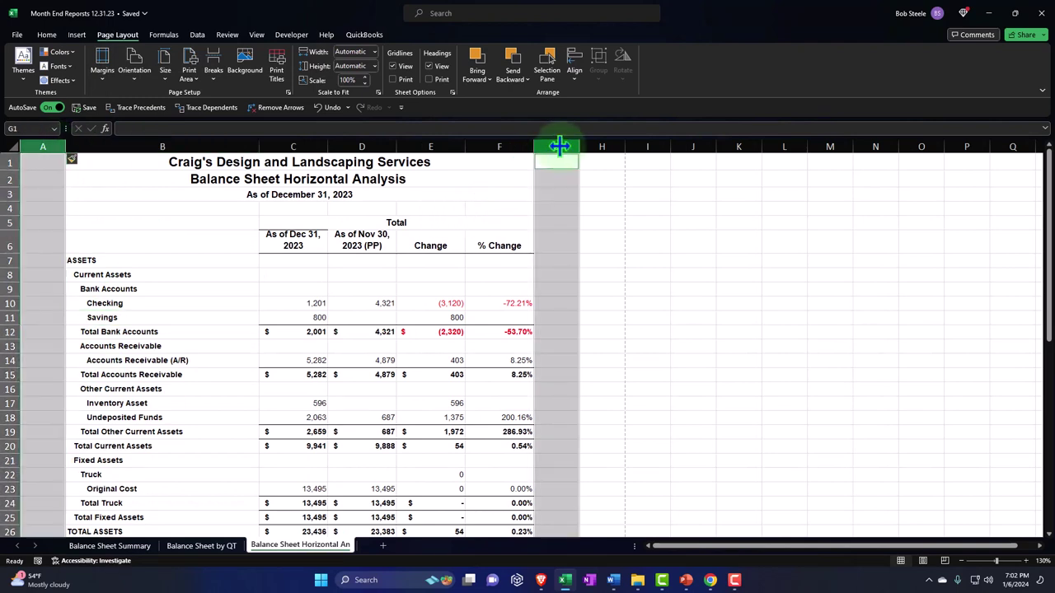
{"action": "left_click_drag", "start_coordinate": [581, 146], "coordinate": [587, 147]}
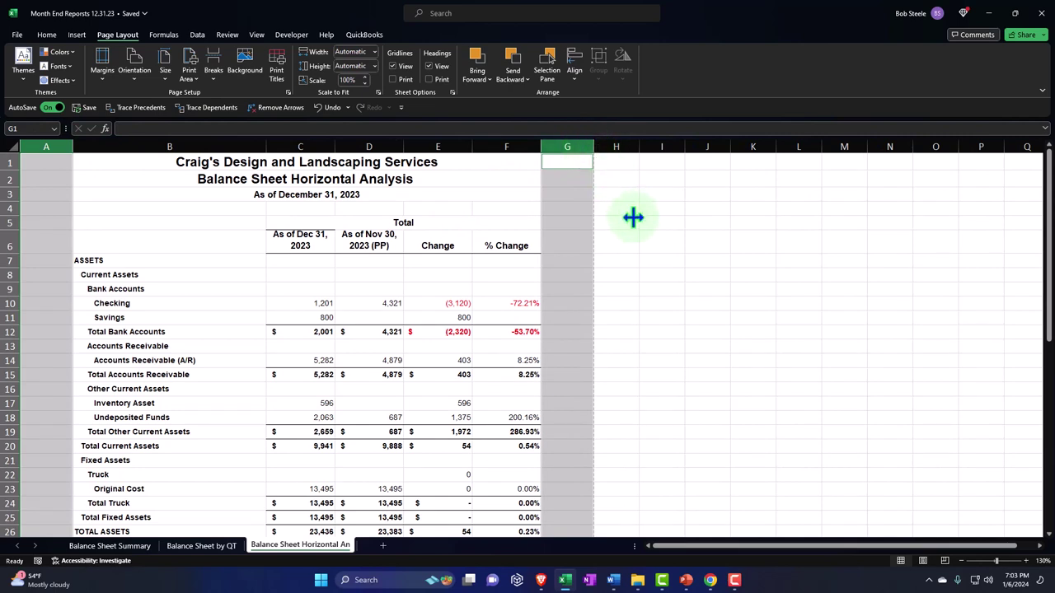
{"action": "left_click", "coordinate": [628, 221]}
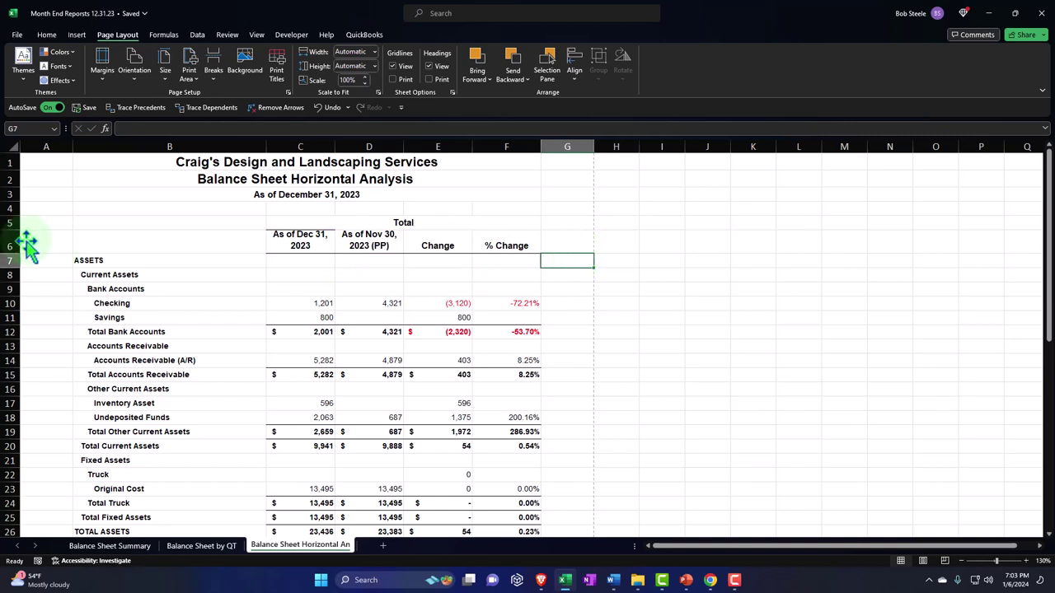
{"action": "left_click", "coordinate": [25, 239]}
{"action": "left_click", "coordinate": [569, 275]}
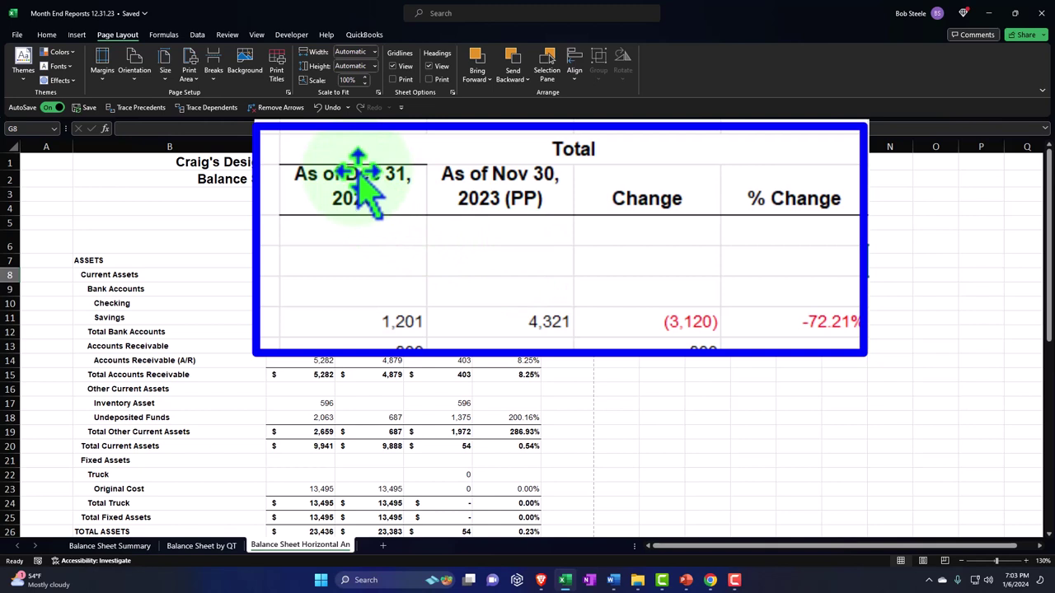
- Delete the Total heading above the date columns and remove the borders from its merged cell
{"action": "left_click", "coordinate": [547, 150]}
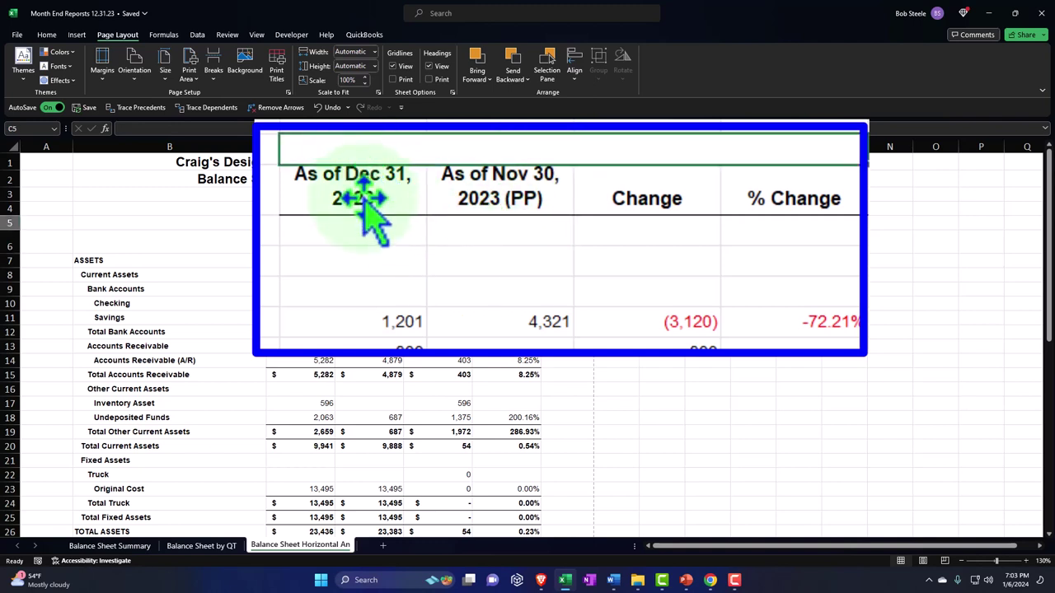
{"action": "left_click", "coordinate": [46, 35]}
{"action": "left_click", "coordinate": [141, 83]}
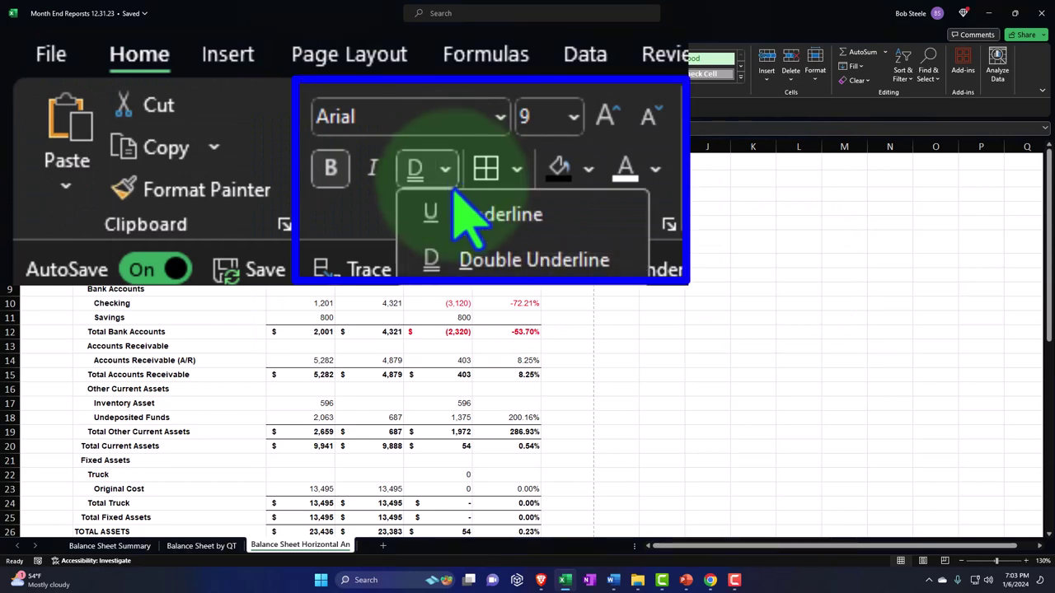
{"action": "left_click", "coordinate": [211, 12]}
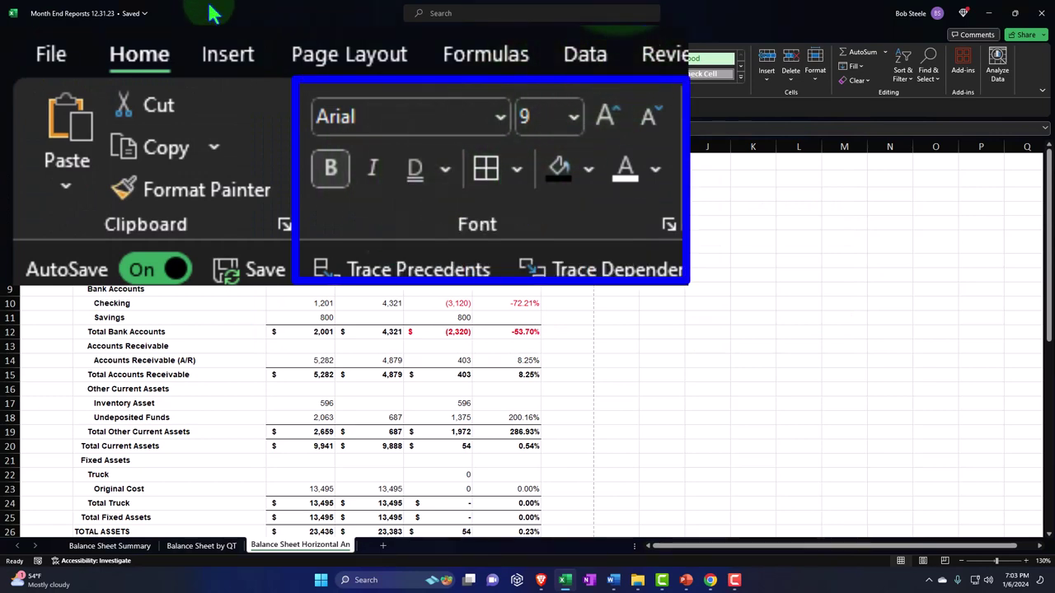
{"action": "left_click", "coordinate": [174, 74]}
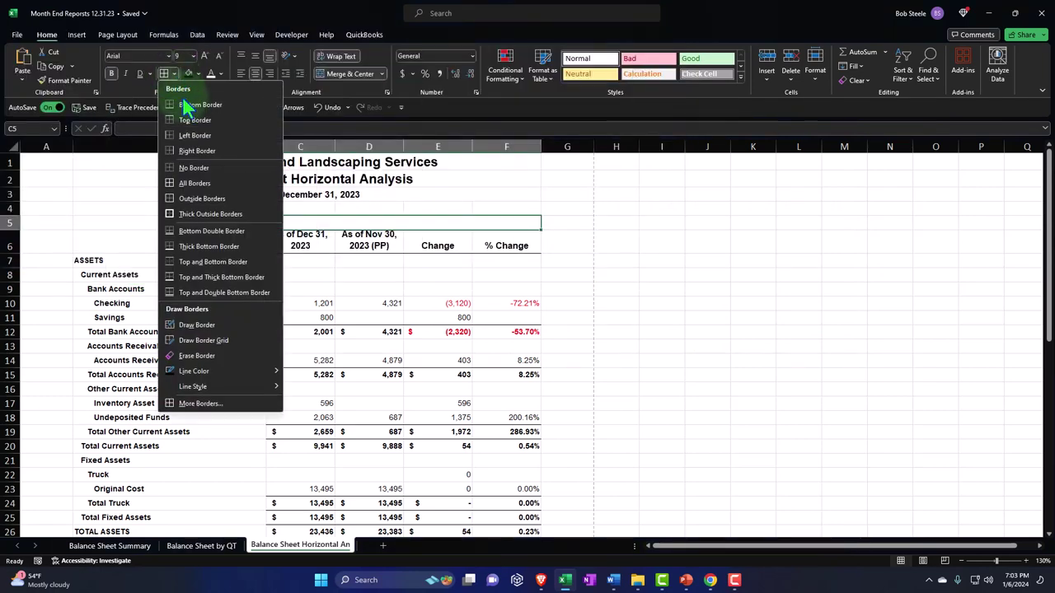
{"action": "left_click", "coordinate": [194, 167]}
{"action": "left_click", "coordinate": [318, 278]}
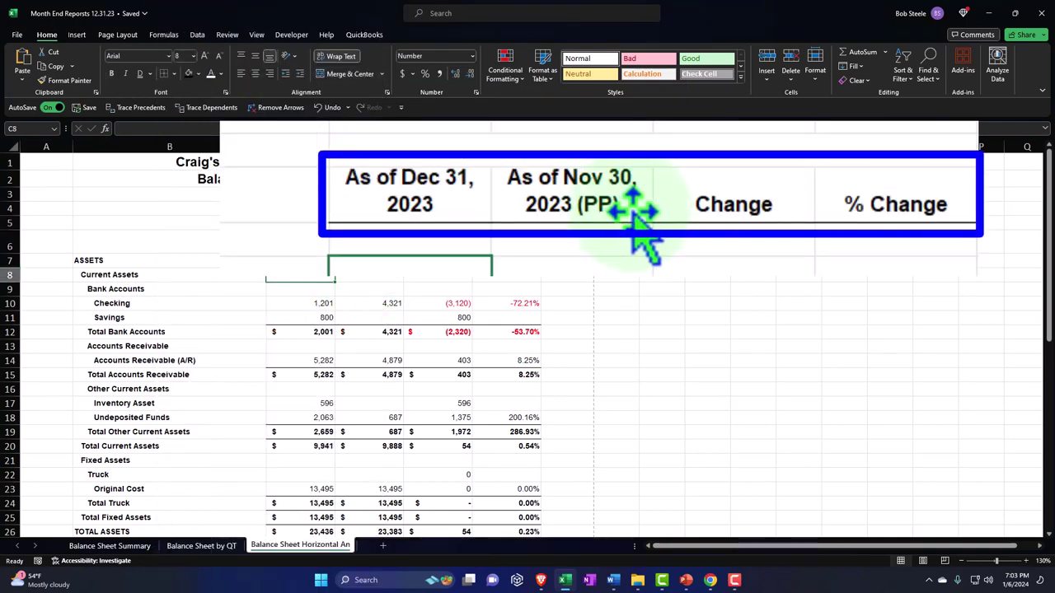
- Shorten the prior-period column heading in D6 to As of Nov 30, 2023 by removing the (PP) suffix
{"action": "double_click", "coordinate": [630, 206]}
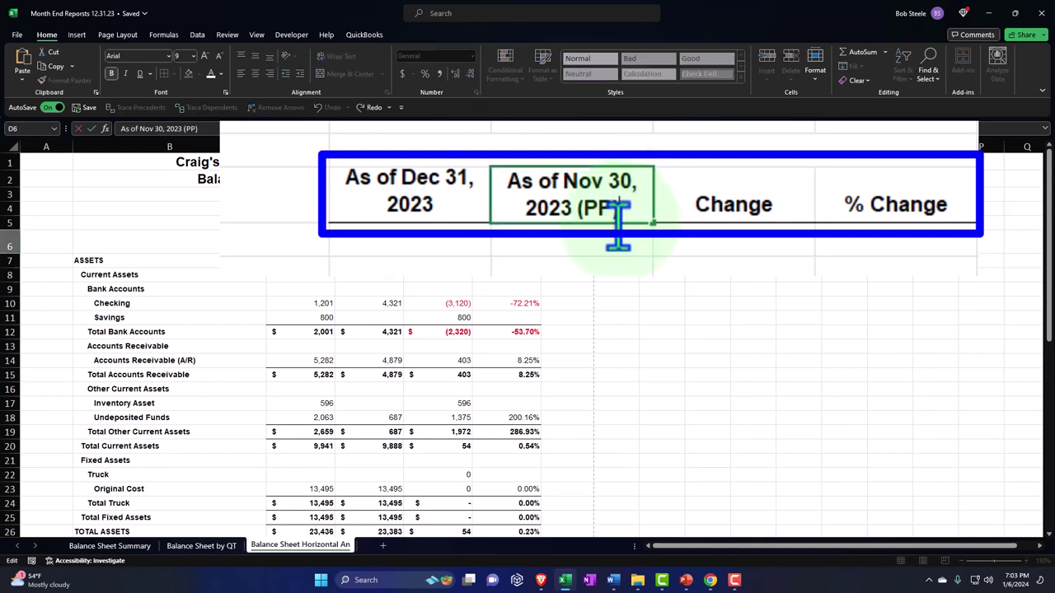
{"action": "key", "text": "BackSpace"}
{"action": "key", "text": "BackSpace"}
{"action": "key", "text": "BackSpace"}
{"action": "key", "text": "BackSpace"}
{"action": "key", "text": "BackSpace"}
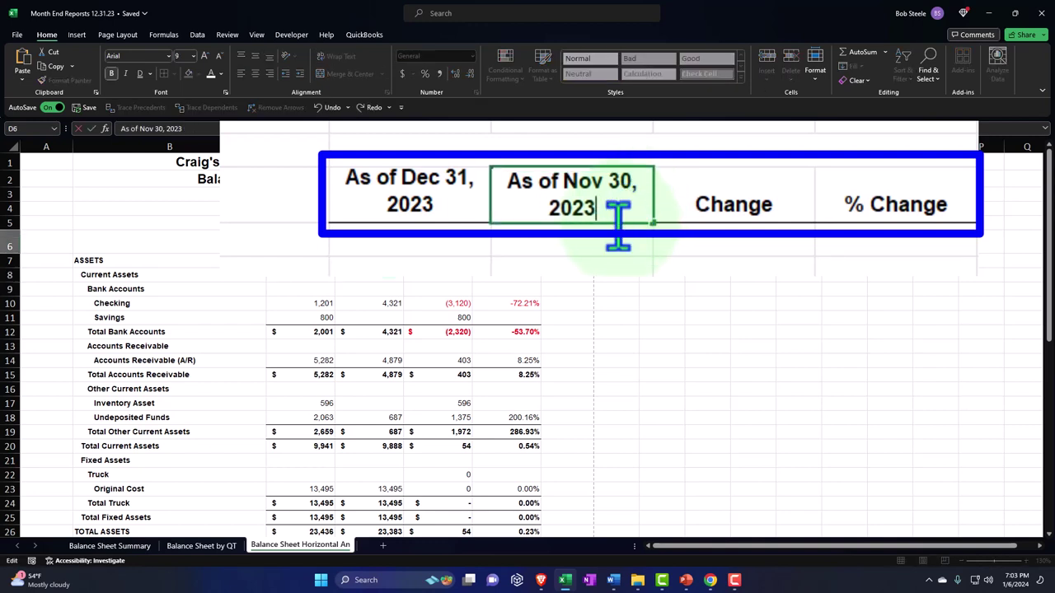
{"action": "key", "text": "Return"}
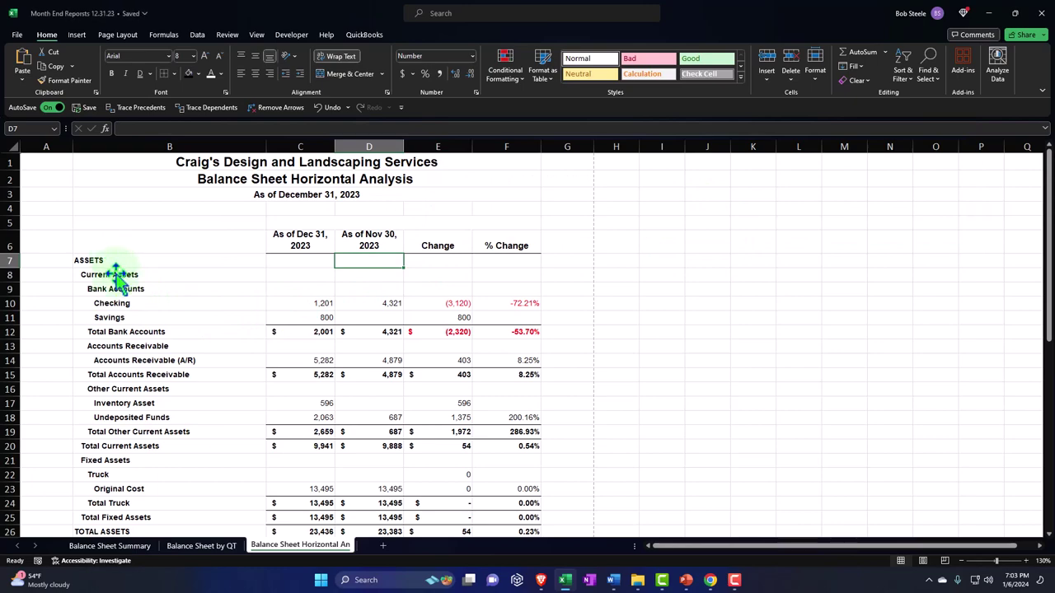
- Review the horizontal analysis balance sheet, examining the Net Income and Retained Earnings rows in equity and the account grouping under assets
{"action": "scroll", "coordinate": [123, 309], "scroll_direction": "down", "scroll_amount": 6}
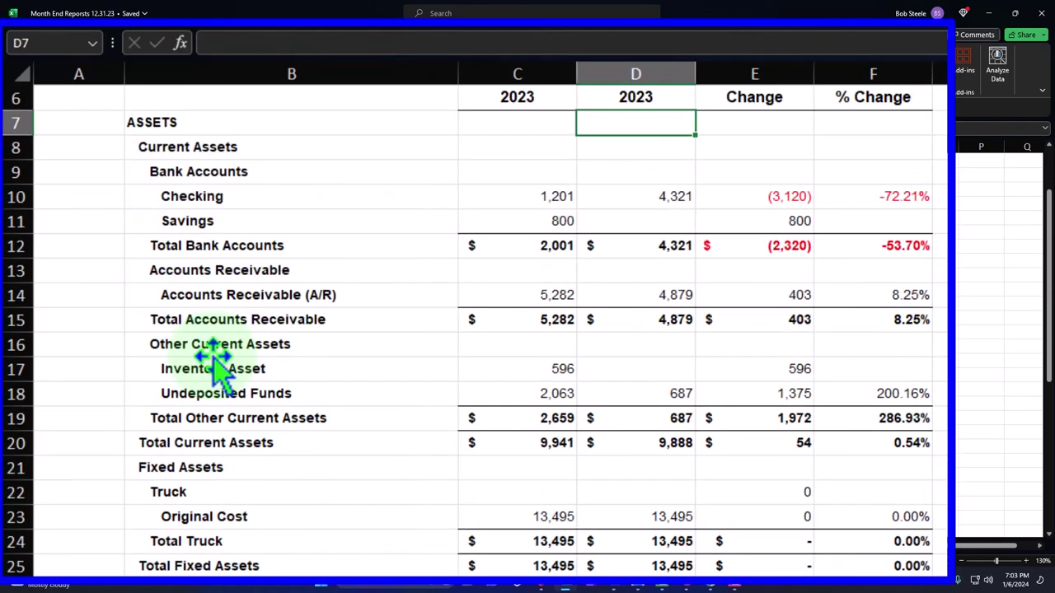
{"action": "scroll", "coordinate": [216, 363], "scroll_direction": "down", "scroll_amount": 5}
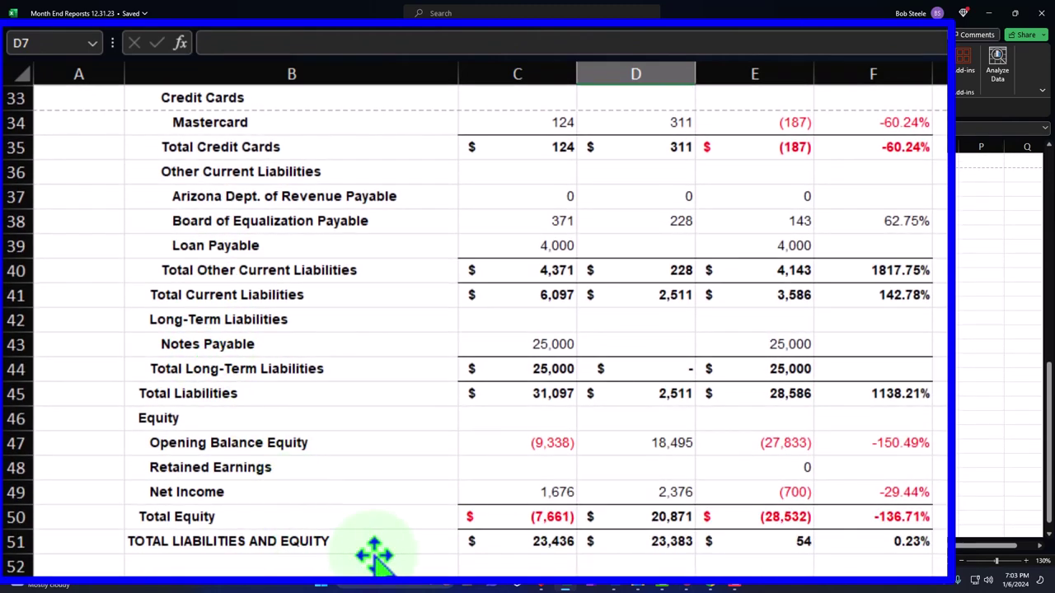
{"action": "left_click_drag", "start_coordinate": [197, 494], "coordinate": [884, 492]}
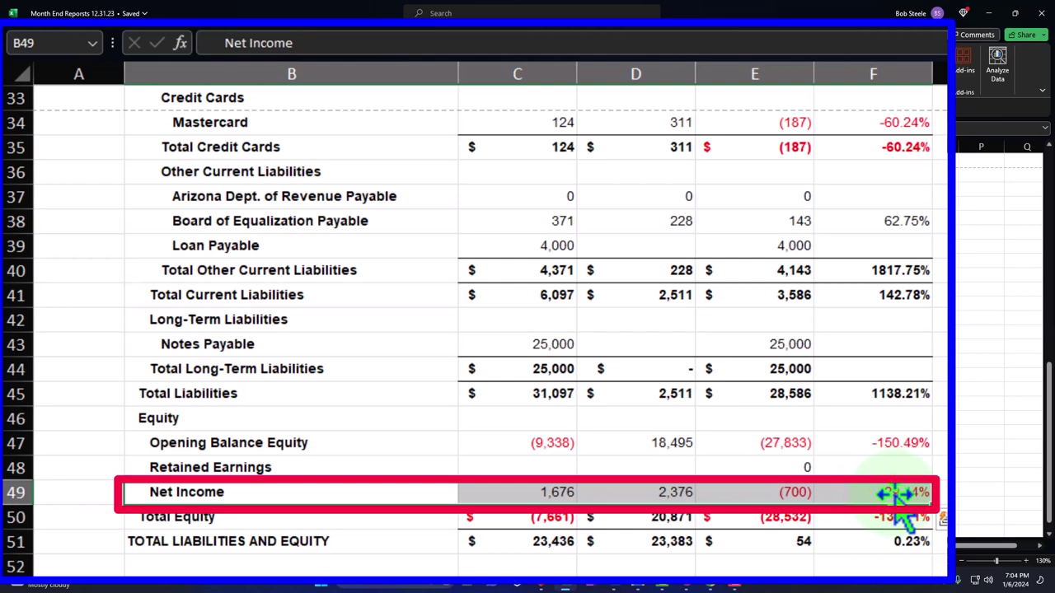
{"action": "left_click", "coordinate": [561, 469]}
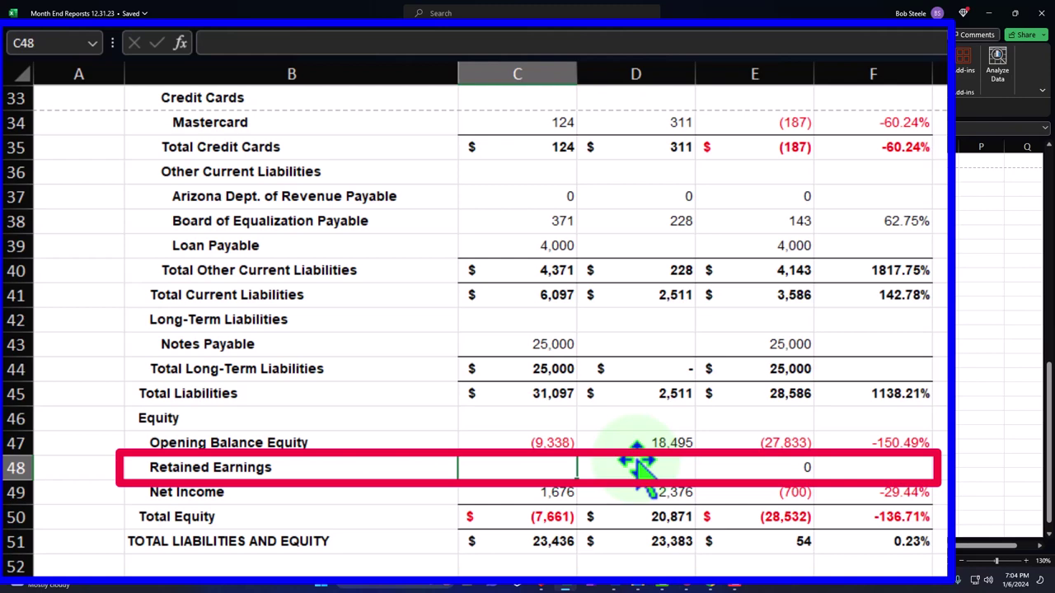
{"action": "scroll", "coordinate": [638, 466], "scroll_direction": "up", "scroll_amount": 10}
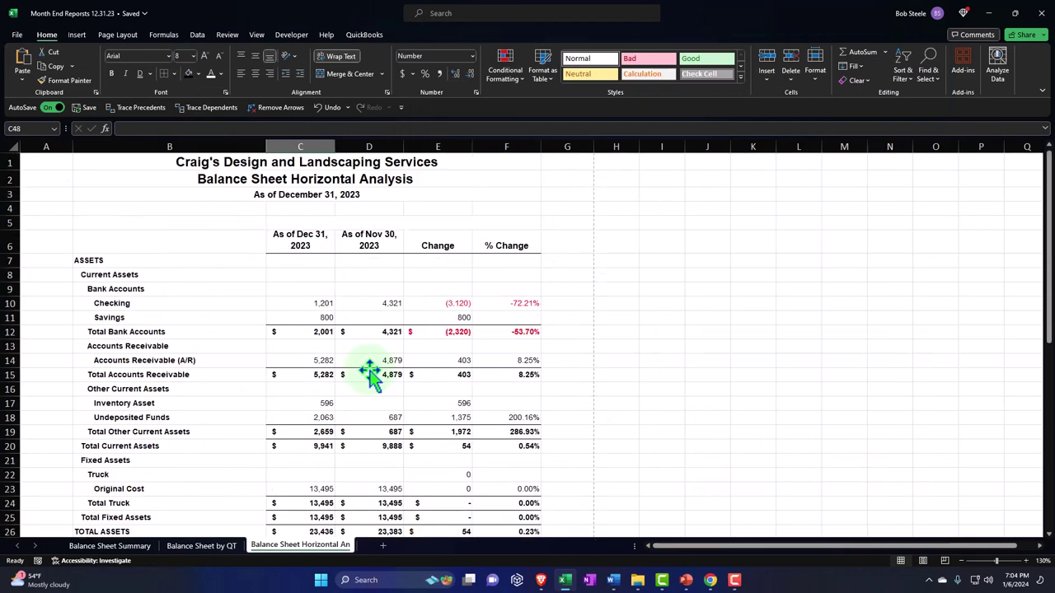
{"action": "left_click", "coordinate": [121, 292]}
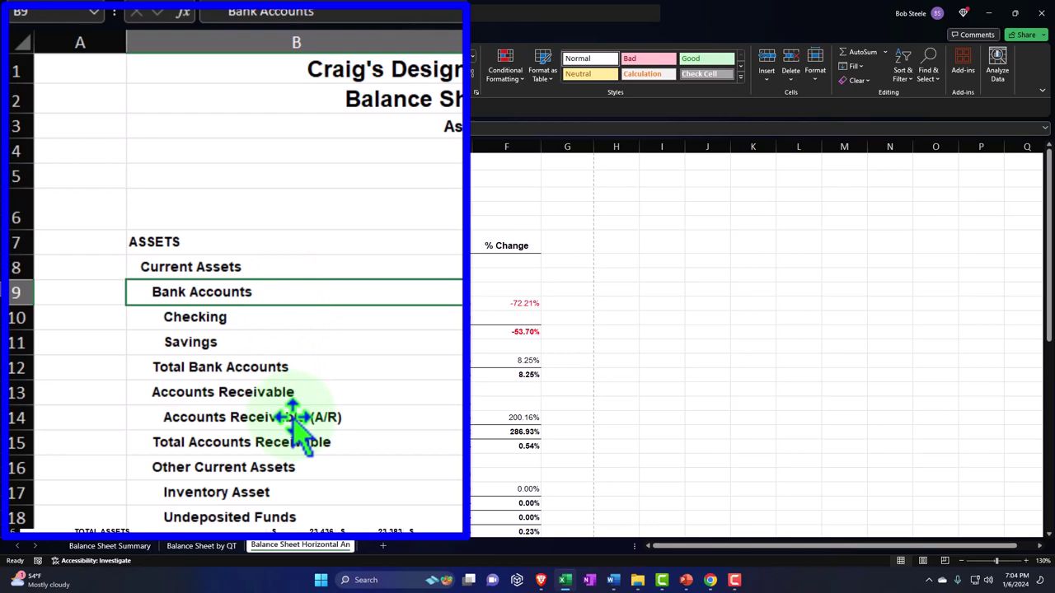
{"action": "scroll", "coordinate": [272, 412], "scroll_direction": "down", "scroll_amount": 1}
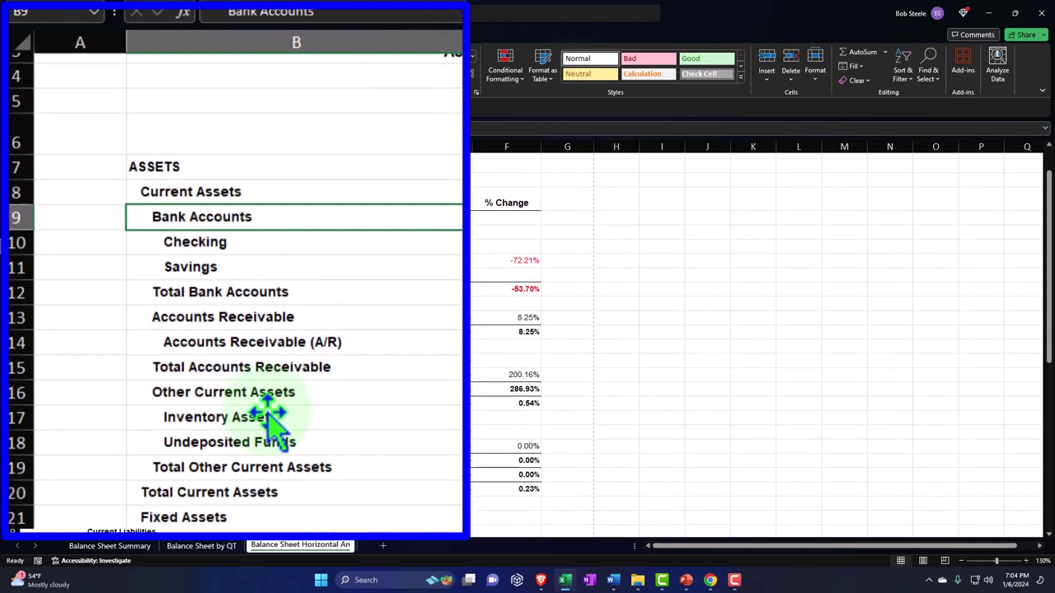
{"action": "scroll", "coordinate": [272, 416], "scroll_direction": "up", "scroll_amount": 1}
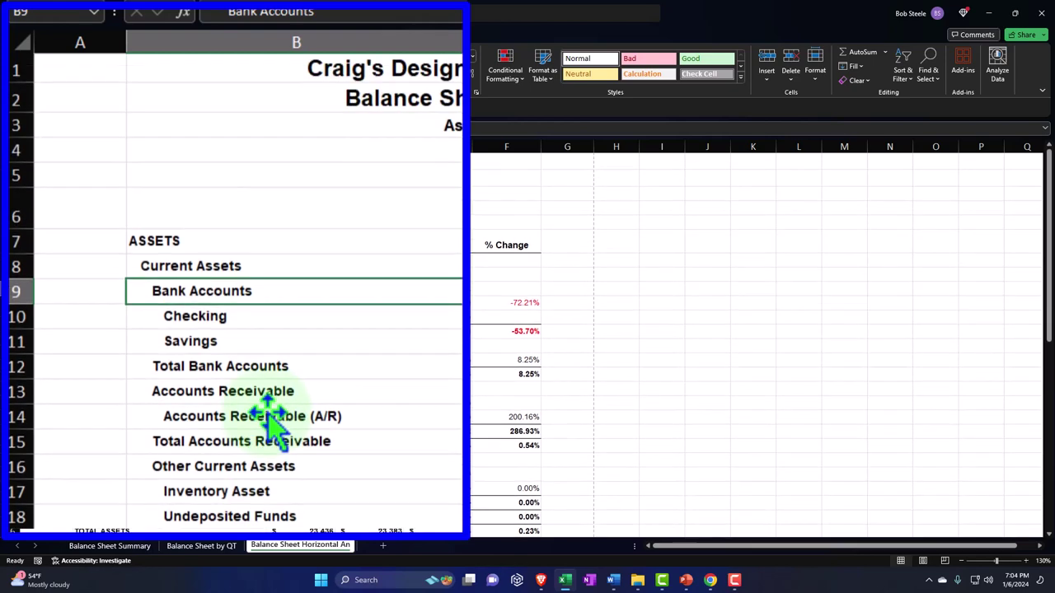
- Format the three title rows across columns A to G with a black fill and white text
{"action": "left_click_drag", "start_coordinate": [64, 161], "coordinate": [558, 194]}
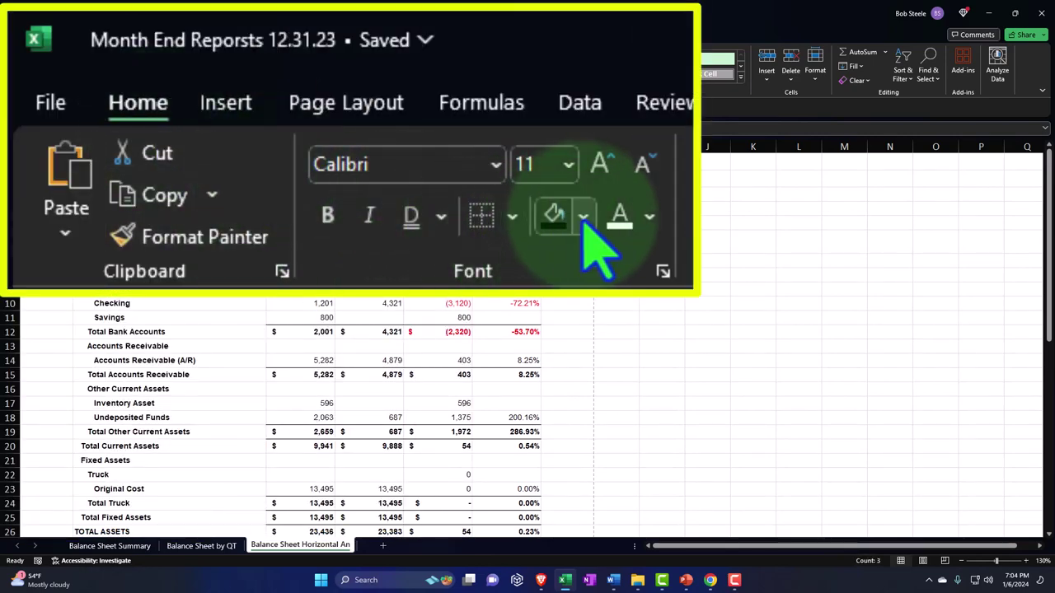
{"action": "left_click", "coordinate": [247, 223]}
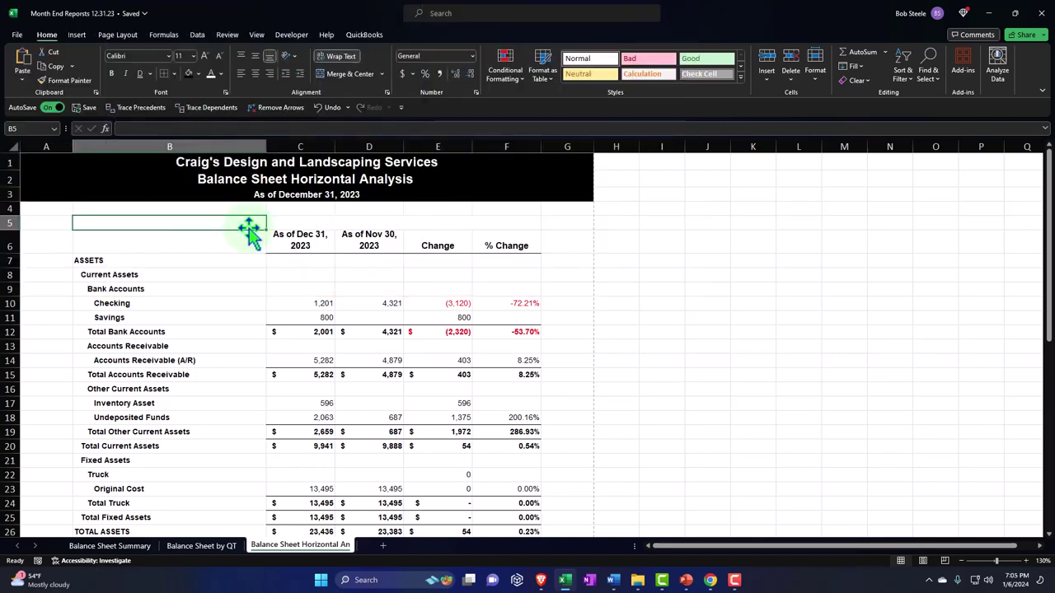
{"action": "scroll", "coordinate": [249, 233], "scroll_direction": "down", "scroll_amount": 2}
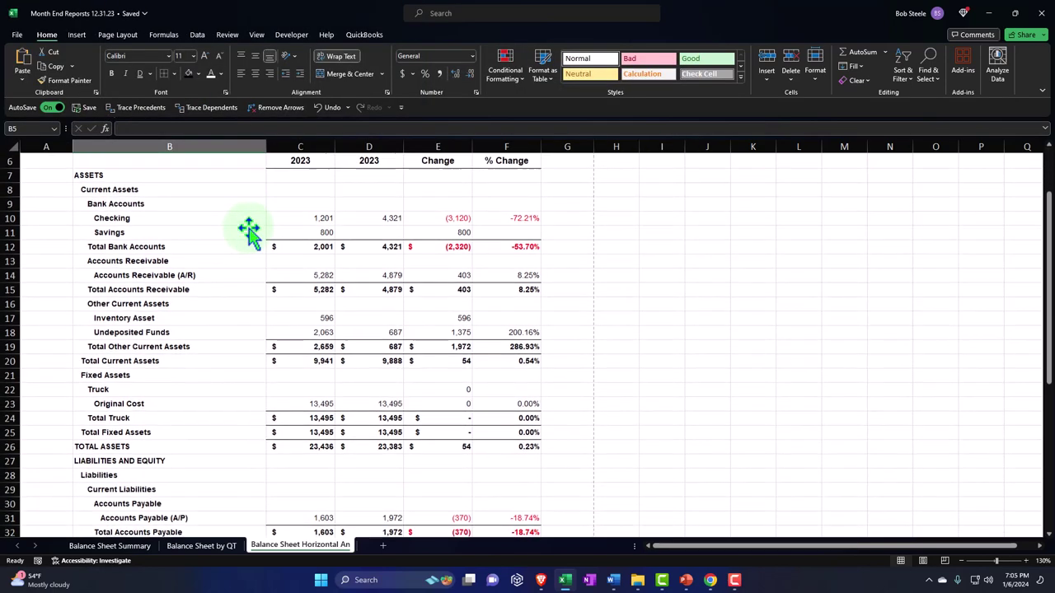
{"action": "scroll", "coordinate": [249, 232], "scroll_direction": "up", "scroll_amount": 2}
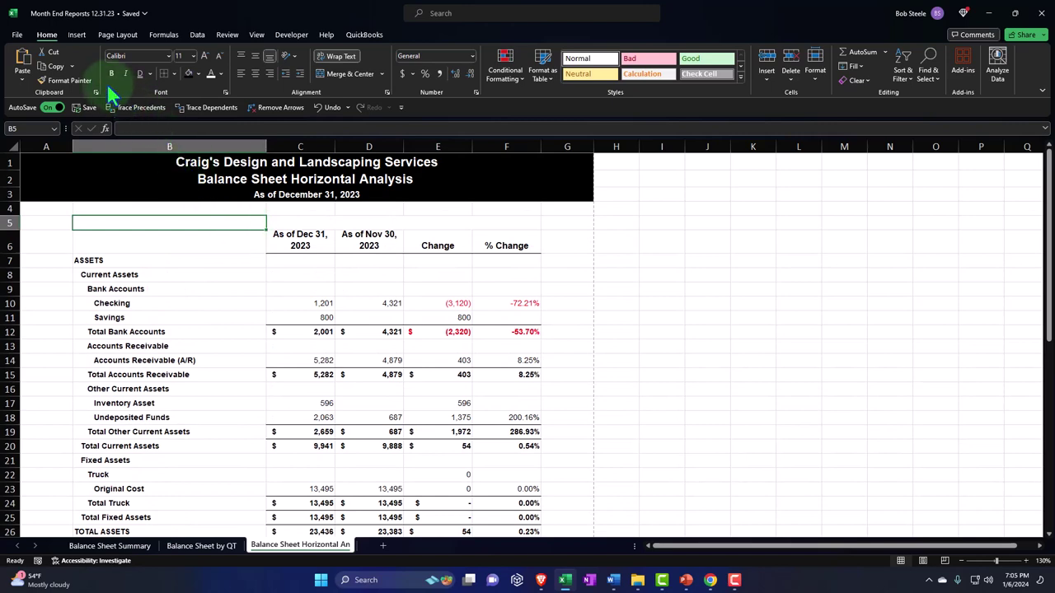
- Preview the entire workbook for printing and check every page through the end of the Balance Sheet Horizontal Analysis
{"action": "left_click", "coordinate": [16, 34]}
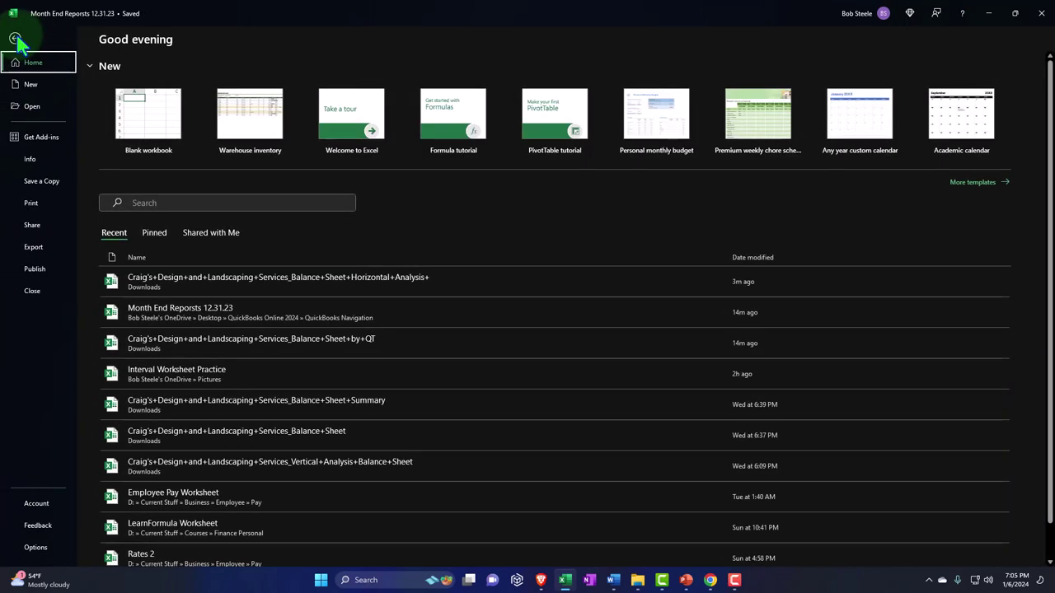
{"action": "left_click", "coordinate": [33, 204]}
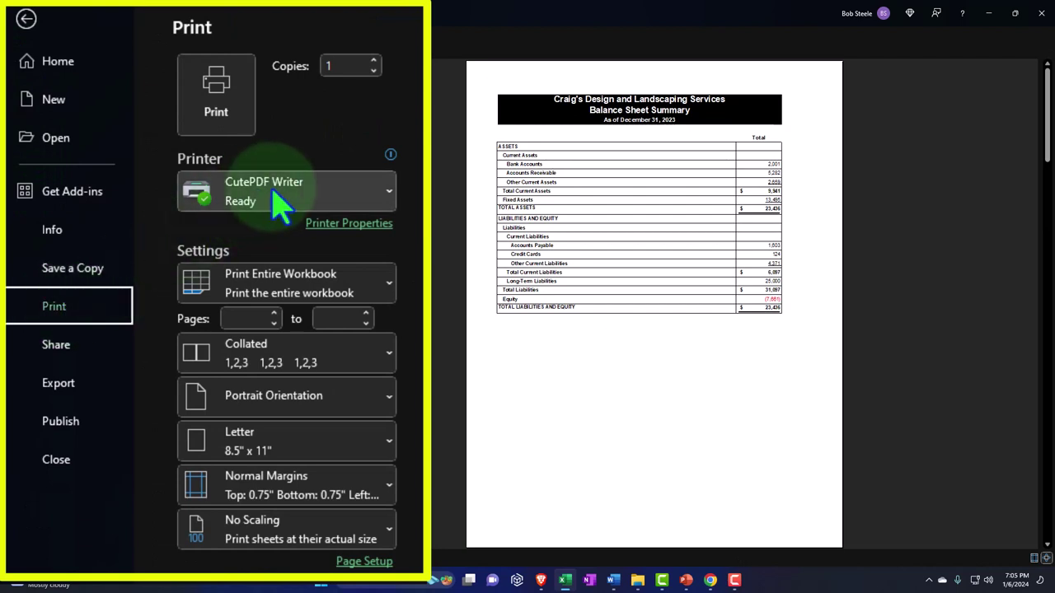
{"action": "mouse_move", "coordinate": [281, 204]}
{"action": "left_click", "coordinate": [379, 284]}
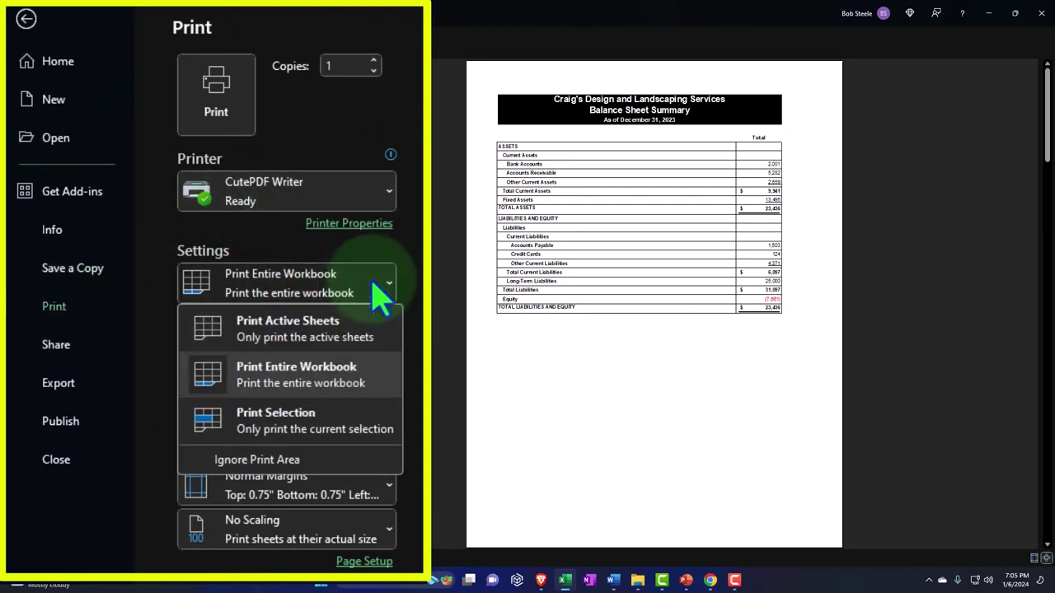
{"action": "left_click", "coordinate": [349, 379]}
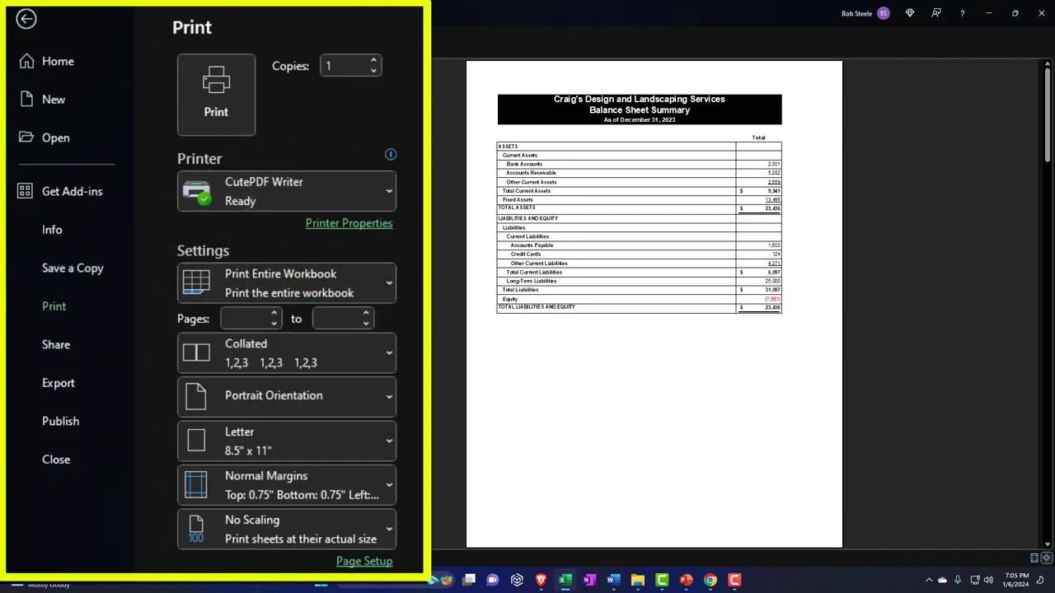
{"action": "scroll", "coordinate": [372, 238], "scroll_direction": "down", "scroll_amount": 3}
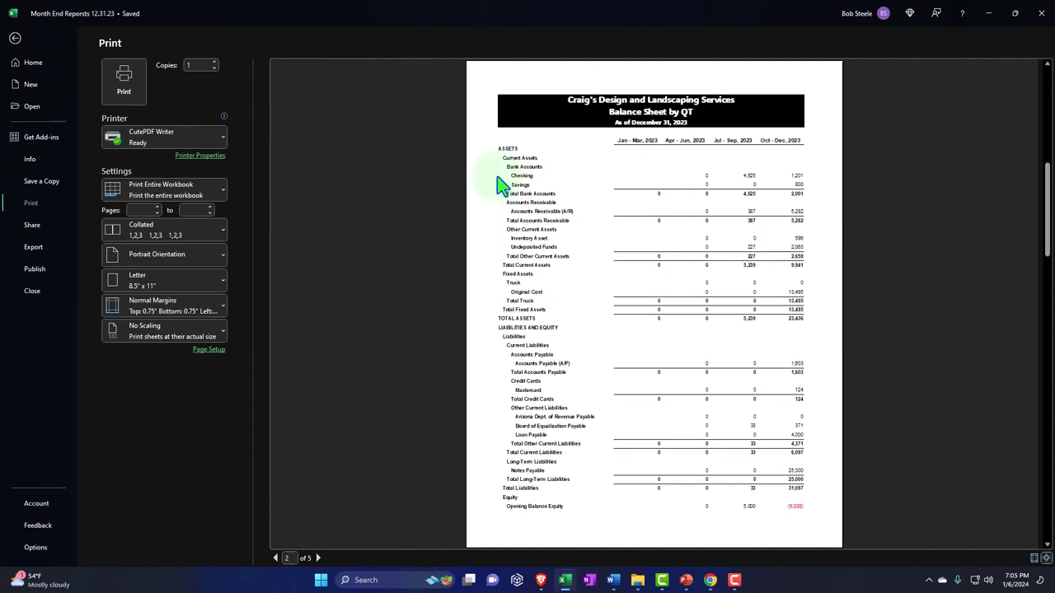
{"action": "scroll", "coordinate": [502, 185], "scroll_direction": "down", "scroll_amount": 3}
{"action": "scroll", "coordinate": [504, 183], "scroll_direction": "down", "scroll_amount": 3}
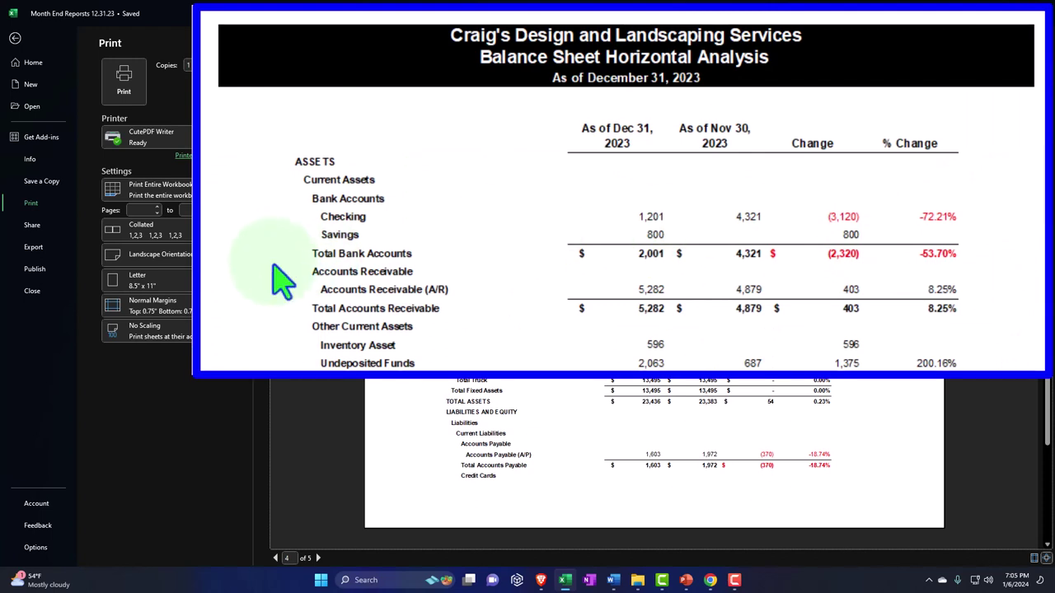
{"action": "key", "text": "Page_Down"}
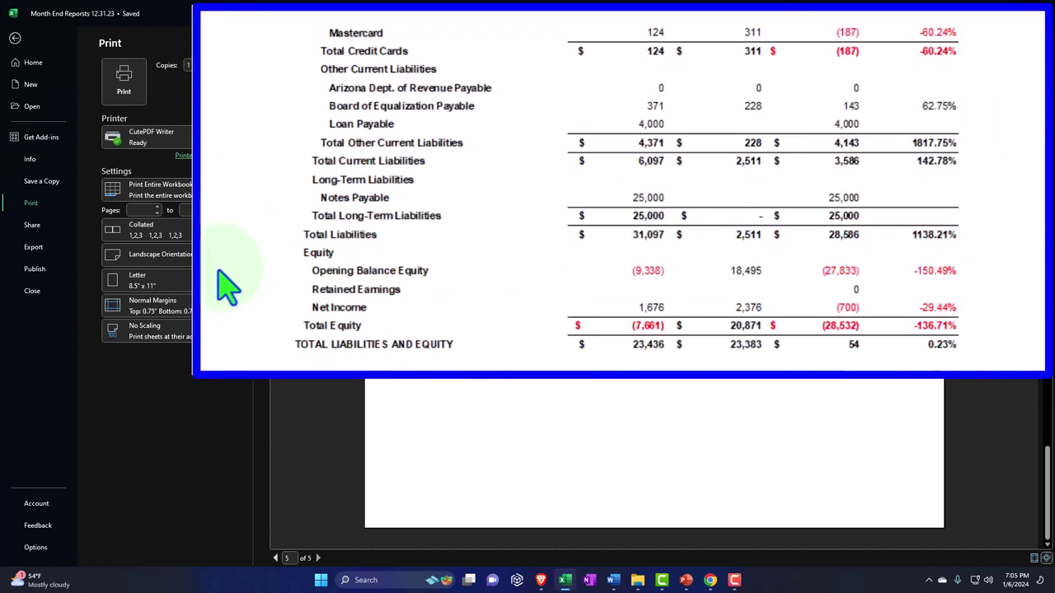
- Print the entire workbook to a PDF named Month End Reporsts 12.31.23, saved in the QuickBooks Navigation folder
{"action": "left_click", "coordinate": [125, 83]}
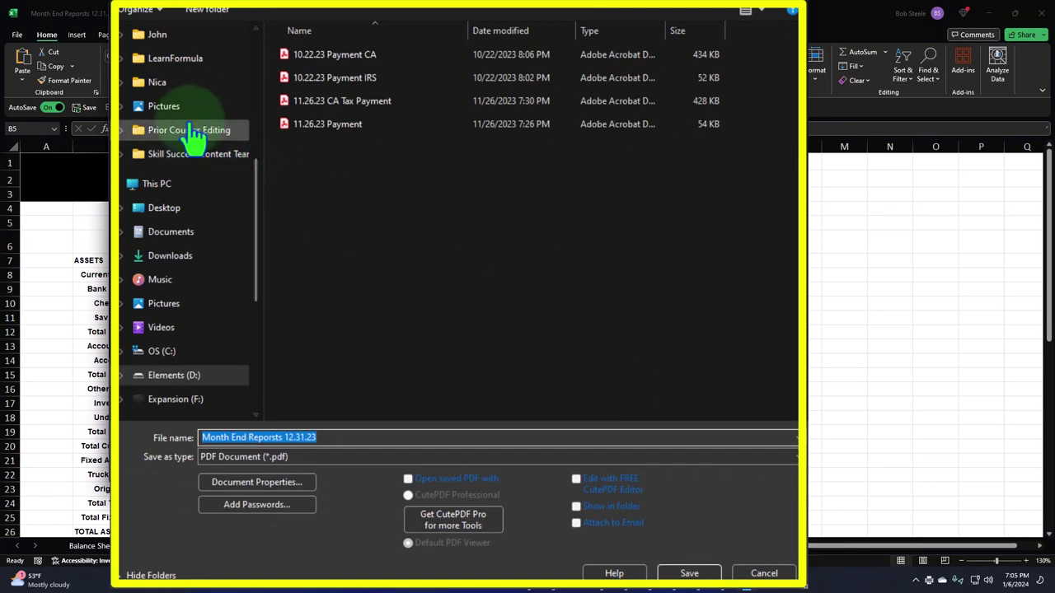
{"action": "scroll", "coordinate": [248, 142], "scroll_direction": "up", "scroll_amount": 1}
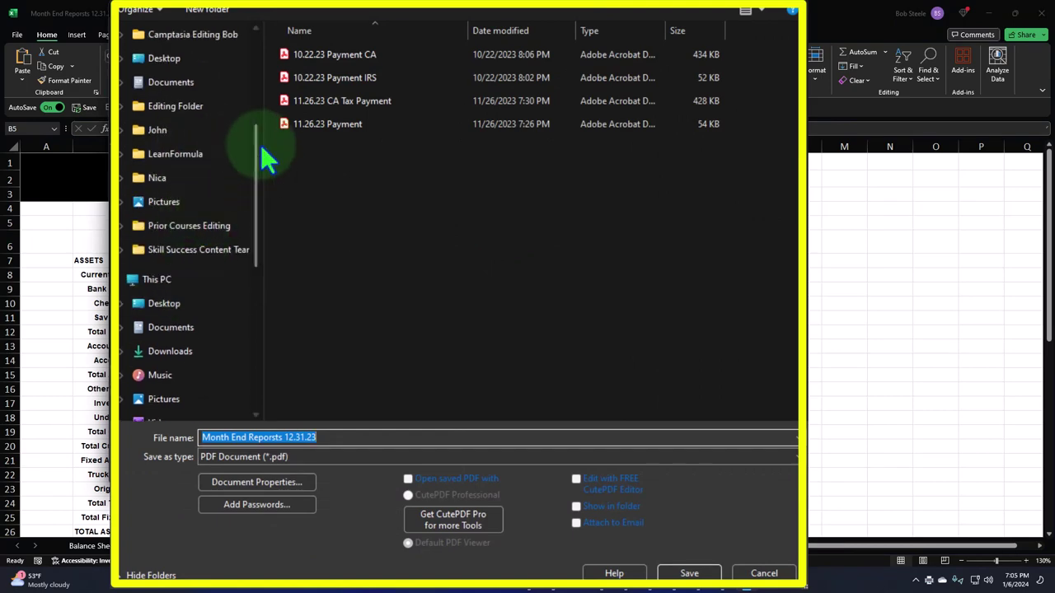
{"action": "left_click_drag", "start_coordinate": [255, 150], "coordinate": [251, 45]}
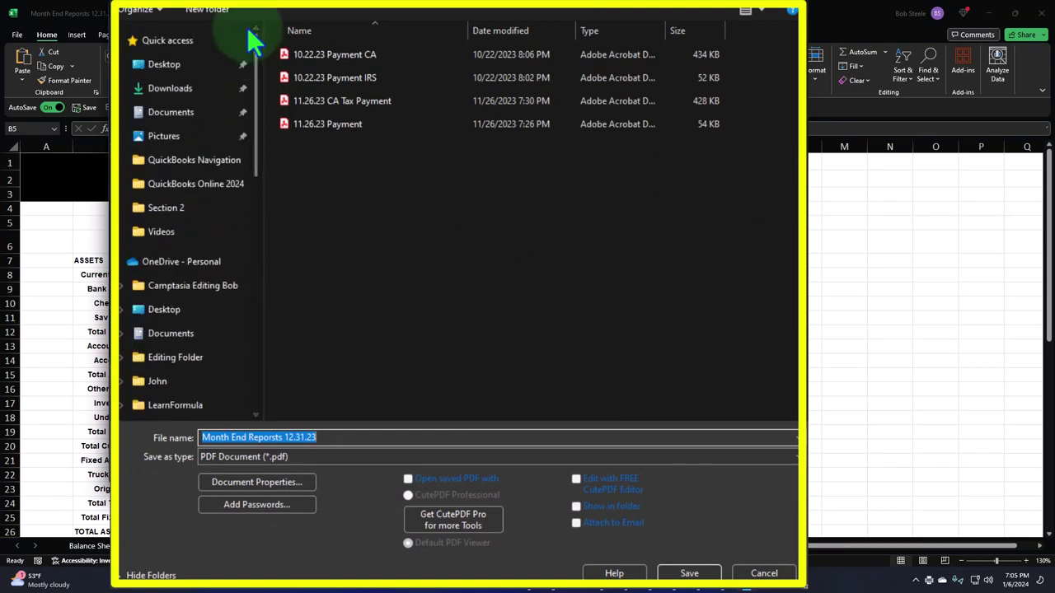
{"action": "key", "text": "alt+Up"}
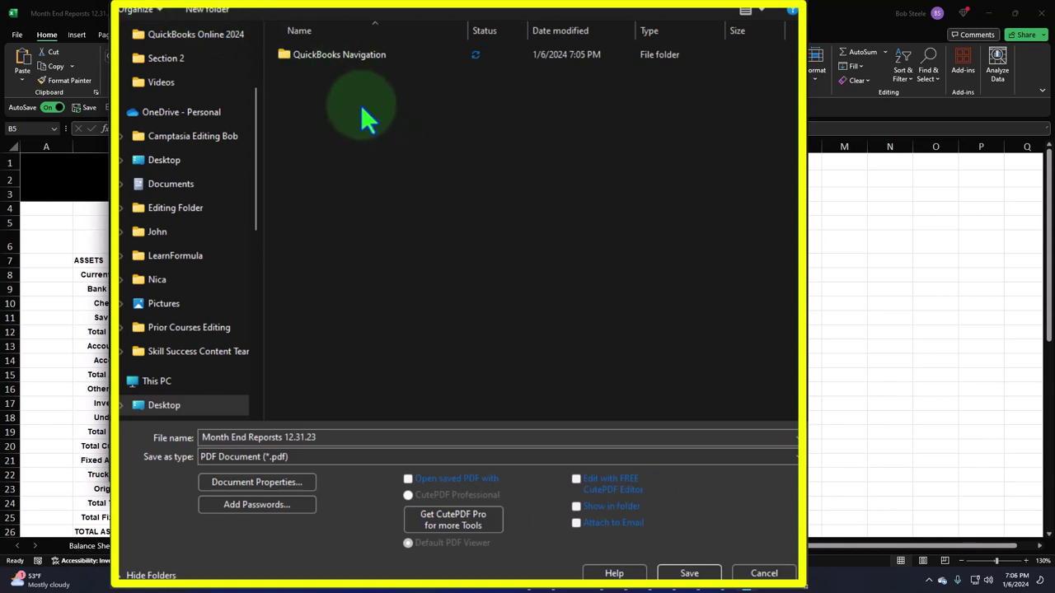
{"action": "double_click", "coordinate": [327, 55]}
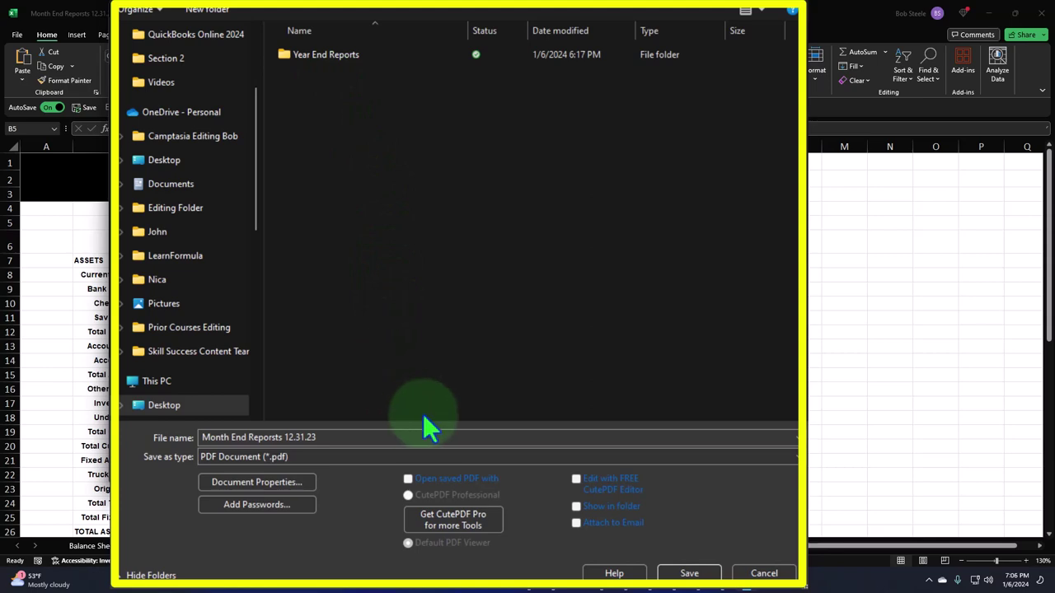
{"action": "left_click", "coordinate": [683, 572]}
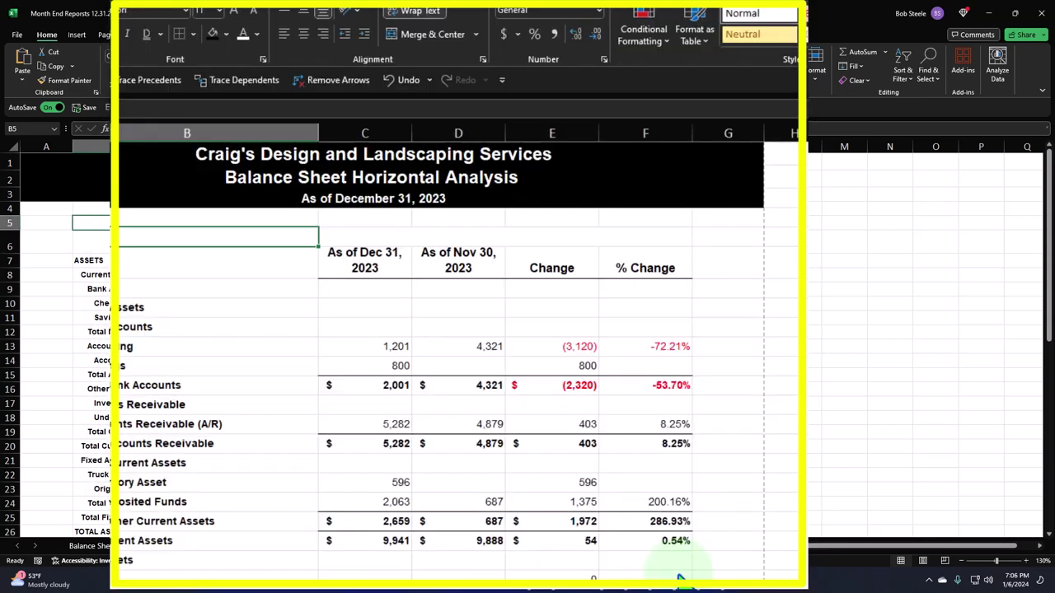
- Switch to File Explorer and examine the QuickBooks Navigation folder and the separate report PDFs in its Year End Reports subfolder
{"action": "left_click", "coordinate": [989, 13]}
{"action": "left_click", "coordinate": [990, 13]}
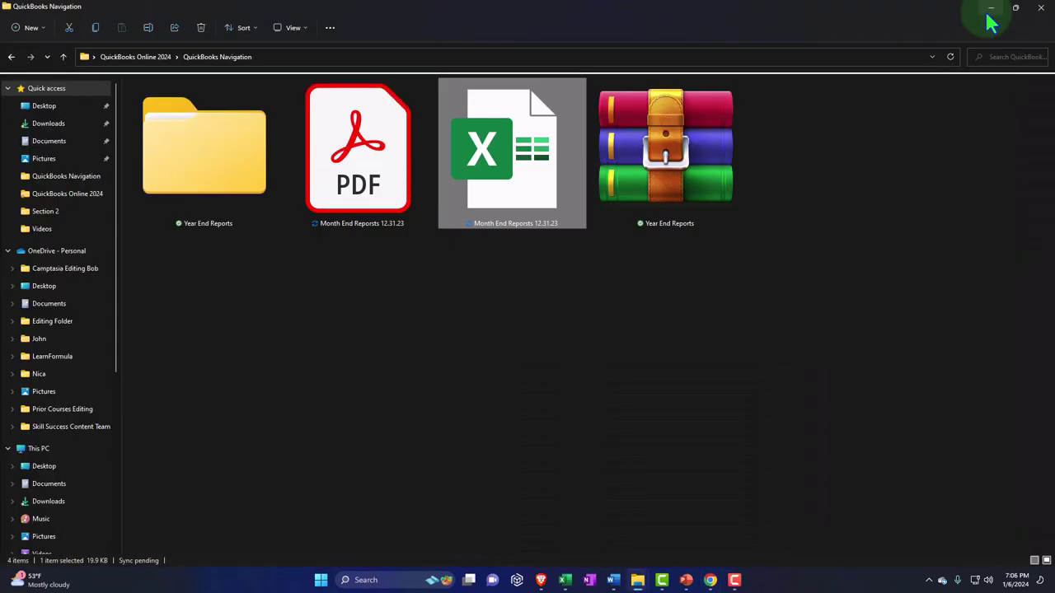
{"action": "left_click", "coordinate": [614, 336]}
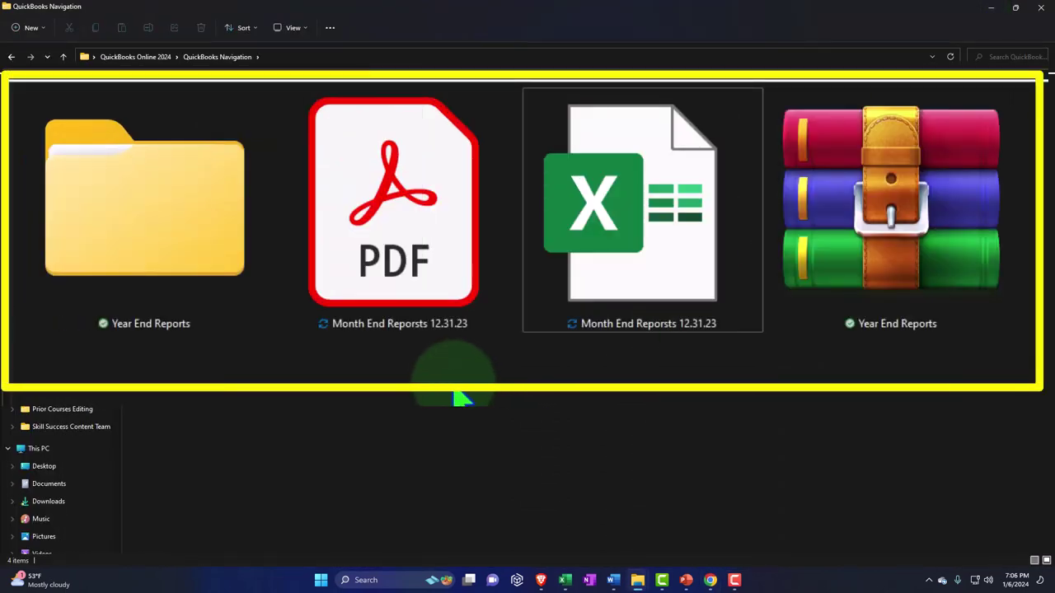
{"action": "mouse_move", "coordinate": [437, 311]}
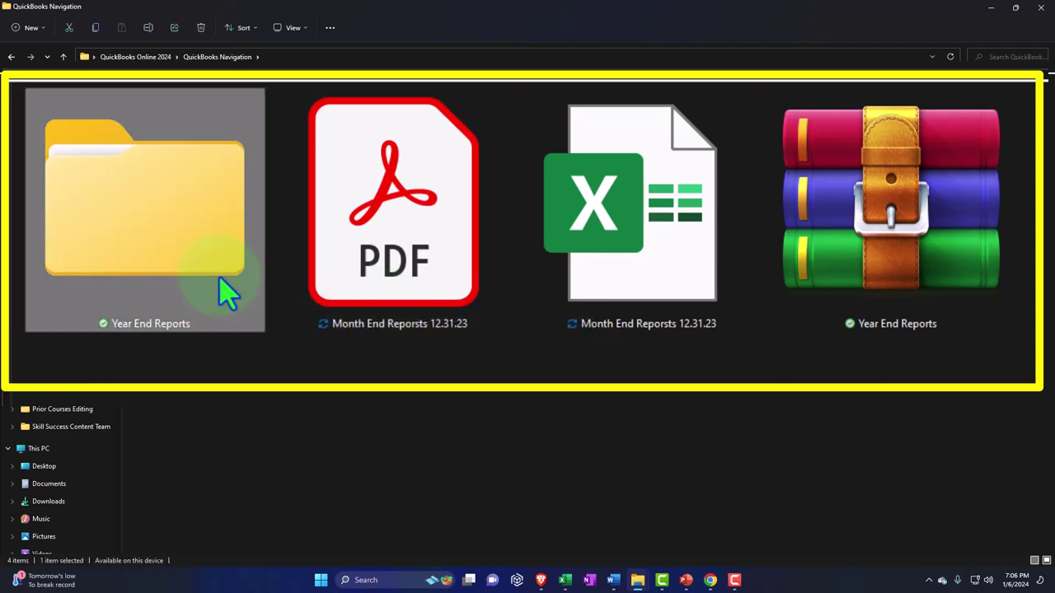
{"action": "double_click", "coordinate": [224, 293]}
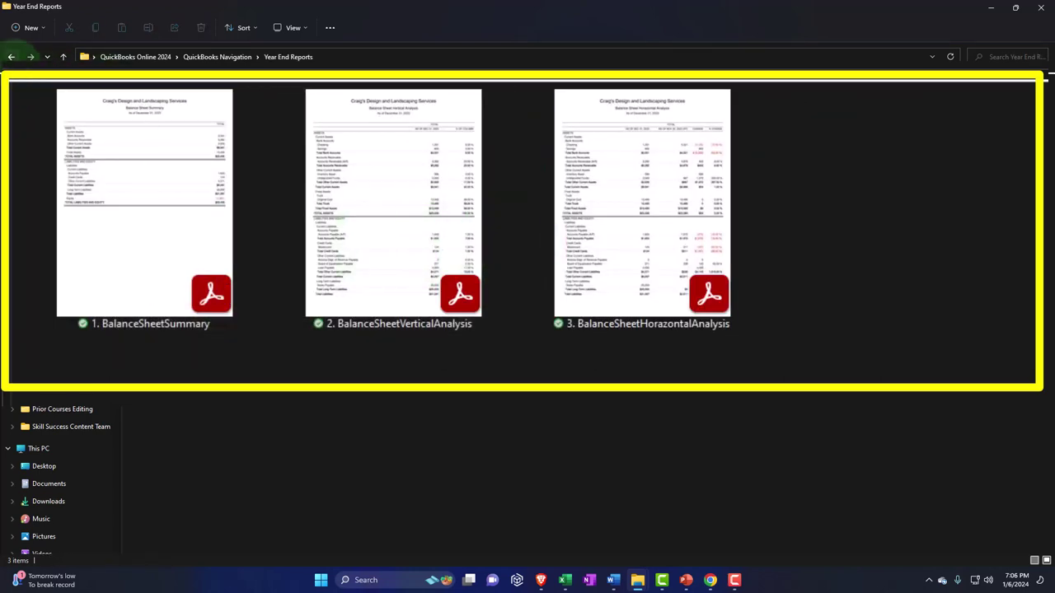
{"action": "left_click", "coordinate": [11, 57]}
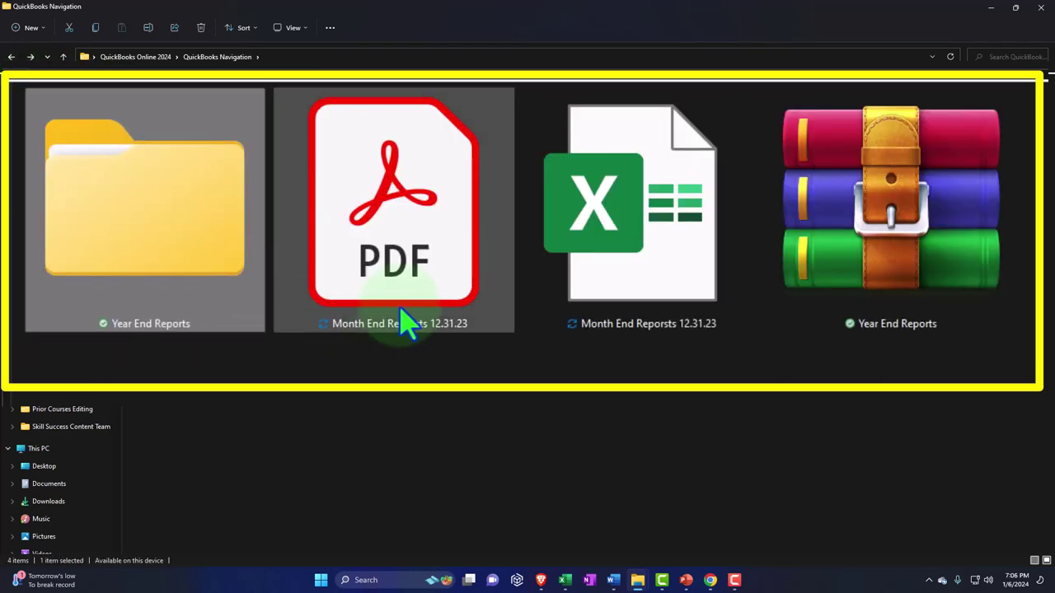
- Open the Month End Reporsts 12.31.23 PDF, check every page from Balance Sheet Summary through Horizontal Analysis, and close it
{"action": "double_click", "coordinate": [404, 317]}
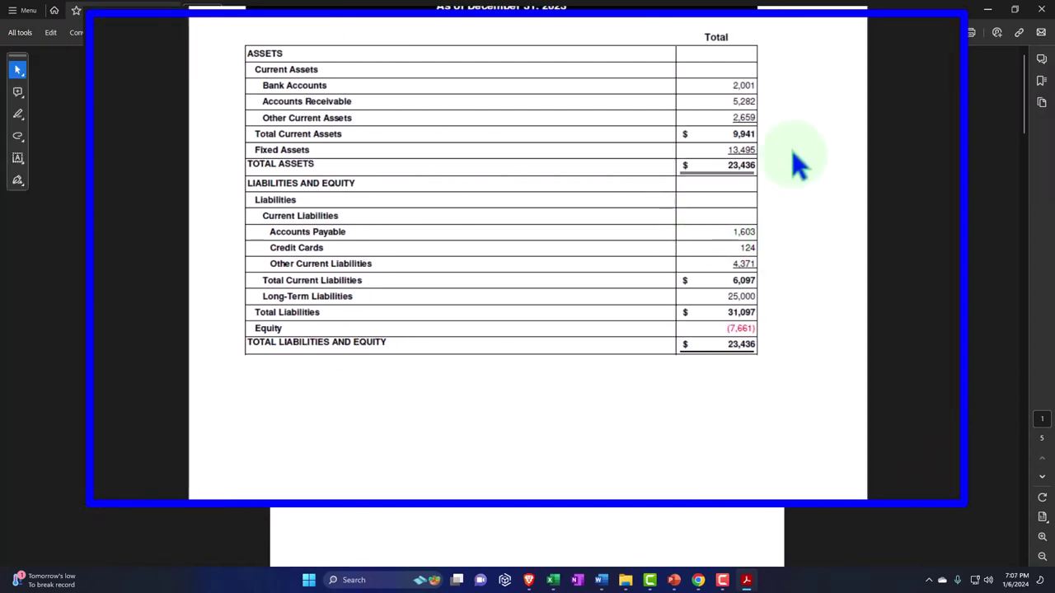
{"action": "scroll", "coordinate": [791, 152], "scroll_direction": "down", "scroll_amount": 5}
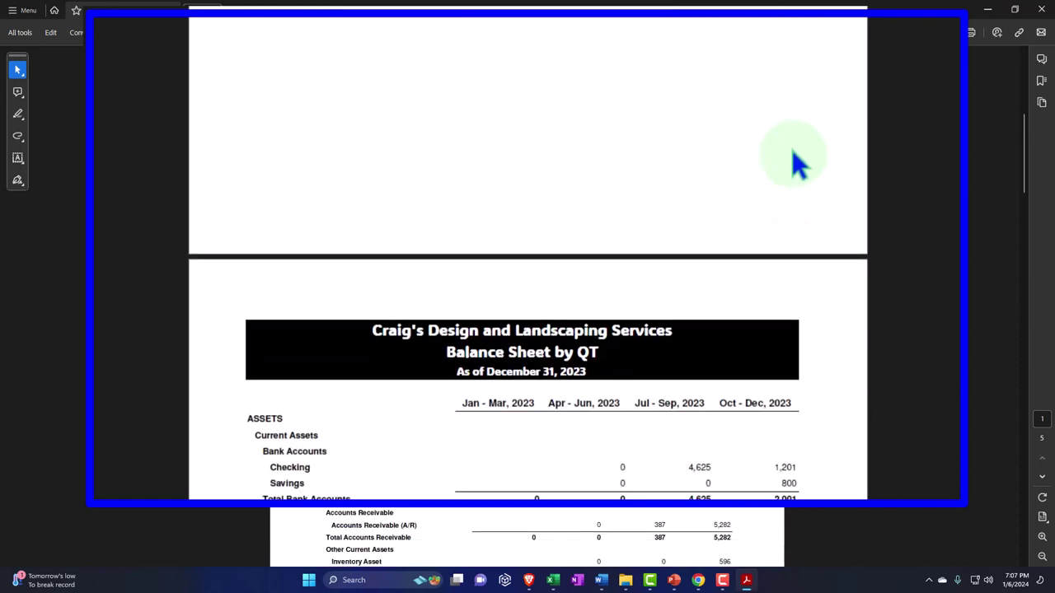
{"action": "scroll", "coordinate": [793, 152], "scroll_direction": "down", "scroll_amount": 3}
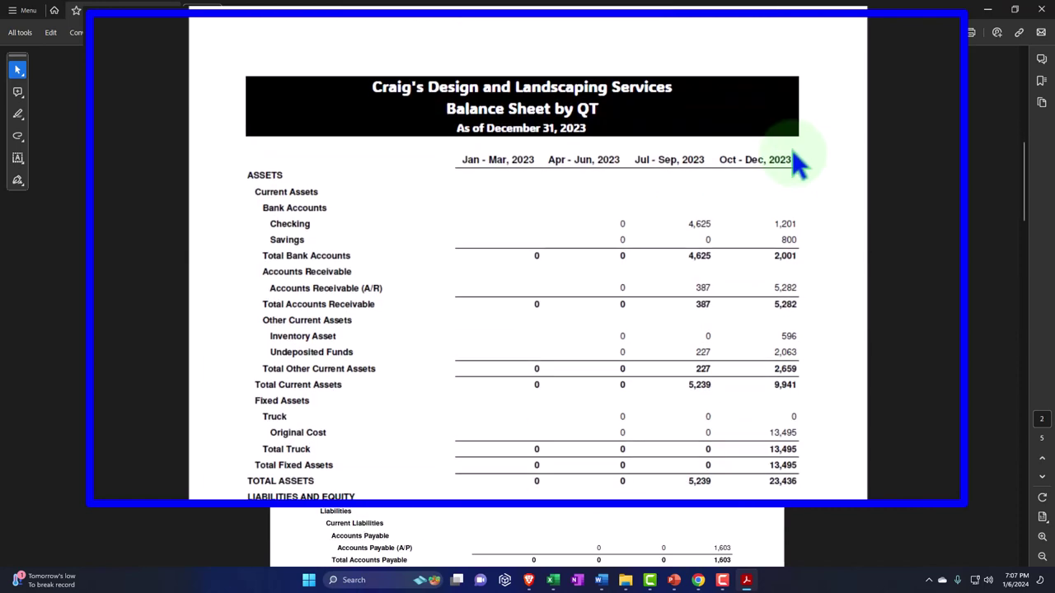
{"action": "scroll", "coordinate": [793, 157], "scroll_direction": "down", "scroll_amount": 10}
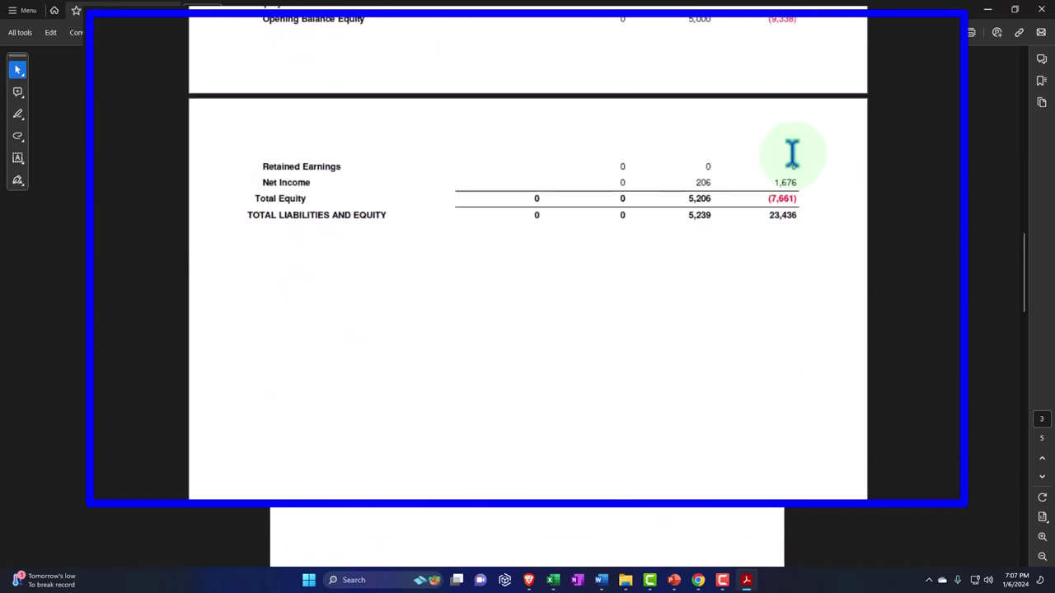
{"action": "scroll", "coordinate": [791, 153], "scroll_direction": "down", "scroll_amount": 10}
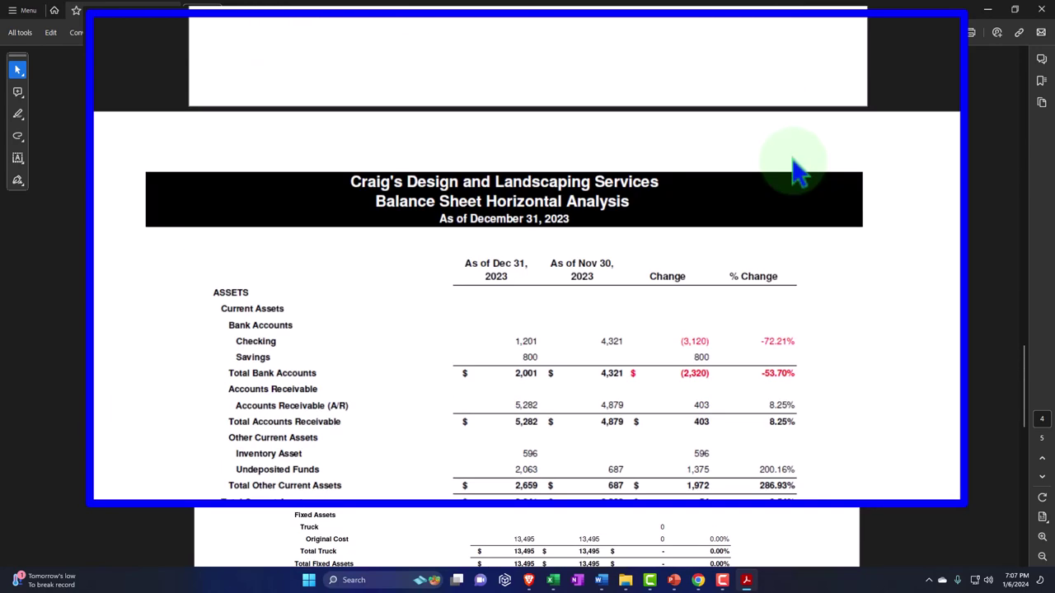
{"action": "scroll", "coordinate": [793, 171], "scroll_direction": "down", "scroll_amount": 2}
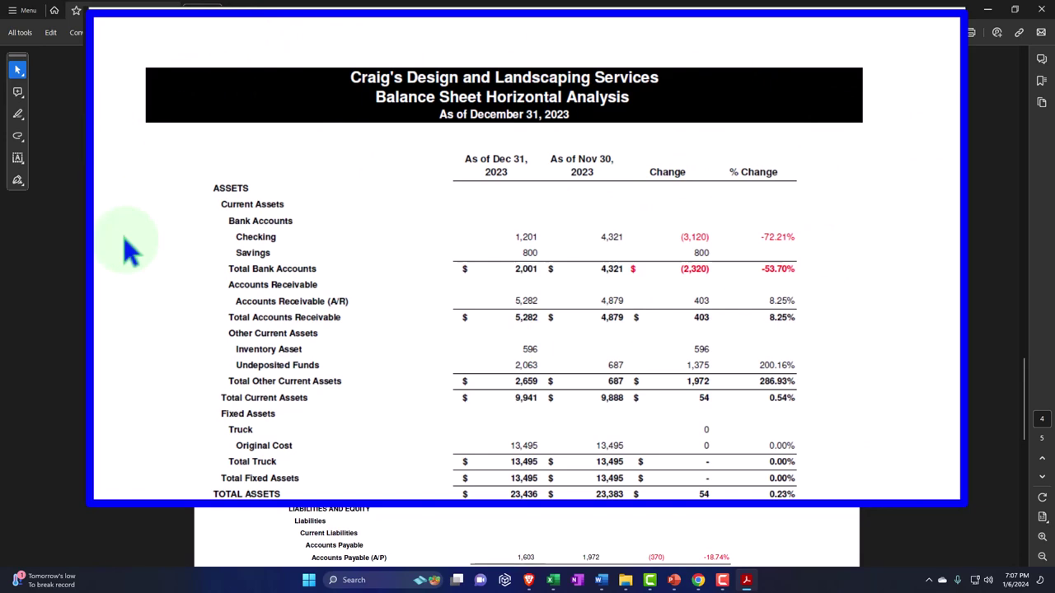
{"action": "scroll", "coordinate": [125, 239], "scroll_direction": "down", "scroll_amount": 5}
{"action": "scroll", "coordinate": [124, 247], "scroll_direction": "down", "scroll_amount": 5}
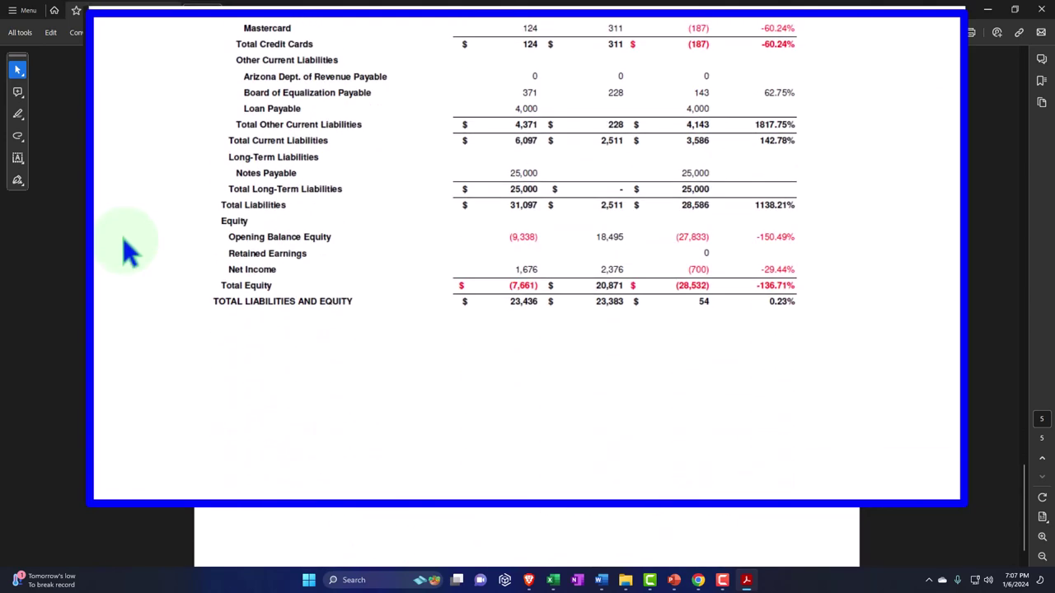
{"action": "scroll", "coordinate": [140, 251], "scroll_direction": "down", "scroll_amount": 1}
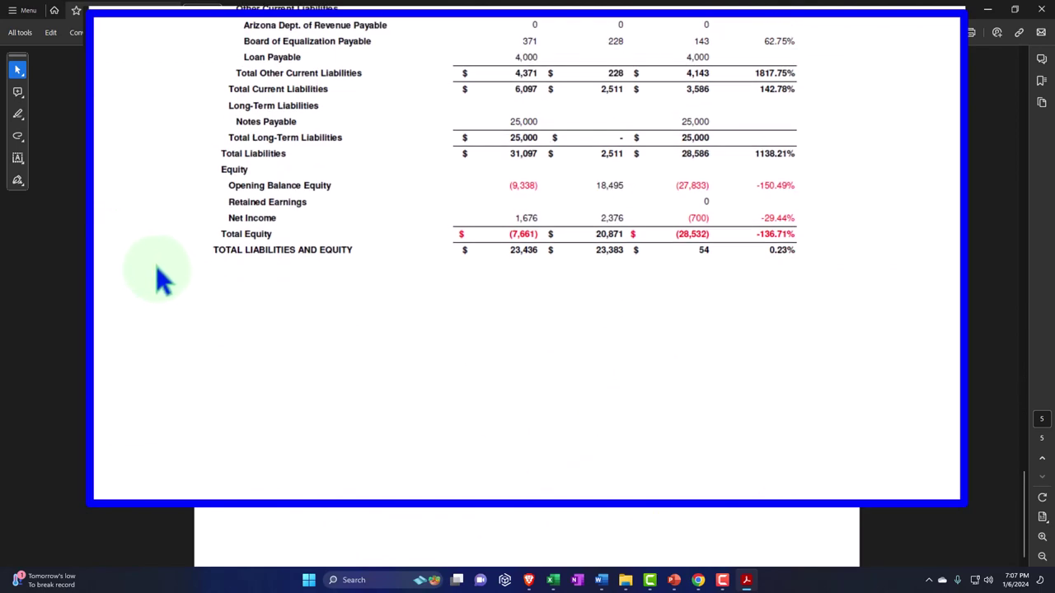
{"action": "scroll", "coordinate": [210, 309], "scroll_direction": "up", "scroll_amount": 3}
{"action": "scroll", "coordinate": [219, 321], "scroll_direction": "up", "scroll_amount": 15}
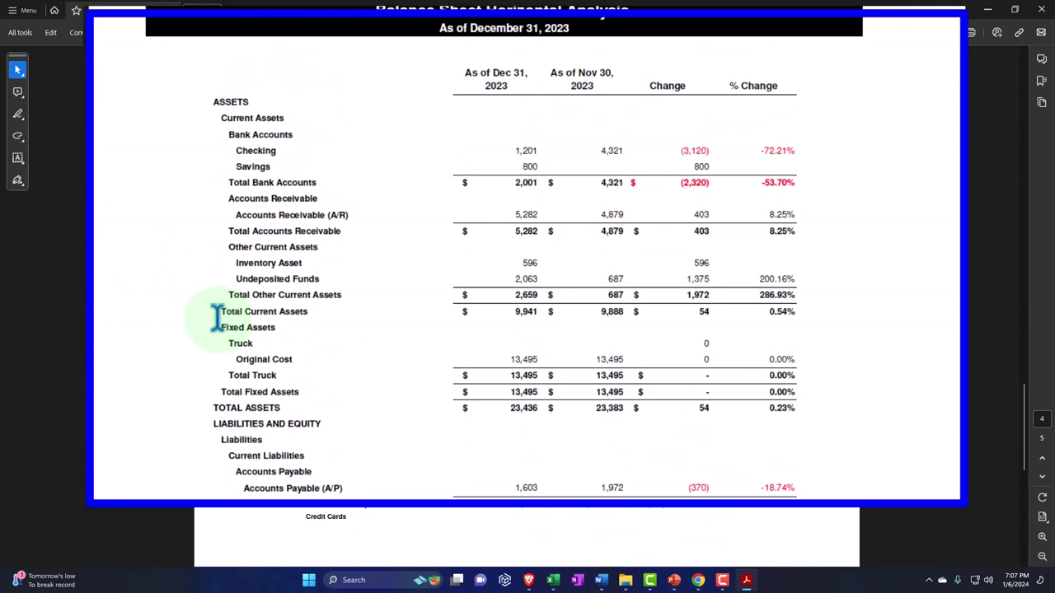
{"action": "scroll", "coordinate": [223, 330], "scroll_direction": "up", "scroll_amount": 10}
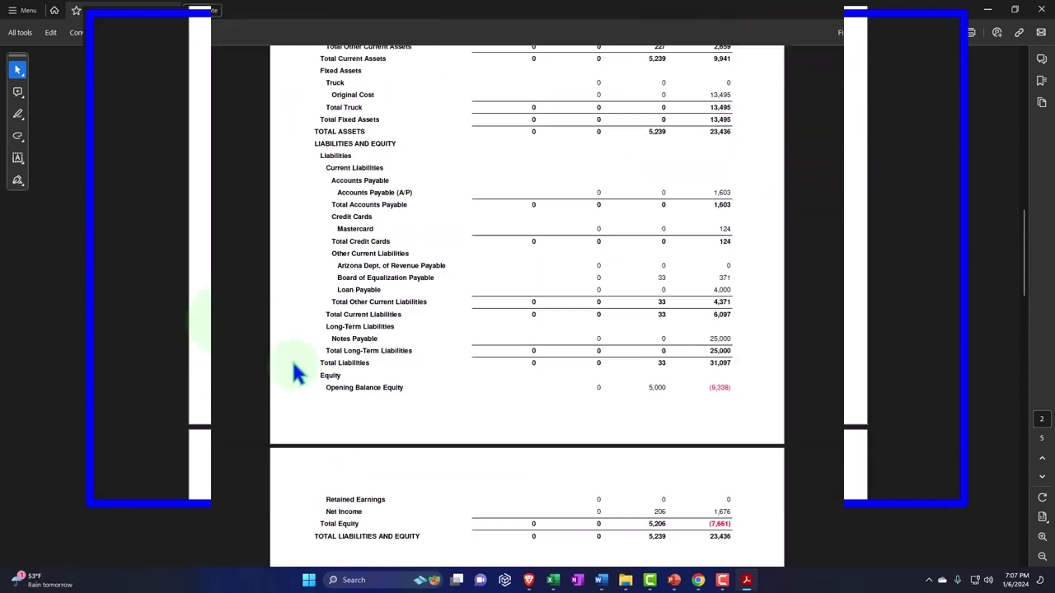
{"action": "scroll", "coordinate": [299, 372], "scroll_direction": "up", "scroll_amount": 10}
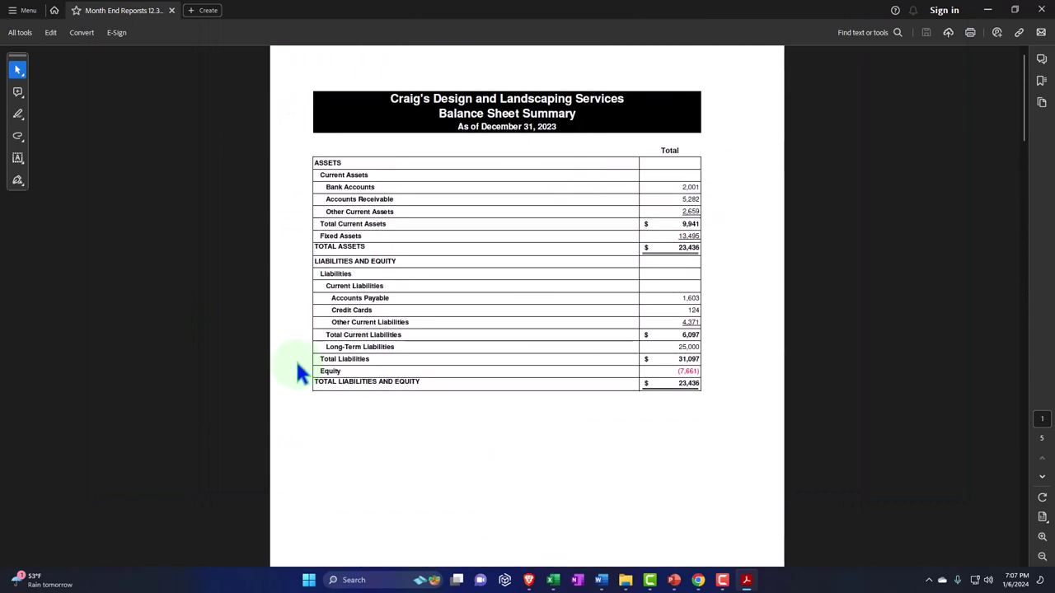
{"action": "left_click", "coordinate": [1041, 10]}
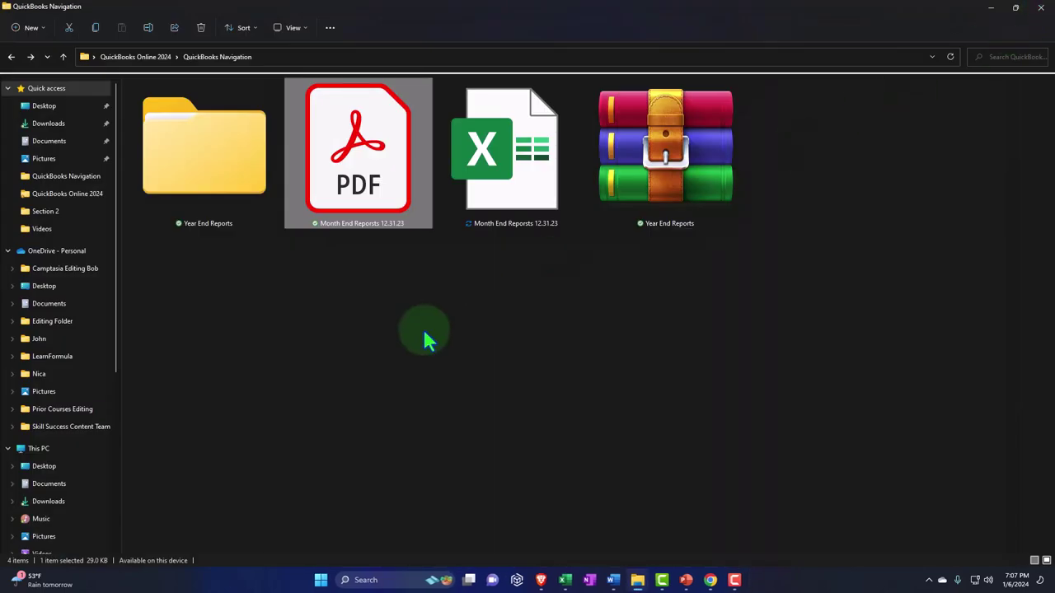
- View the individual Balance Sheet Summary and Vertical Analysis PDFs in the Year End Reports folder for comparison, closing each one
{"action": "double_click", "coordinate": [268, 195]}
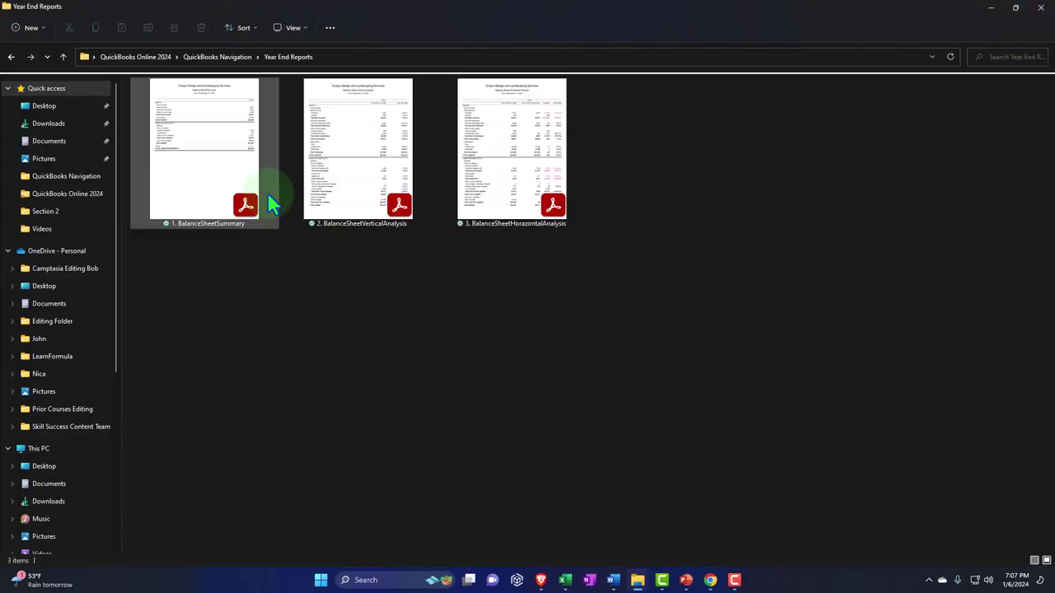
{"action": "double_click", "coordinate": [251, 188]}
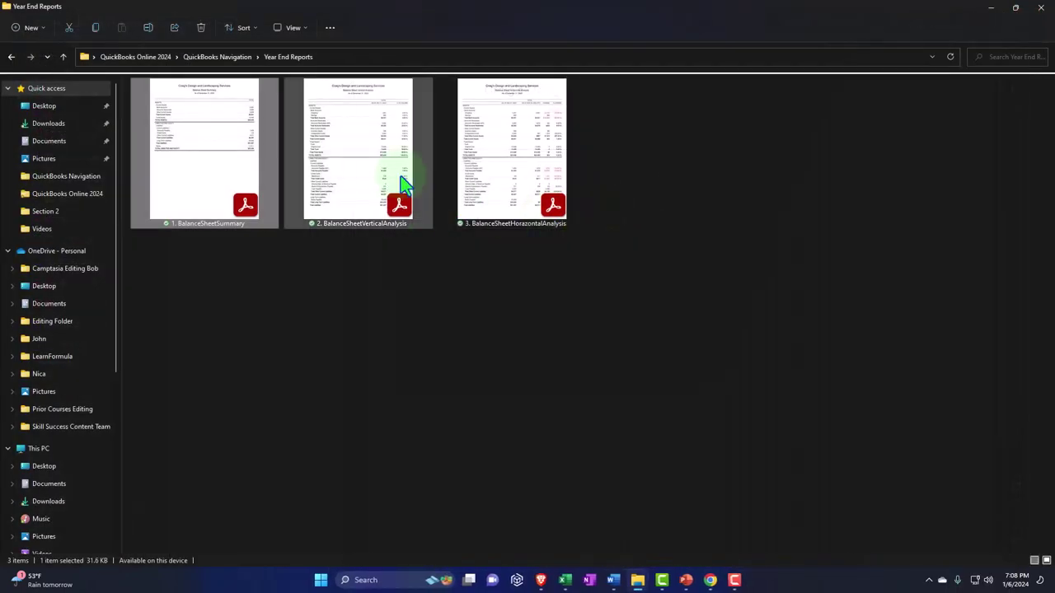
{"action": "left_click", "coordinate": [404, 179]}
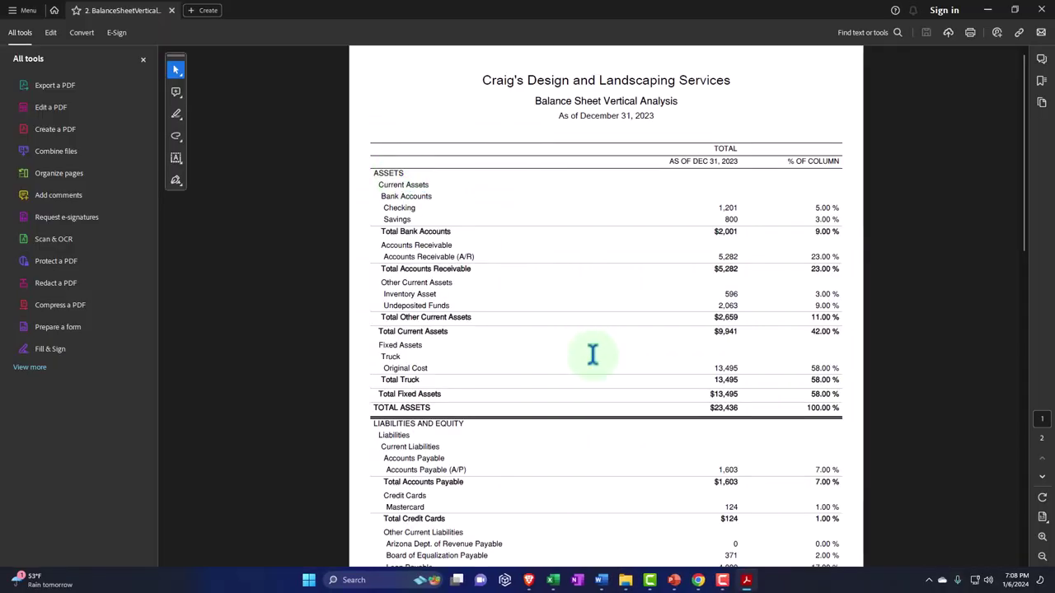
{"action": "scroll", "coordinate": [593, 354], "scroll_direction": "down", "scroll_amount": 1}
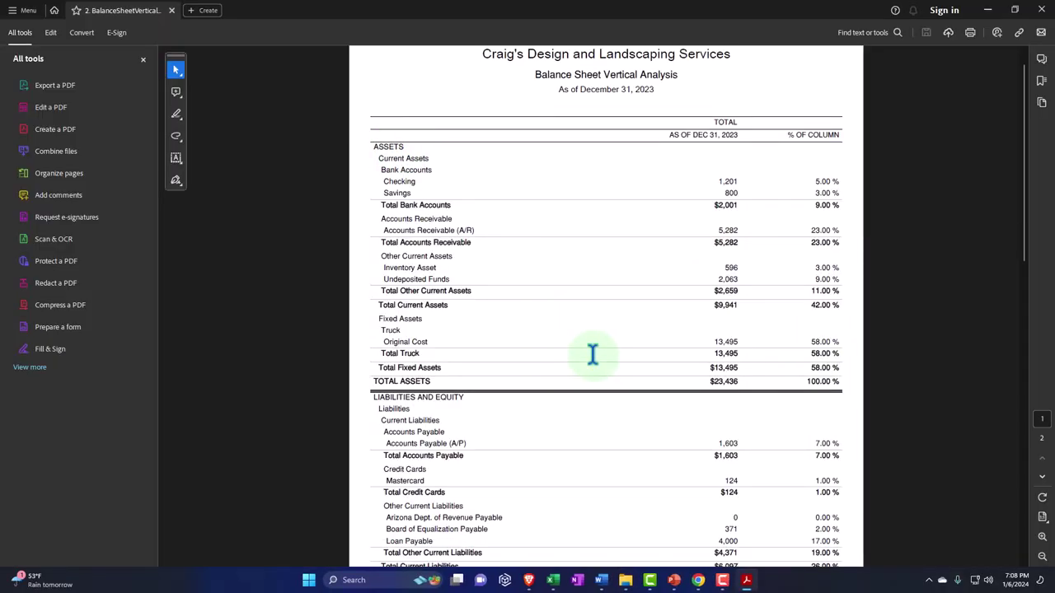
{"action": "left_click", "coordinate": [1041, 10]}
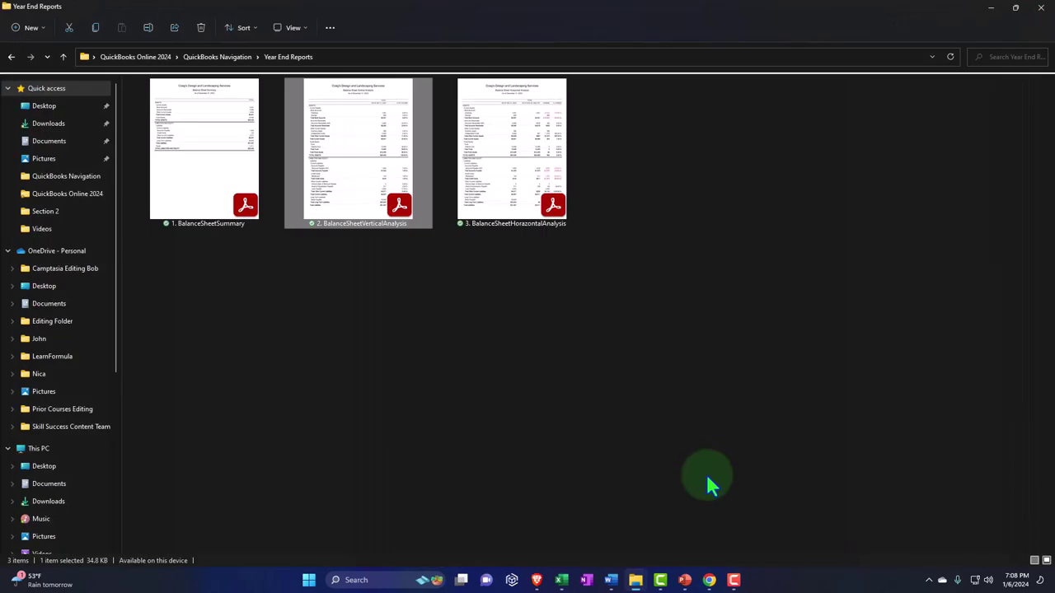
- Switch to QuickBooks Online in Chrome and show the list of management reports
{"action": "mouse_move", "coordinate": [708, 579]}
{"action": "left_click", "coordinate": [671, 536]}
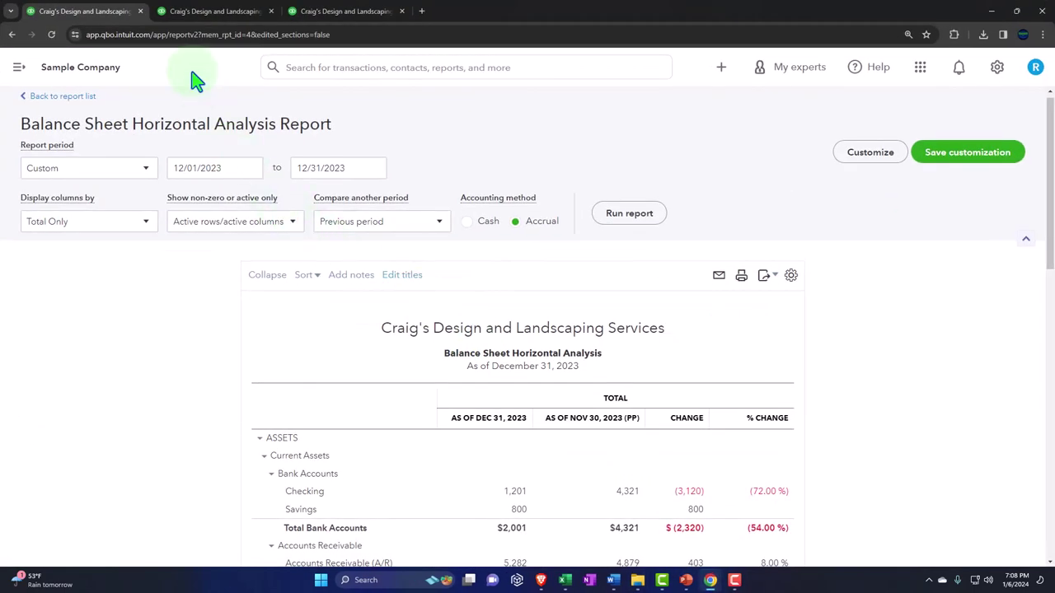
{"action": "left_click", "coordinate": [20, 69]}
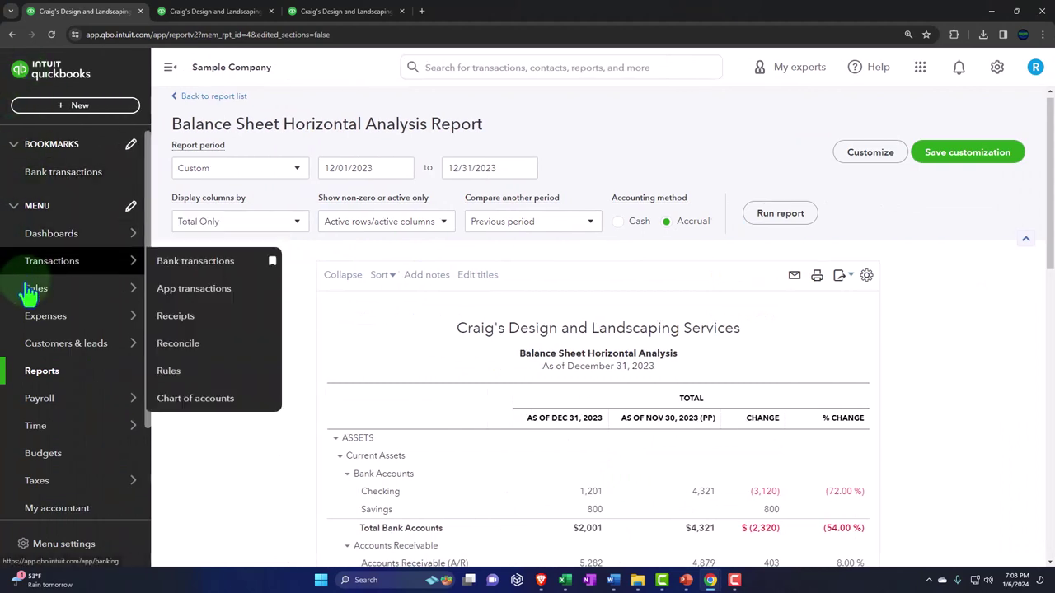
{"action": "left_click", "coordinate": [45, 381]}
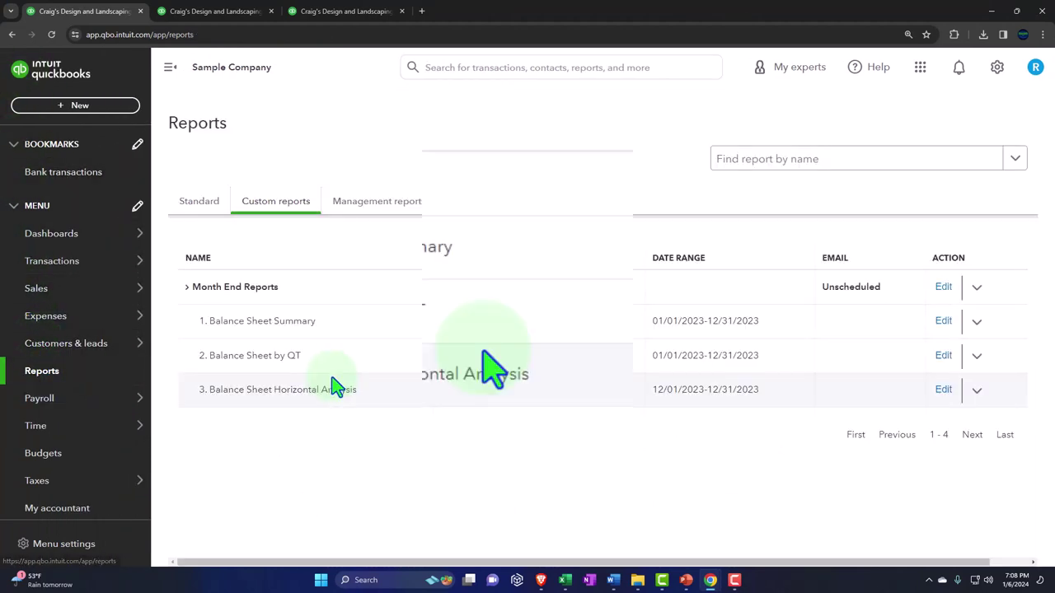
{"action": "left_click", "coordinate": [373, 216]}
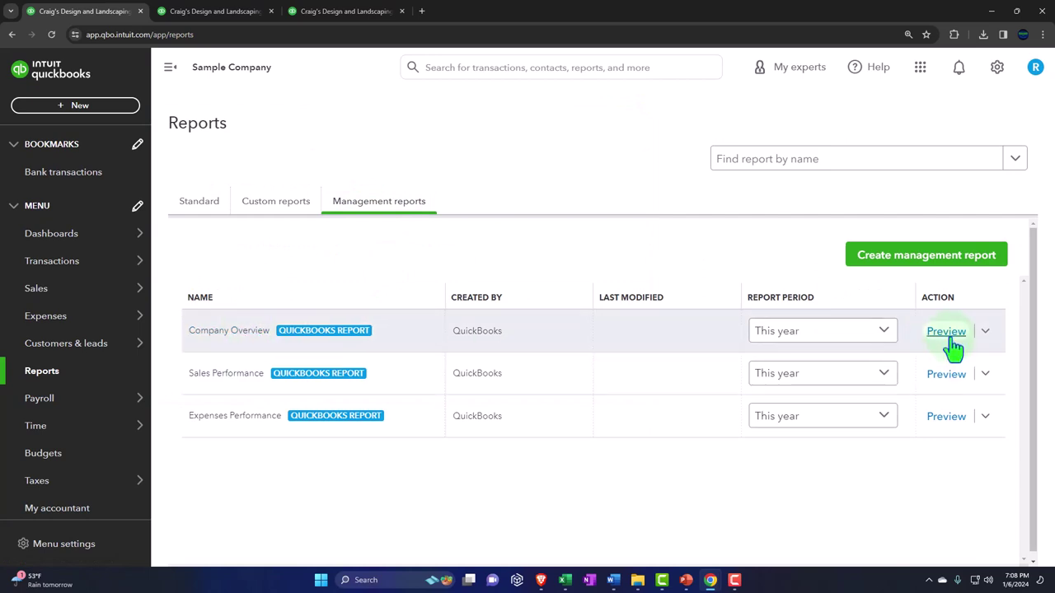
- Preview the Company Overview management report, examine its cover, table of contents, Profit and Loss and Balance Sheet pages, and close the preview
{"action": "left_click", "coordinate": [947, 333]}
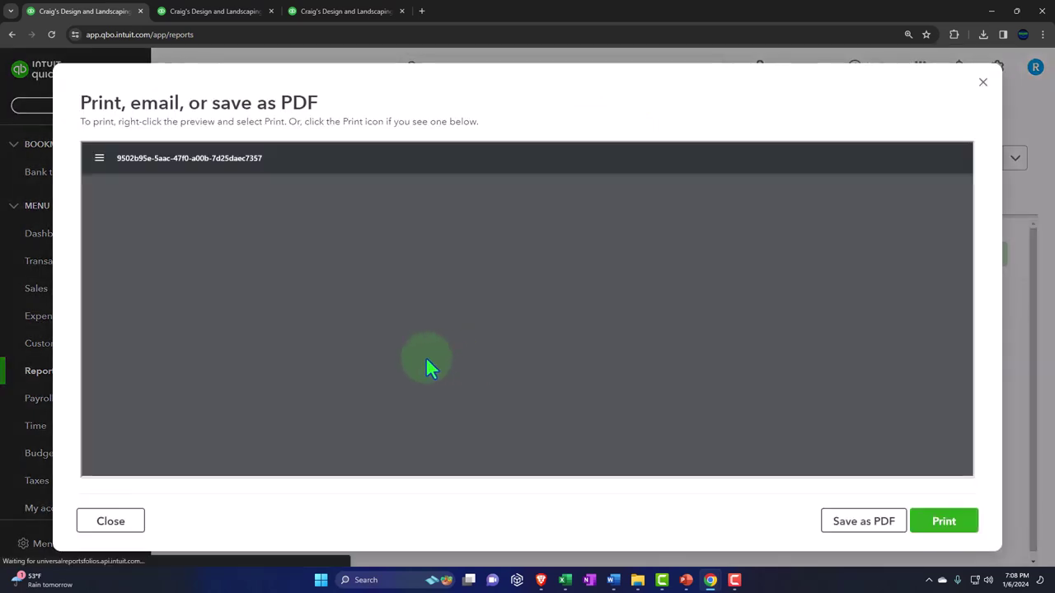
{"action": "scroll", "coordinate": [199, 339], "scroll_direction": "down", "scroll_amount": 2}
{"action": "scroll", "coordinate": [200, 327], "scroll_direction": "down", "scroll_amount": 6}
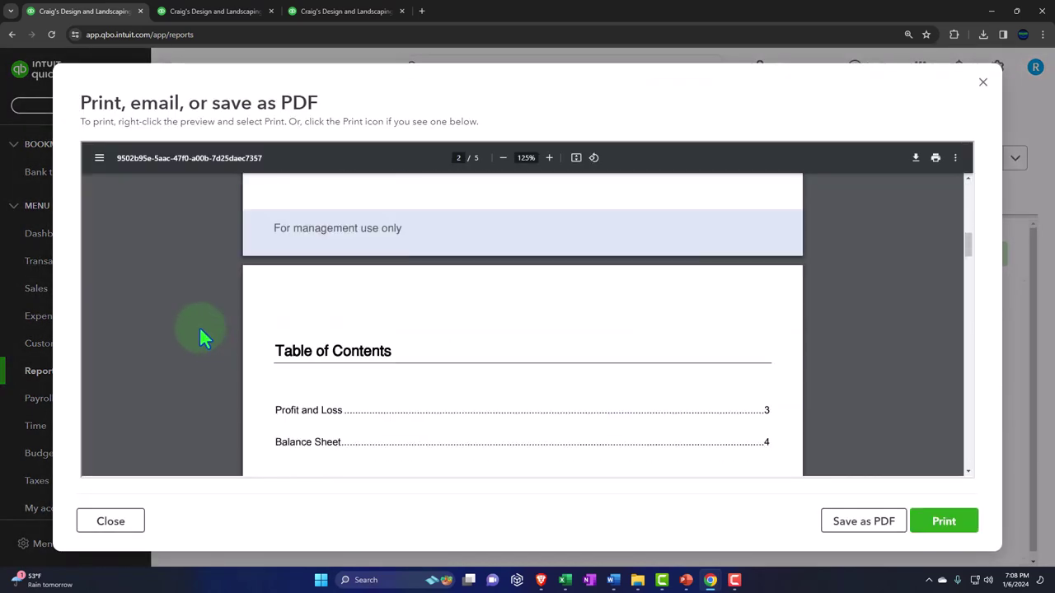
{"action": "scroll", "coordinate": [278, 275], "scroll_direction": "up", "scroll_amount": 3}
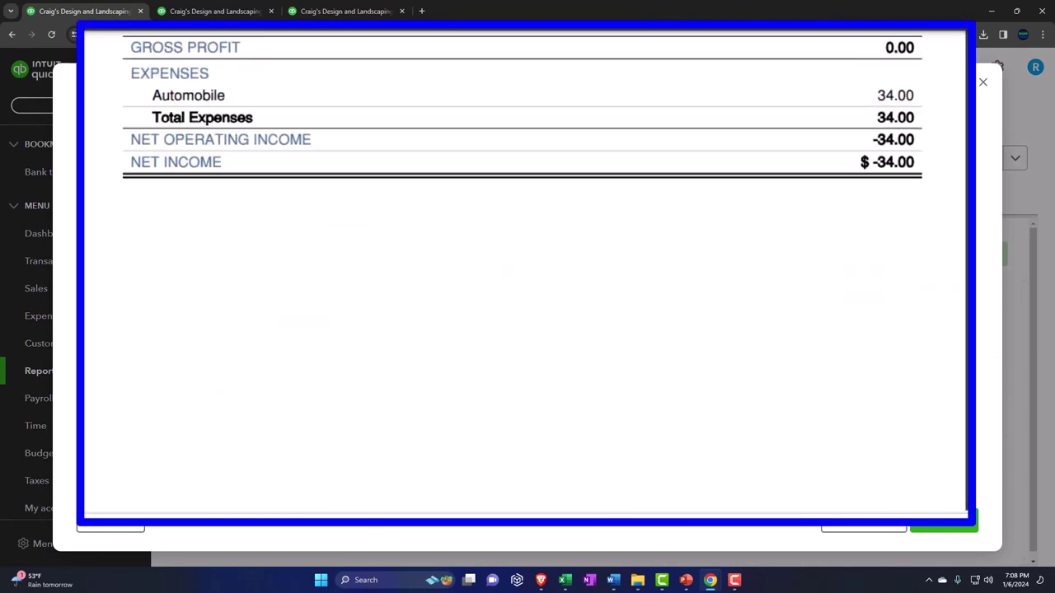
{"action": "scroll", "coordinate": [280, 276], "scroll_direction": "down", "scroll_amount": 8}
{"action": "scroll", "coordinate": [288, 282], "scroll_direction": "down", "scroll_amount": 3}
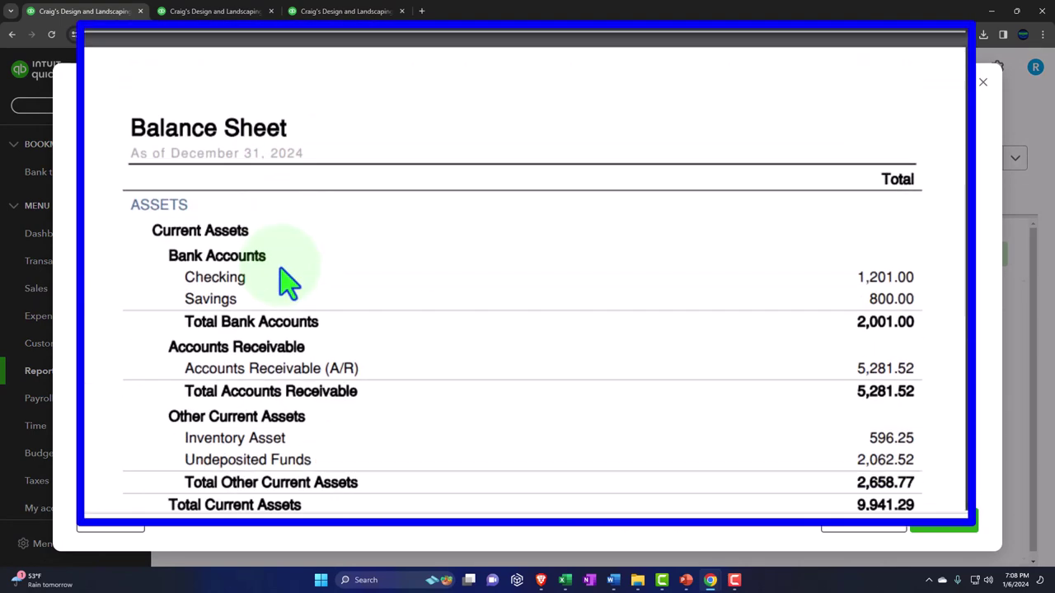
{"action": "scroll", "coordinate": [288, 282], "scroll_direction": "down", "scroll_amount": 12}
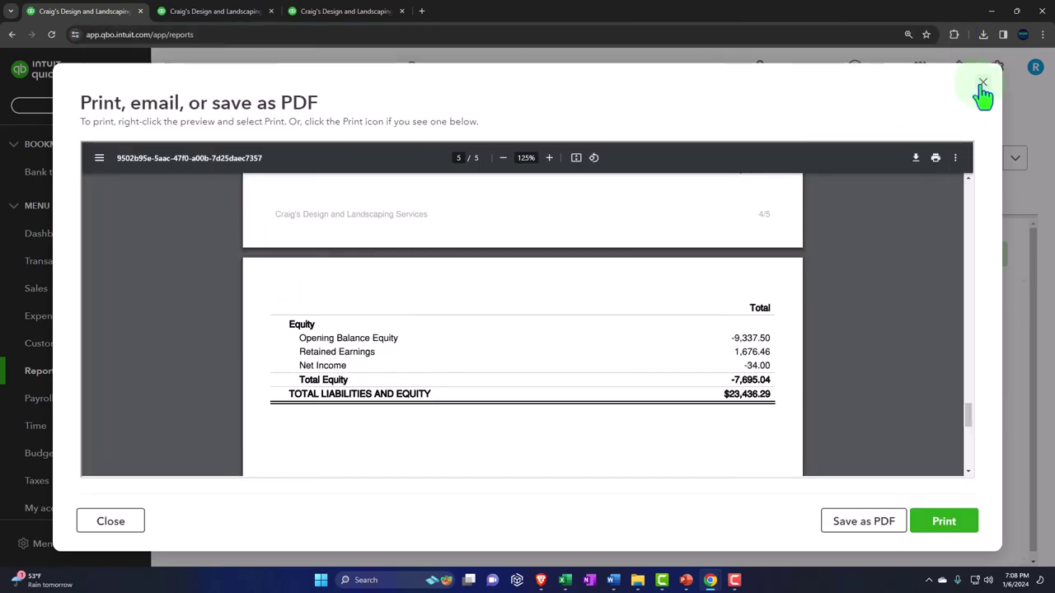
{"action": "left_click", "coordinate": [982, 82]}
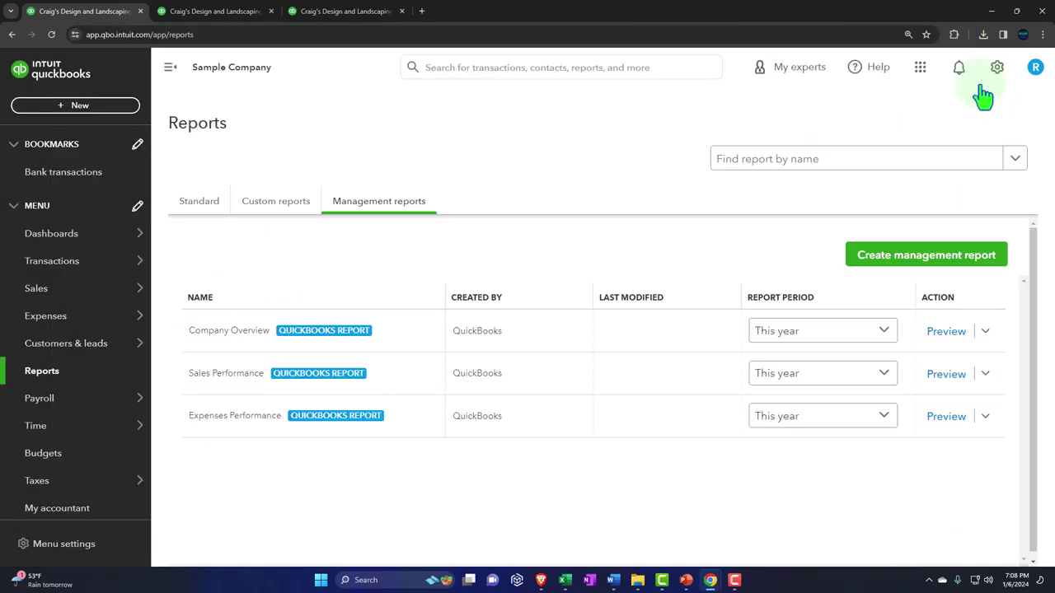
- Open the Month End Reporsts 12.31.23 PDF from the QuickBooks Navigation folder, review its pages through Horizontal Analysis, and switch to the Excel workbook
{"action": "left_click", "coordinate": [992, 13]}
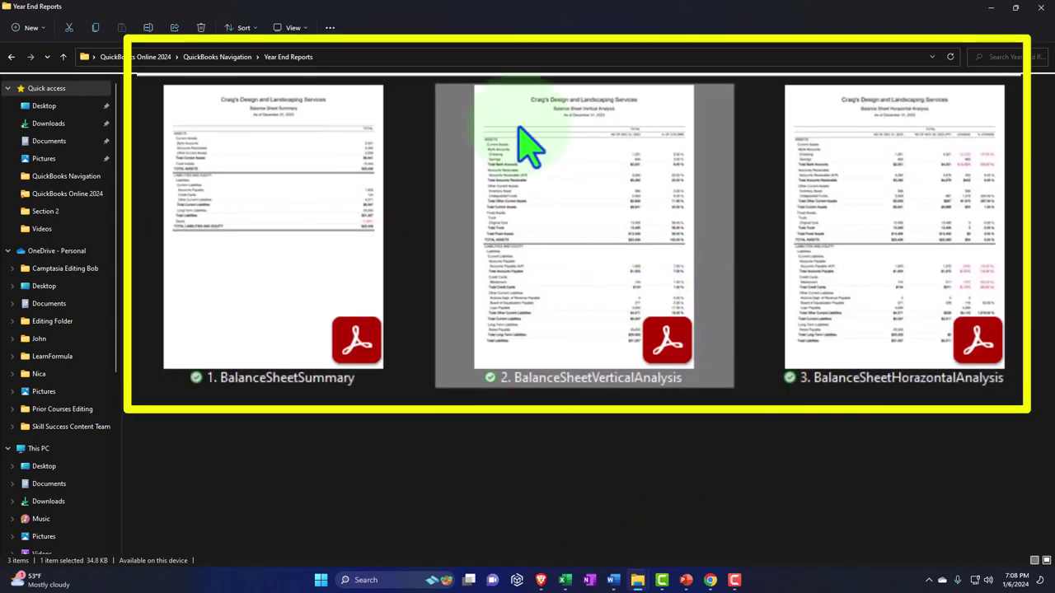
{"action": "left_click", "coordinate": [219, 58]}
{"action": "left_click", "coordinate": [587, 334]}
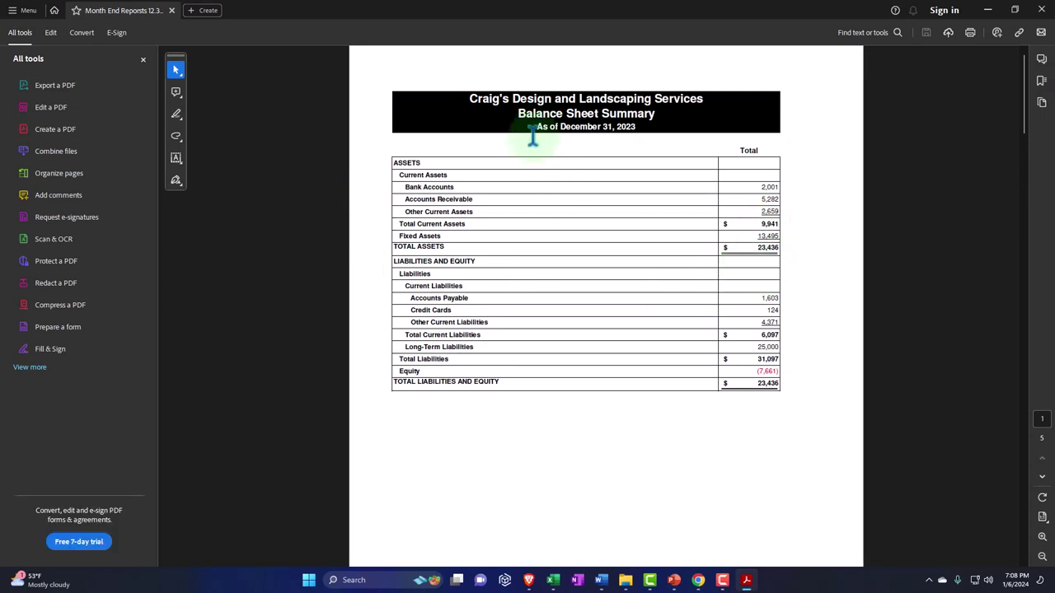
{"action": "scroll", "coordinate": [506, 297], "scroll_direction": "down", "scroll_amount": 10}
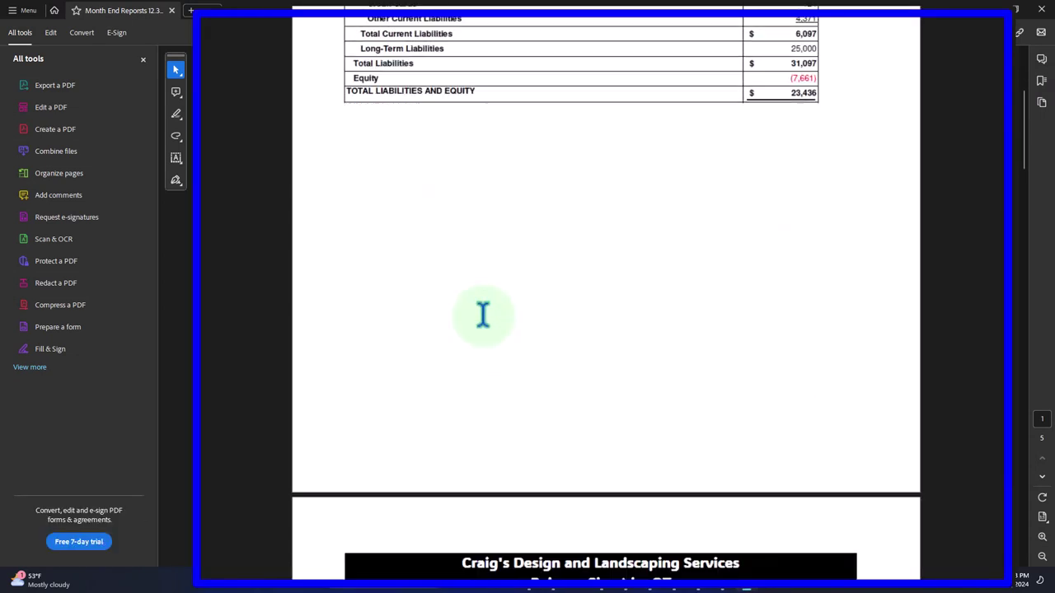
{"action": "scroll", "coordinate": [483, 325], "scroll_direction": "down", "scroll_amount": 10}
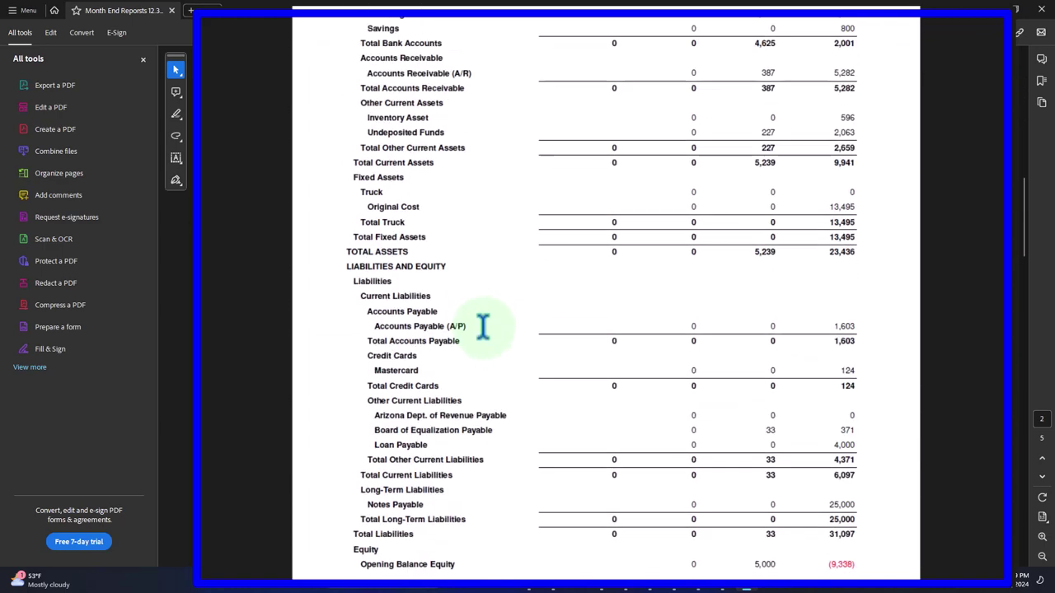
{"action": "scroll", "coordinate": [488, 334], "scroll_direction": "down", "scroll_amount": 10}
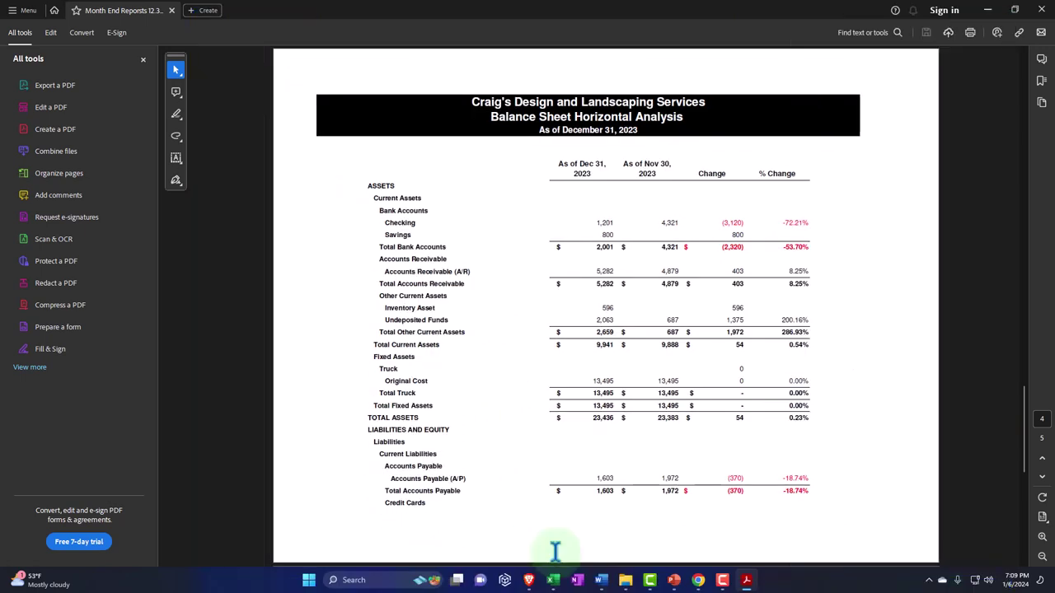
{"action": "left_click", "coordinate": [555, 582]}
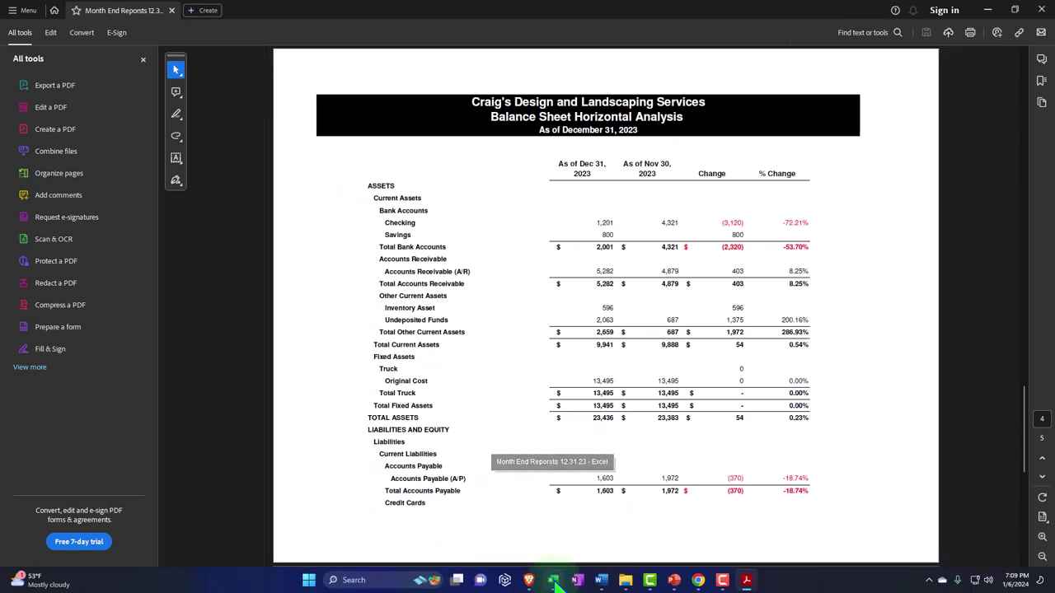